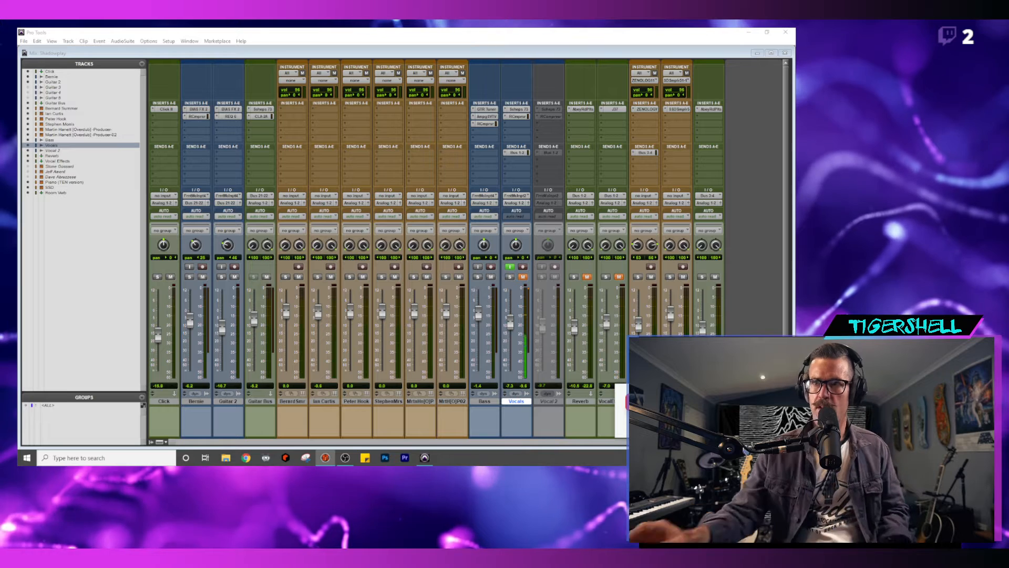
- Switch to Chrome and watch the YouTube video "Joy Division - Shadowplay" in full screen, leaving full screen when finished
click(246, 457)
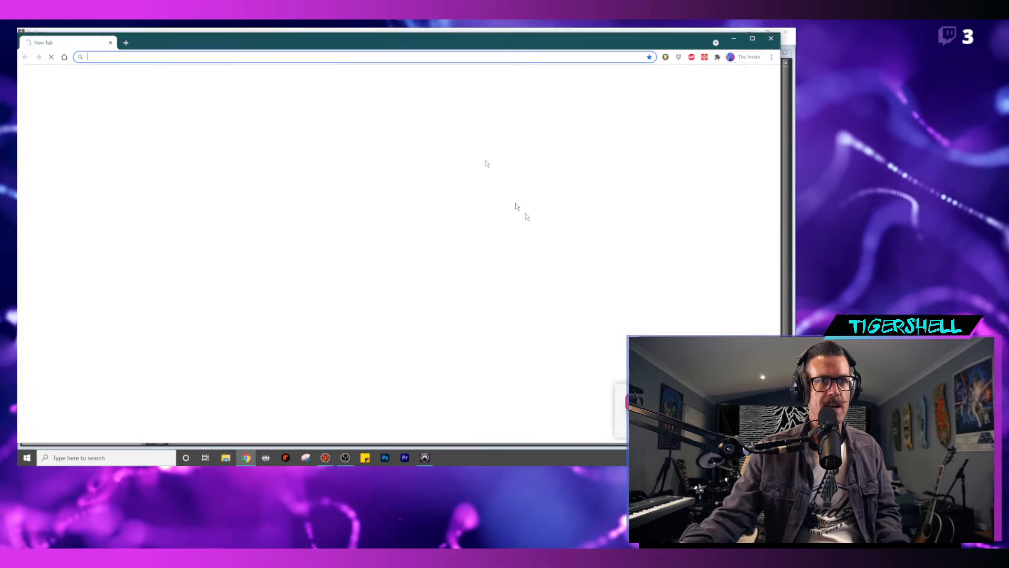
click(246, 457)
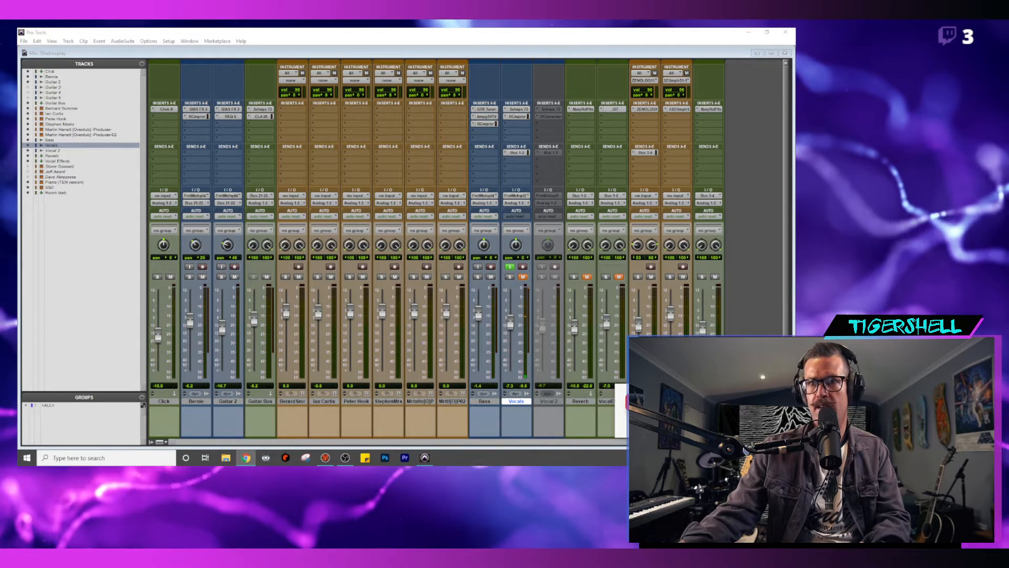
drag(794, 89, 204, 30)
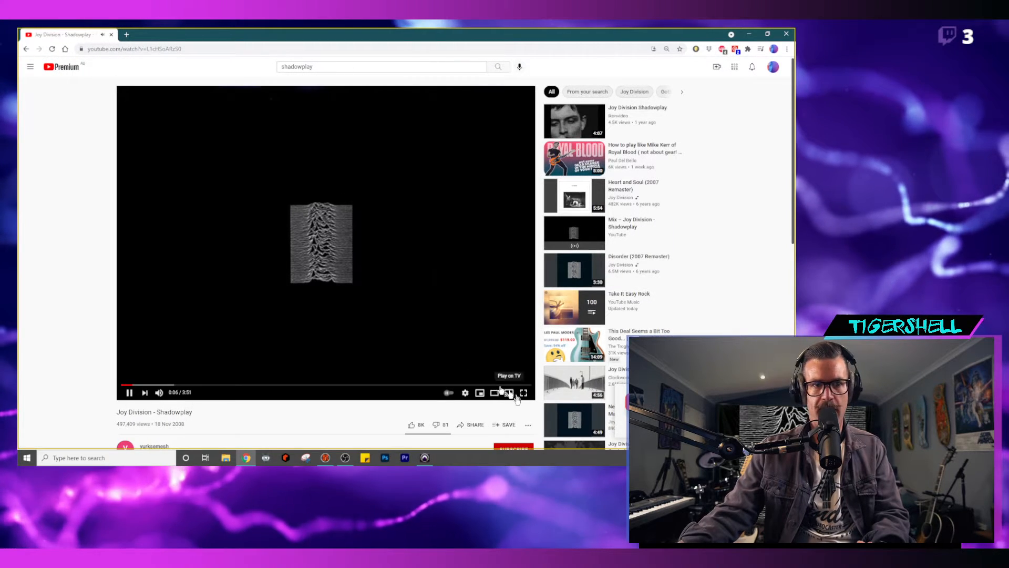
click(522, 392)
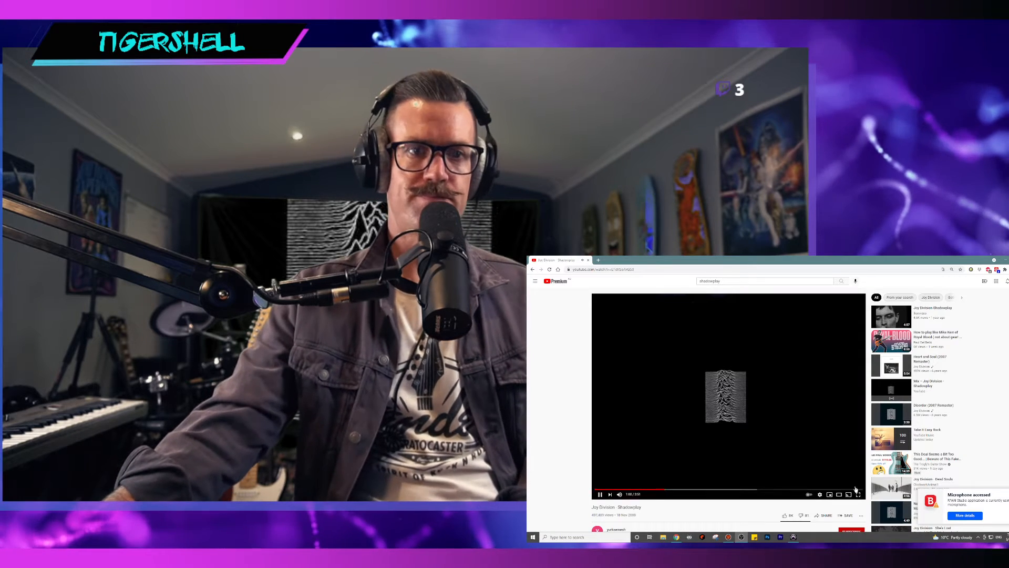
click(859, 494)
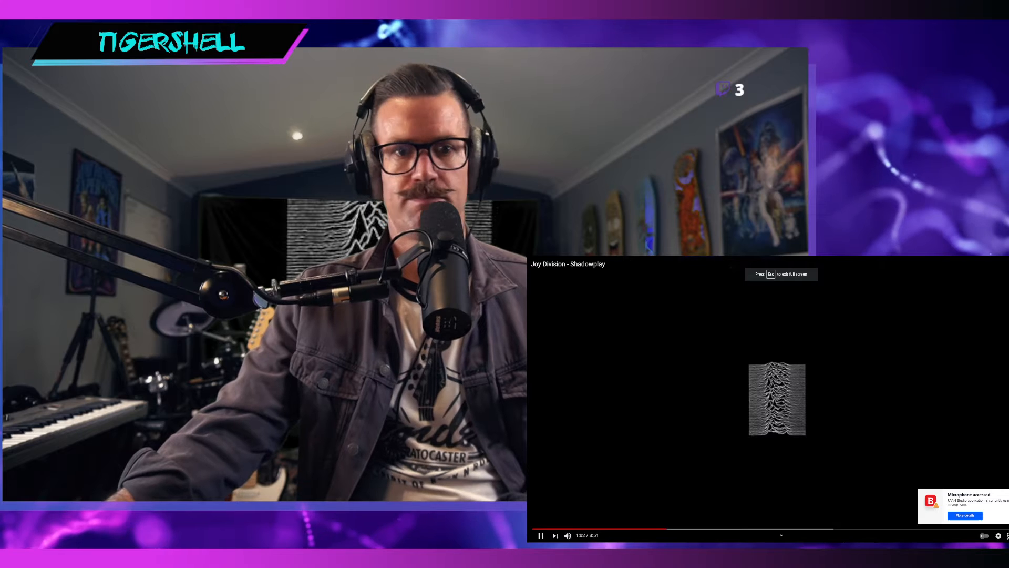
click(1007, 536)
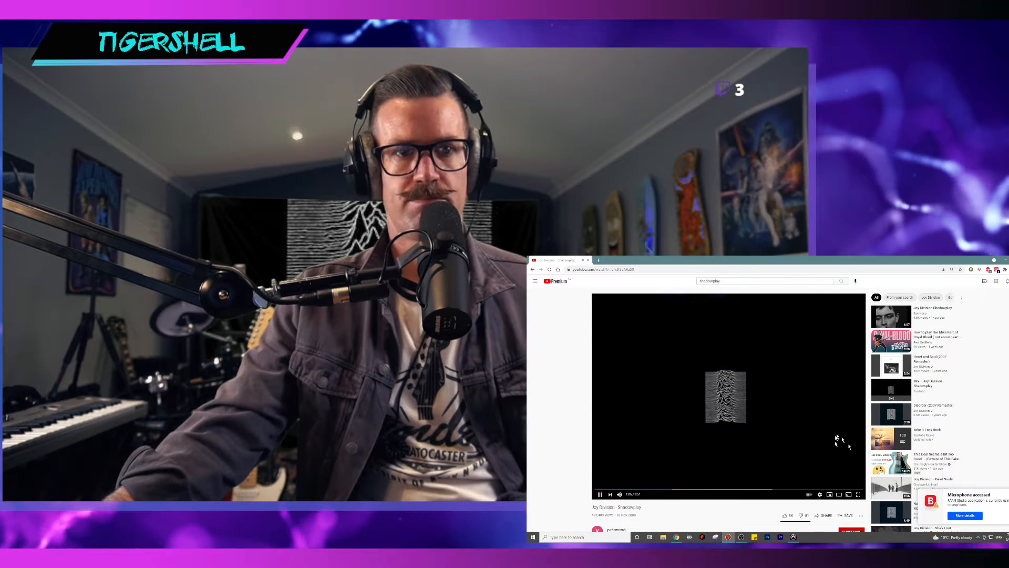
click(858, 494)
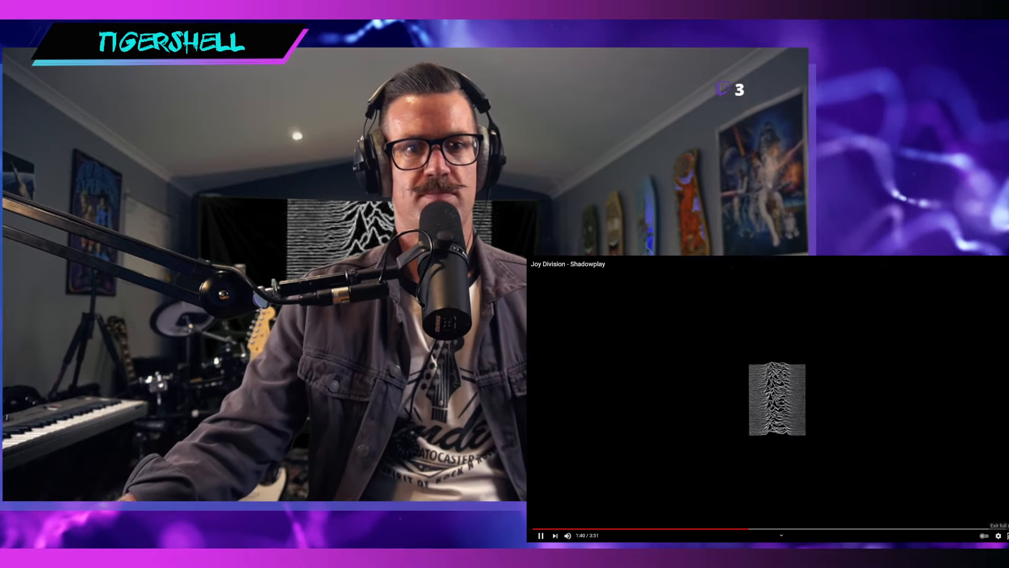
click(1007, 535)
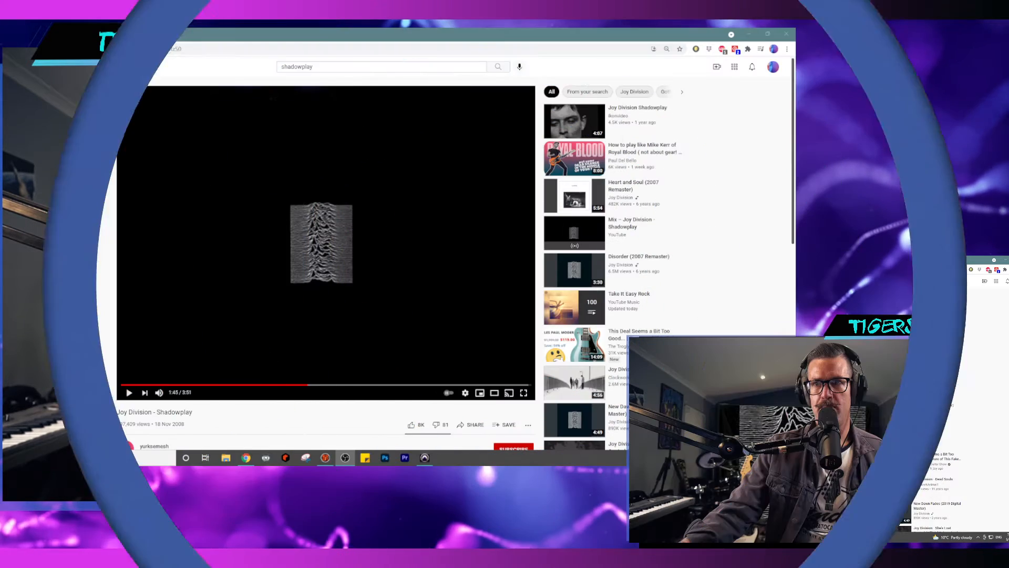
- Switch to Pro Tools and show the Shadowplay session's Edit window to look over its tracks
click(426, 457)
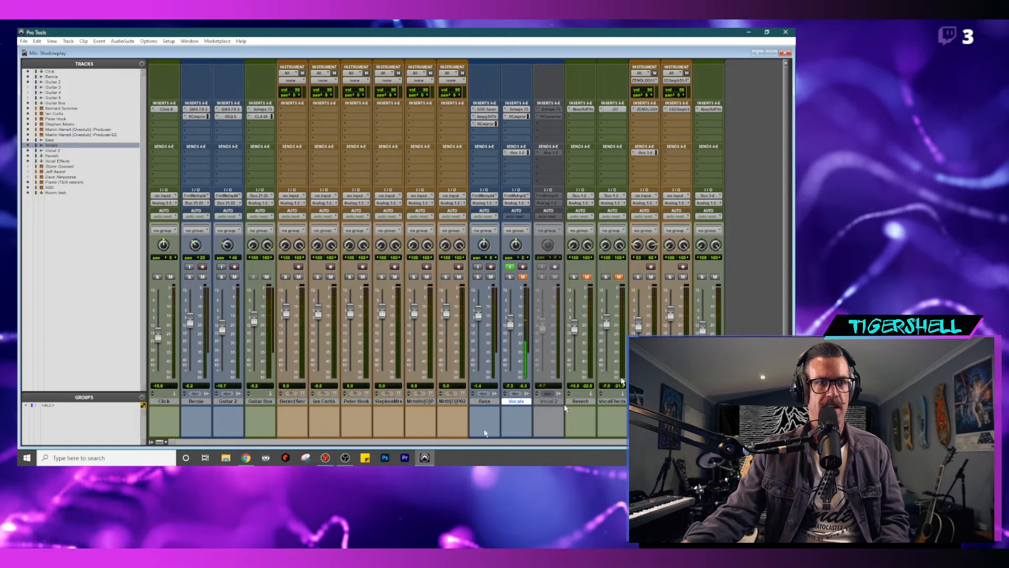
key(ctrl+equal)
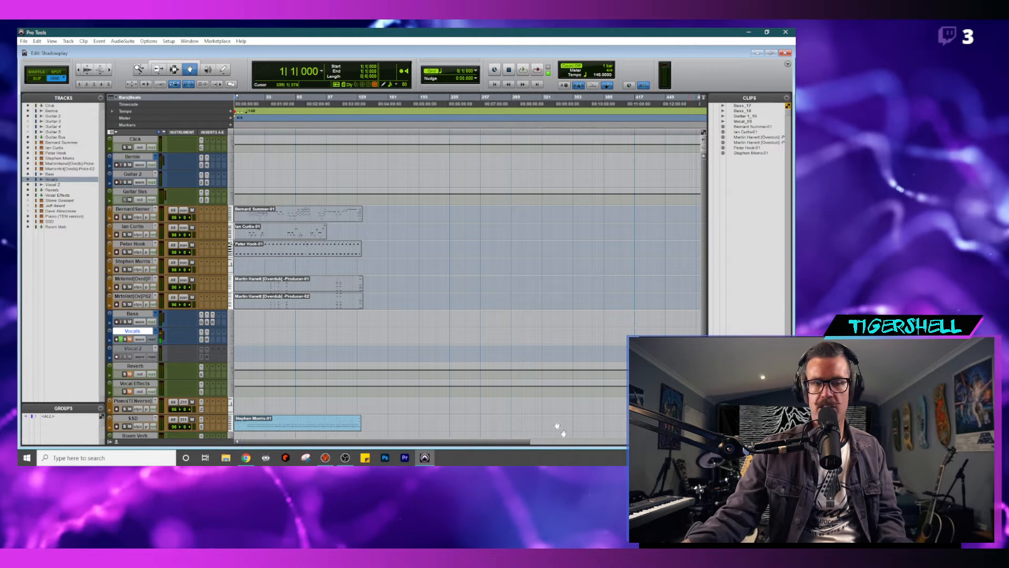
click(324, 458)
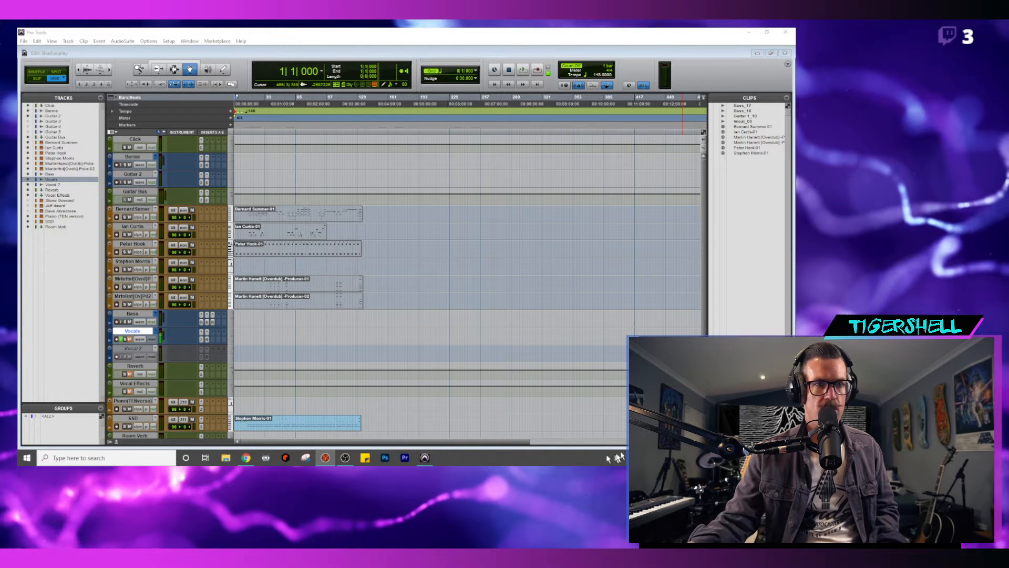
- Switch to Chrome and open the bookmarked Ultimate Guitar tab archive in a new tab
click(246, 457)
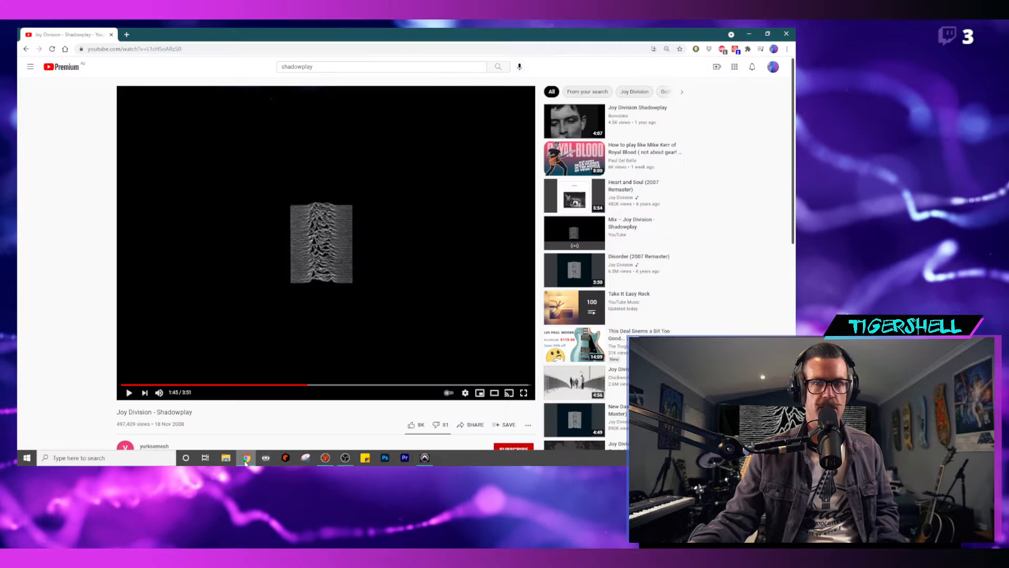
click(129, 35)
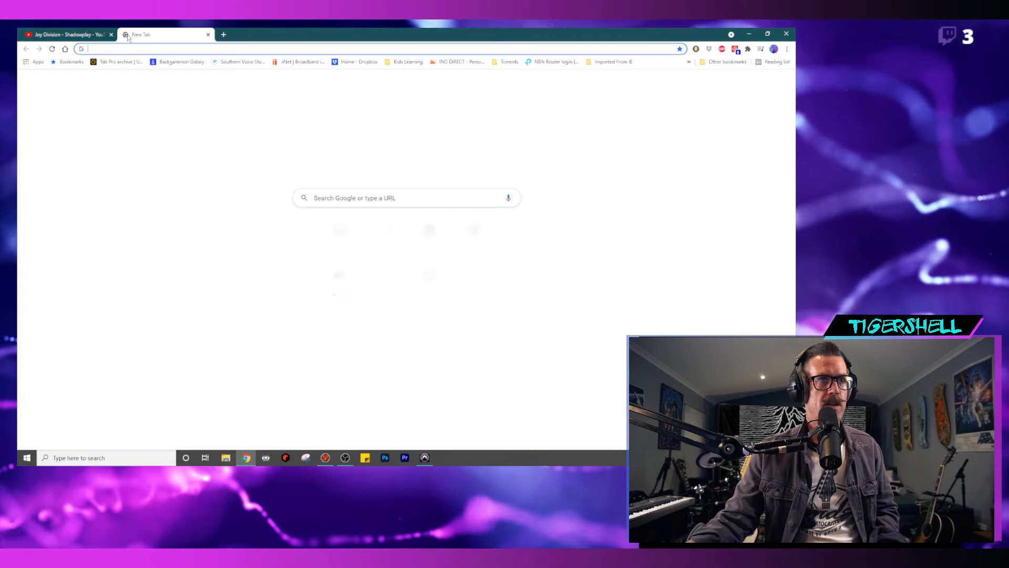
click(119, 62)
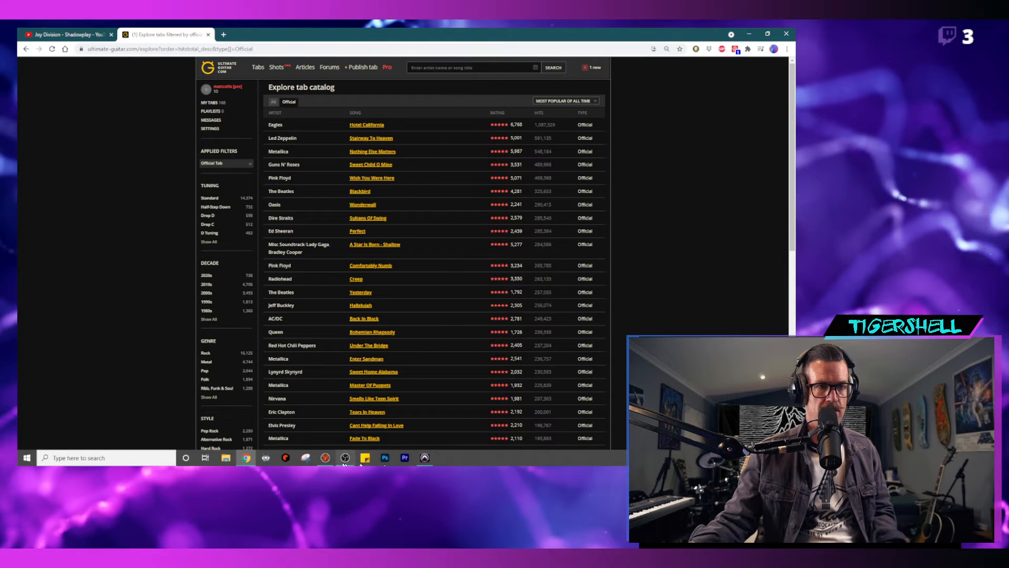
click(263, 459)
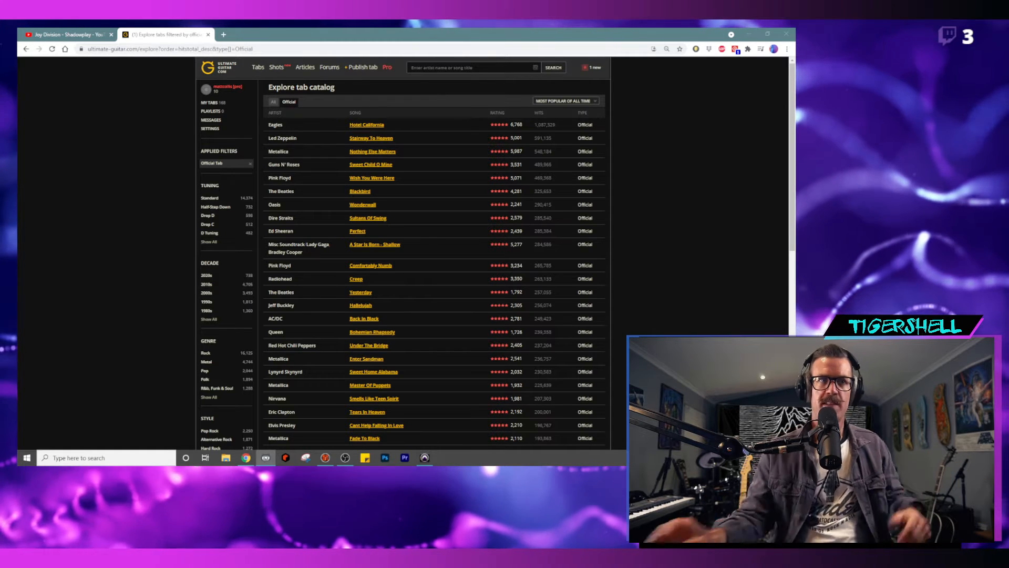
- Search Ultimate Guitar for "joy division shadowplay"
click(439, 66)
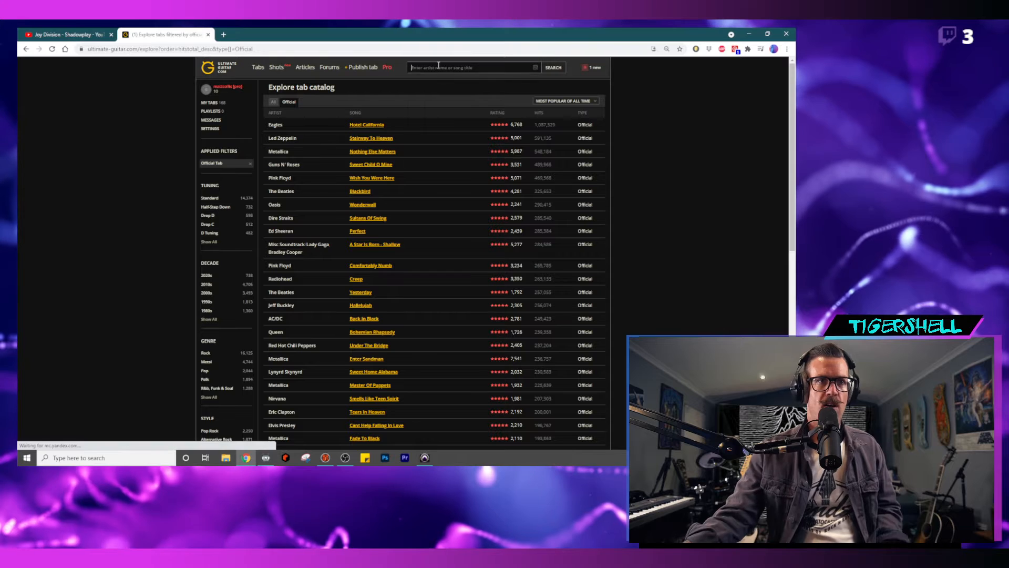
text(hoy)
key(BackSpace)
key(BackSpace)
key(BackSpace)
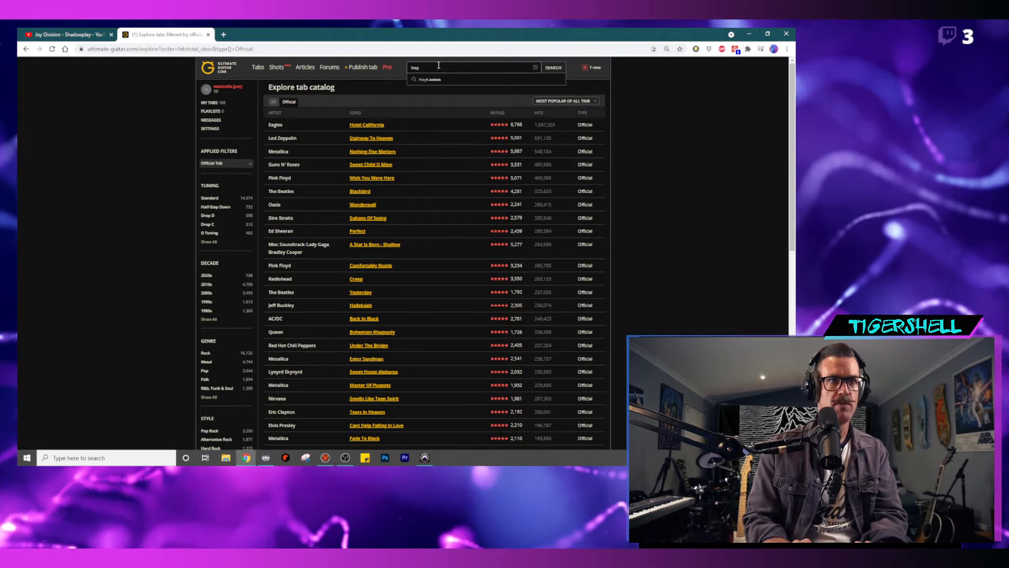
text(joyu)
key(BackSpace)
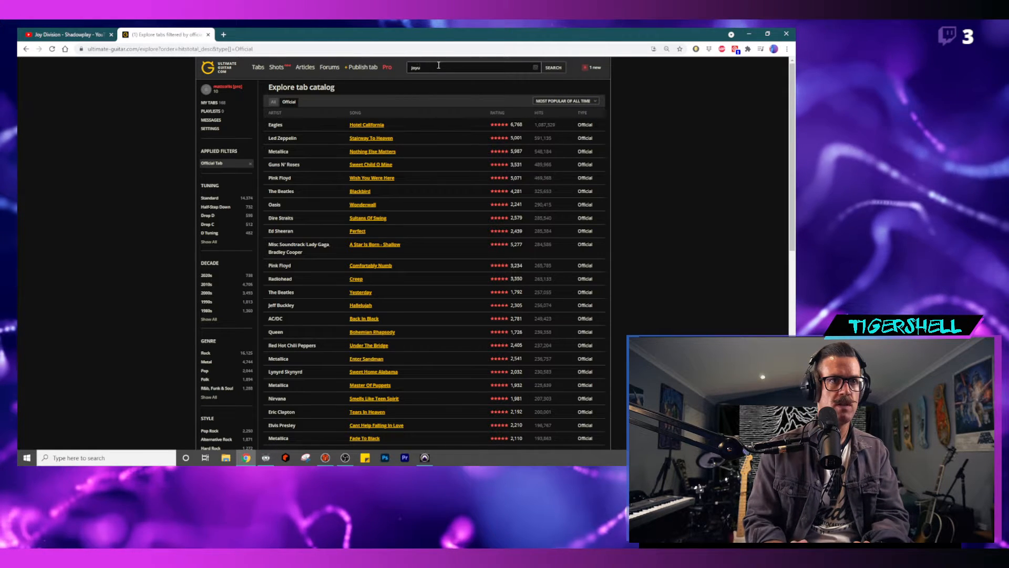
text(division shadow)
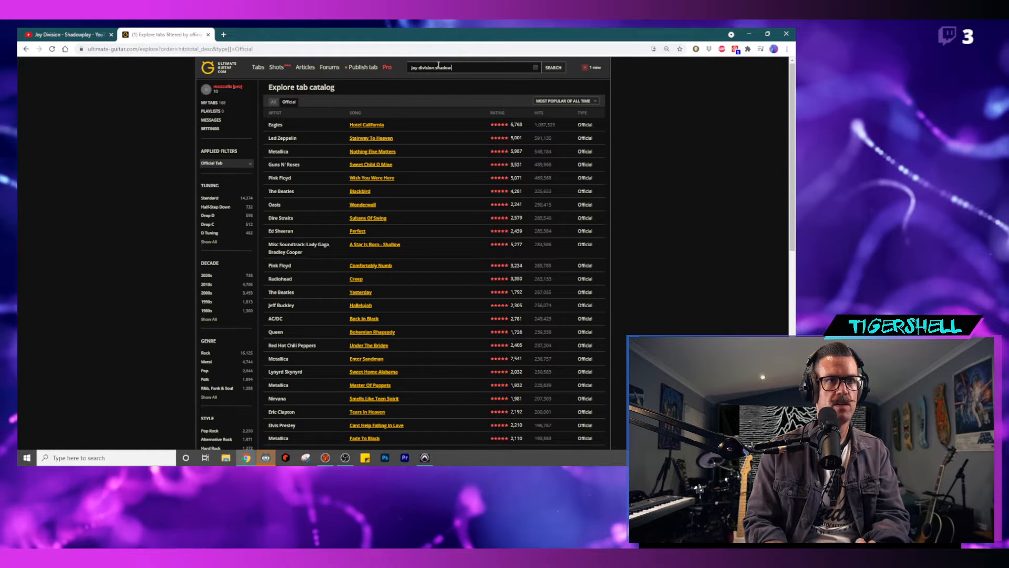
text(play)
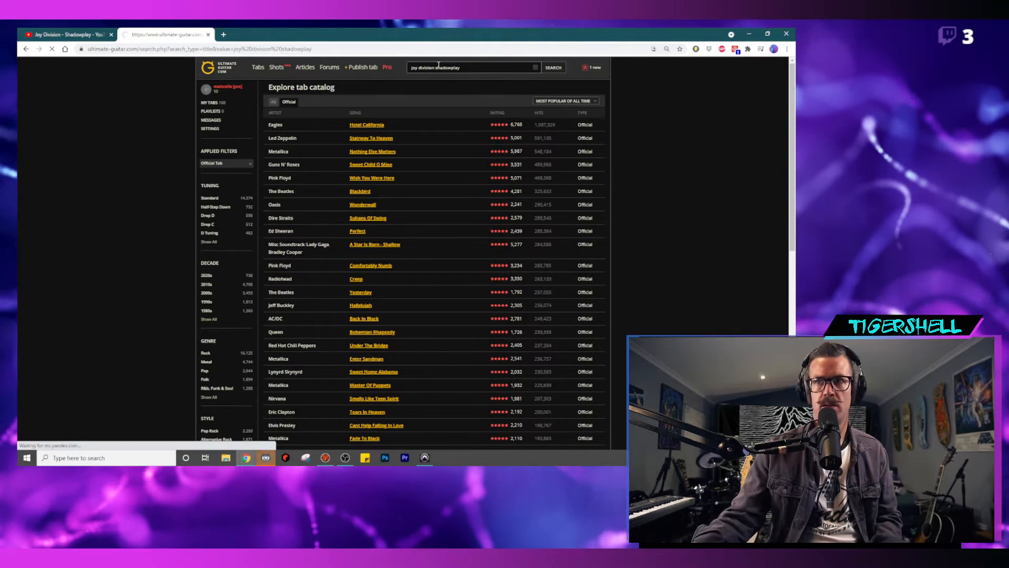
key(Return)
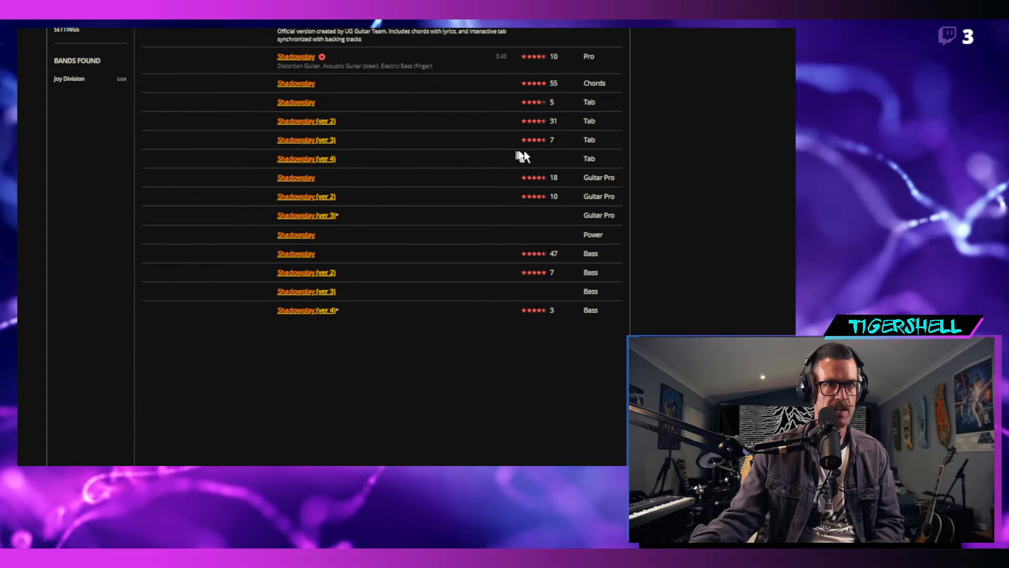
- Filter the search results to Guitar Pro tabs and open Shadowplay (ver 2) to examine its bass part
scroll(529, 134, up, 2)
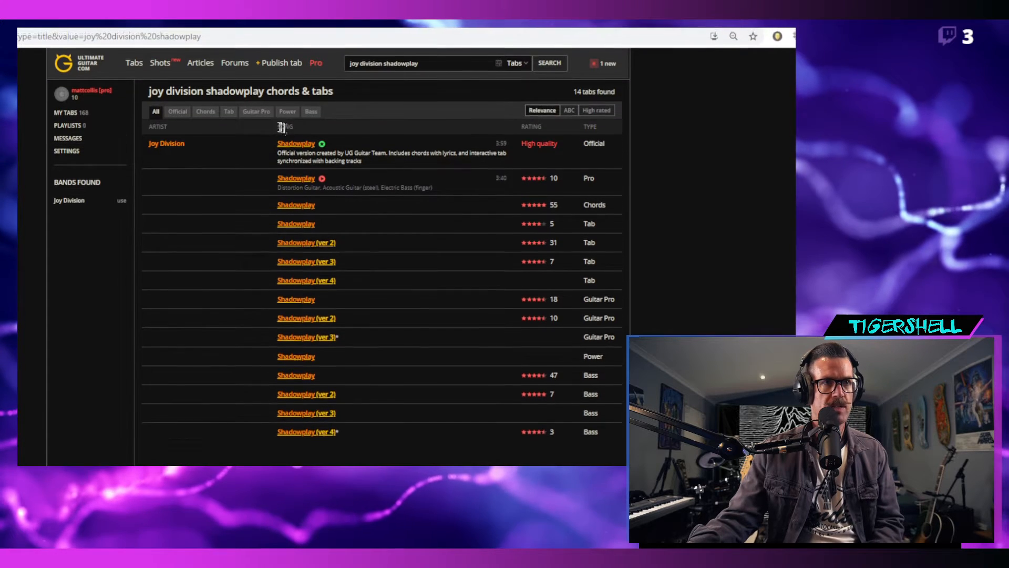
click(263, 88)
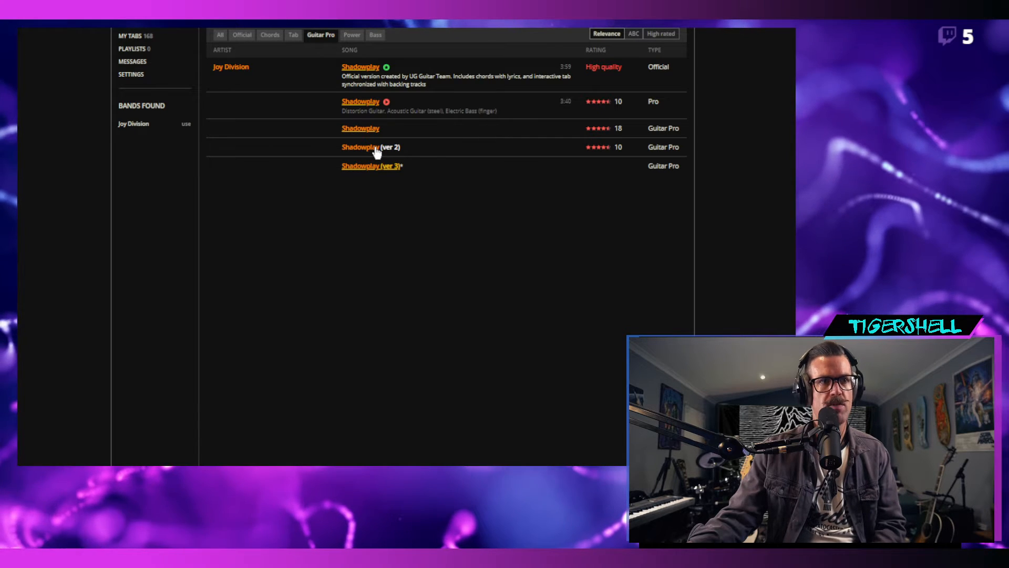
click(376, 149)
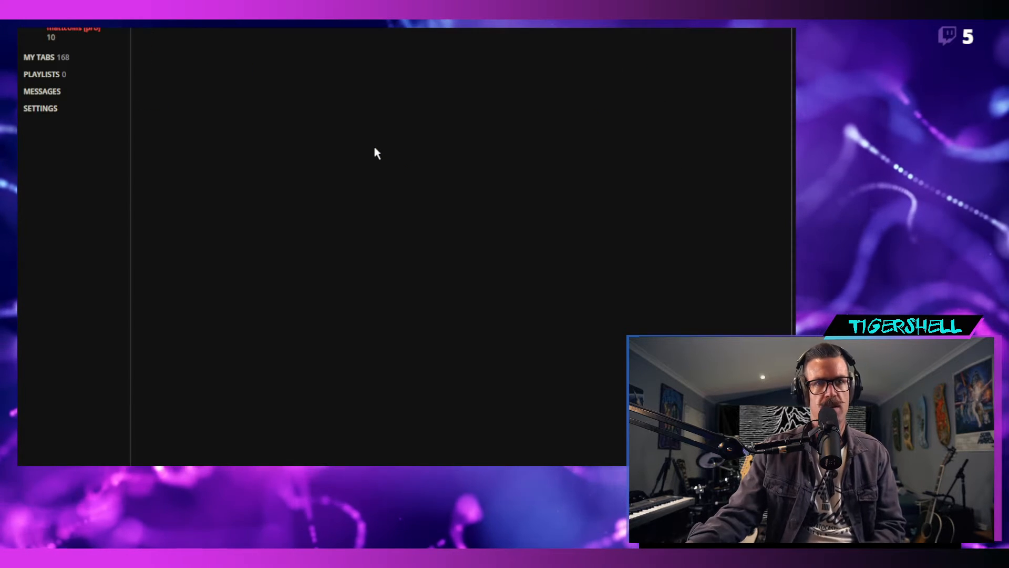
scroll(400, 158, up, 1)
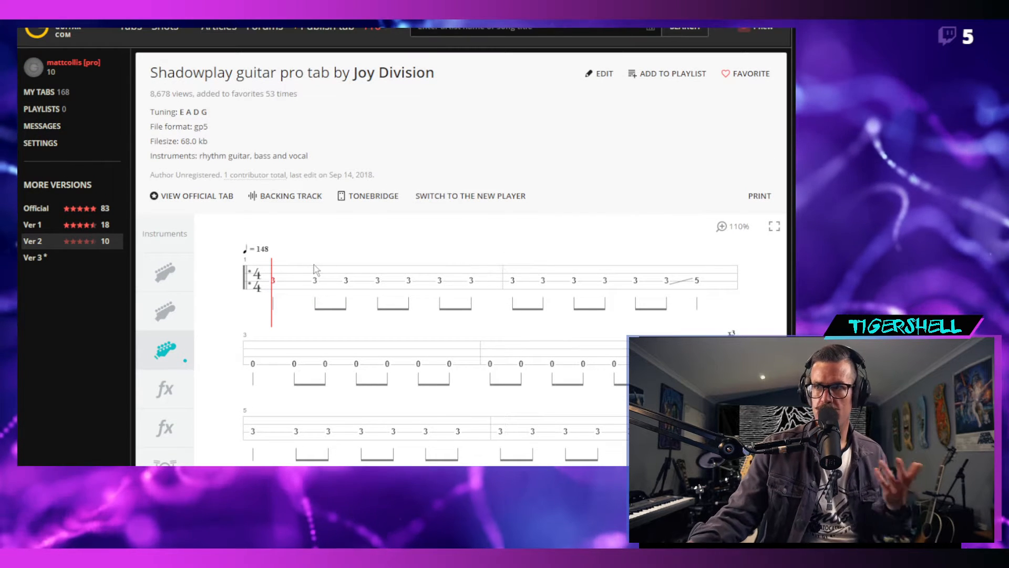
scroll(378, 248, down, 5)
scroll(245, 186, up, 4)
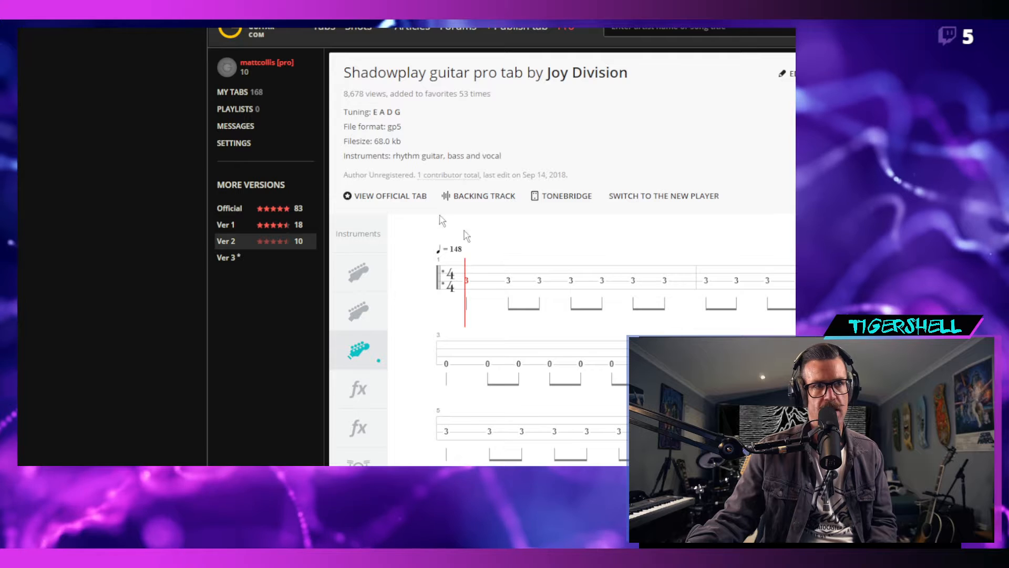
scroll(475, 267, right, 4)
scroll(483, 362, down, 1)
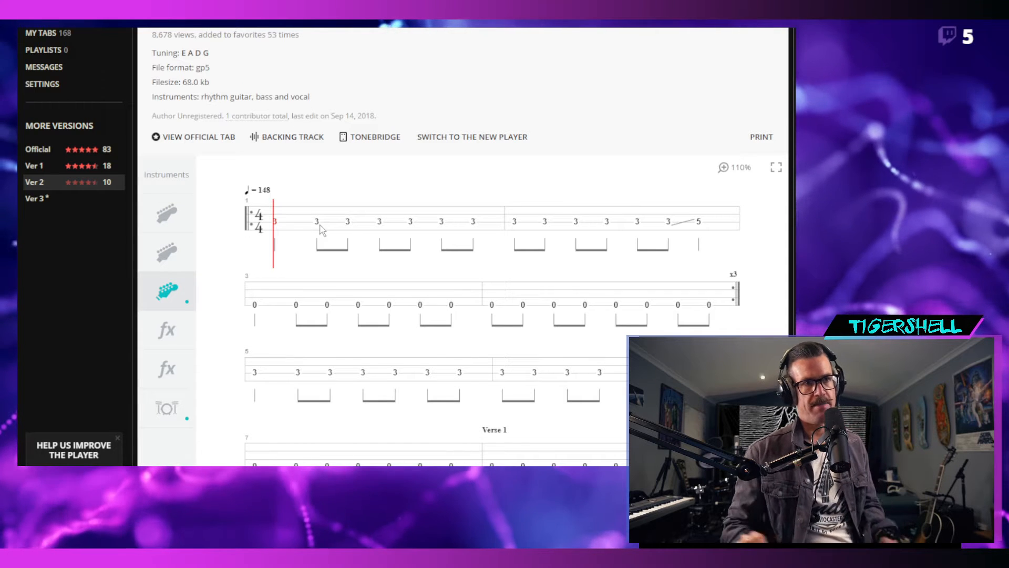
- Look through the Electric Guitar #1 (Distortion) and Electric Guitar #2 (Harmonics) parts of the Shadowplay tab
mouse_move(163, 223)
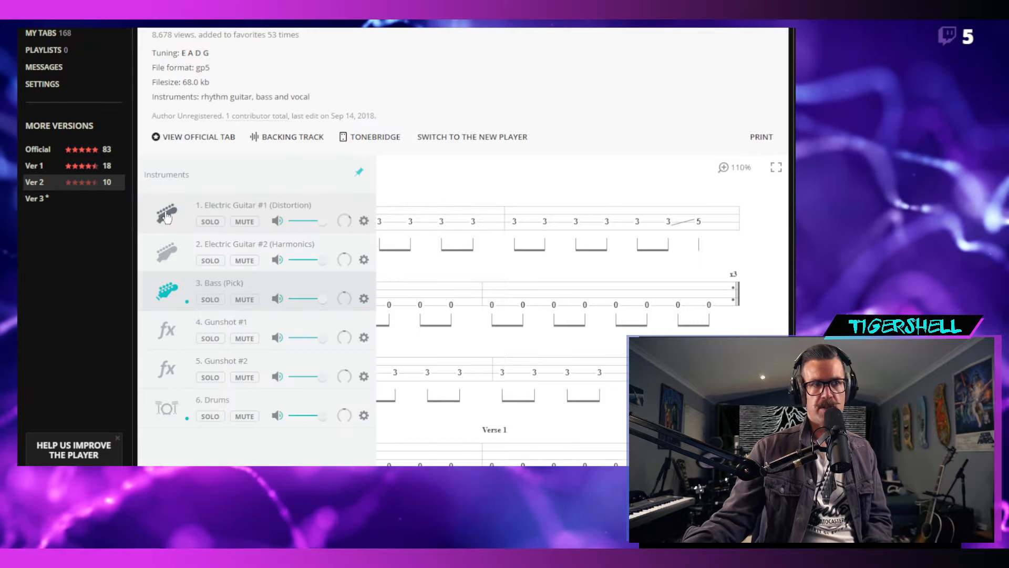
click(166, 216)
scroll(534, 317, down, 5)
scroll(534, 317, up, 5)
click(117, 249)
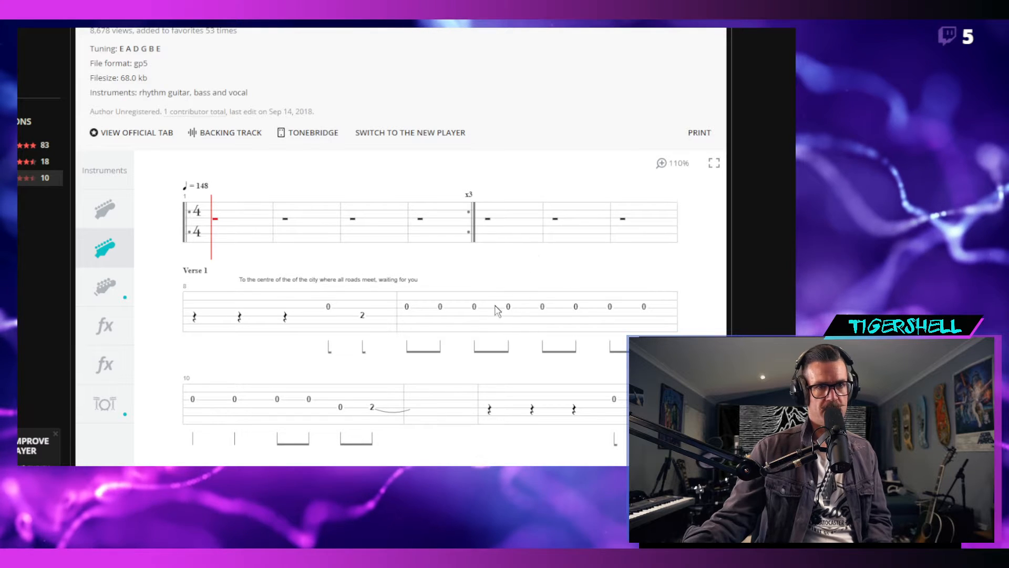
scroll(497, 312, down, 5)
scroll(497, 311, up, 5)
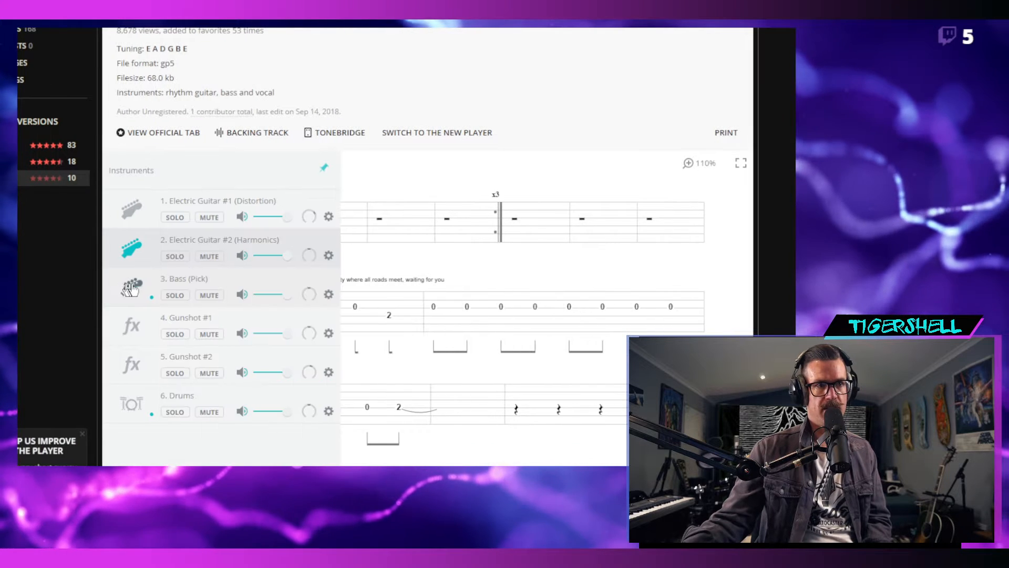
- Show the Bass (Pick) part briefly and scan the Gunshot #1 part through to its last bars
click(130, 288)
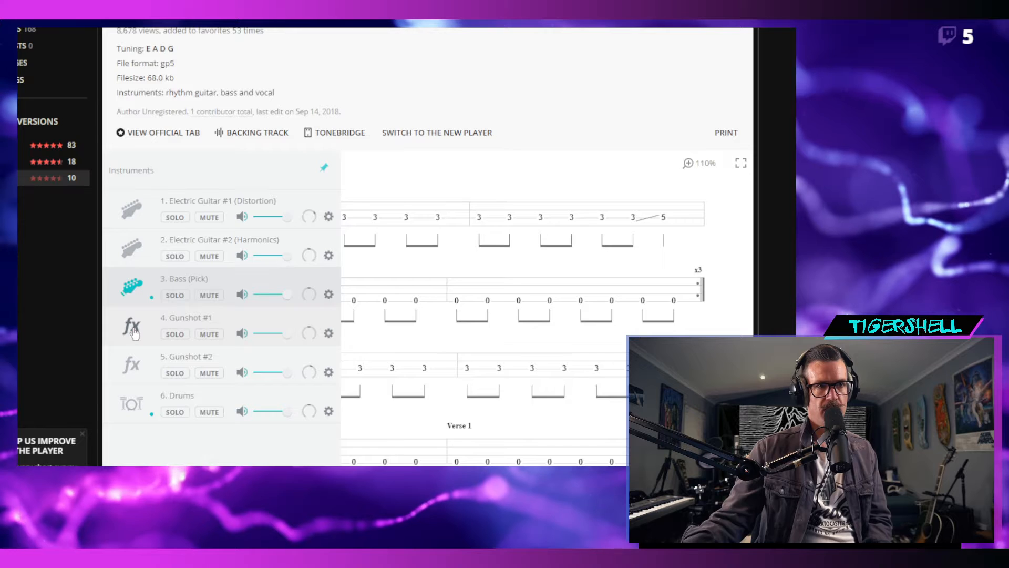
click(132, 327)
scroll(552, 336, down, 1)
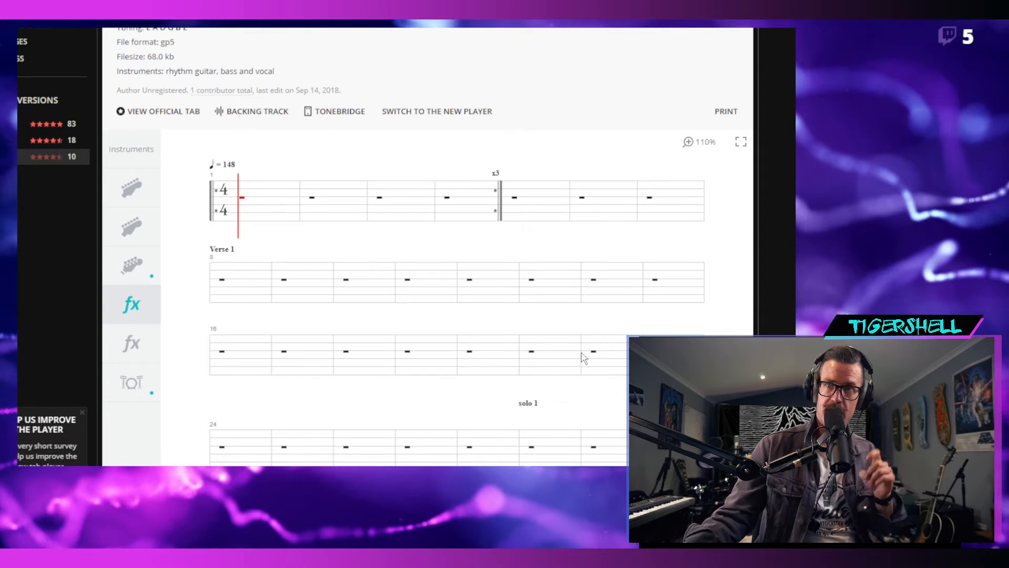
scroll(568, 365, down, 1)
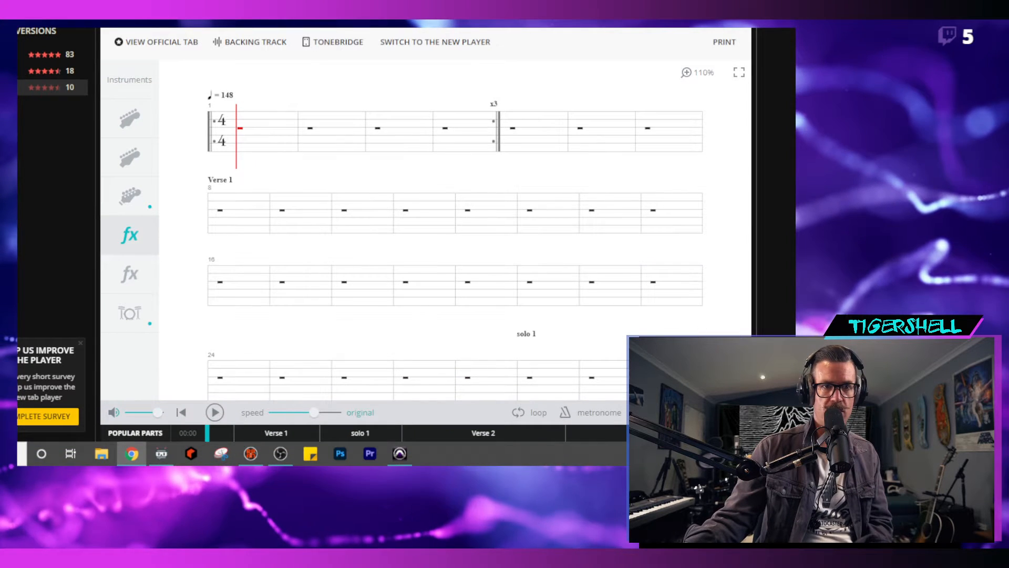
scroll(502, 236, down, 10)
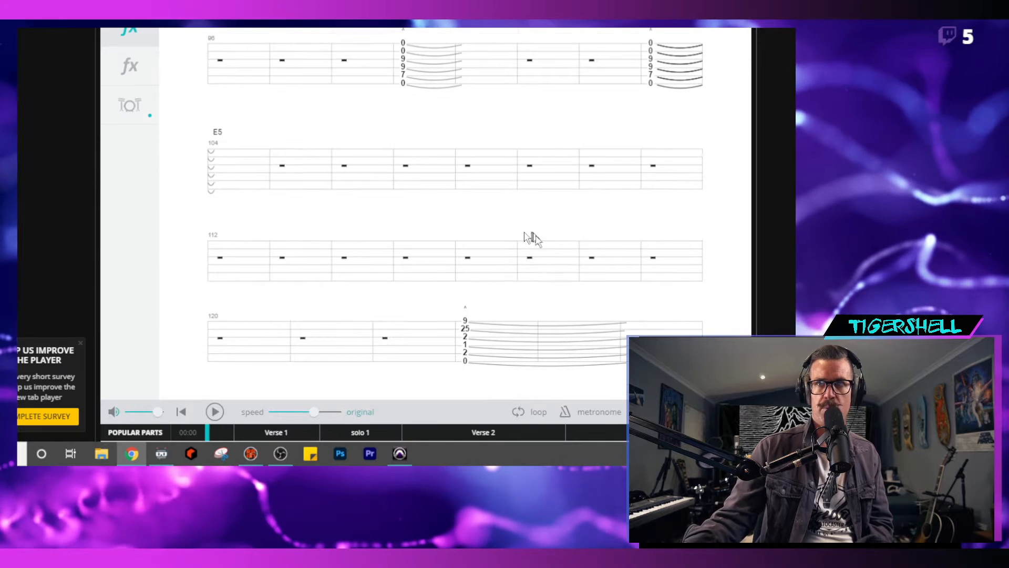
scroll(389, 205, up, 10)
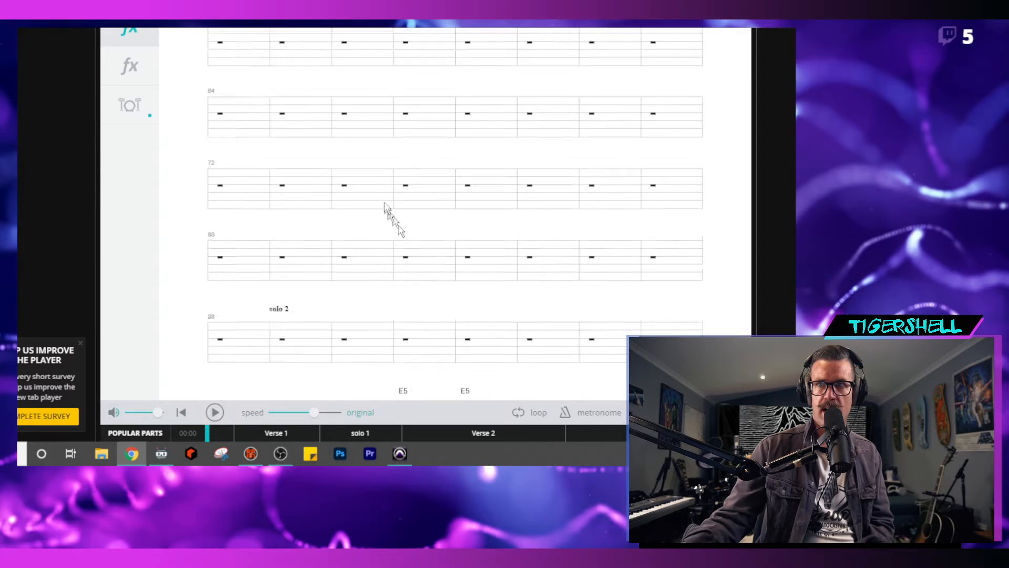
- Finish scanning the Gunshot #1 part and show the Gunshot #2 part of the Shadowplay tab
scroll(447, 274, down, 6)
scroll(448, 252, up, 5)
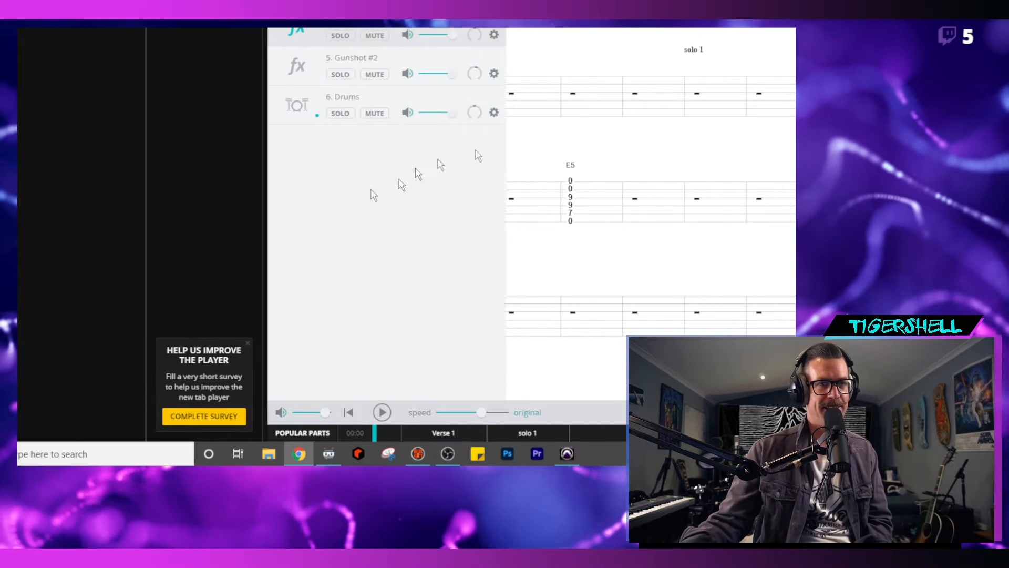
click(315, 132)
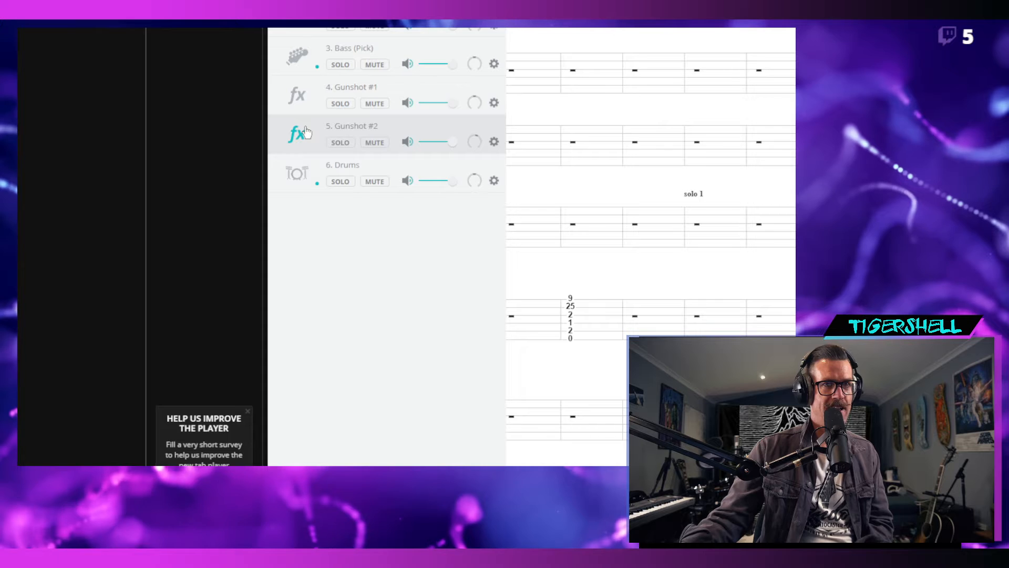
- Show the Drums part from its first bar and play it back, soloing the drums briefly
click(292, 169)
scroll(535, 285, up, 4)
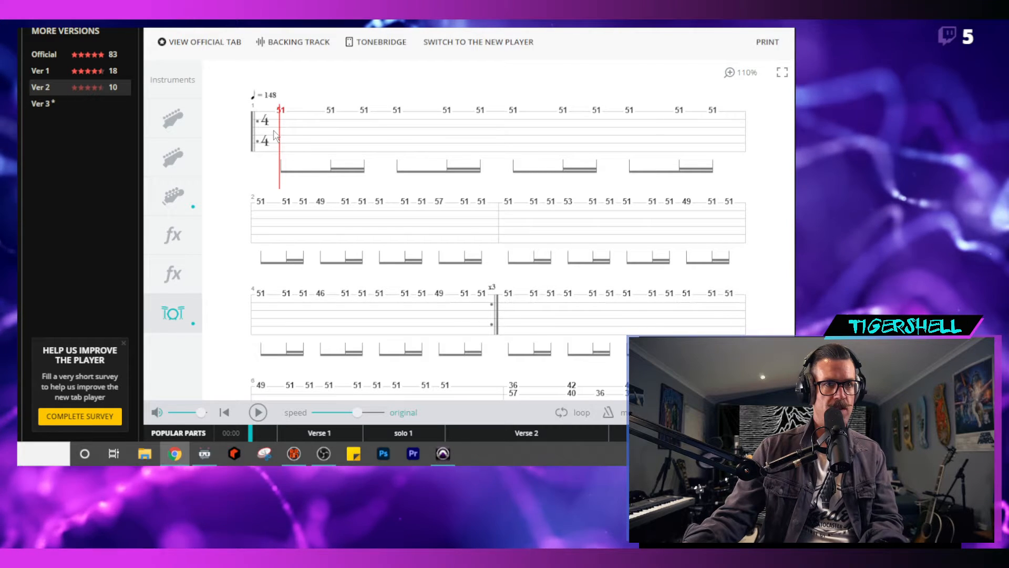
mouse_move(234, 275)
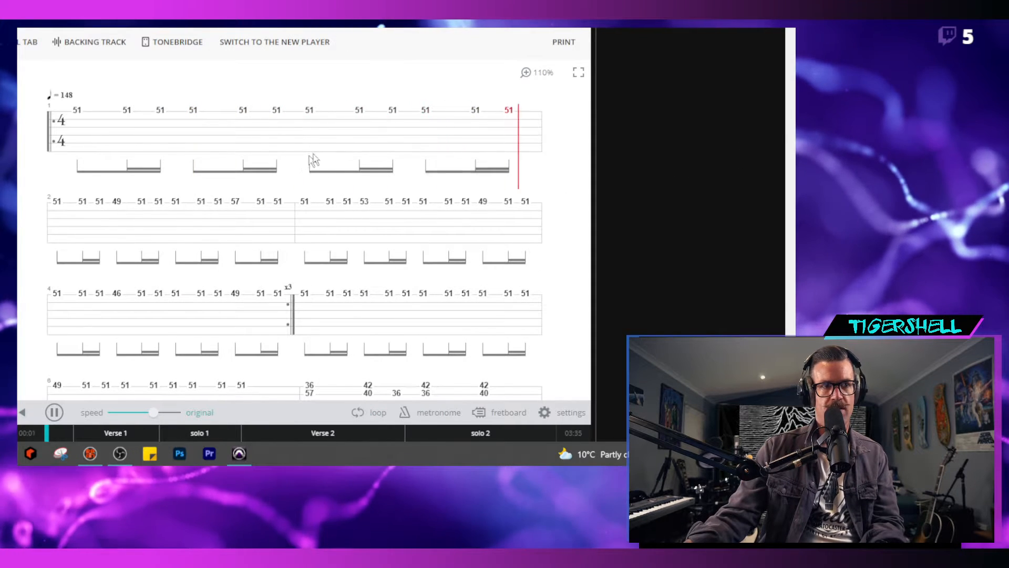
mouse_move(122, 307)
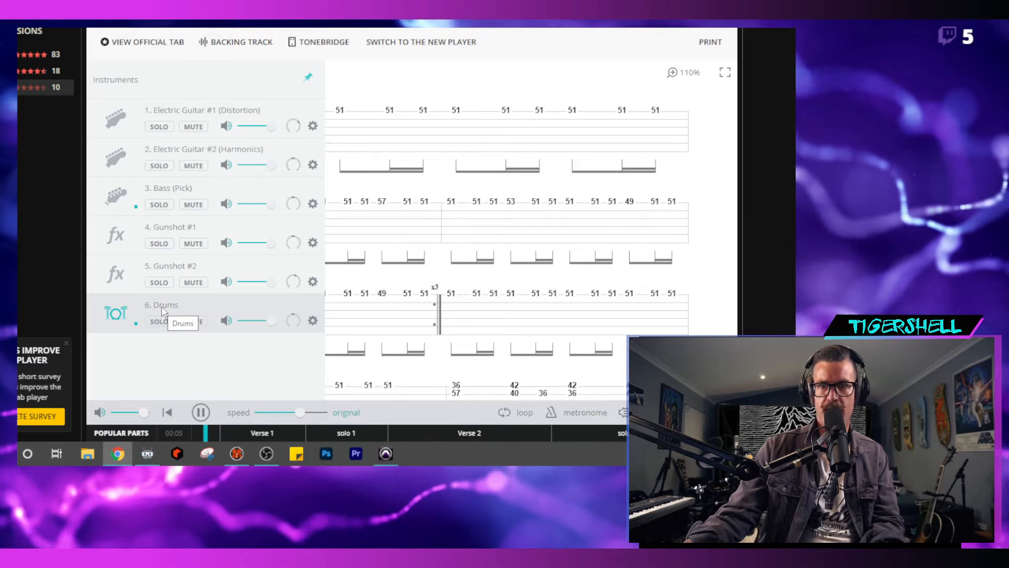
click(164, 323)
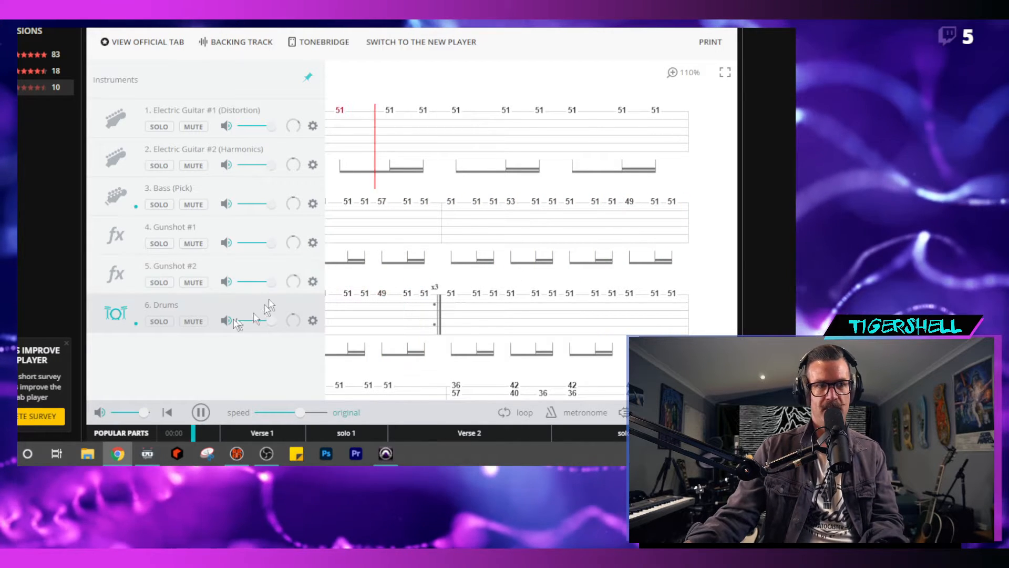
click(161, 323)
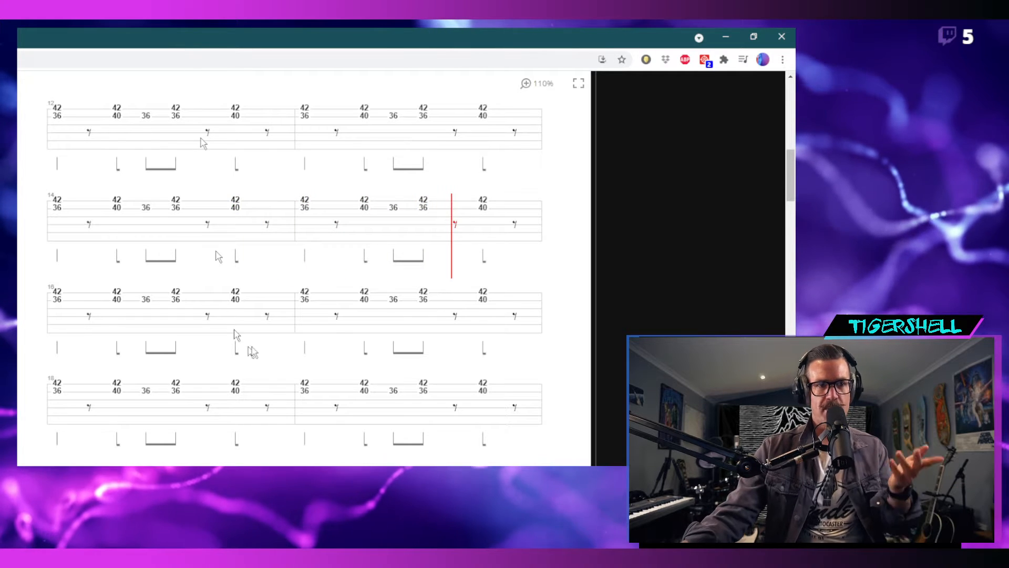
- Scan the Drums part through to its last bars and download the Shadowplay Guitar Pro tab
scroll(275, 316, down, 20)
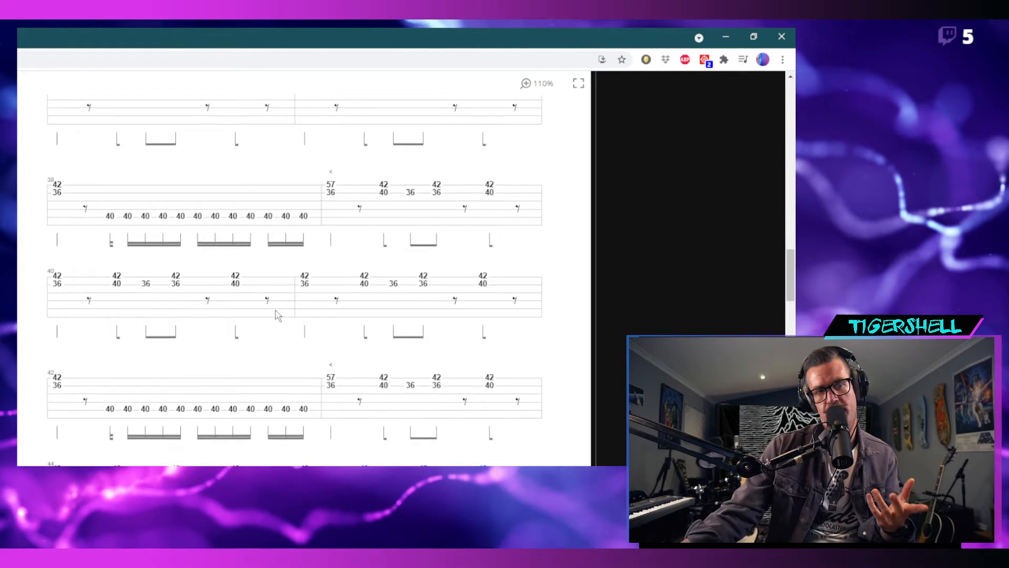
scroll(275, 315, down, 20)
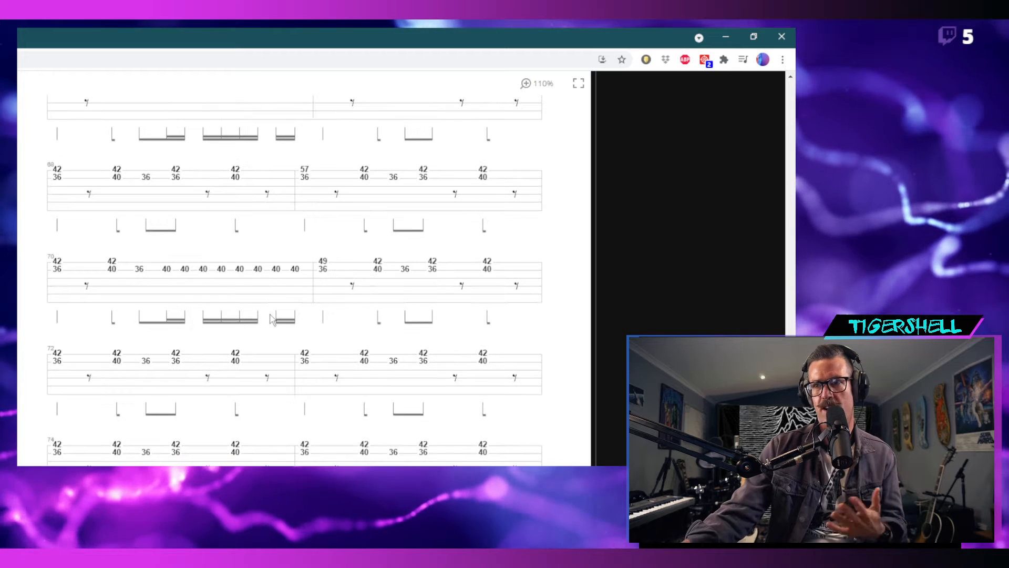
scroll(273, 319, down, 20)
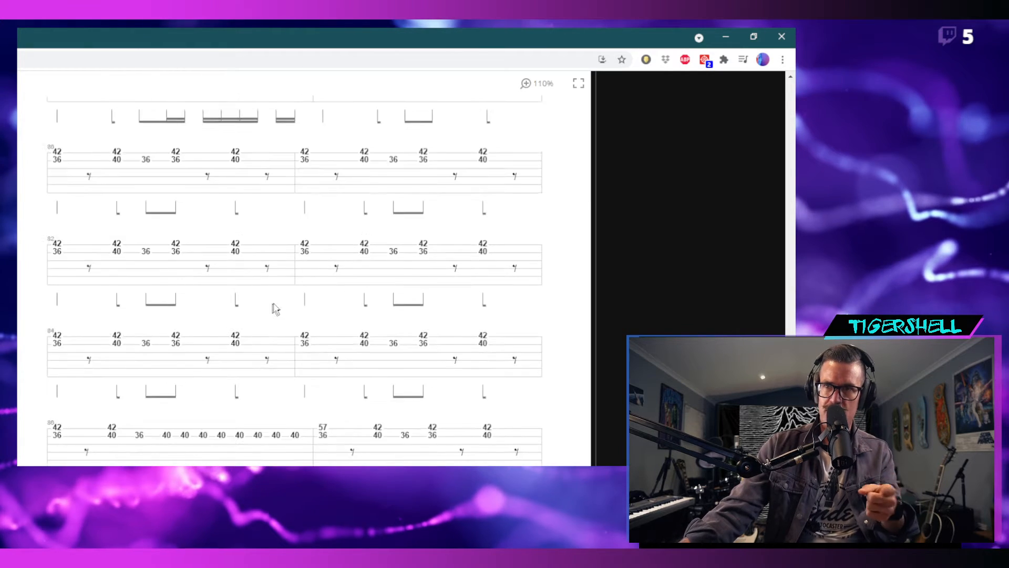
scroll(276, 310, down, 15)
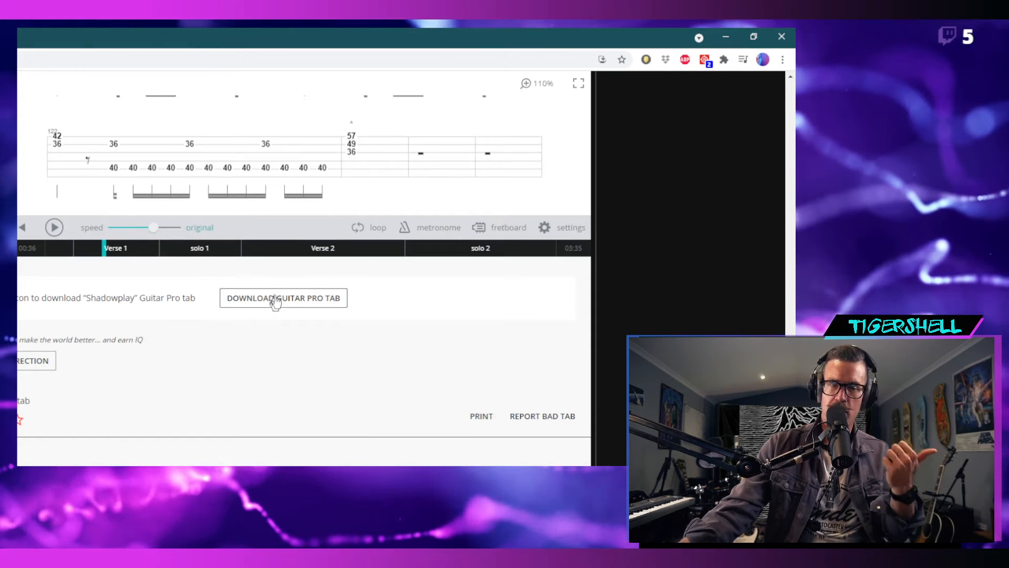
click(301, 304)
scroll(302, 304, down, 4)
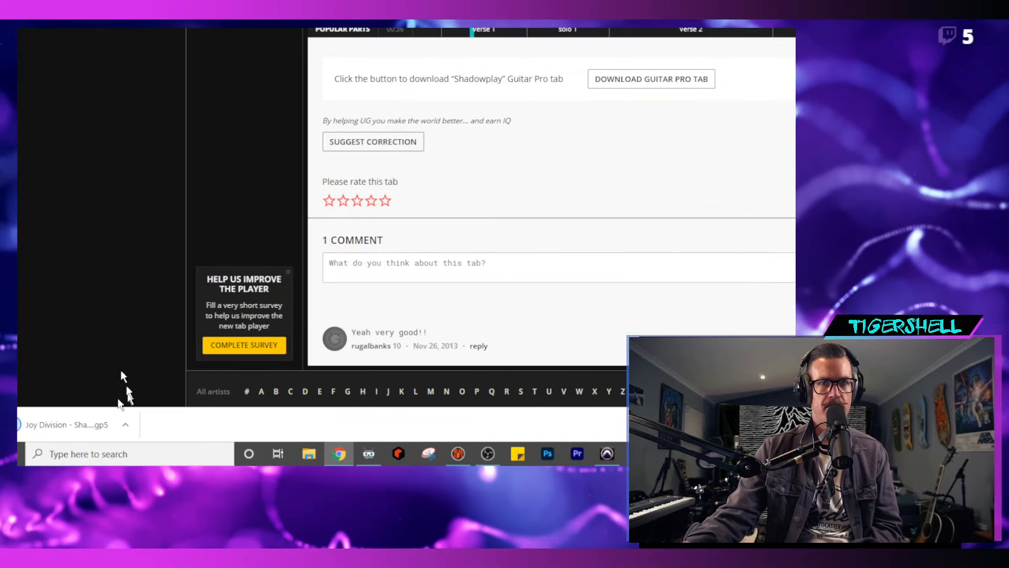
- Open the downloaded Shadowplay .gp5 file in Guitar Pro 7.5 using the trial, and look over the score
click(103, 431)
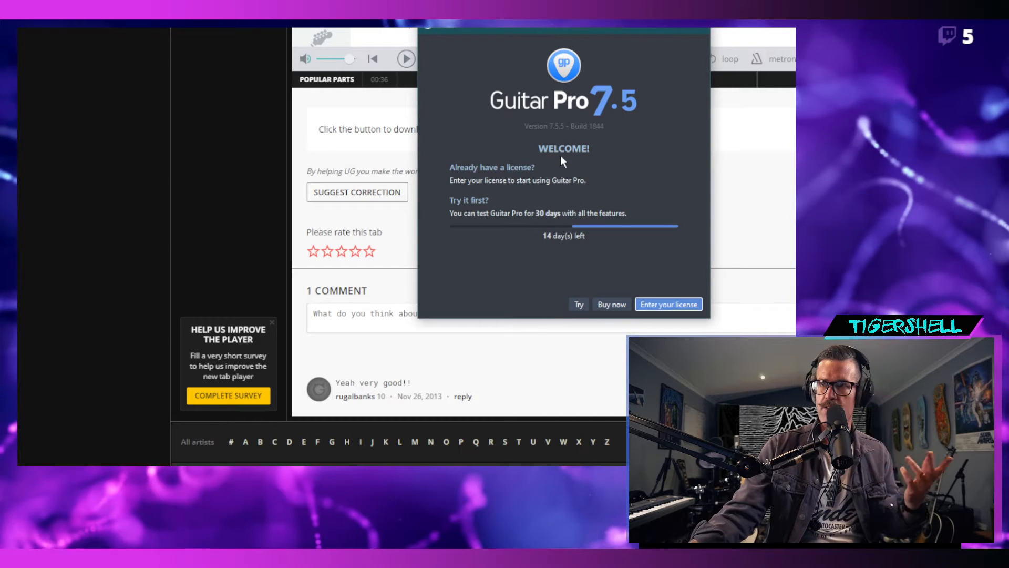
click(578, 306)
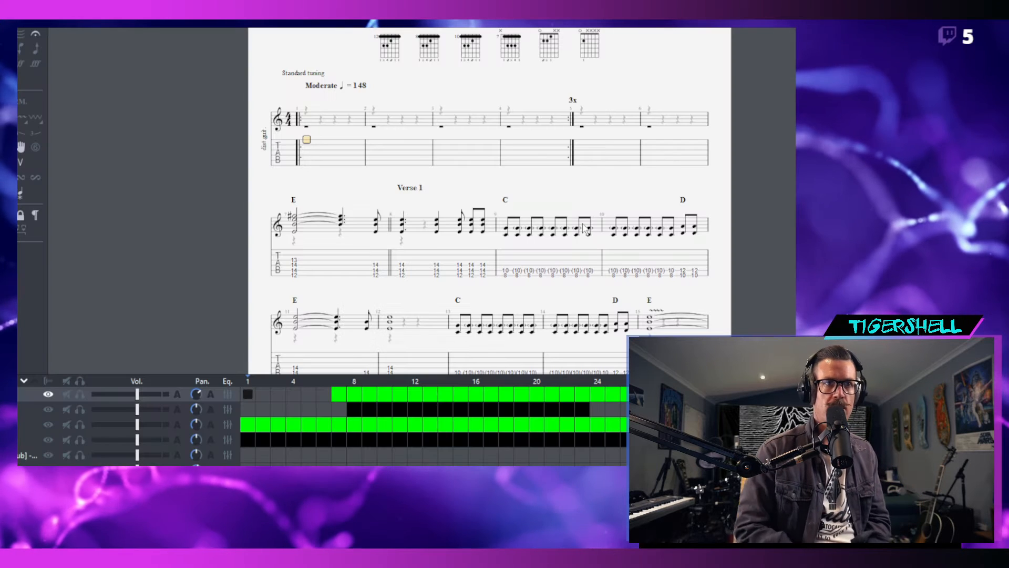
scroll(605, 171, down, 3)
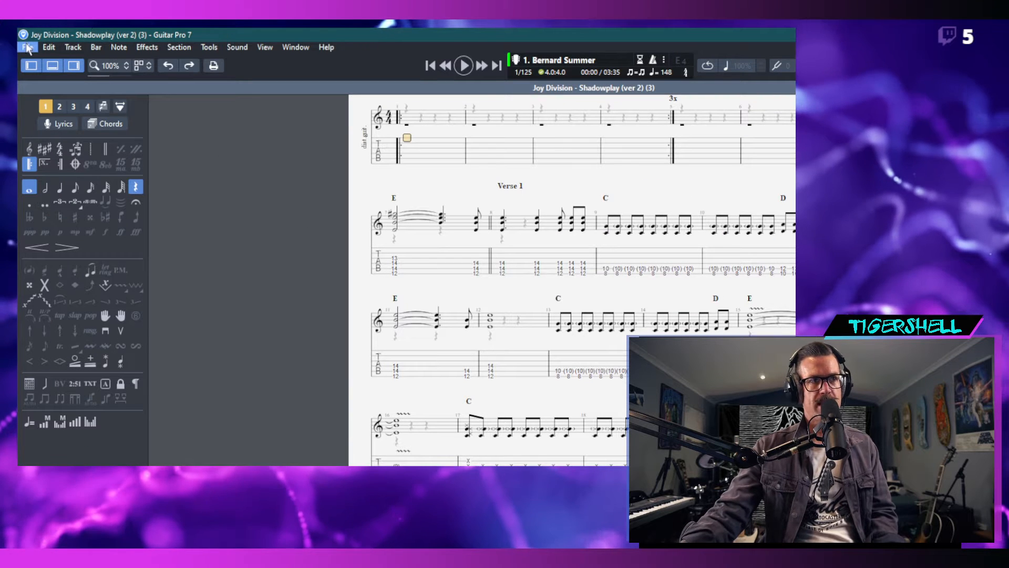
click(27, 47)
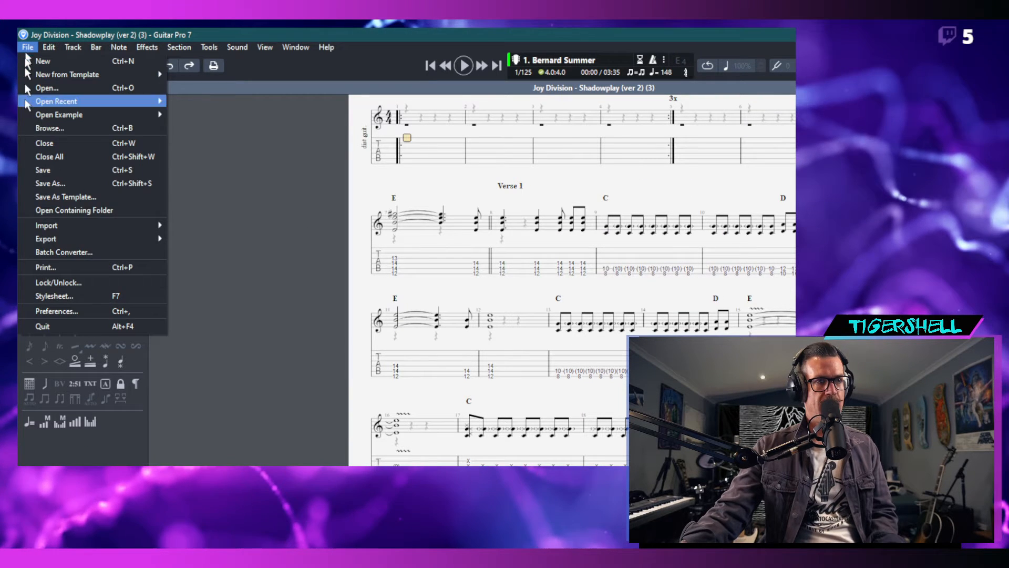
mouse_move(72, 243)
click(217, 266)
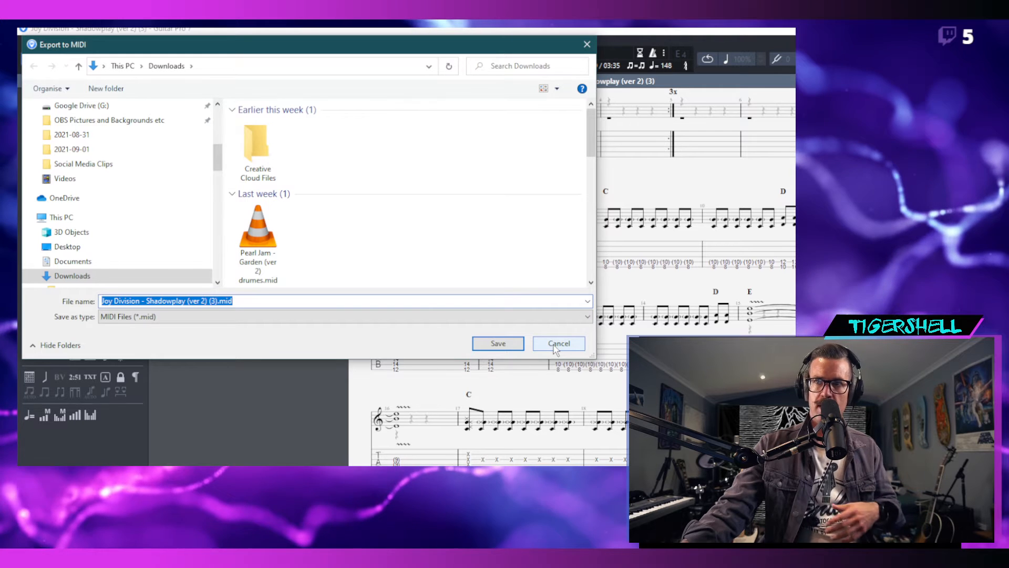
click(554, 347)
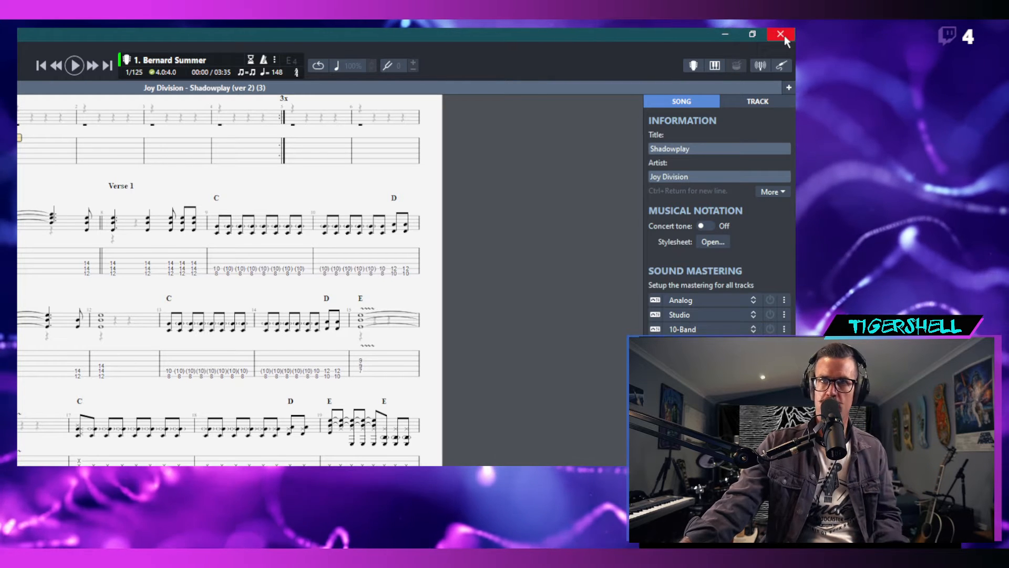
- Close Guitar Pro and switch to the Shadowplay session in Pro Tools
click(784, 36)
scroll(348, 188, down, 4)
click(241, 453)
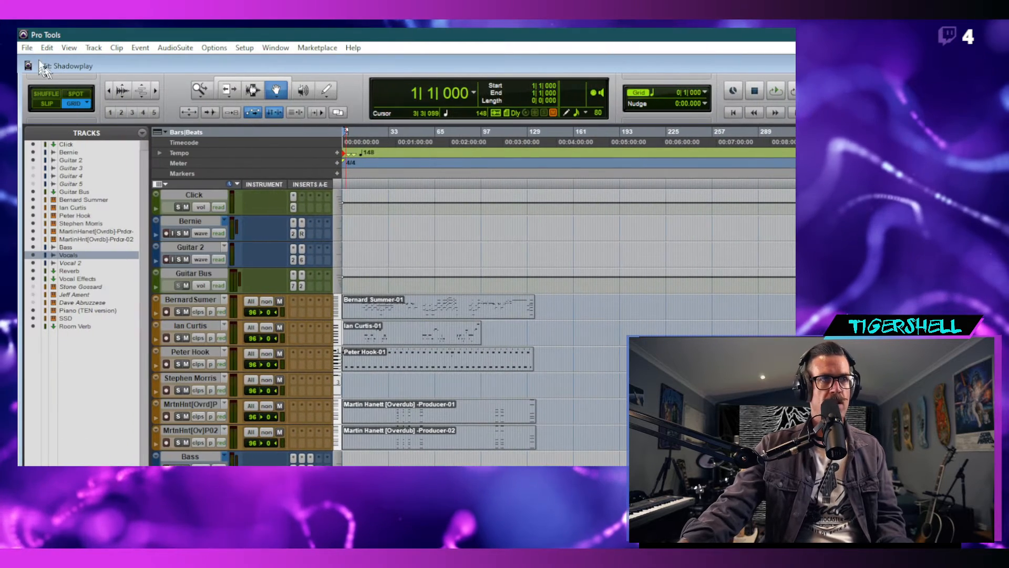
- Try to import "Joy Division - Shadowplay (ver 2).mid" as new instrument tracks at session start with its tempo map
click(27, 48)
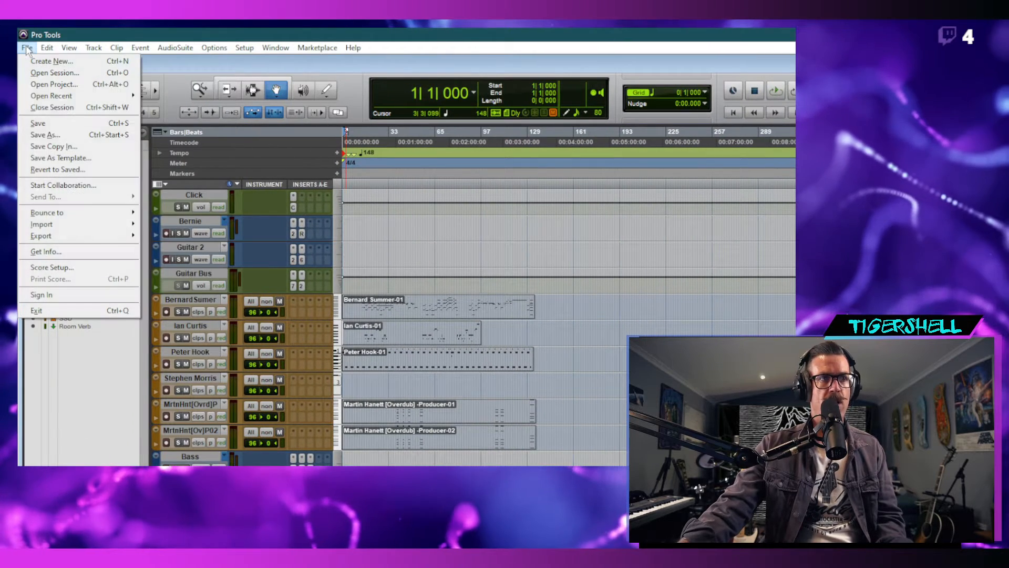
mouse_move(124, 226)
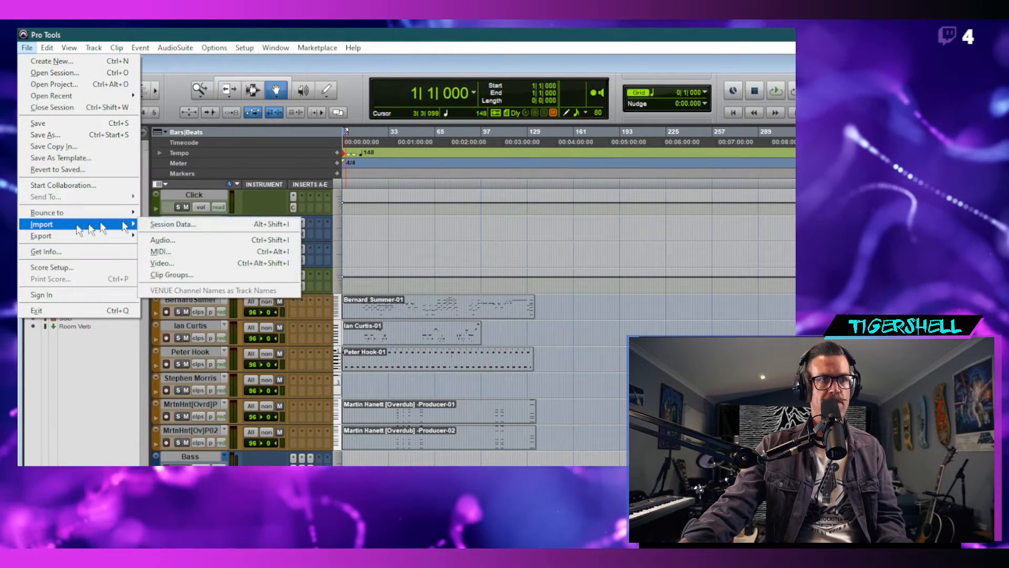
click(189, 258)
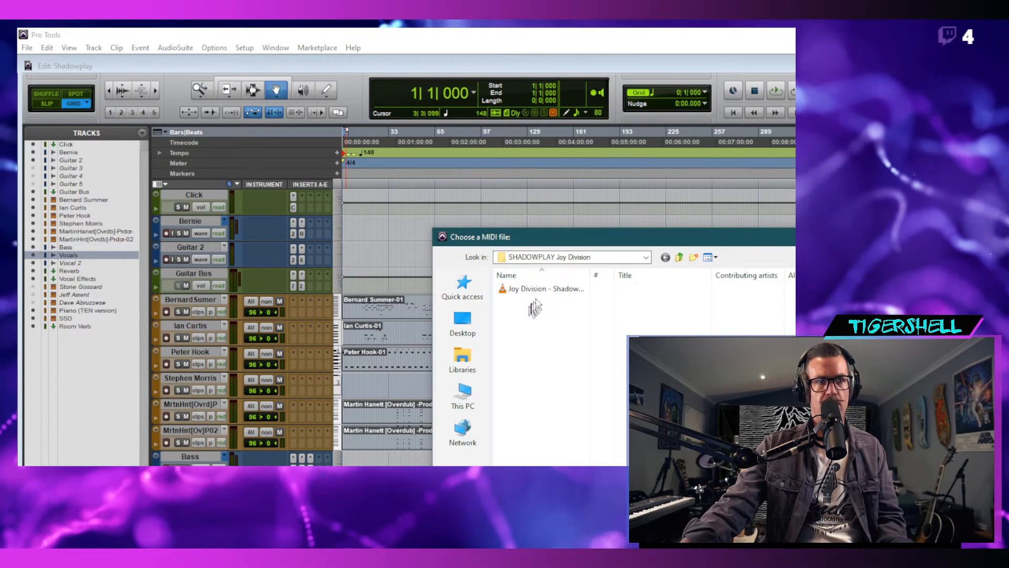
click(541, 289)
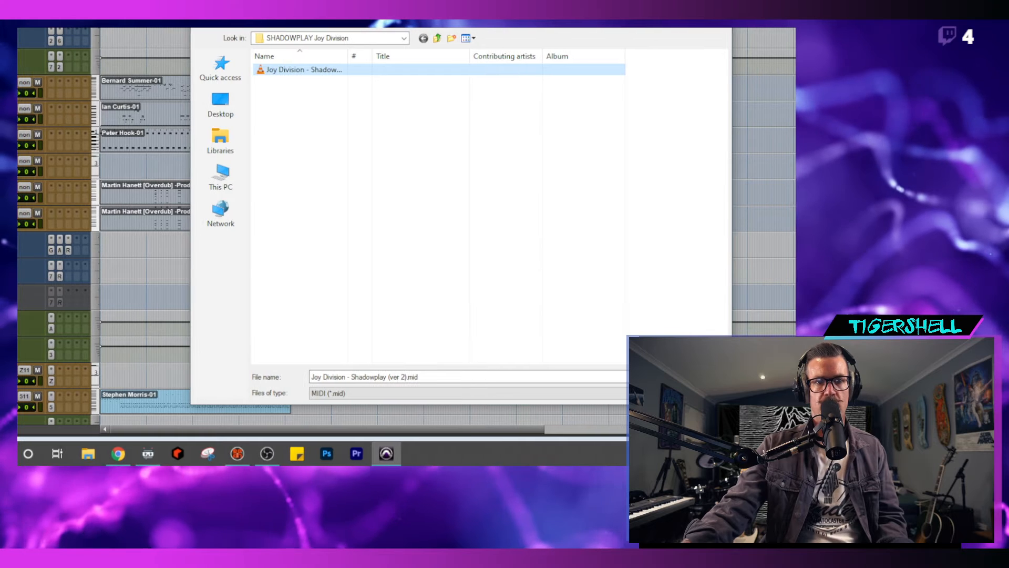
click(698, 377)
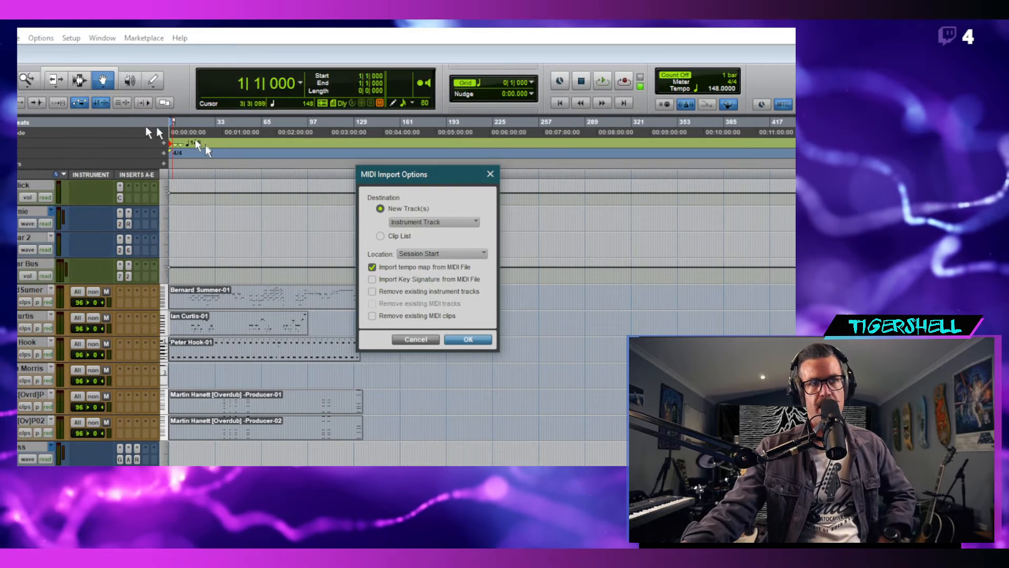
click(452, 340)
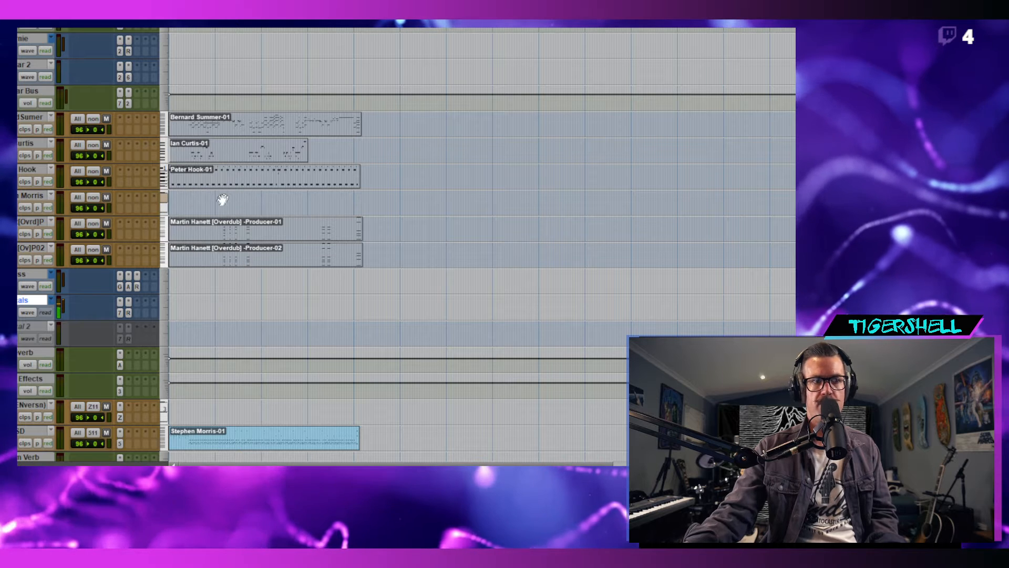
- Set the SSD drum track's height to jumbo and enlarge its MIDI clip horizontally
click(31, 195)
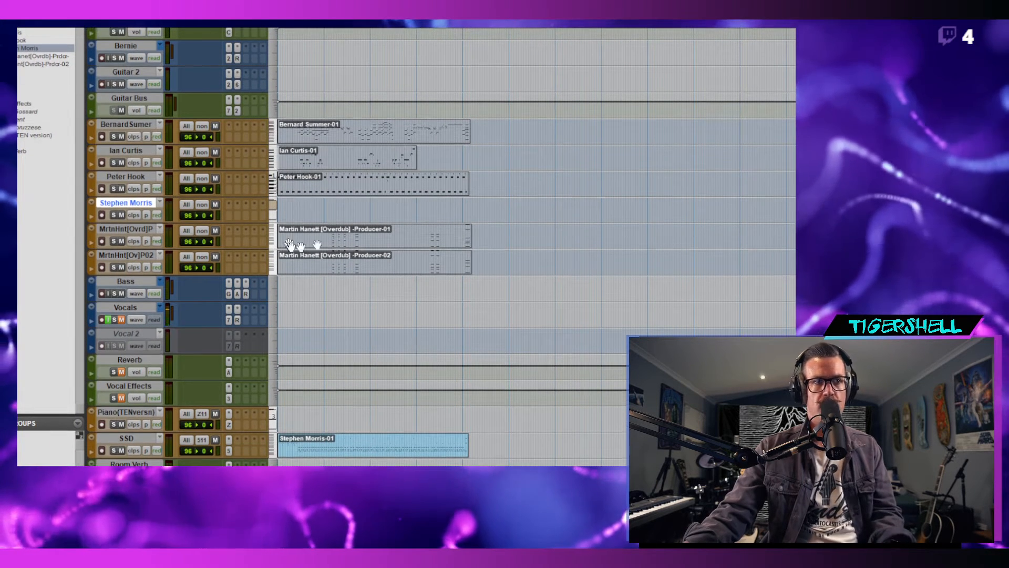
scroll(349, 239, down, 2)
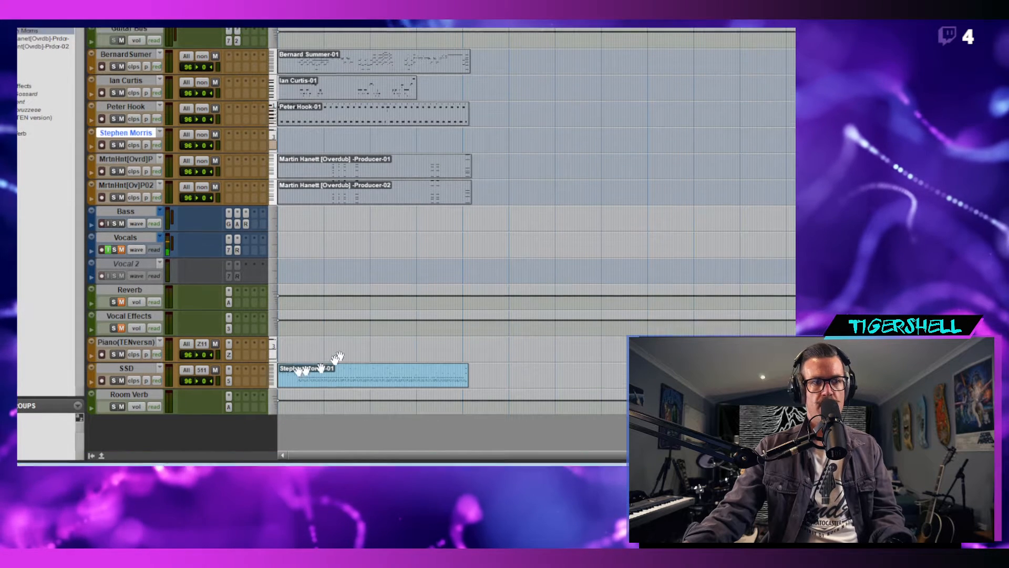
click(271, 390)
click(314, 319)
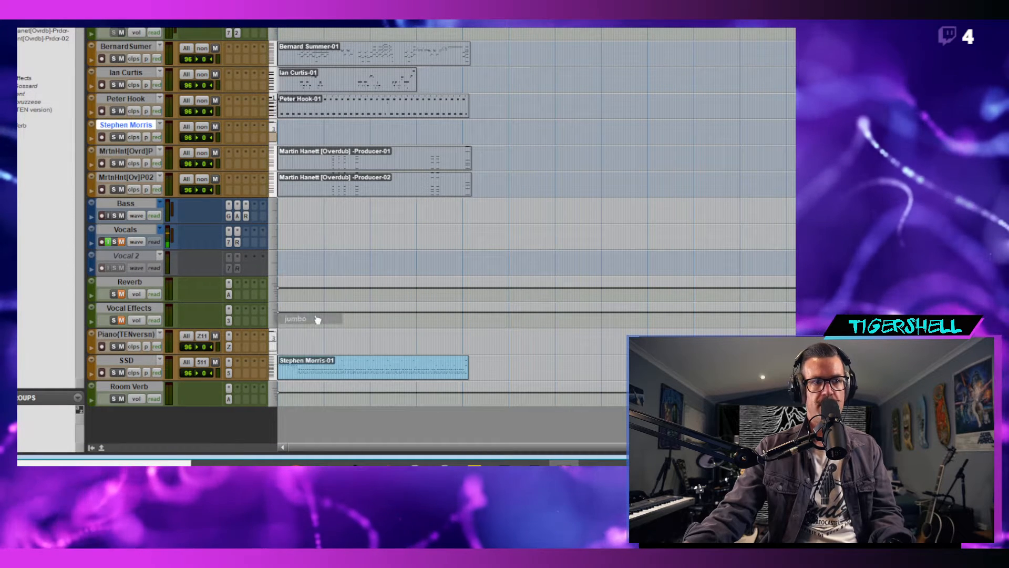
scroll(383, 293, down, 5)
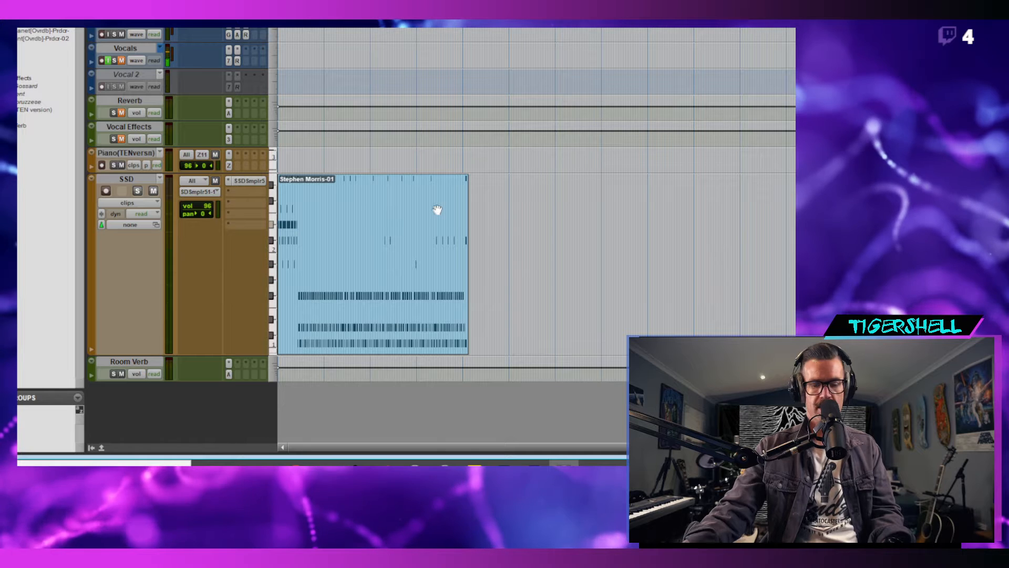
key(t)
key(t)
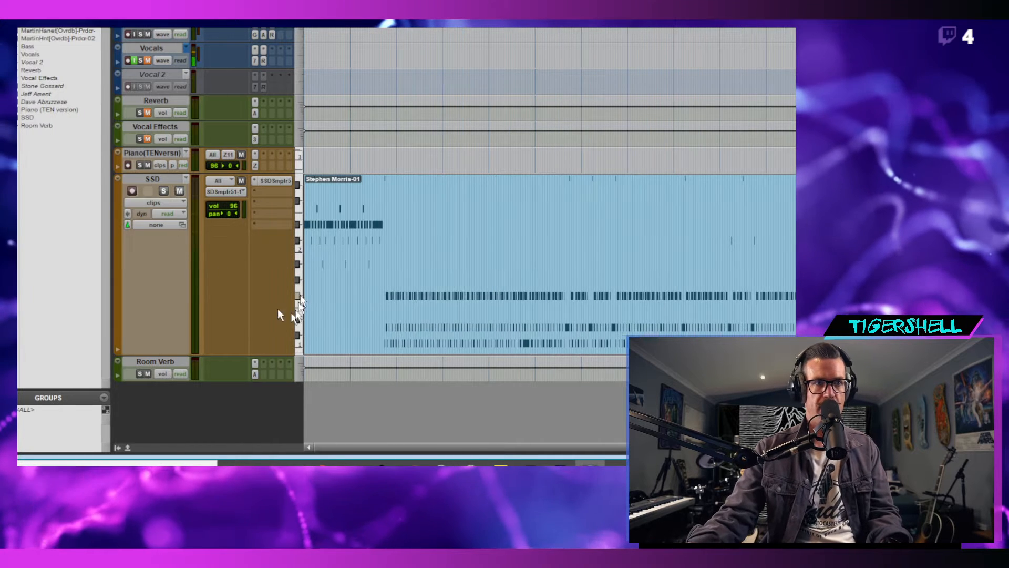
- Switch the SSD track's view to notes and audition its drum sounds on the track's keyboard
click(147, 203)
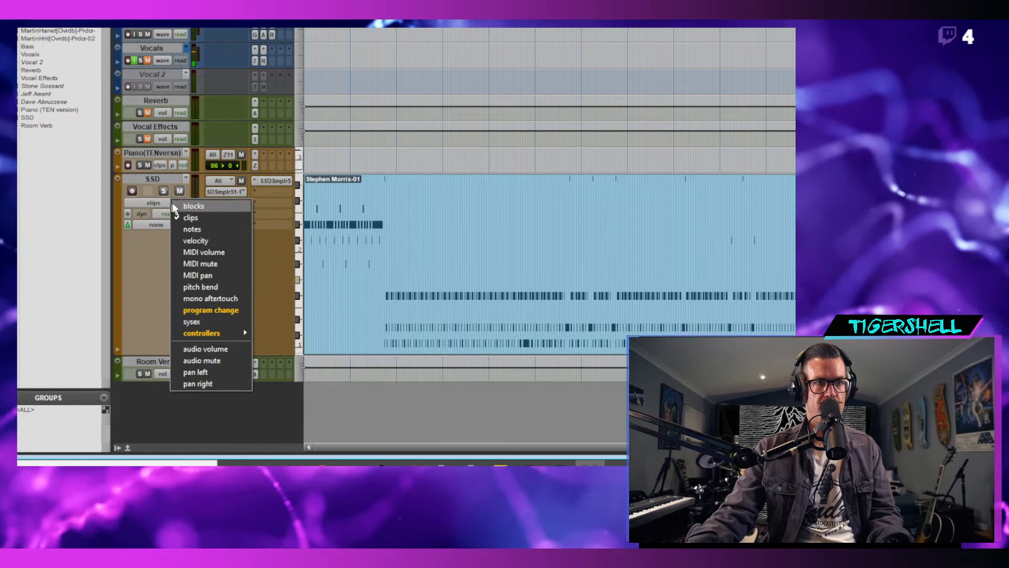
click(192, 229)
mouse_move(300, 313)
mouse_down()
mouse_move(296, 356)
mouse_move(293, 264)
mouse_move(289, 305)
mouse_up()
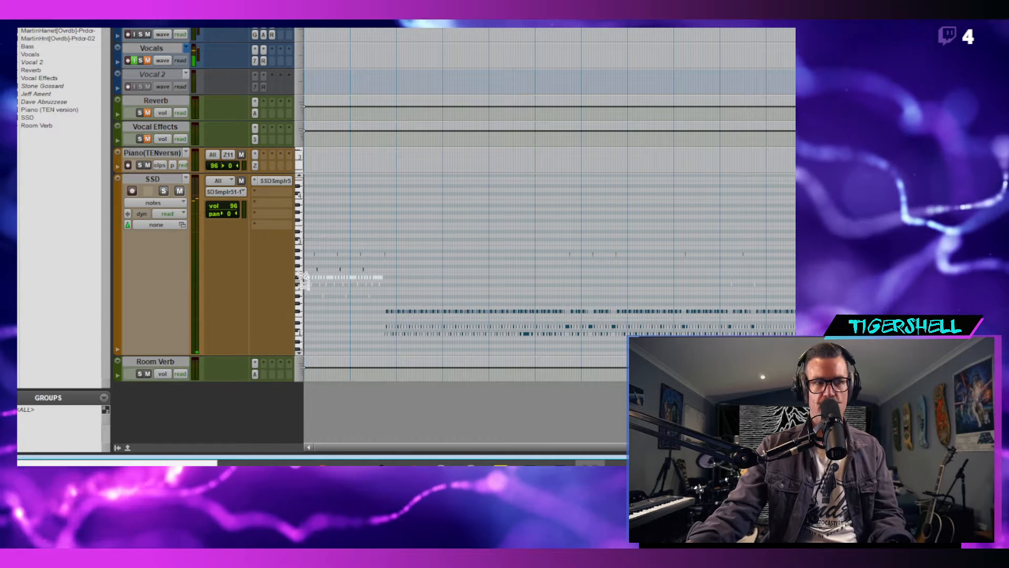
drag(299, 253, 298, 322)
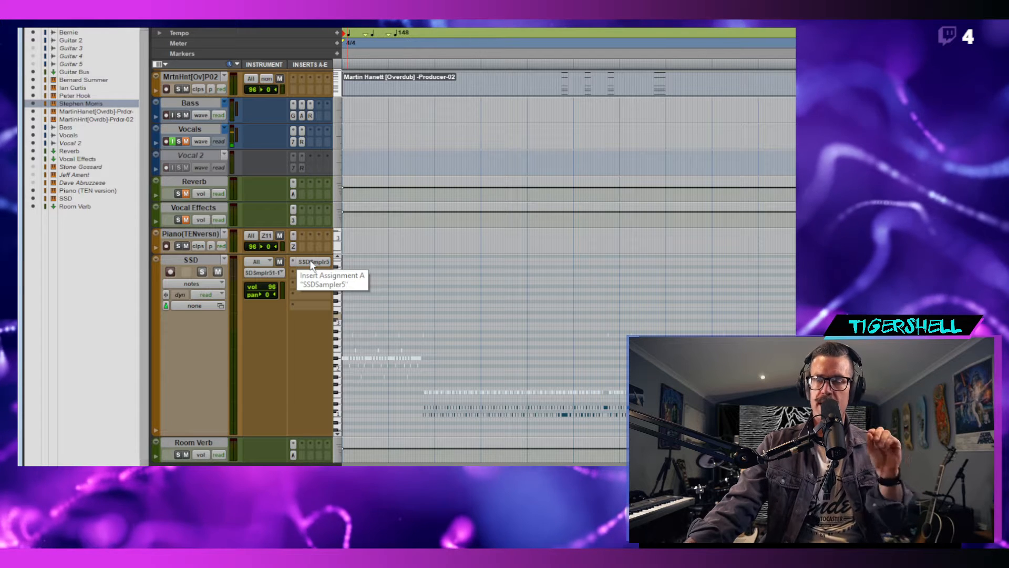
- Open the SSD track's SSDSampler5 and browse its SSD 5 Classic and SSD 5.5 Designer kit libraries
click(310, 263)
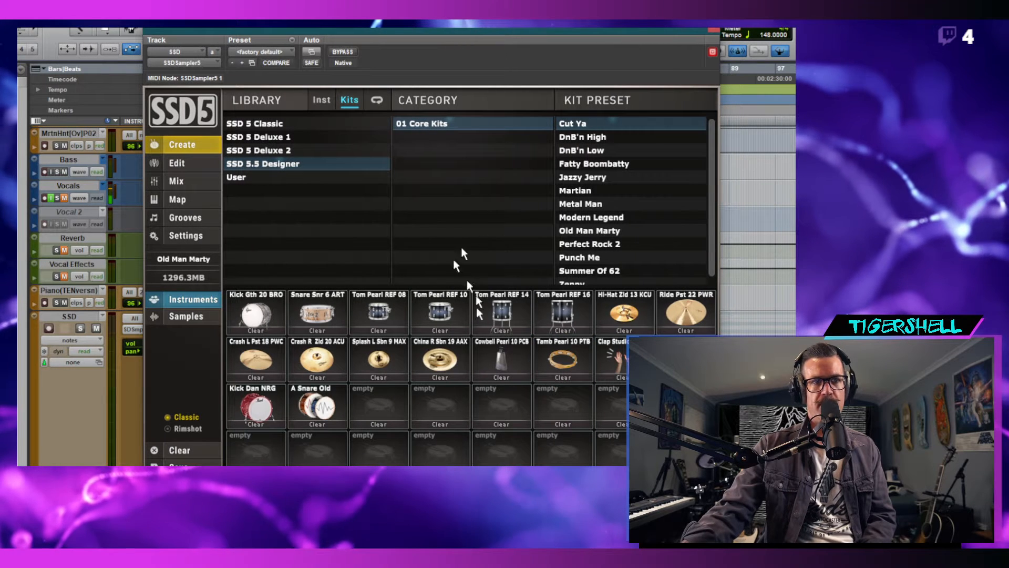
click(278, 124)
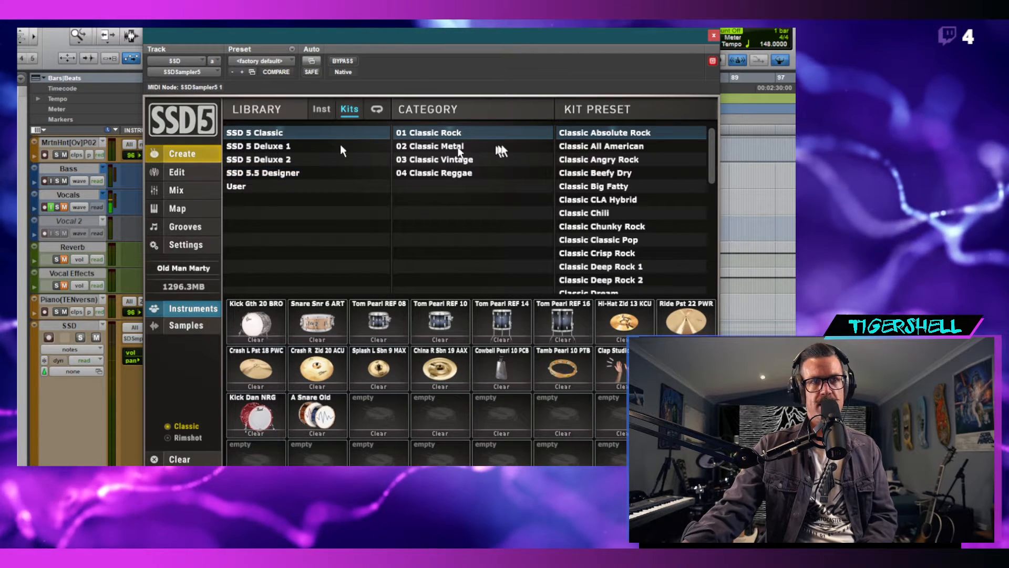
click(284, 172)
click(281, 161)
click(286, 171)
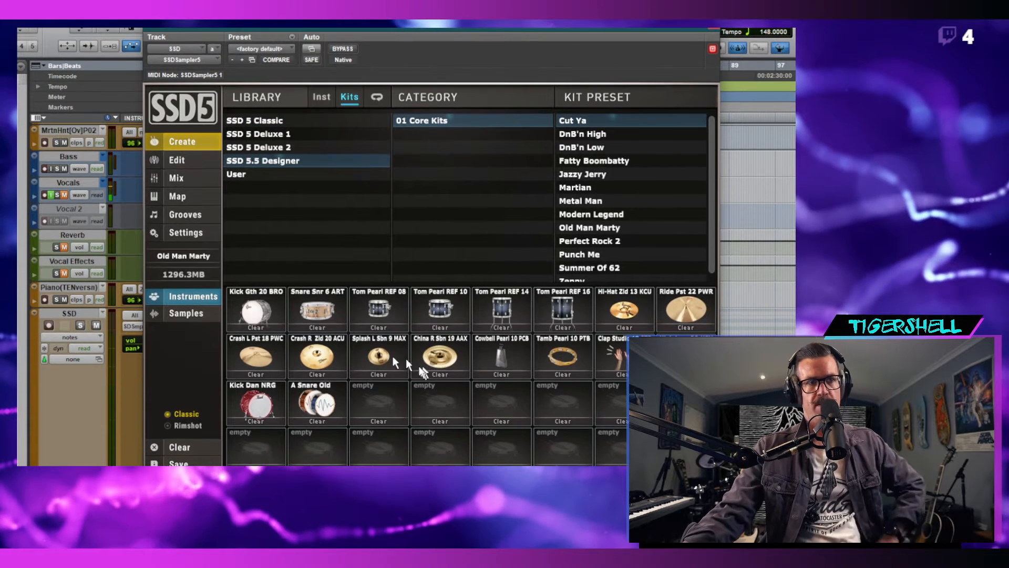
- Audition the kick, snare, tom and cymbal pieces of the Old Man Marty kit, plus notes on the SSD track's keyboard
click(254, 314)
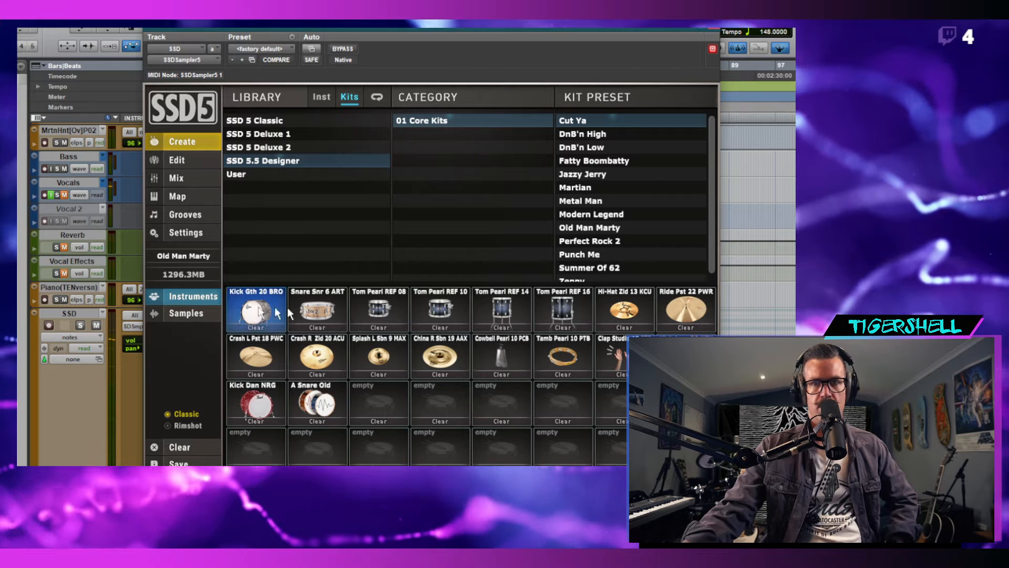
click(304, 312)
click(384, 310)
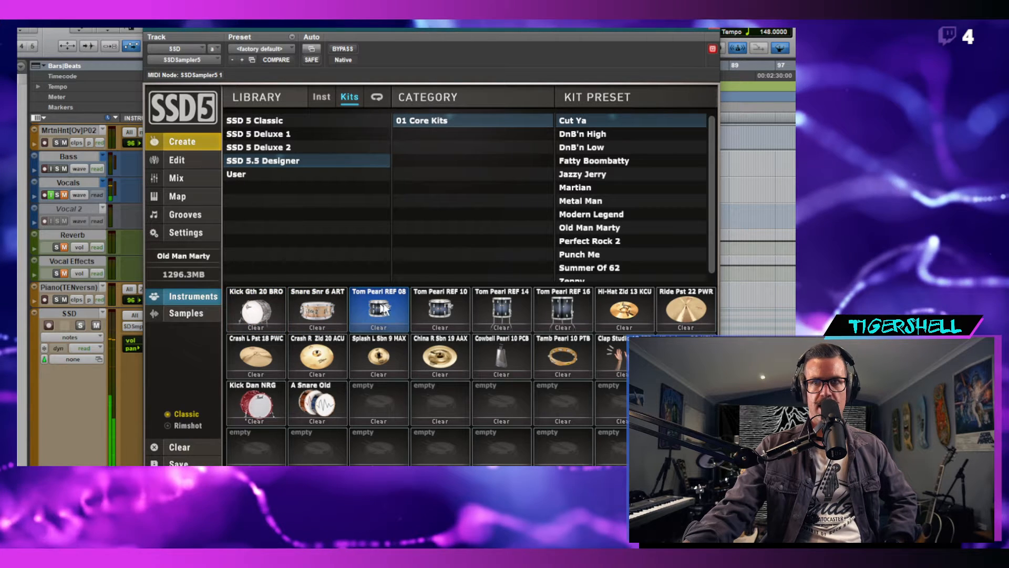
click(445, 311)
click(512, 309)
click(547, 308)
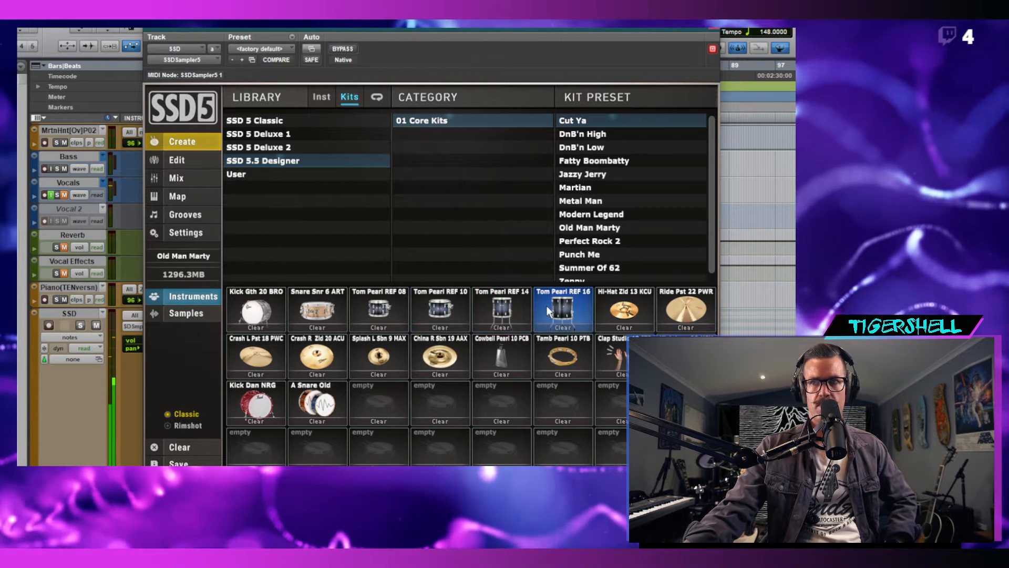
click(609, 308)
click(677, 307)
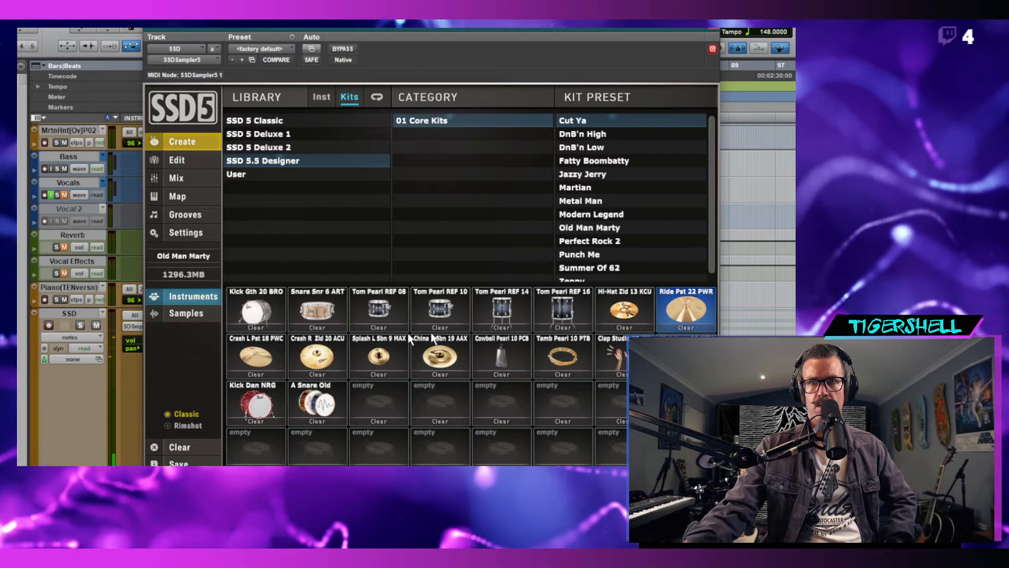
click(256, 356)
click(305, 355)
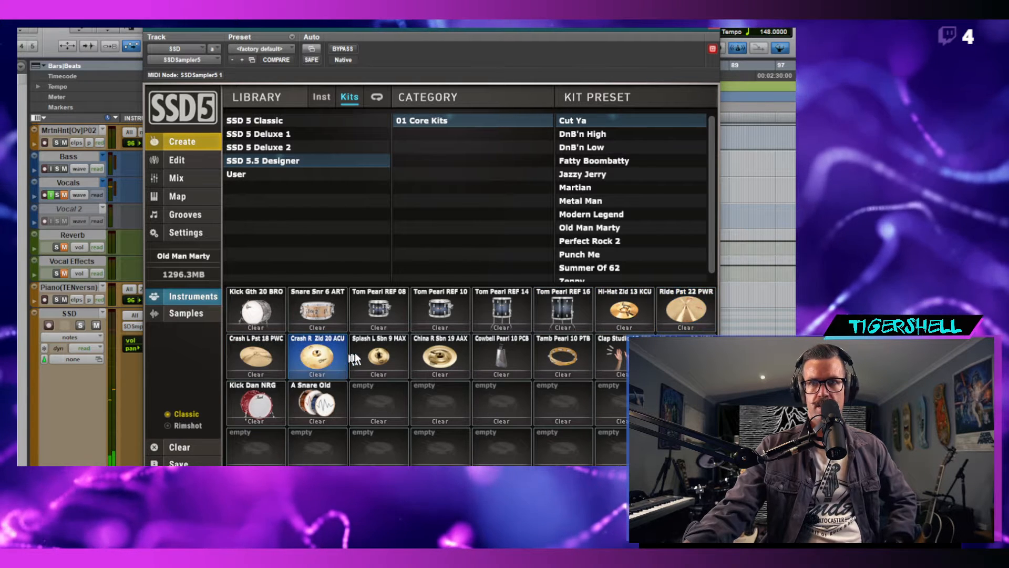
click(376, 356)
click(315, 403)
click(257, 405)
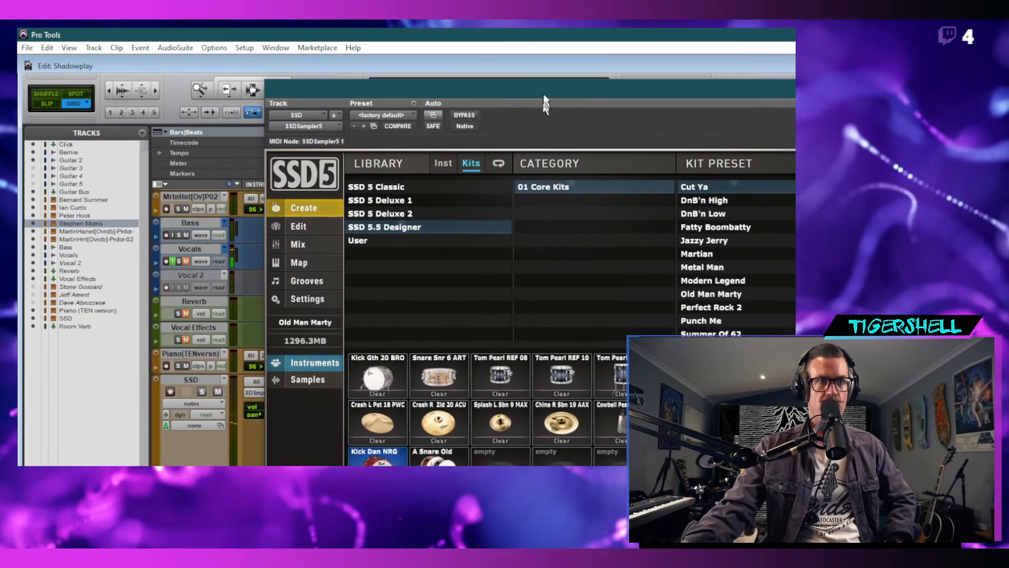
drag(545, 55, 689, 163)
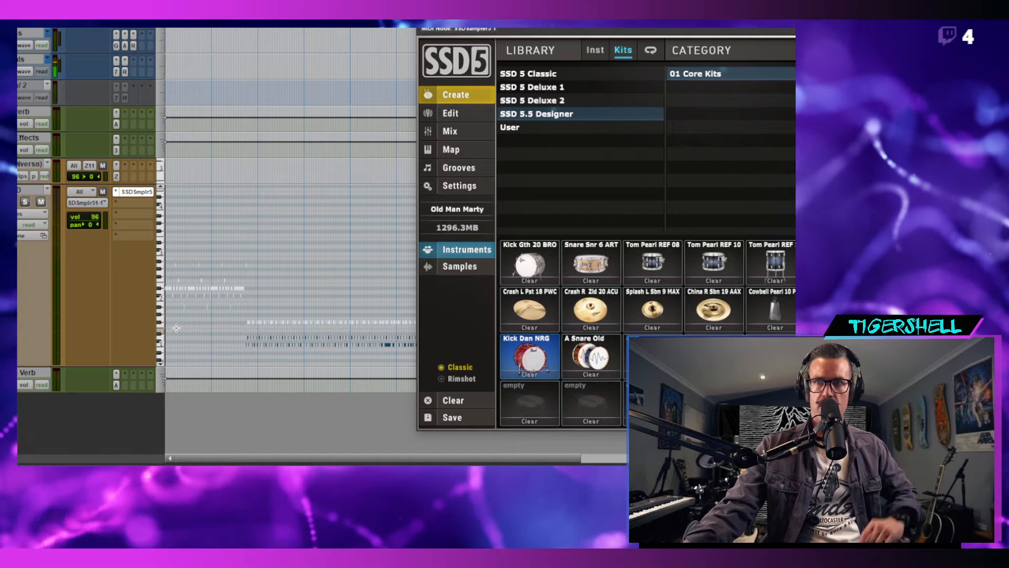
drag(159, 351, 162, 241)
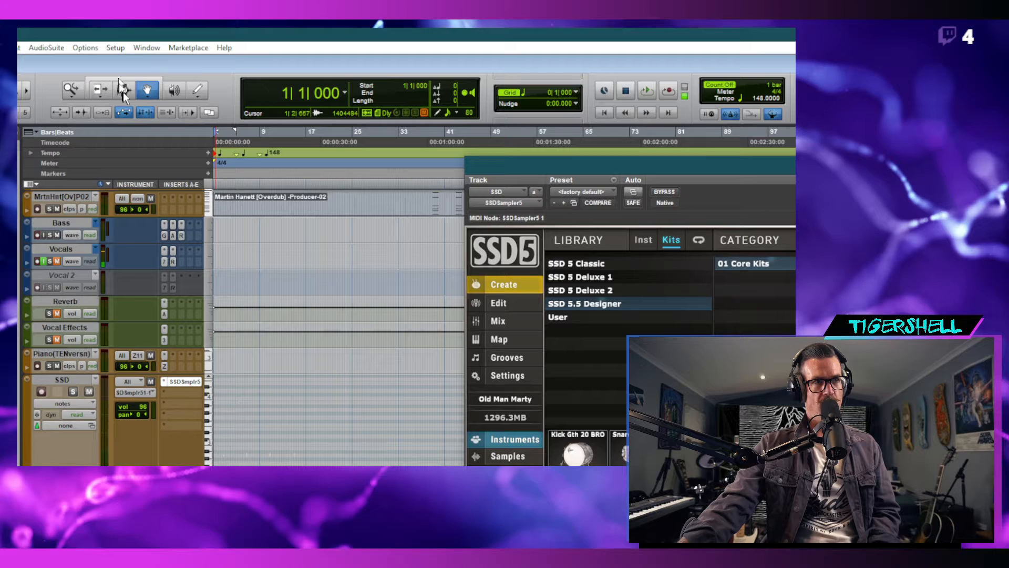
- Choose the Selector tool and play the session from the start to hear the SSD drum part
click(123, 92)
click(255, 411)
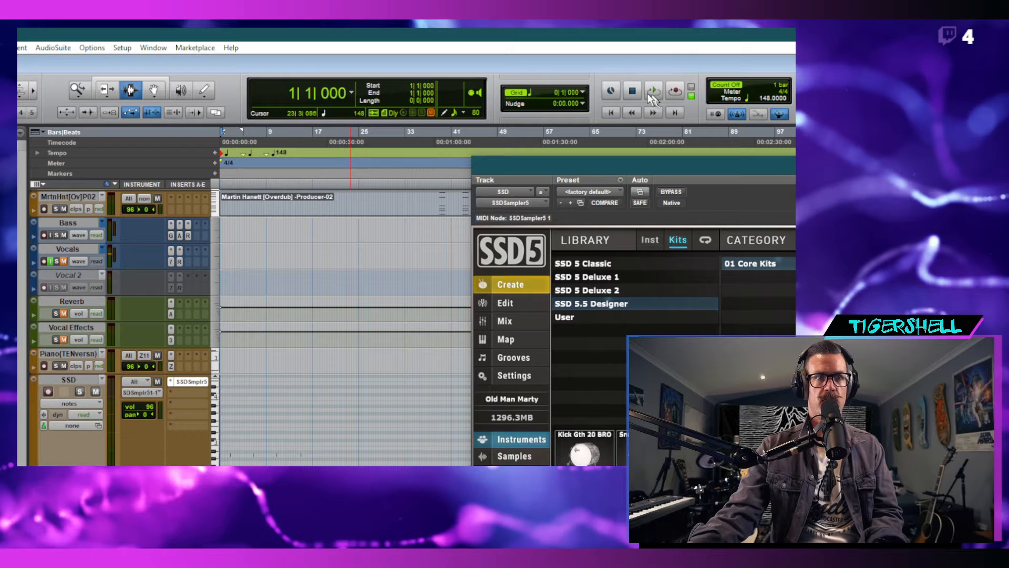
click(779, 93)
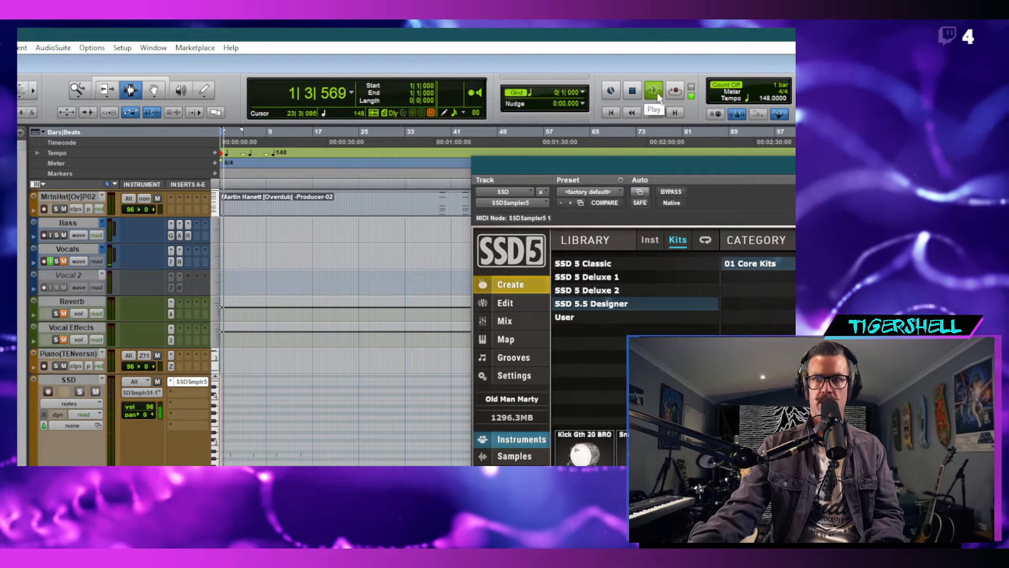
scroll(195, 263, up, 5)
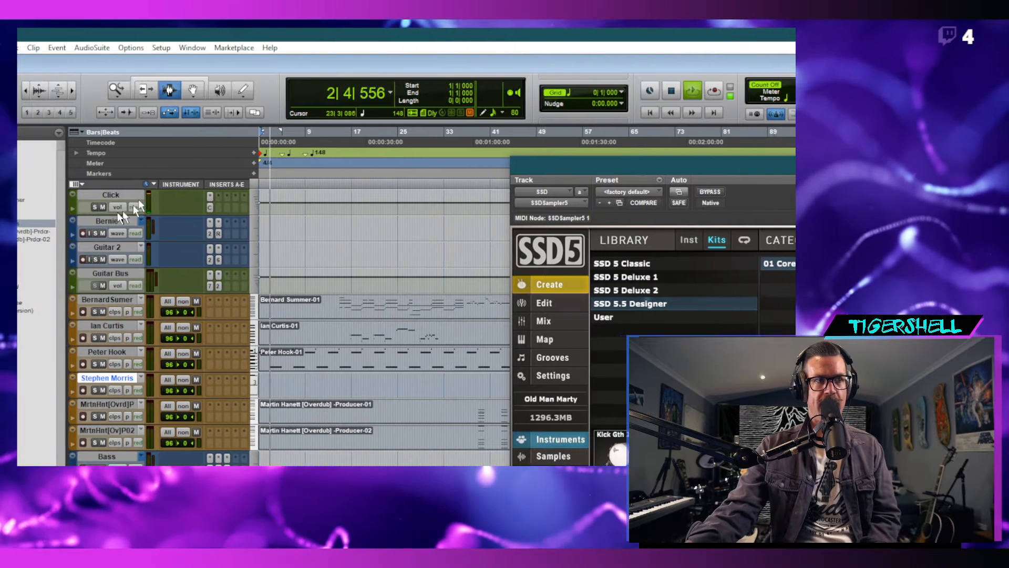
scroll(253, 277, down, 6)
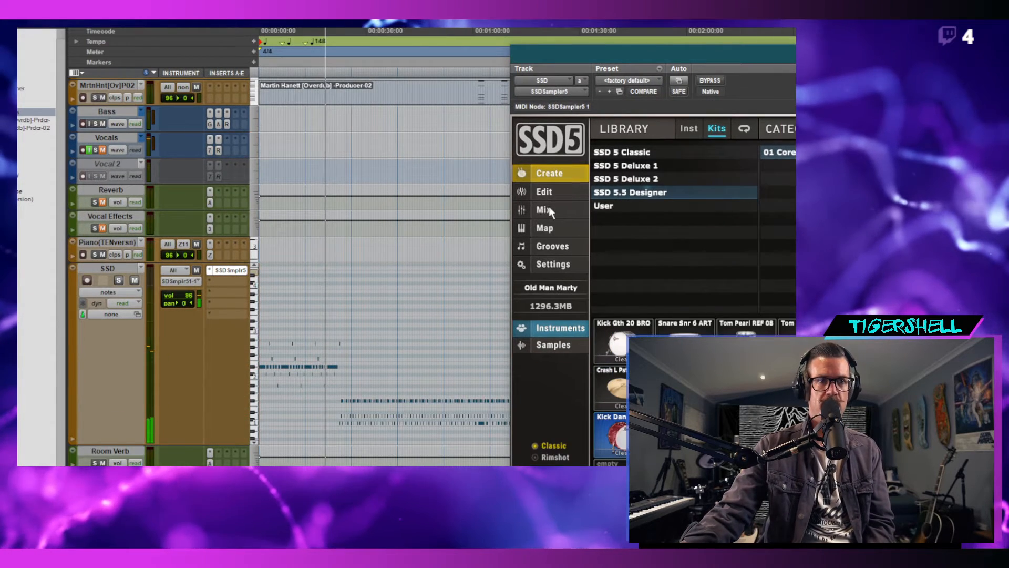
- Raise the Room B channel to -9.14 in the SSD5 mixer
click(549, 206)
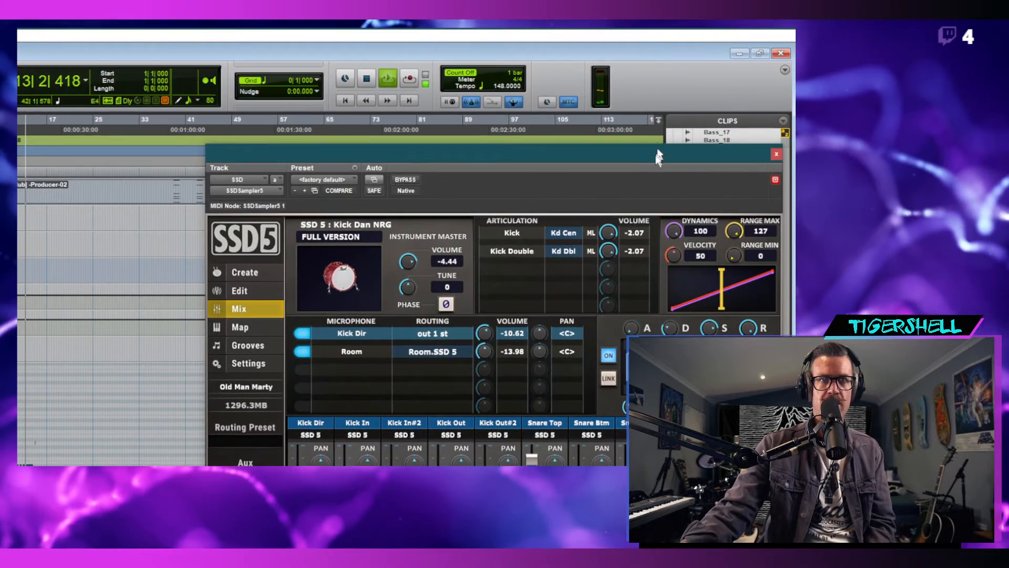
drag(657, 154, 467, 77)
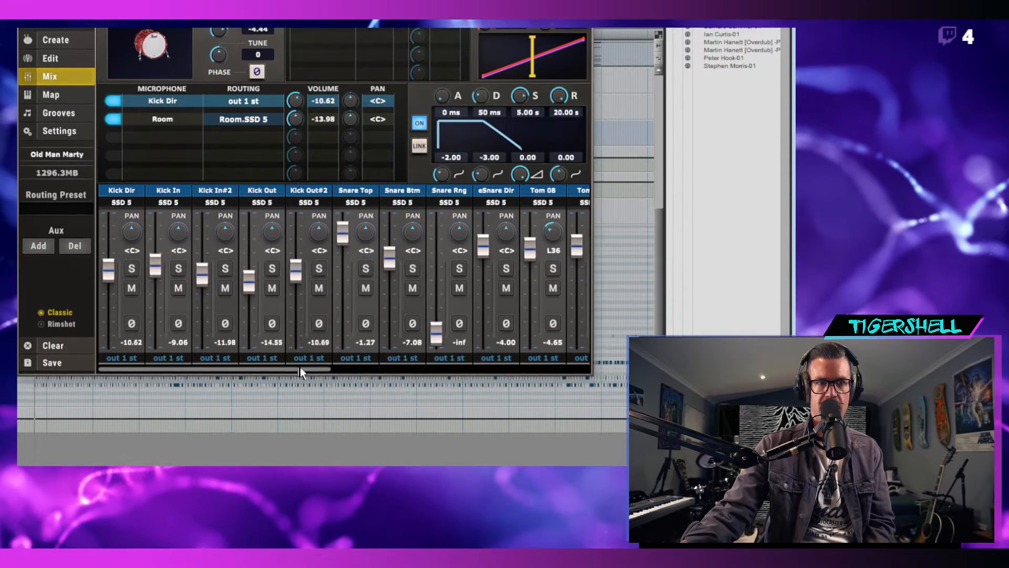
drag(300, 440, 471, 431)
drag(472, 362, 580, 360)
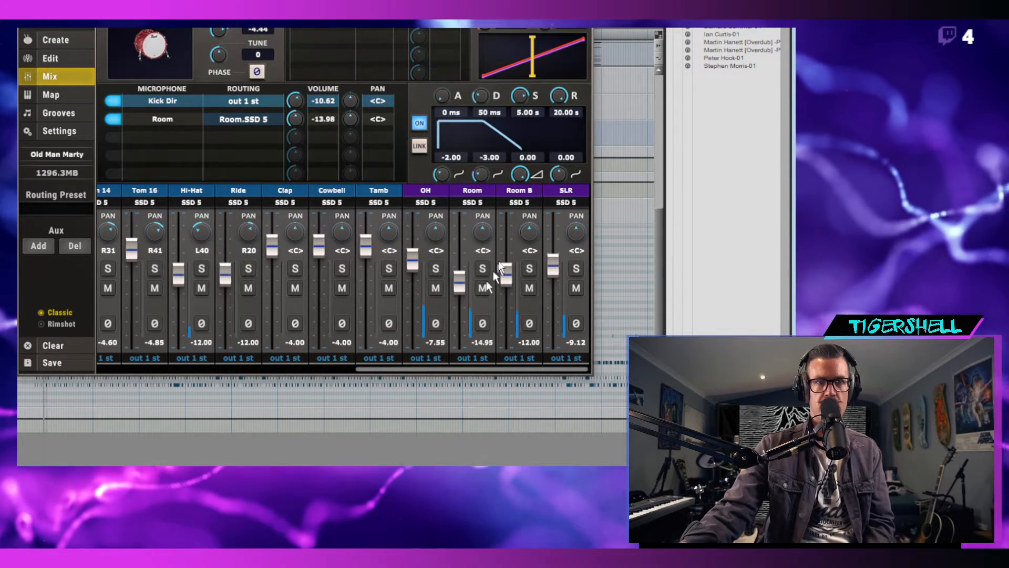
drag(500, 269, 510, 260)
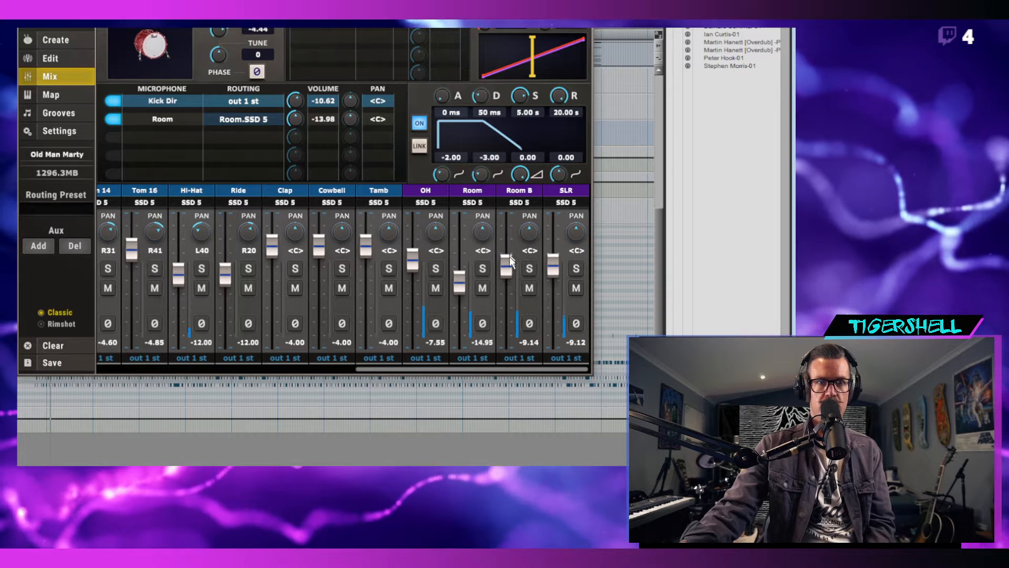
- Raise the Kick Dir channel to -7.47 in the SSD5 mixer and close the plug-in window
drag(467, 368, 210, 368)
mouse_move(120, 257)
mouse_down()
mouse_move(119, 240)
mouse_move(131, 243)
mouse_up()
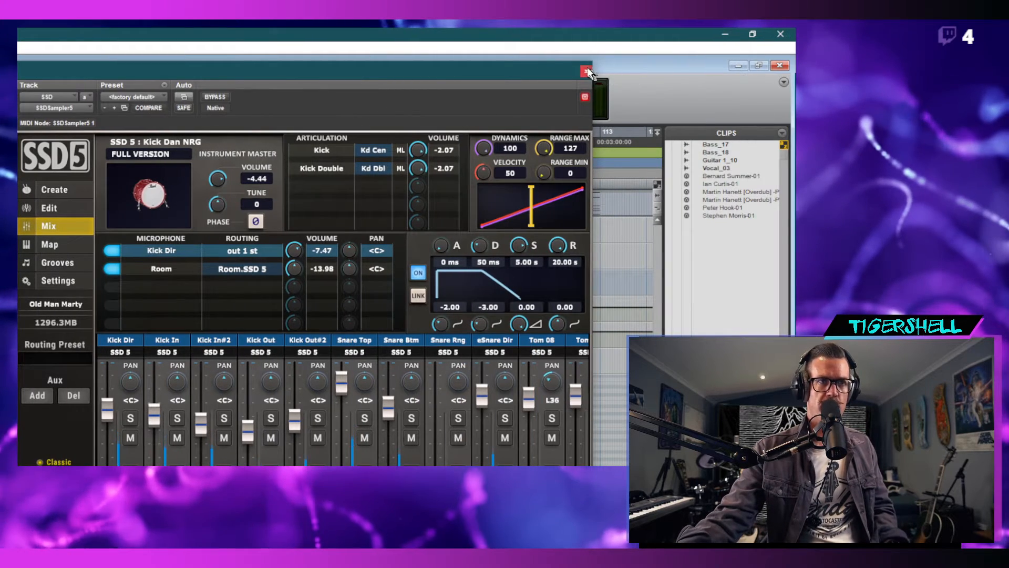
click(587, 72)
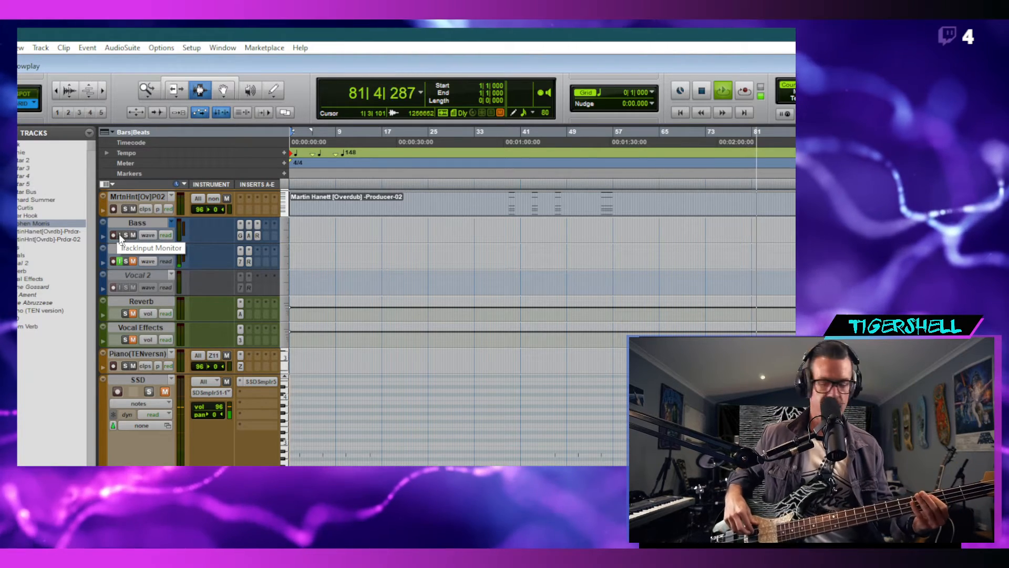
- Turn on input monitoring for the Bass track and stop playback
scroll(210, 236, up, 2)
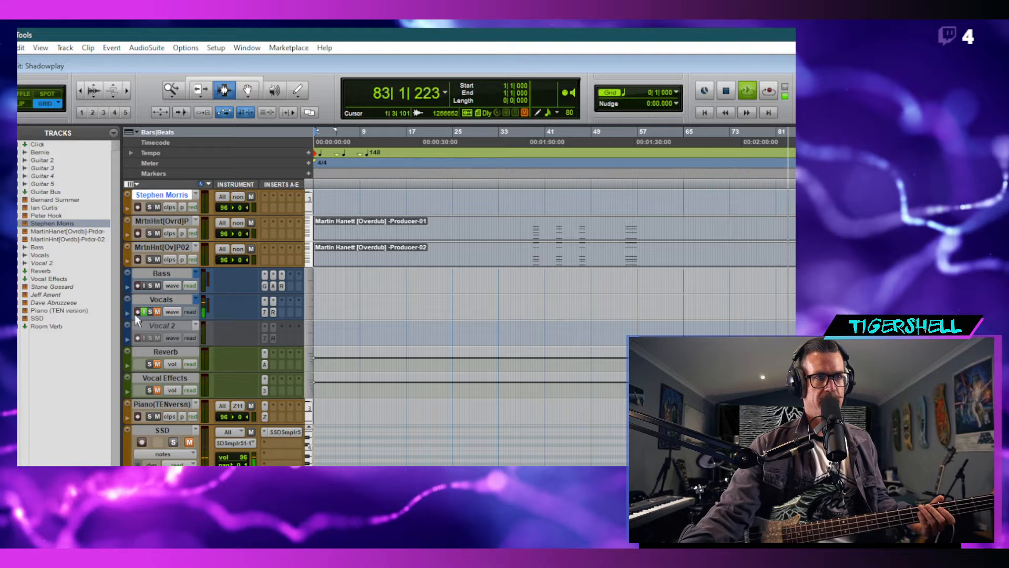
click(143, 285)
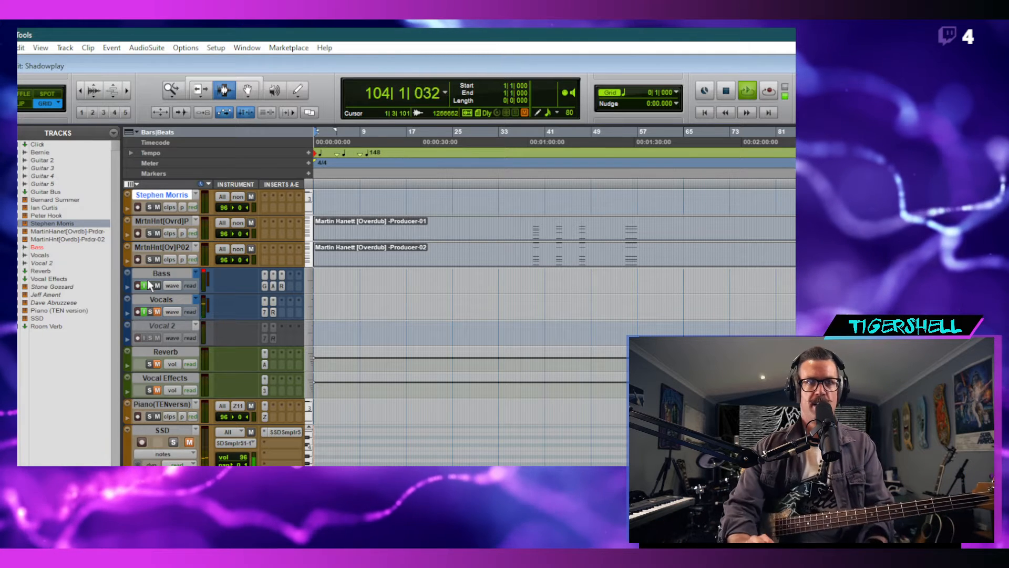
key(space)
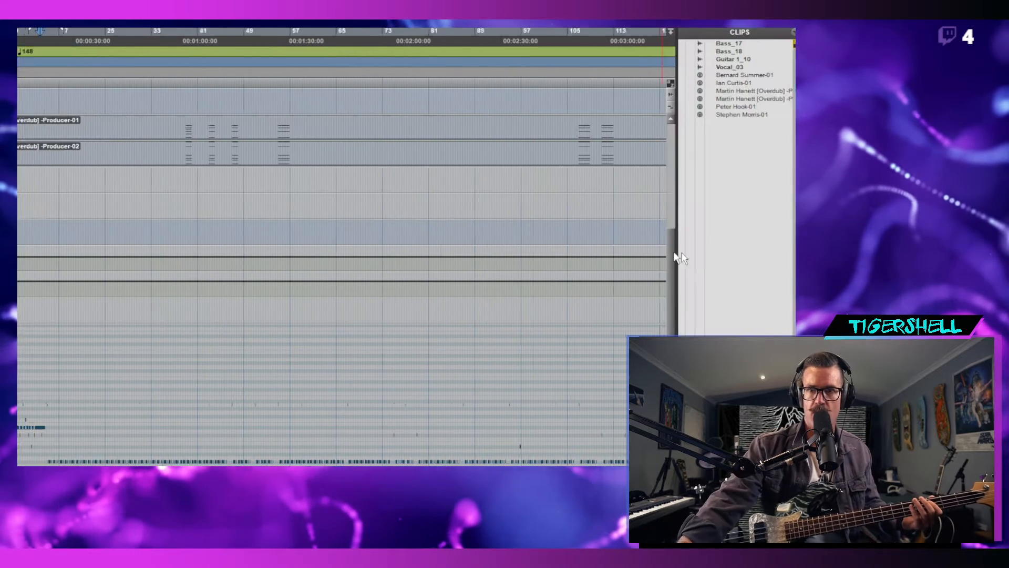
- Bypass the GTR Tuner on the Bass track and close its window
click(236, 185)
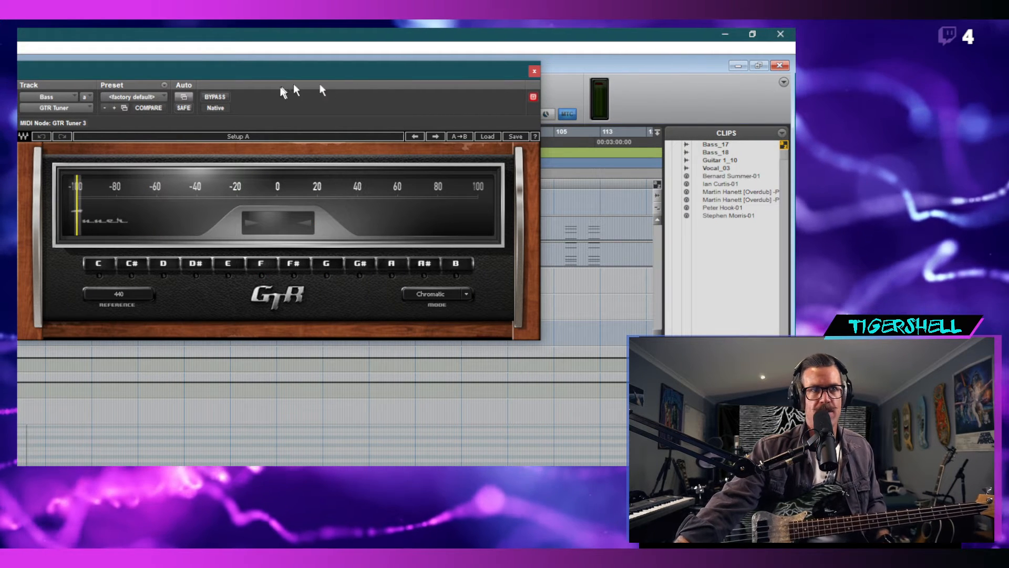
click(216, 96)
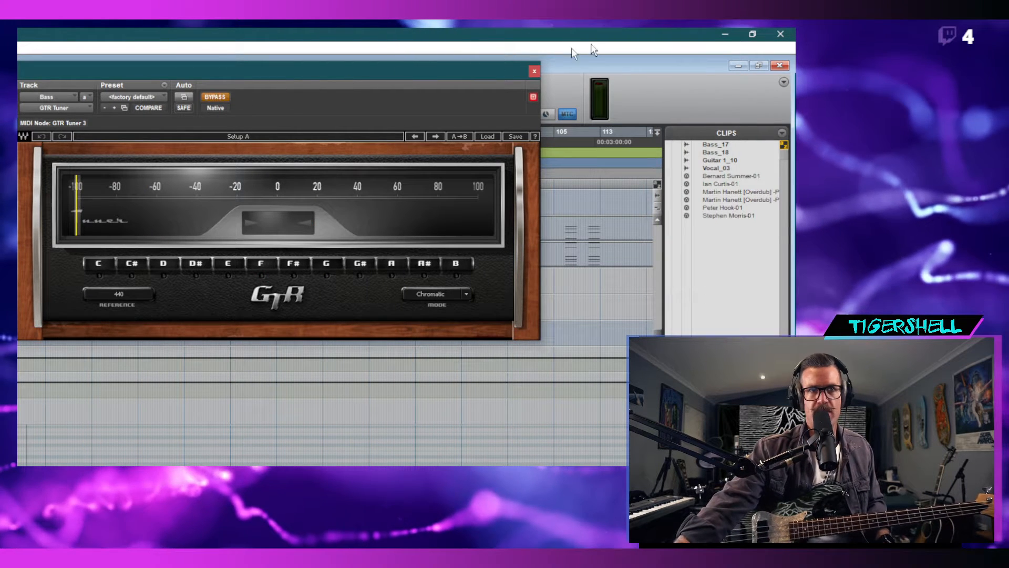
click(534, 72)
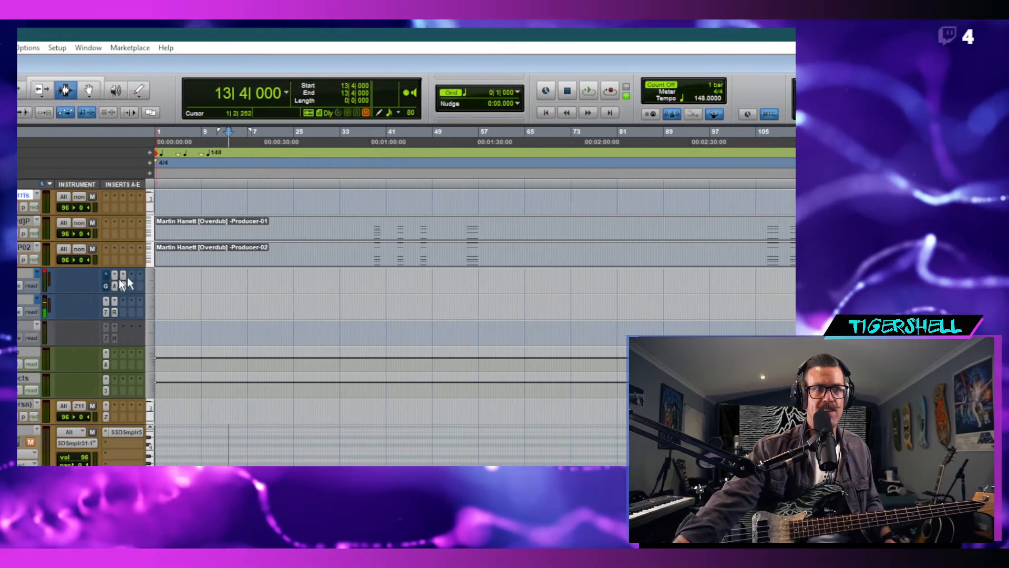
- Open the Bass track's Ampeg SVTVR amp, compare the bass sound with it bypassed and active, and close it
click(118, 284)
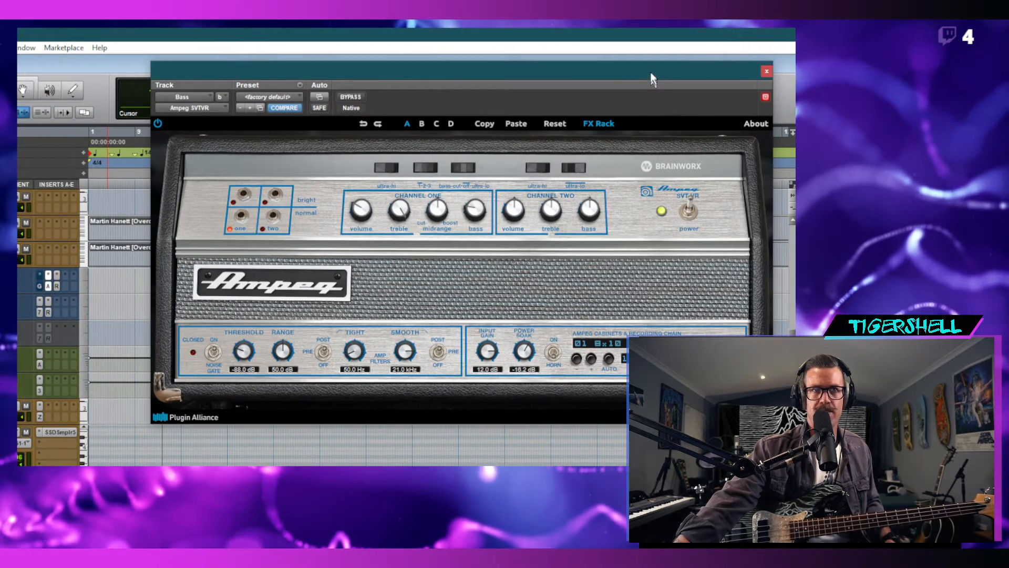
drag(653, 76, 582, 105)
drag(512, 103, 600, 88)
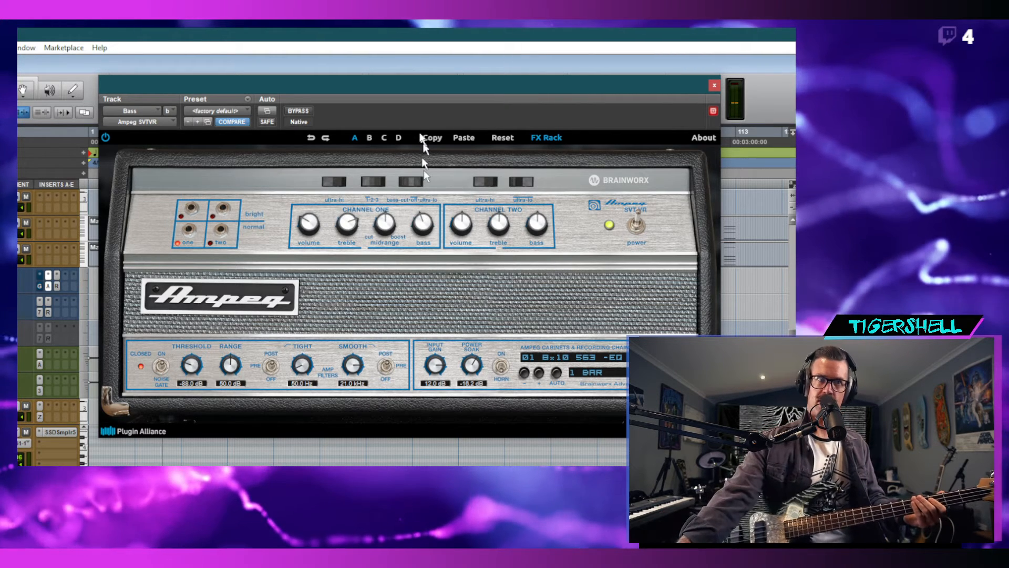
click(307, 111)
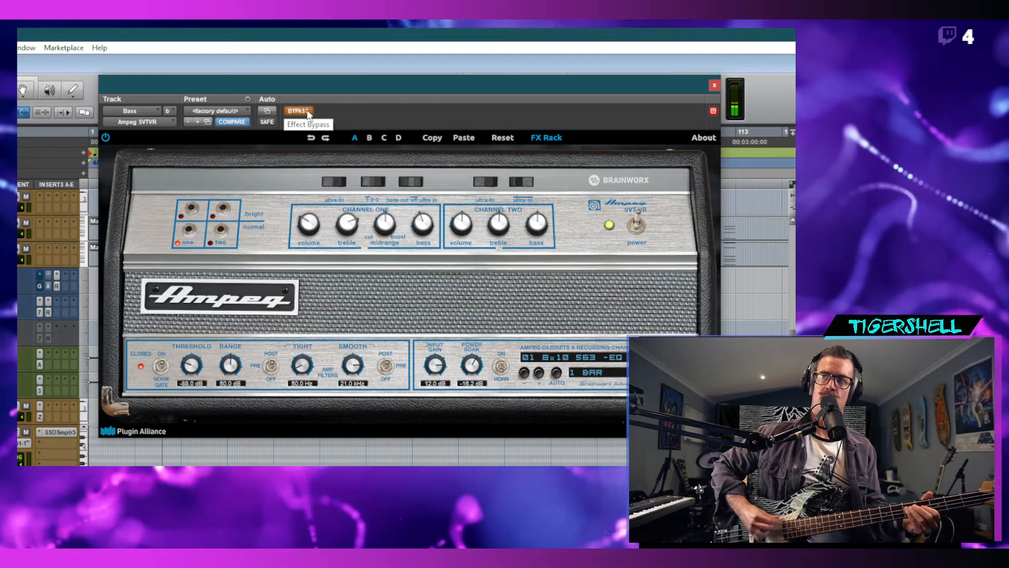
click(307, 111)
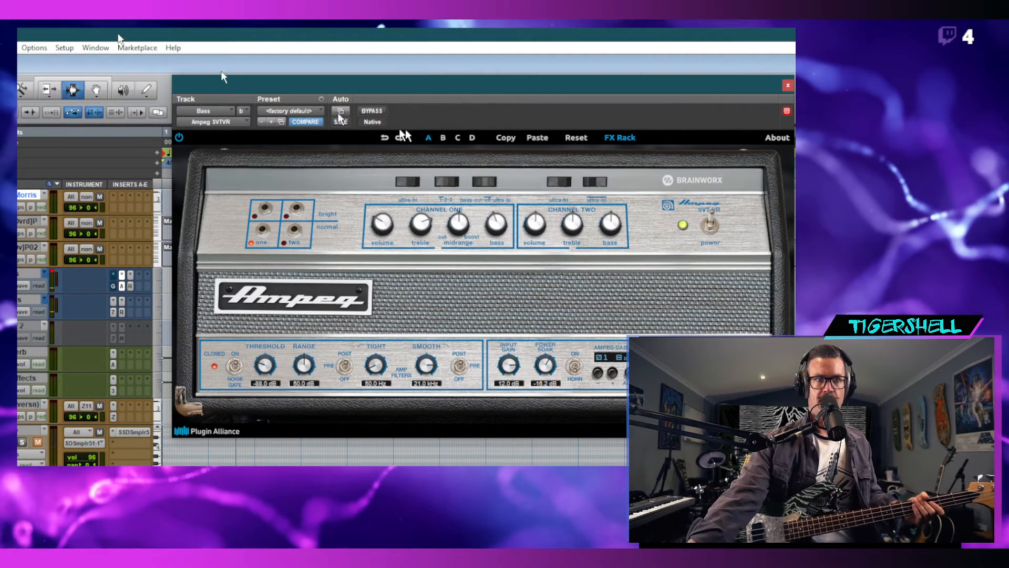
drag(435, 97, 406, 71)
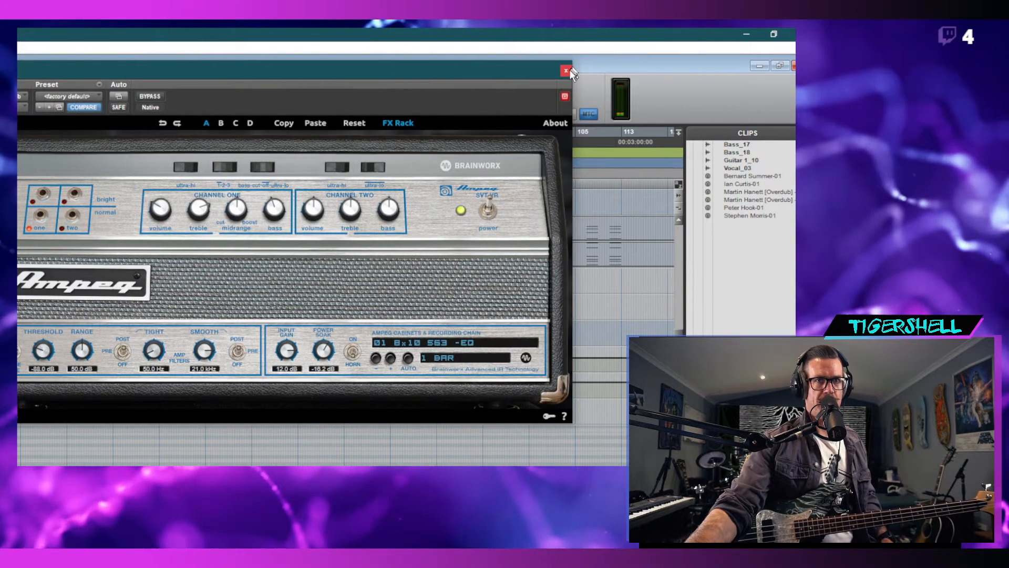
click(566, 71)
- Arm the Bass track for recording
scroll(498, 296, down, 1)
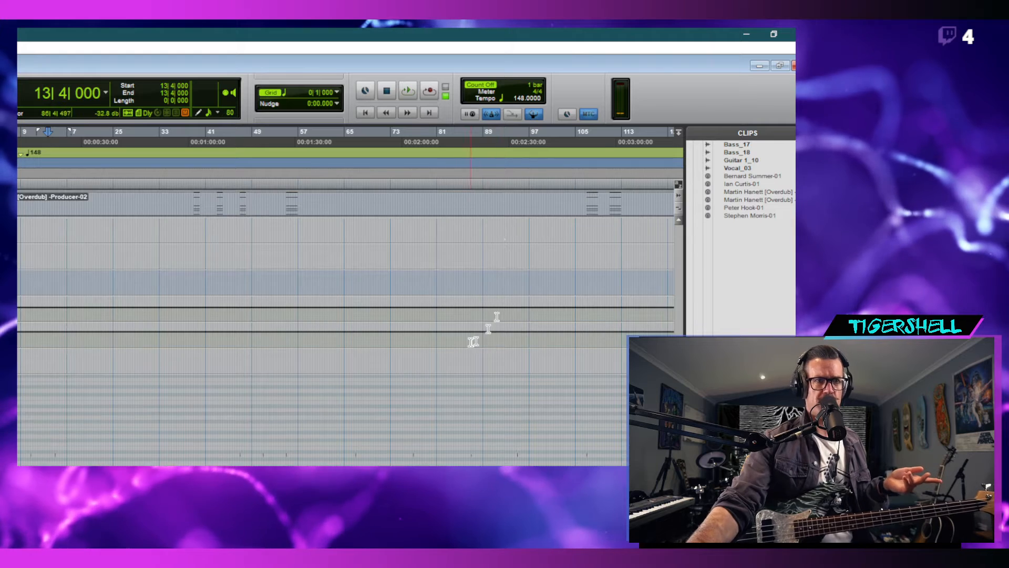
scroll(404, 350, up, 2)
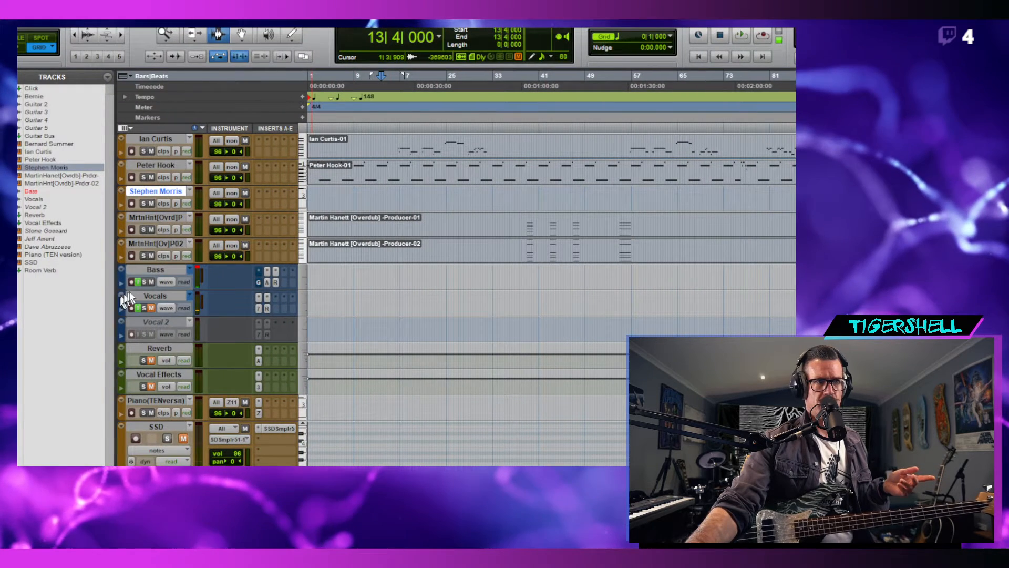
click(130, 281)
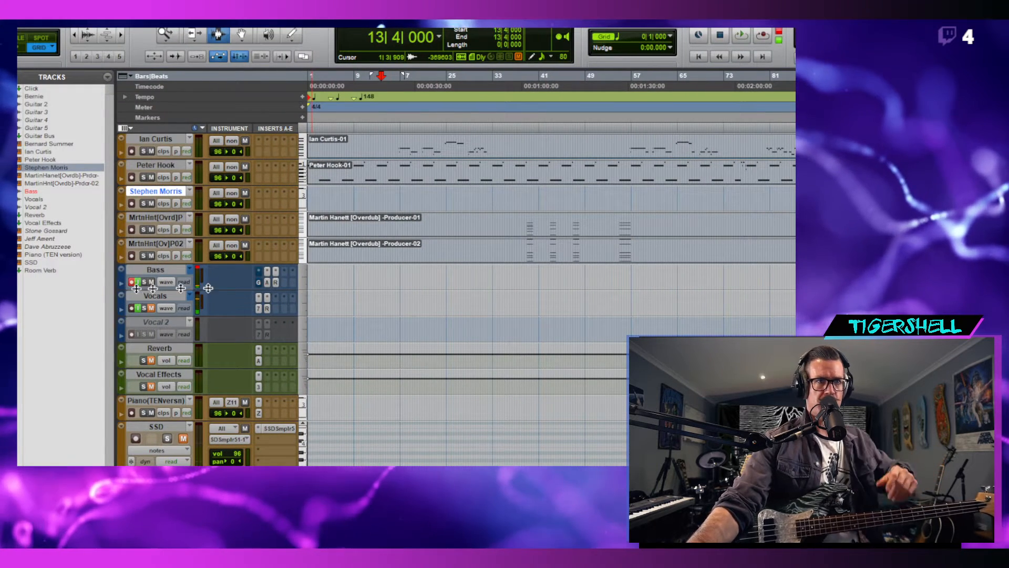
- Make all tracks from Bernie through the second Martin Hannett overdub track (MrtnHnt[Ov]P02) inactive
scroll(305, 266, up, 5)
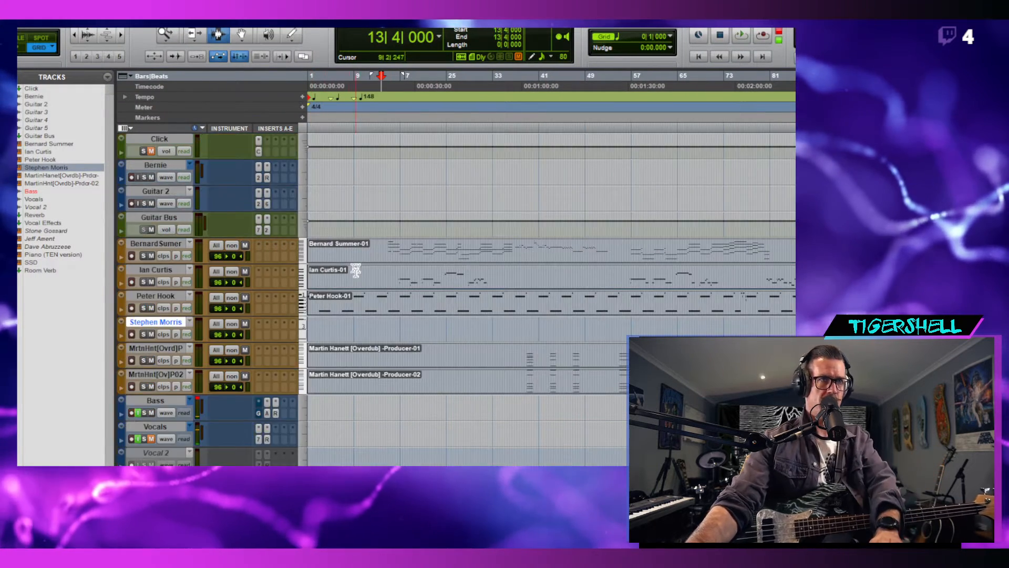
click(158, 165)
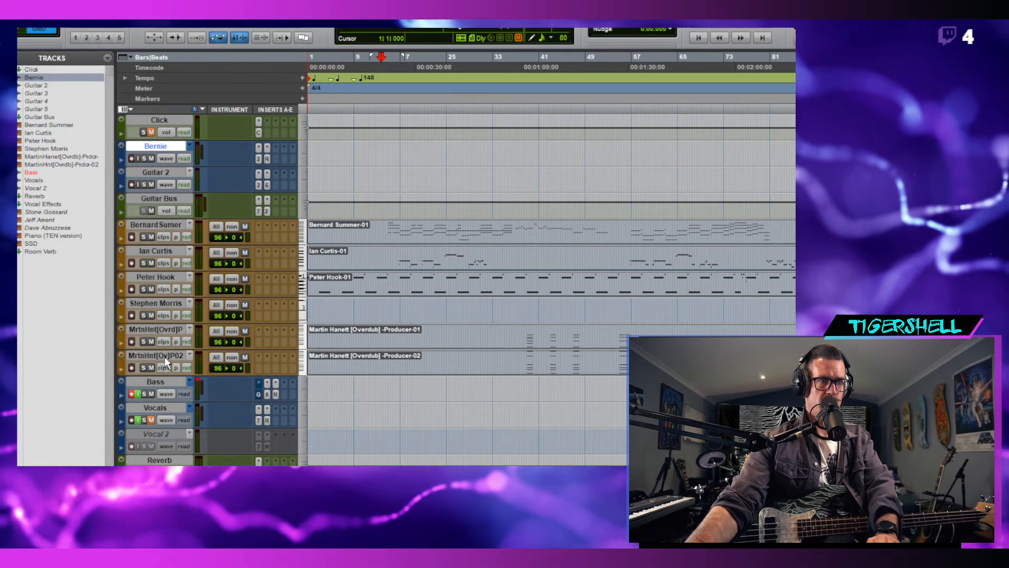
shift+click(165, 375)
right_click(167, 361)
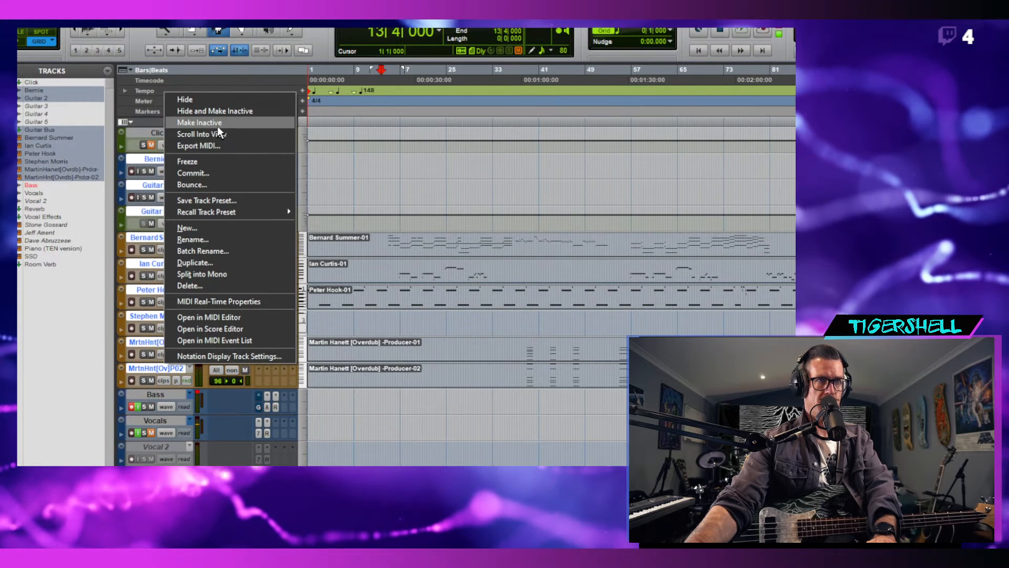
click(217, 112)
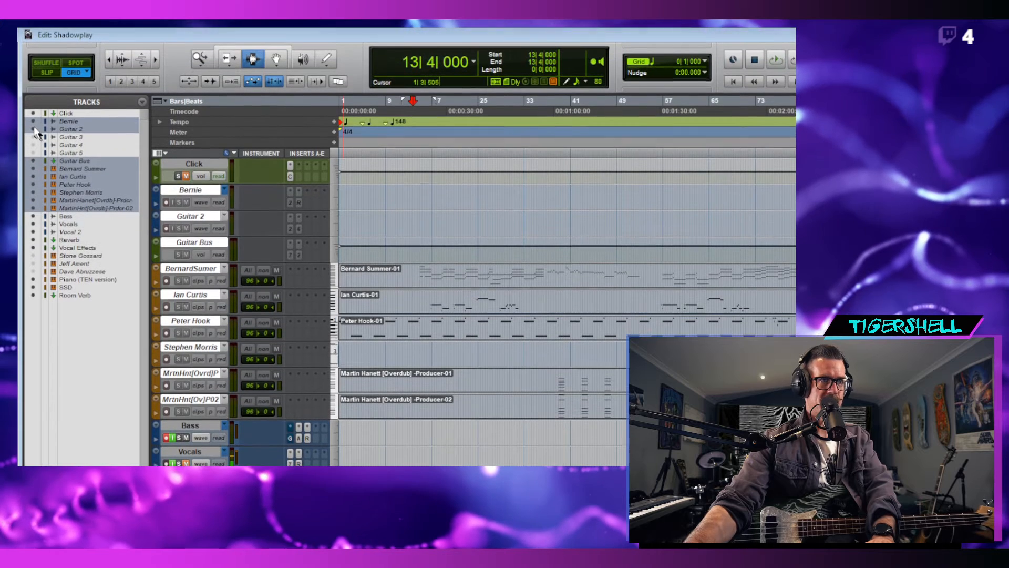
- Hide the inactive guitar and imported MIDI tracks, from Bernie through the second Martin Hannett overdub, from the edit window
click(33, 90)
click(33, 132)
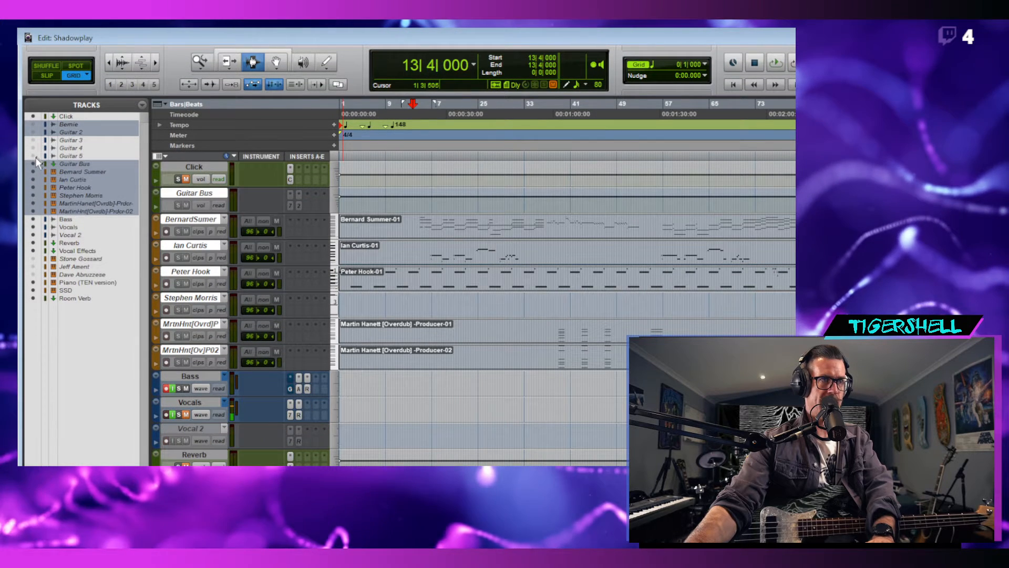
click(34, 204)
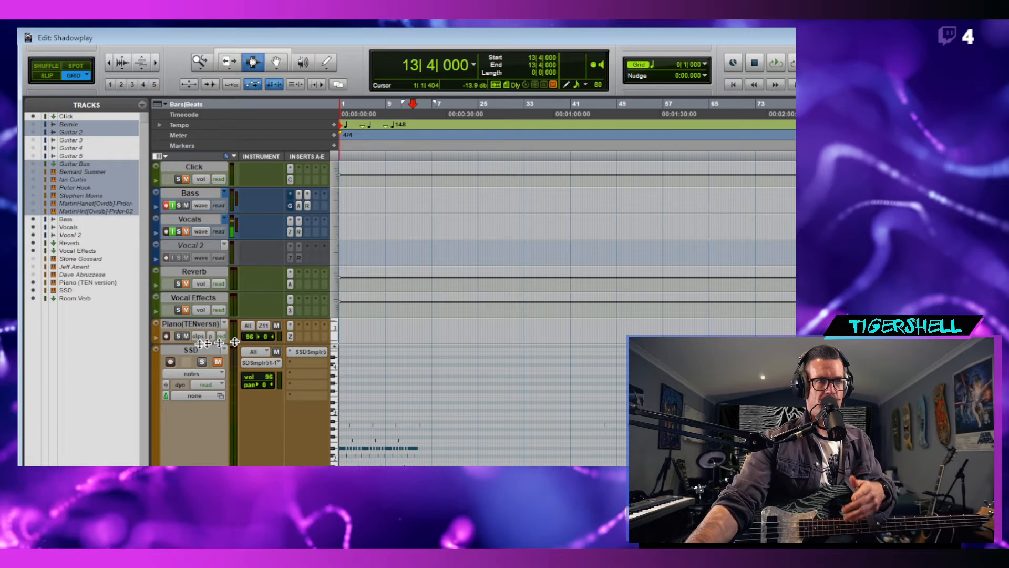
- Make the Piano (TEN version) track inactive and hide it
right_click(196, 324)
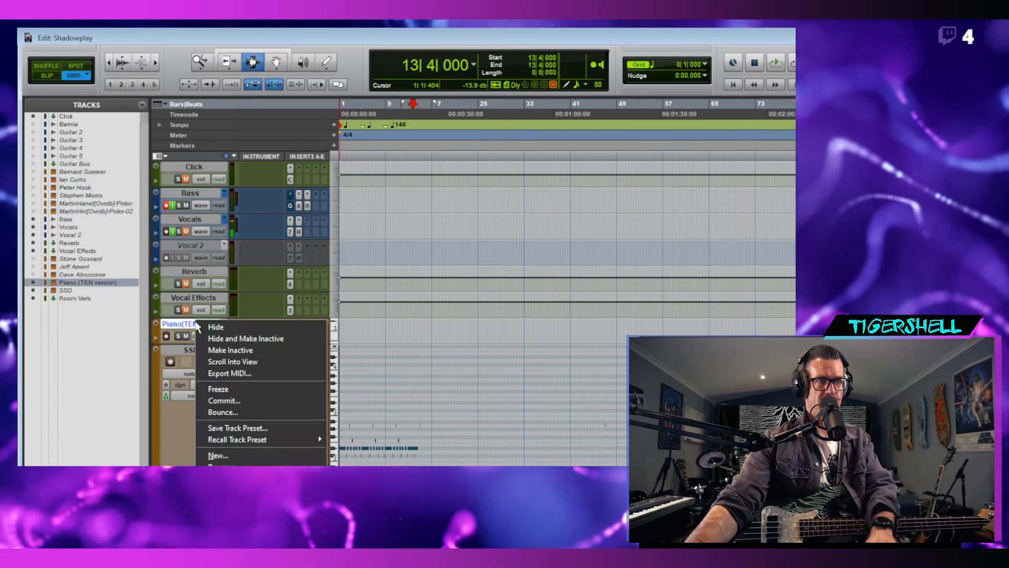
click(239, 349)
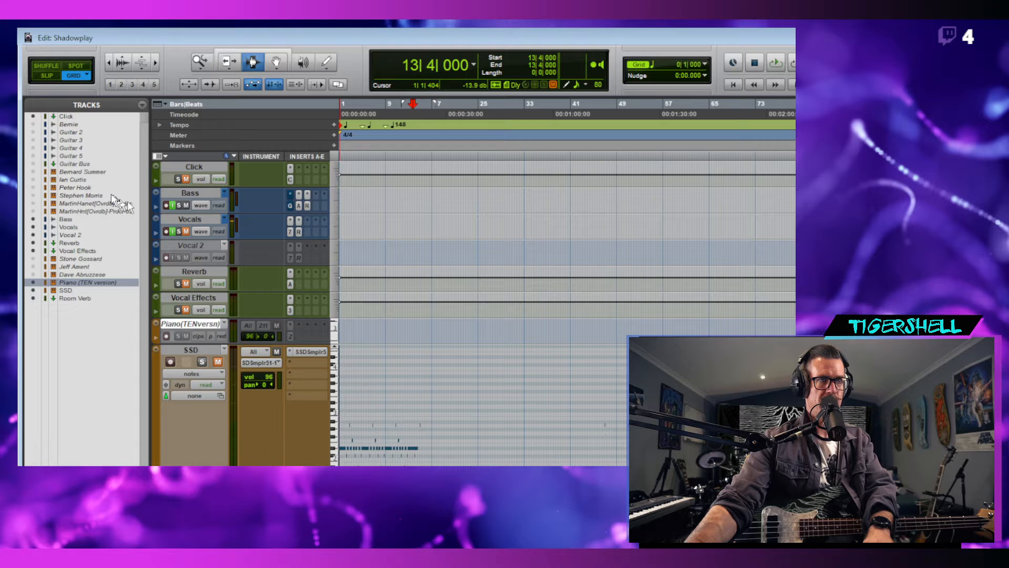
click(32, 283)
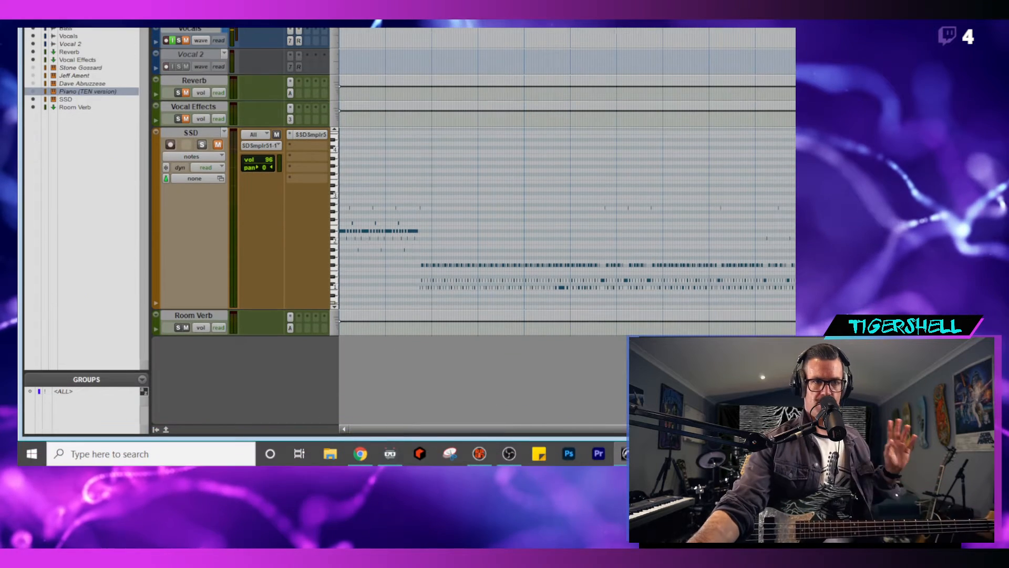
- Switch to the Shadowplay tab in Chrome, show the Bass (Pick) part, and move the browser window to the other screen
click(359, 460)
scroll(588, 178, up, 10)
scroll(583, 151, up, 15)
scroll(451, 139, up, 1)
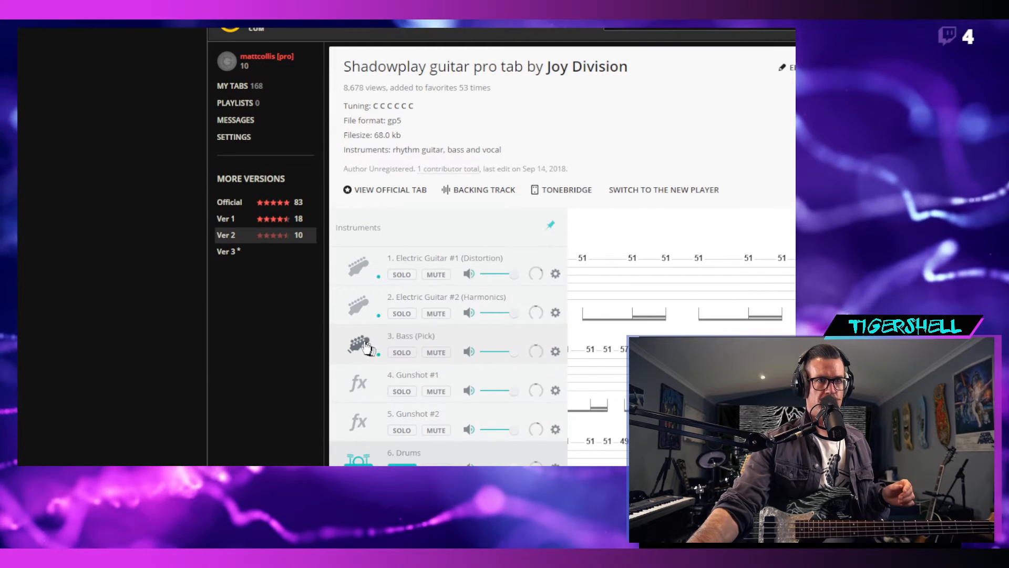
click(368, 347)
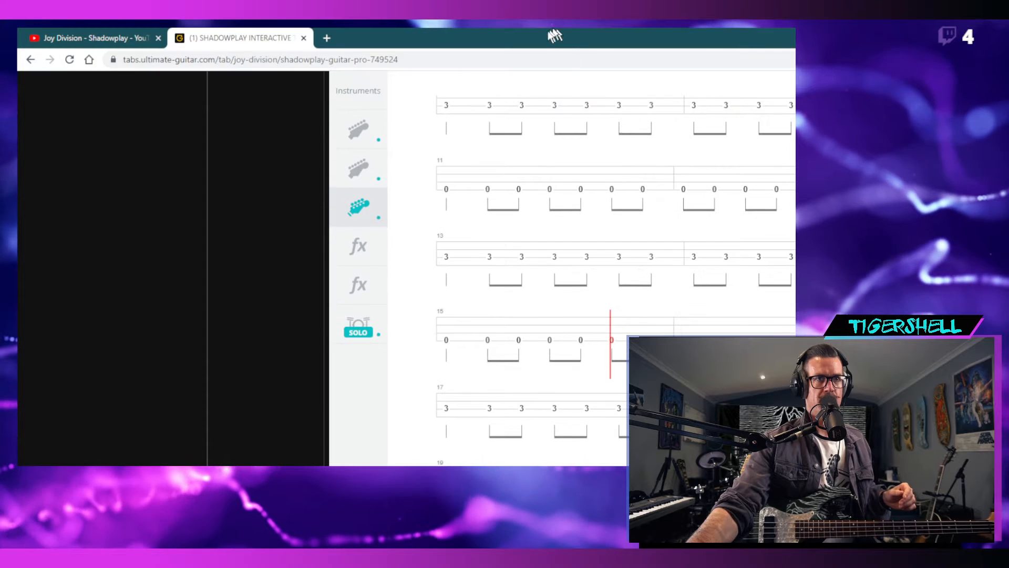
drag(544, 42, 794, 134)
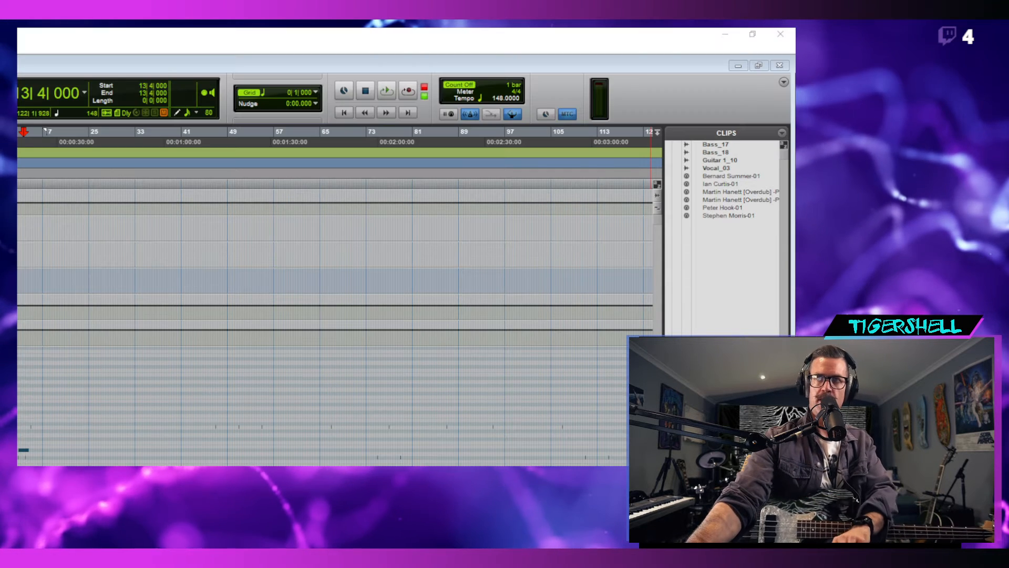
- In Pro Tools, set the click to sound only during countoff in the Click/Countoff Options
click(235, 57)
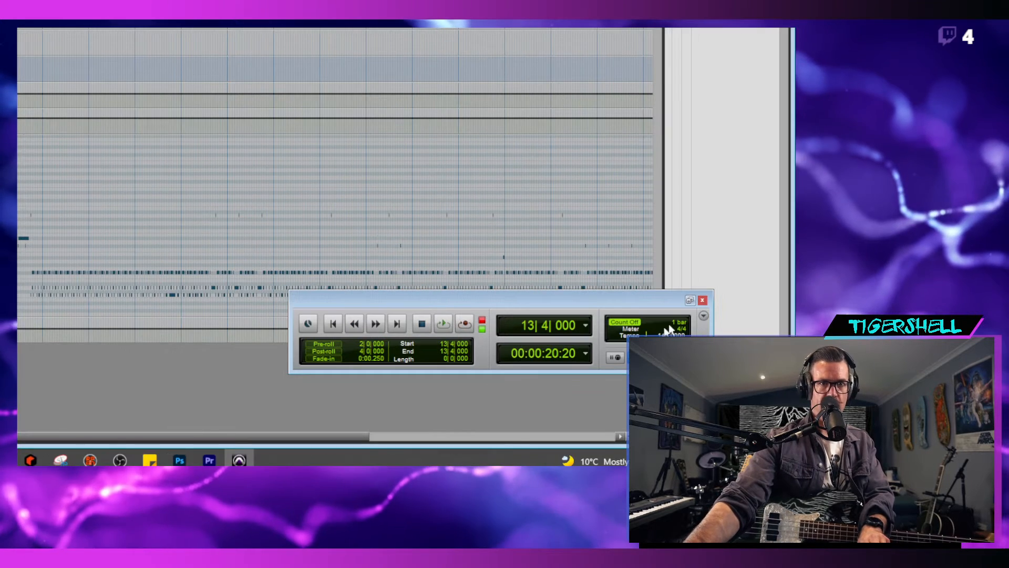
double_click(673, 324)
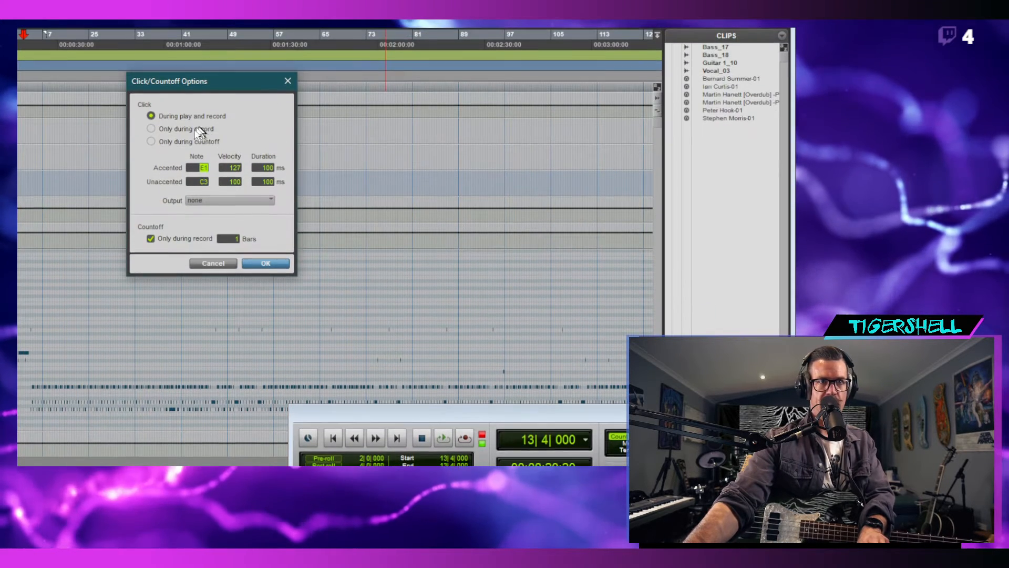
click(168, 141)
click(265, 262)
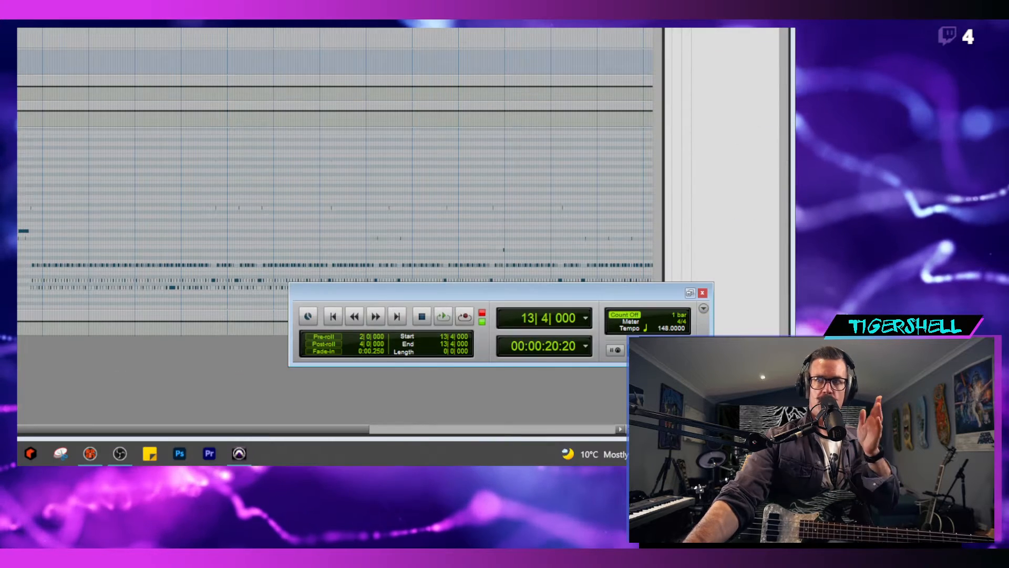
- Return to the session start, unmute the SSD drum track, and record a short bass take before stopping
drag(935, 181, 904, 89)
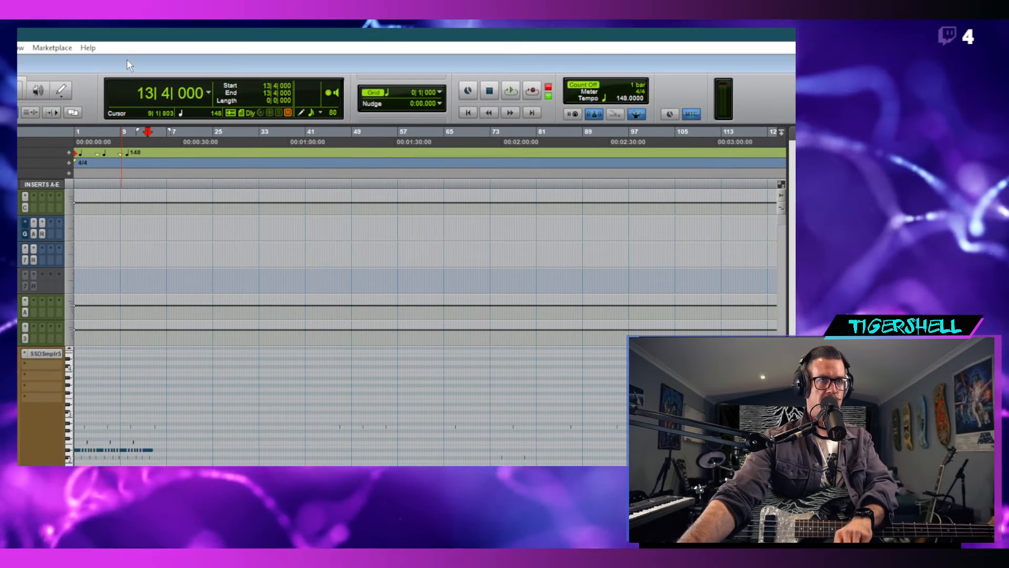
key(Return)
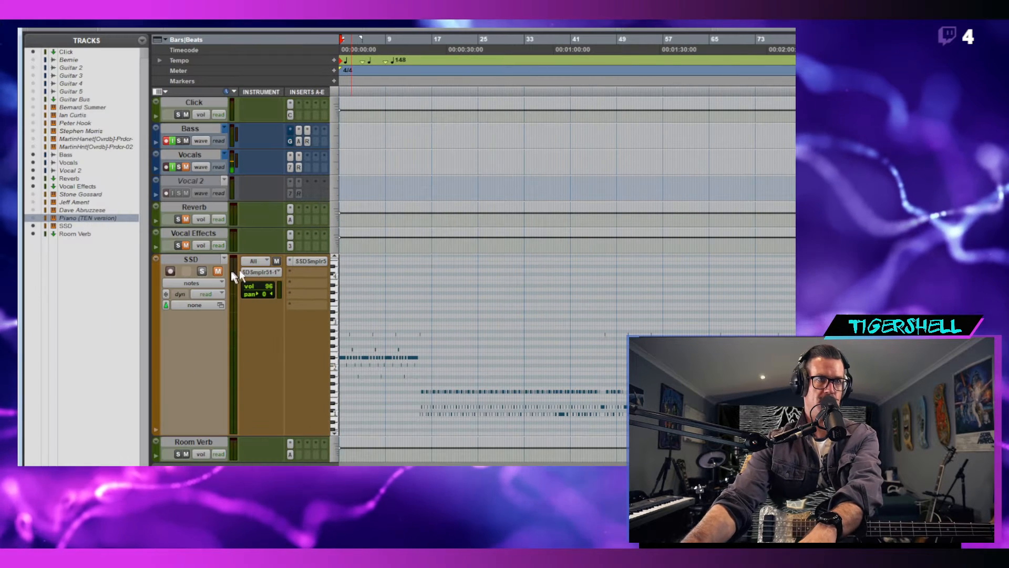
click(218, 271)
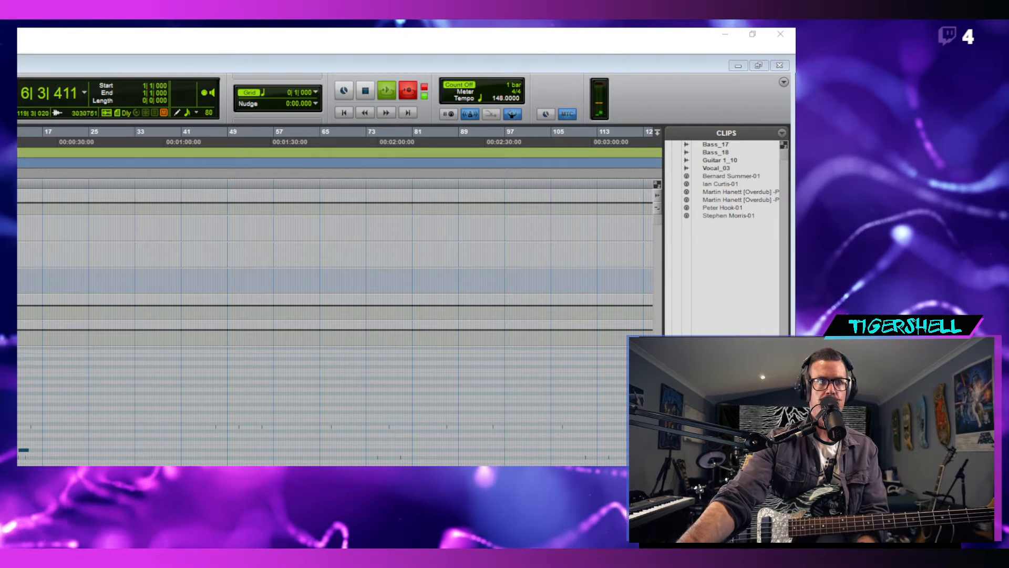
click(366, 90)
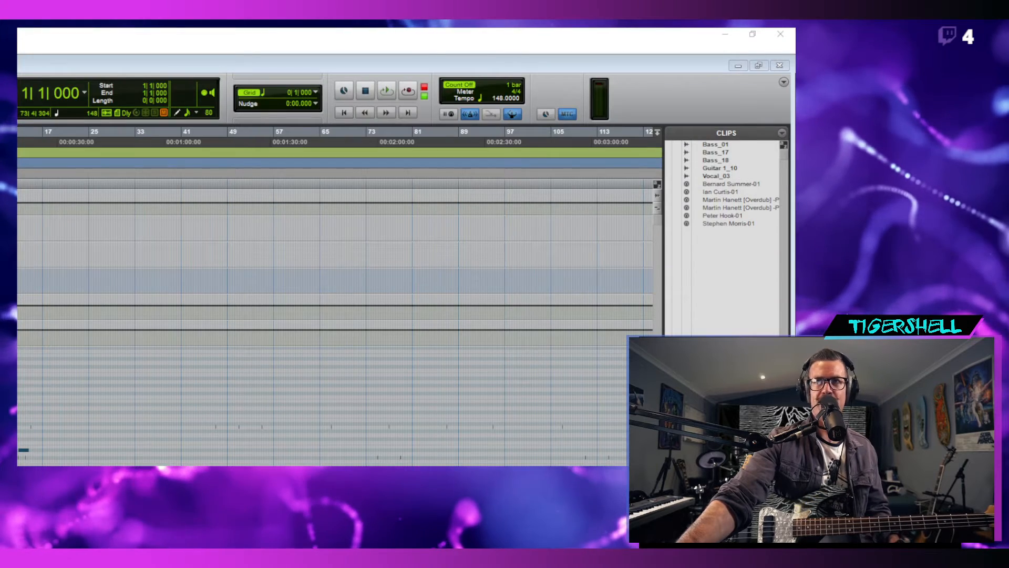
- Bring back the browser's Shadowplay tab and mute all six of its instruments, including the soloed drums
drag(269, 462, 245, 44)
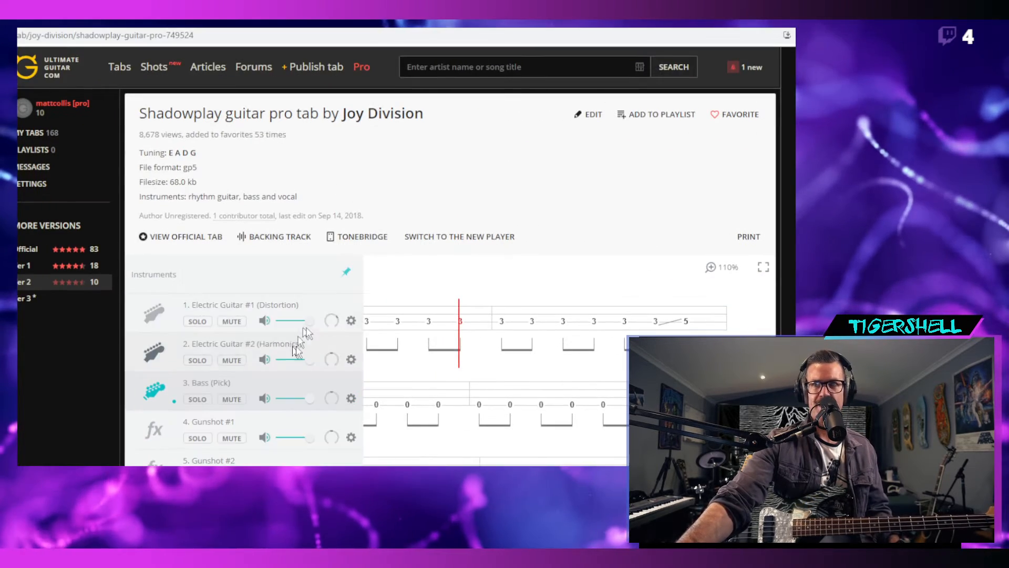
scroll(293, 347, down, 9)
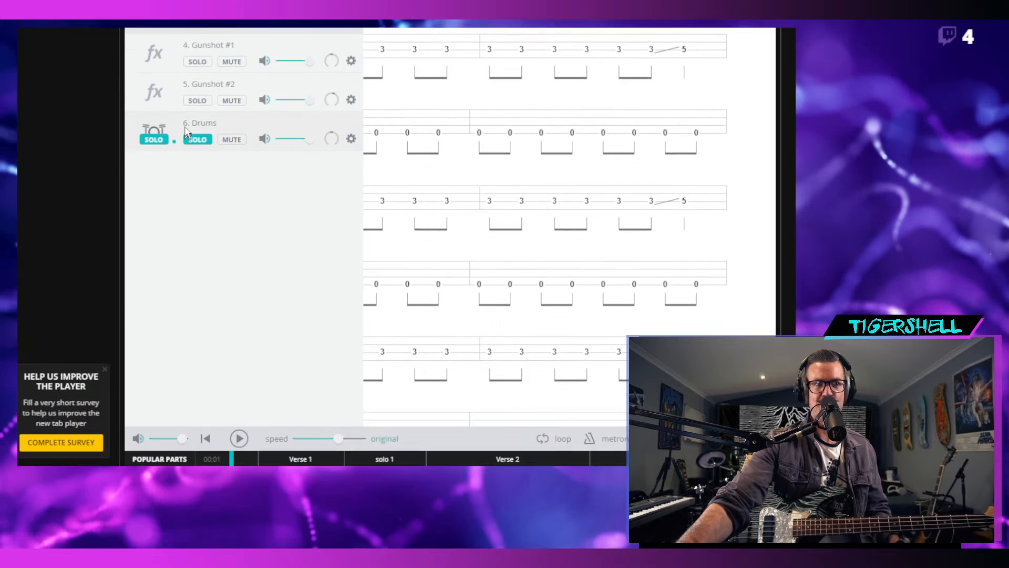
click(321, 131)
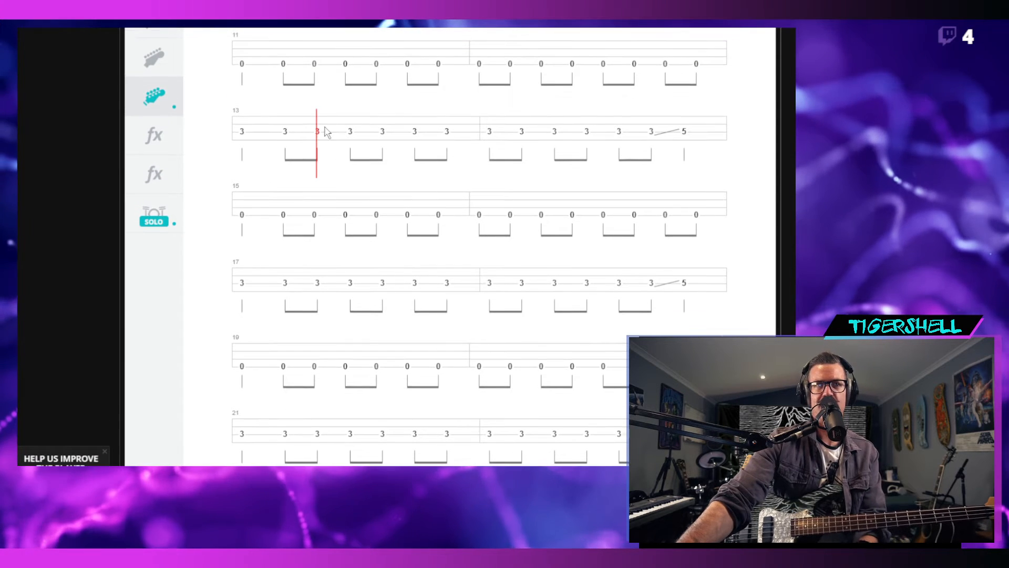
mouse_move(185, 134)
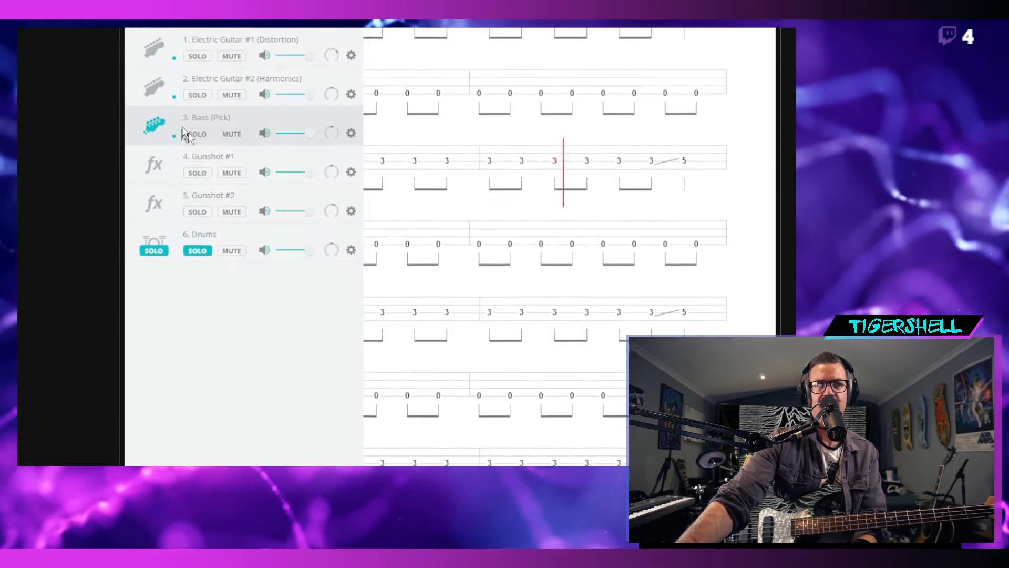
click(232, 211)
click(232, 173)
click(232, 134)
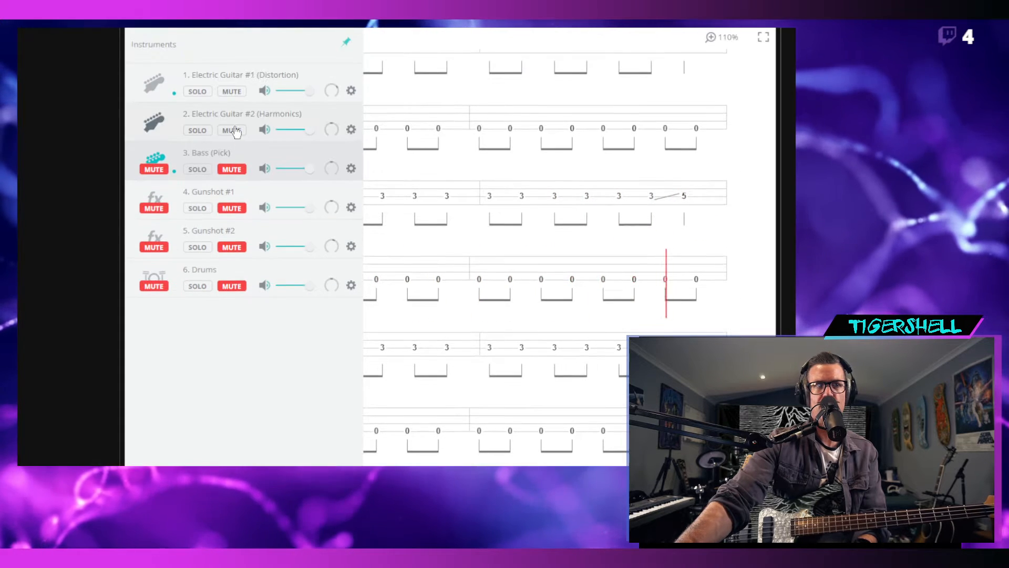
click(231, 95)
click(237, 129)
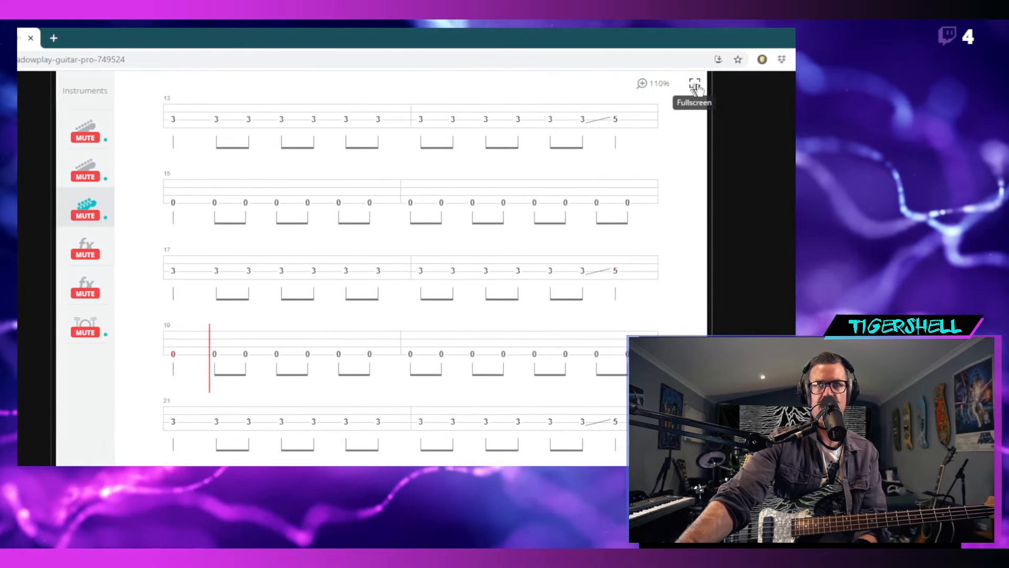
- Try the bass tab in full screen, exit that view, and move the browser window back to the other screen
click(763, 72)
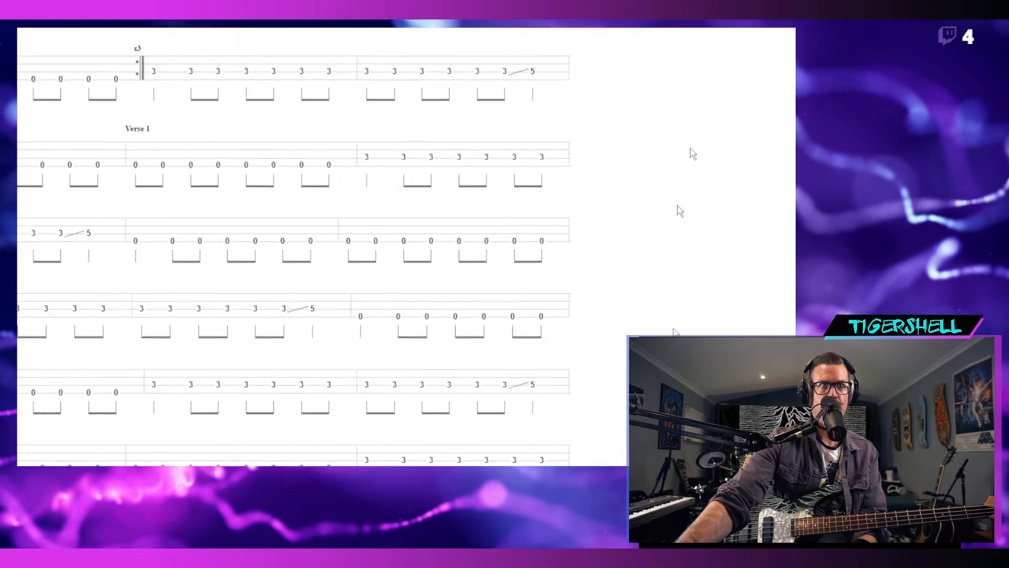
click(781, 44)
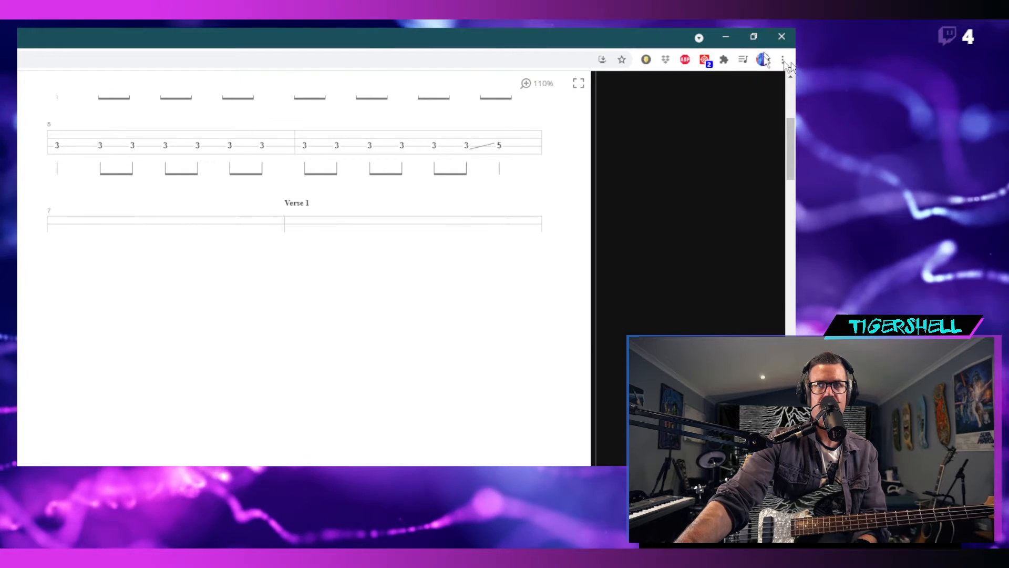
double_click(357, 32)
drag(356, 76, 356, 465)
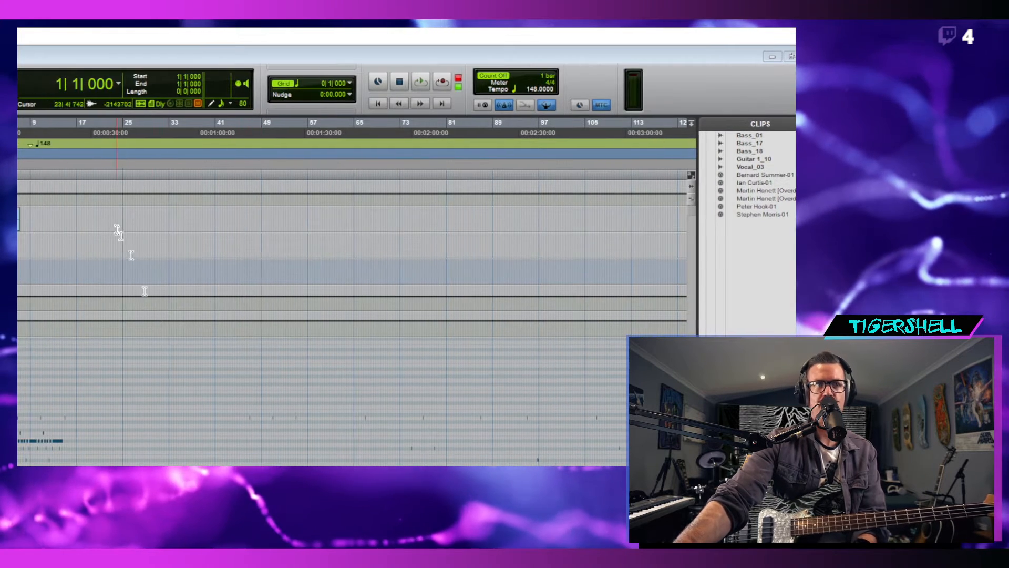
- Try a new bass take in Pro Tools from bar 1 and stop it after a few bars
click(110, 215)
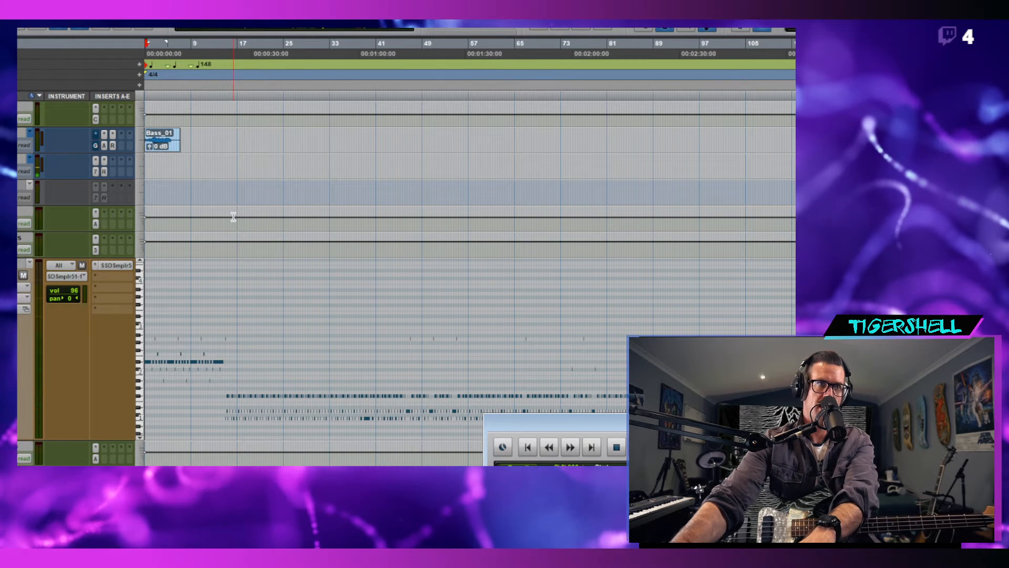
key(ctrl+space)
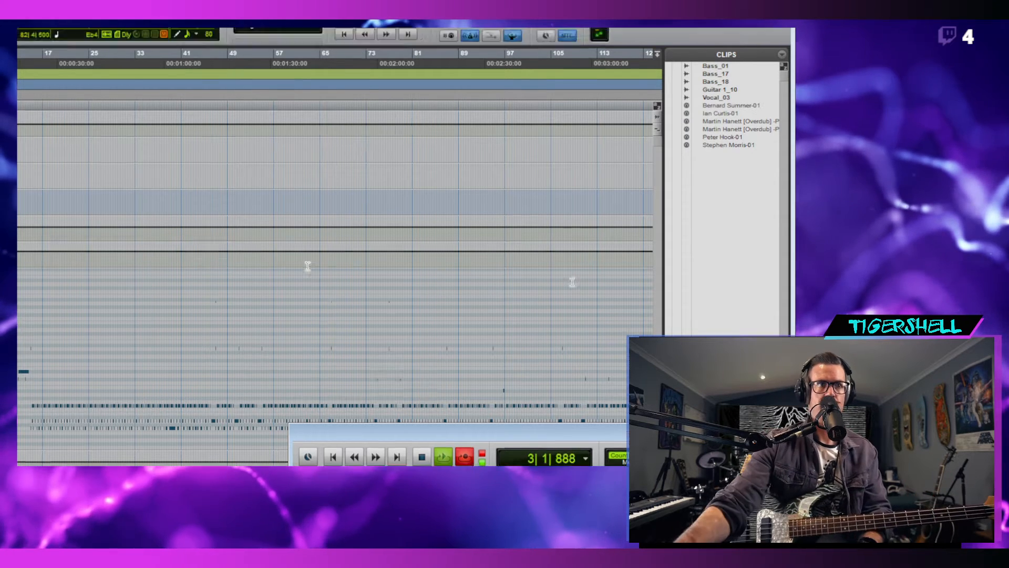
key(space)
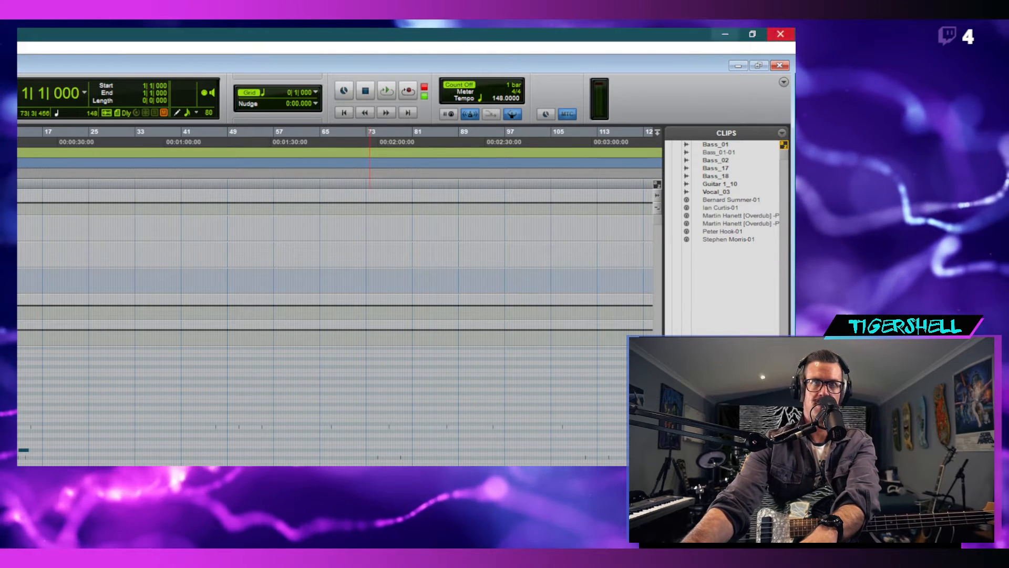
- Record a full bass take on the Bass track from bar 1, stop it once the song is over, and save the session
key(ctrl+space)
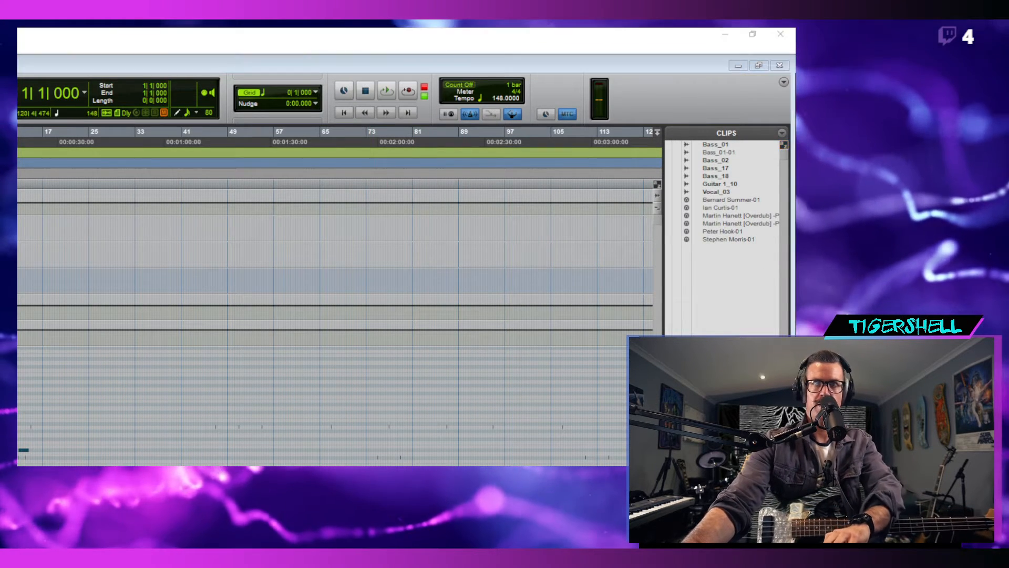
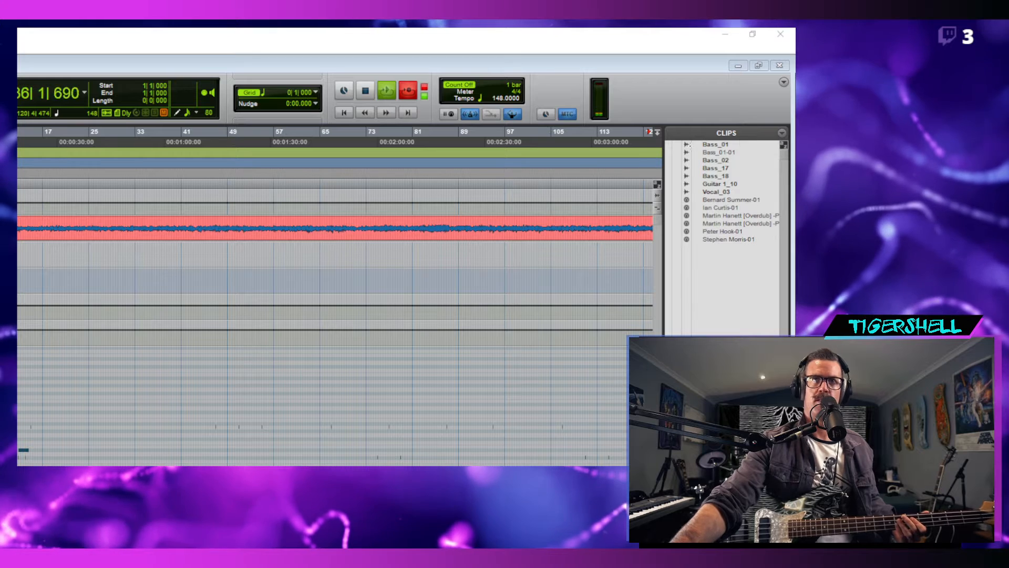
key(alt+Tab)
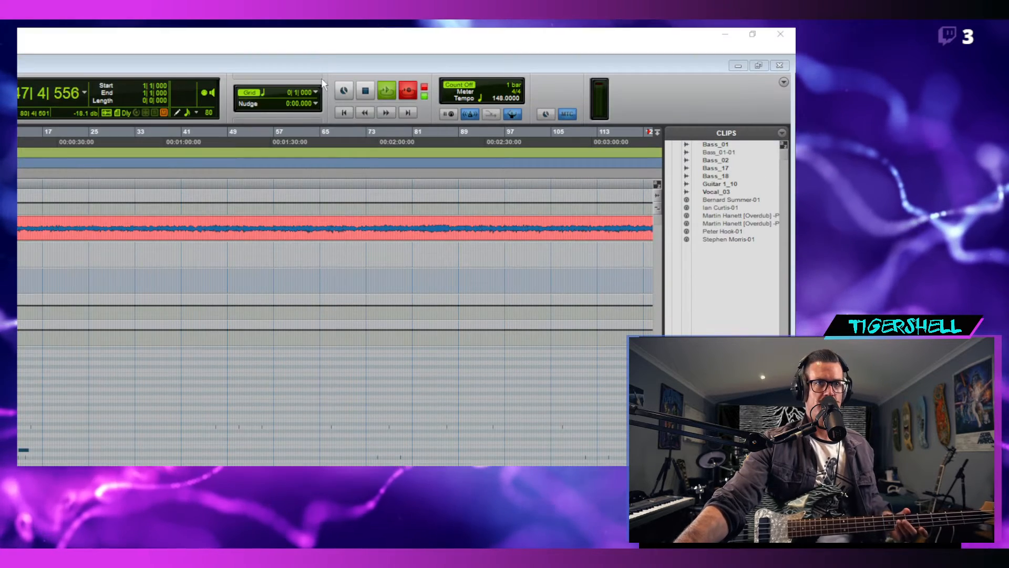
click(323, 65)
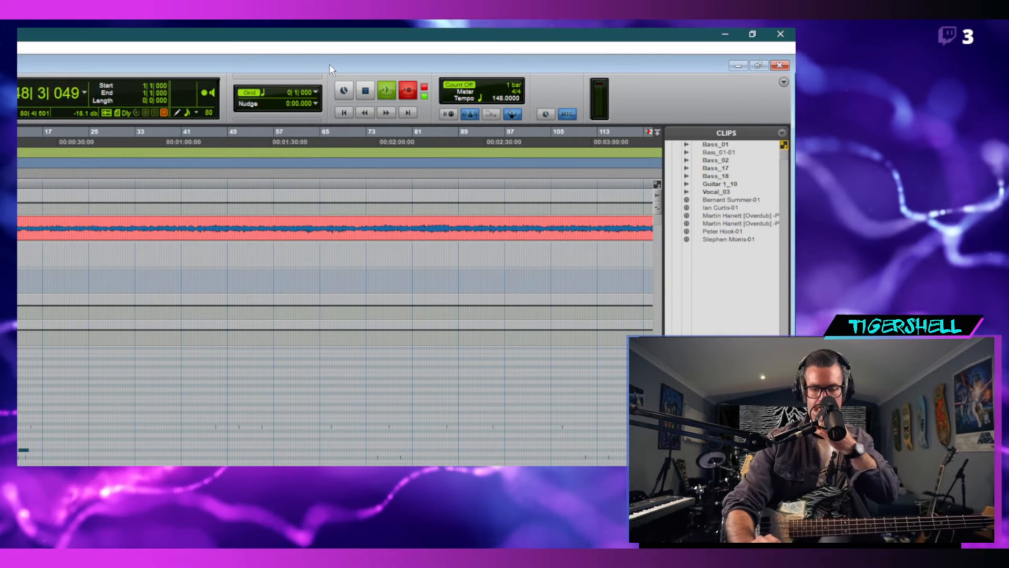
key(space)
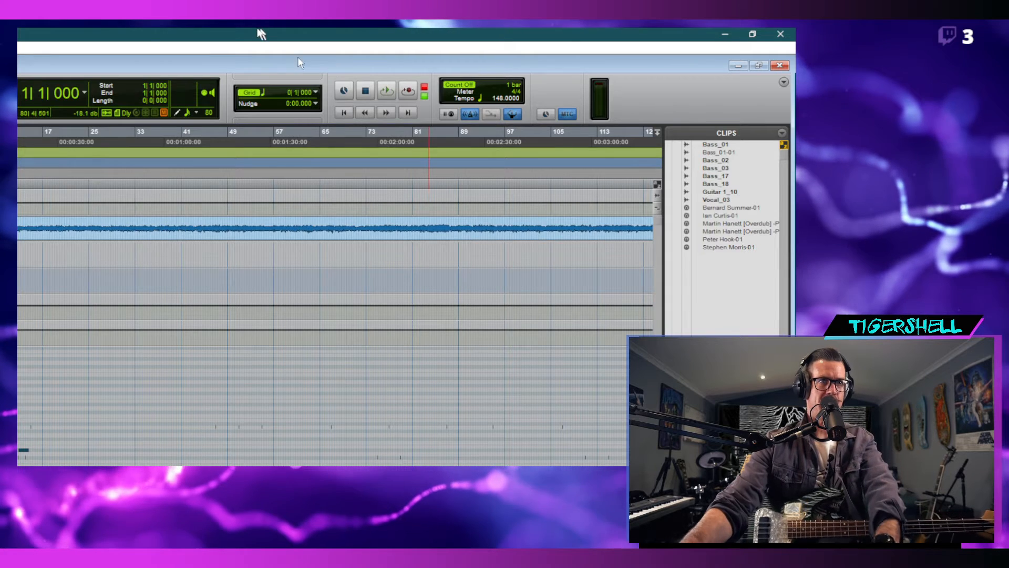
click(27, 48)
click(55, 122)
- Turn off input monitoring on the Bass track, play back the new take with the drums, and stop playback
click(173, 233)
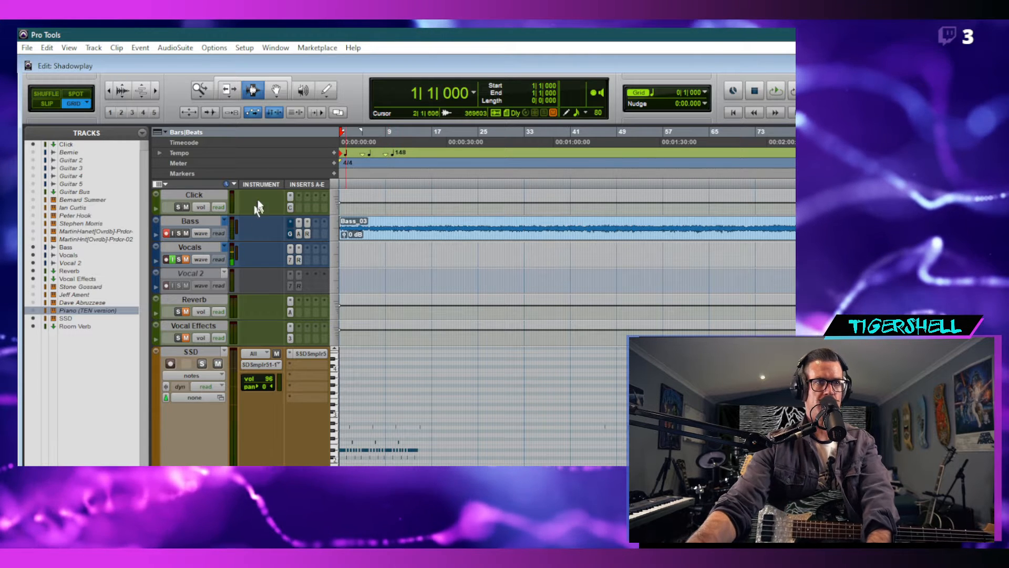
key(space)
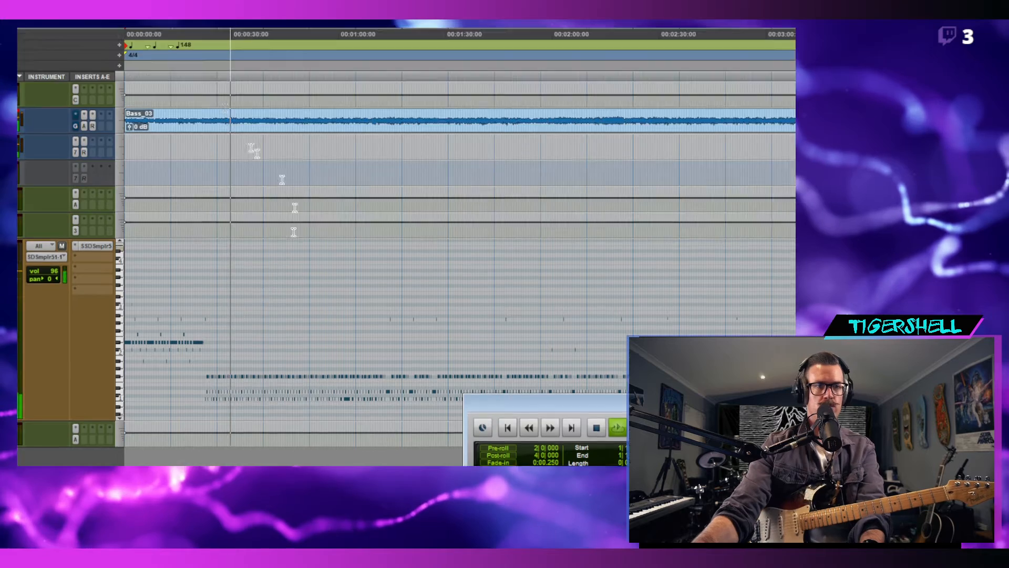
key(space)
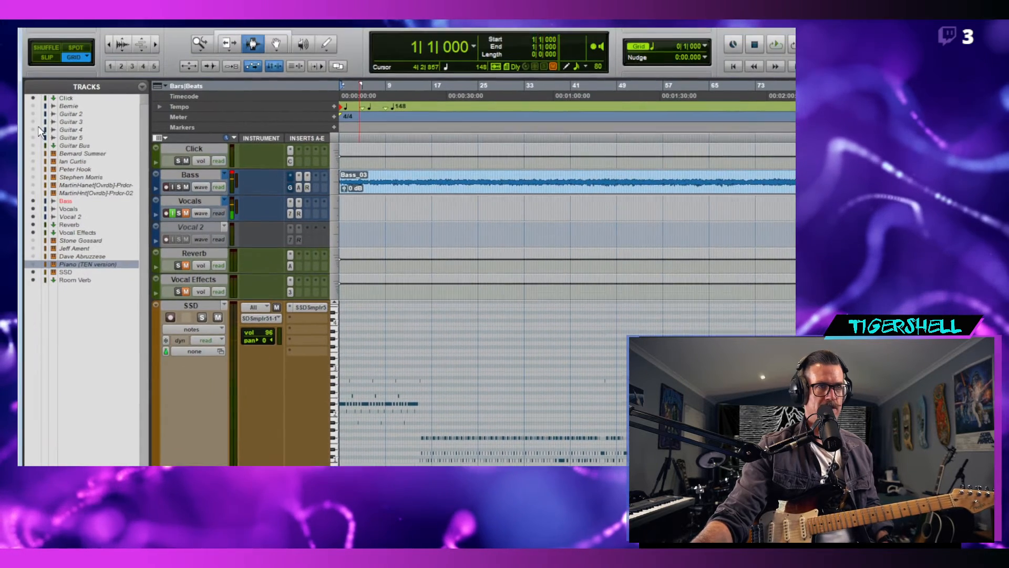
- Show the hidden Bernie and Guitar Bus tracks and make only the Bernie track active
click(33, 118)
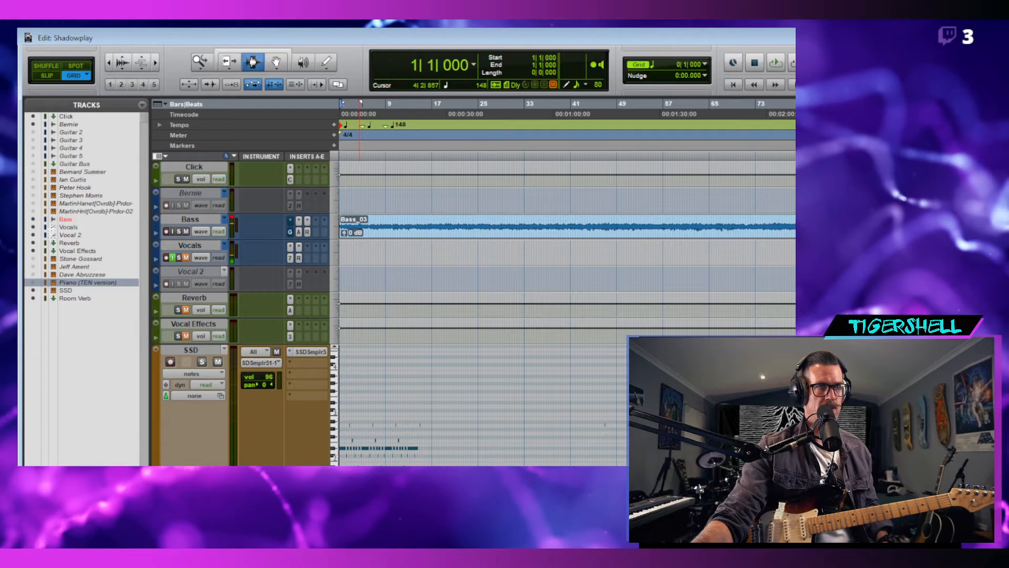
click(33, 163)
click(177, 193)
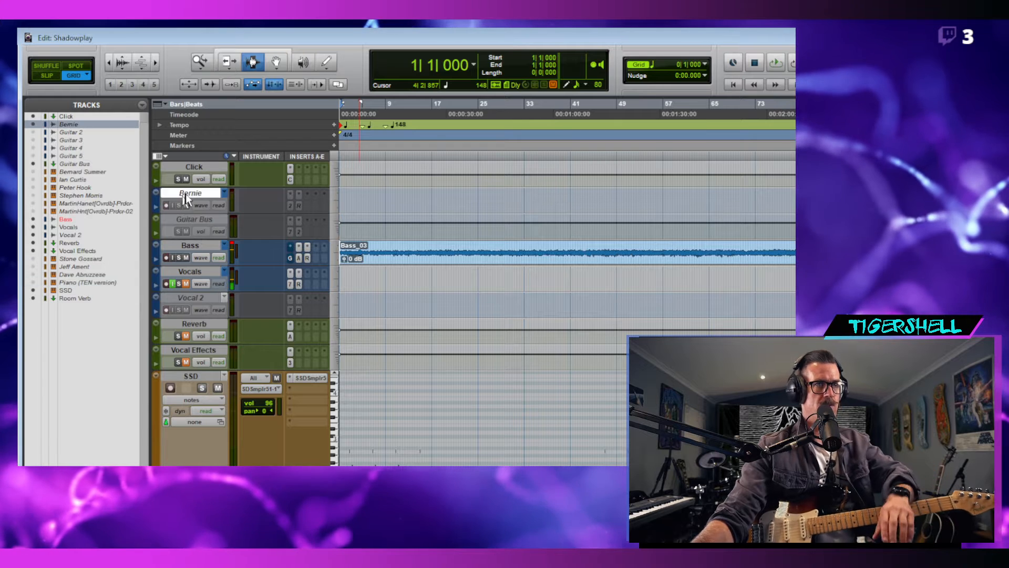
right_click(214, 221)
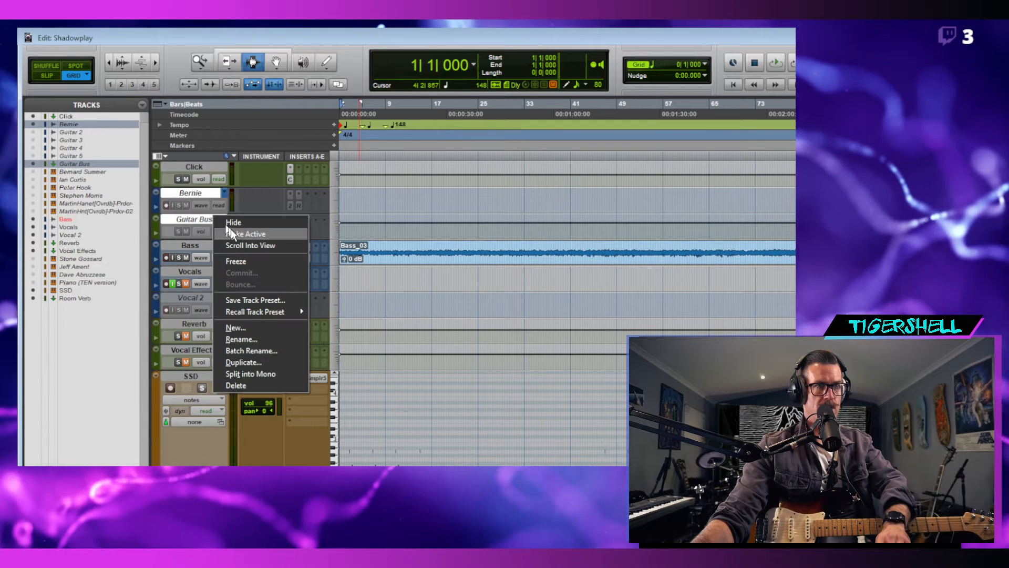
click(208, 197)
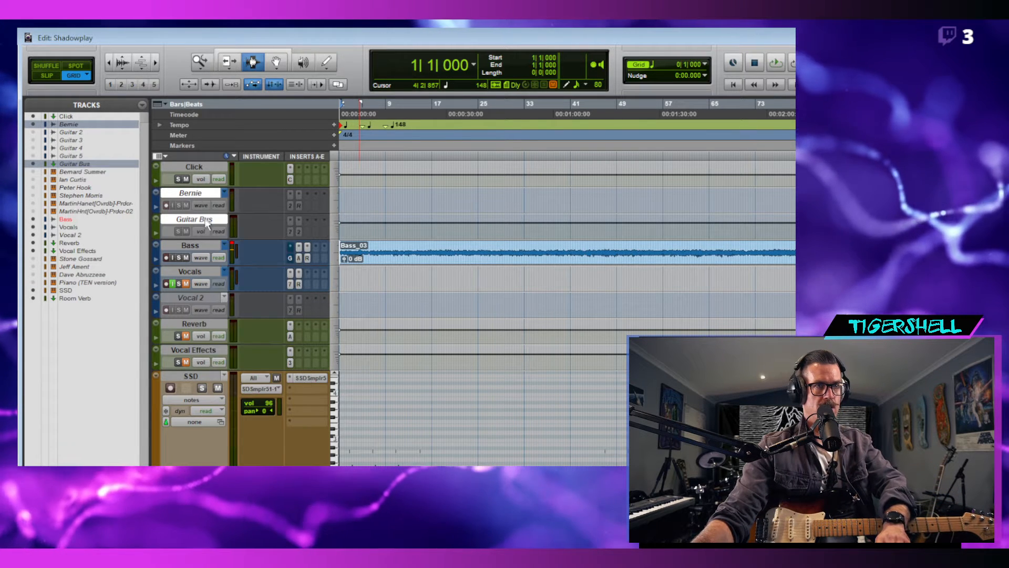
click(193, 246)
click(194, 193)
right_click(195, 191)
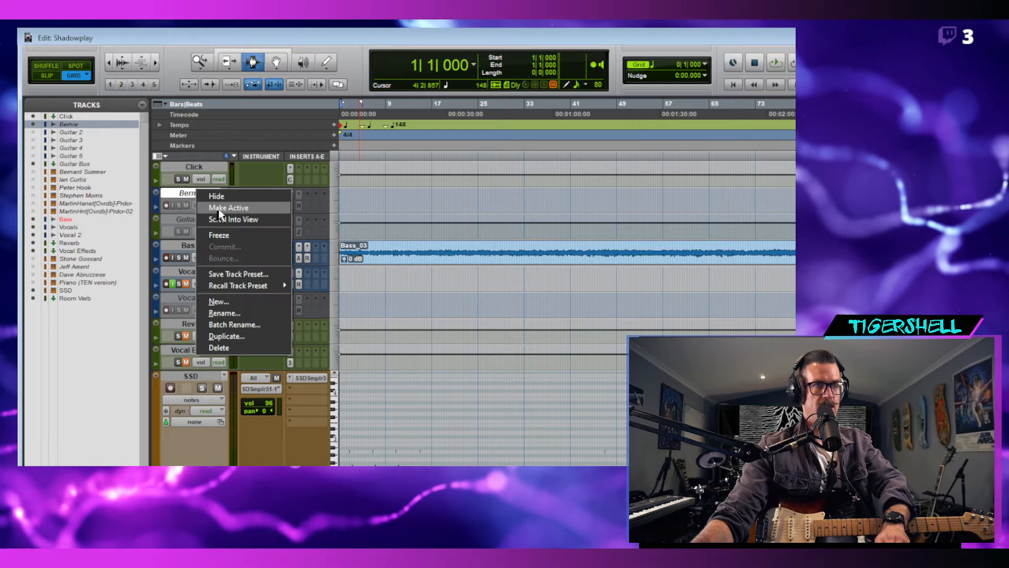
click(236, 187)
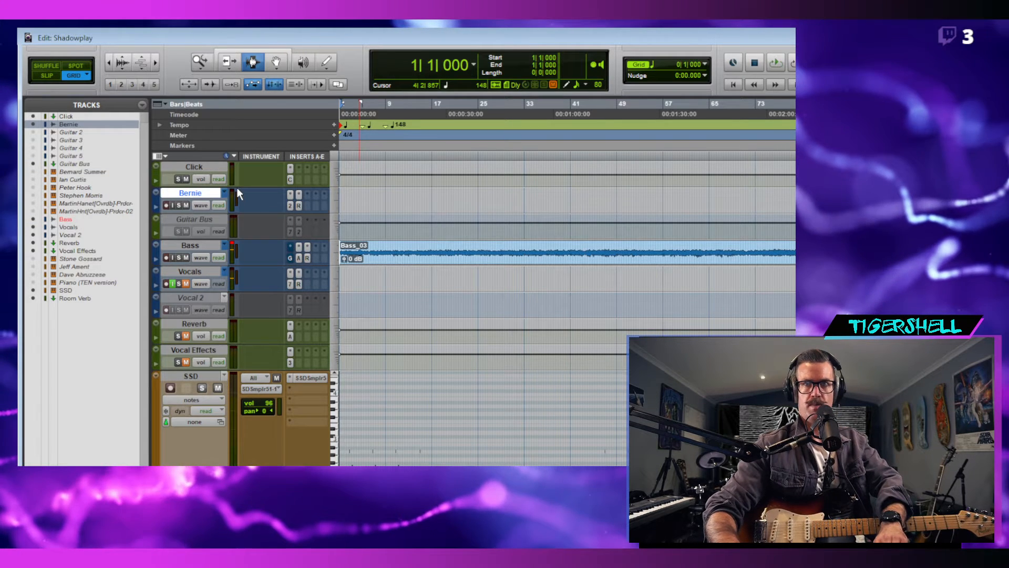
- In the Mix window, route the Bernie track's output to Analog 1-2 and turn on its input monitoring
key(ctrl+equal)
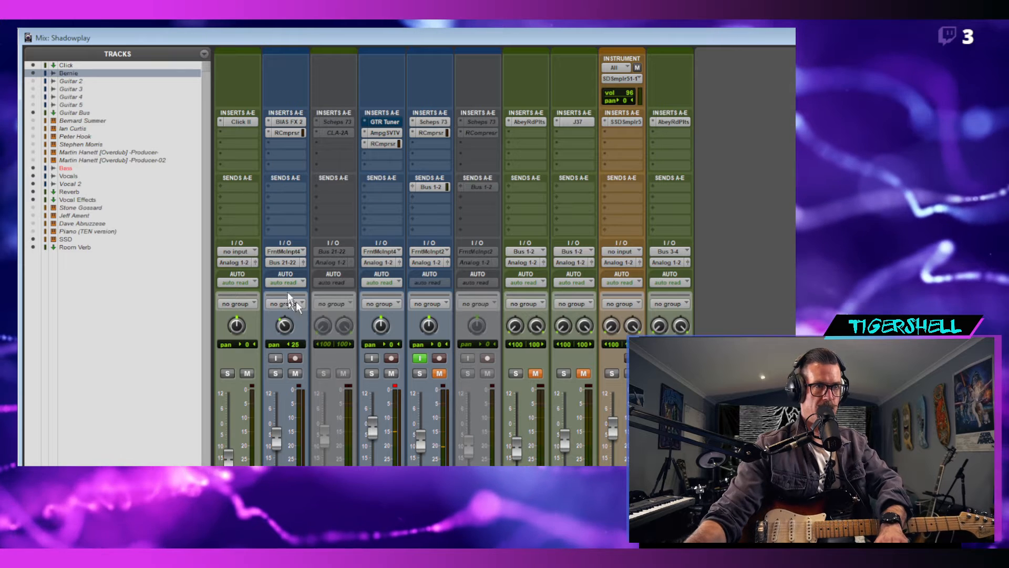
click(285, 263)
mouse_move(315, 297)
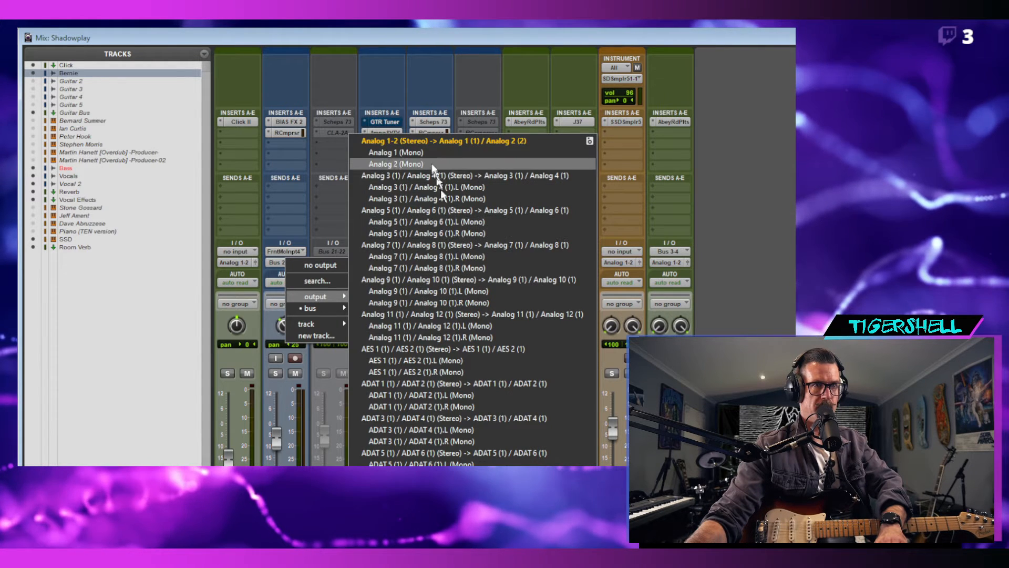
click(432, 143)
scroll(399, 155, down, 3)
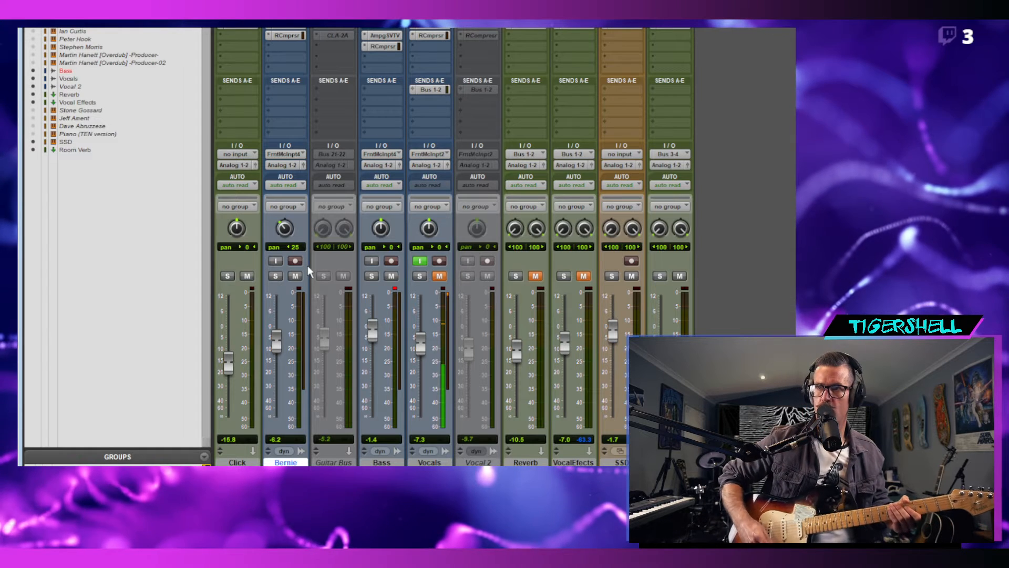
scroll(290, 225, up, 1)
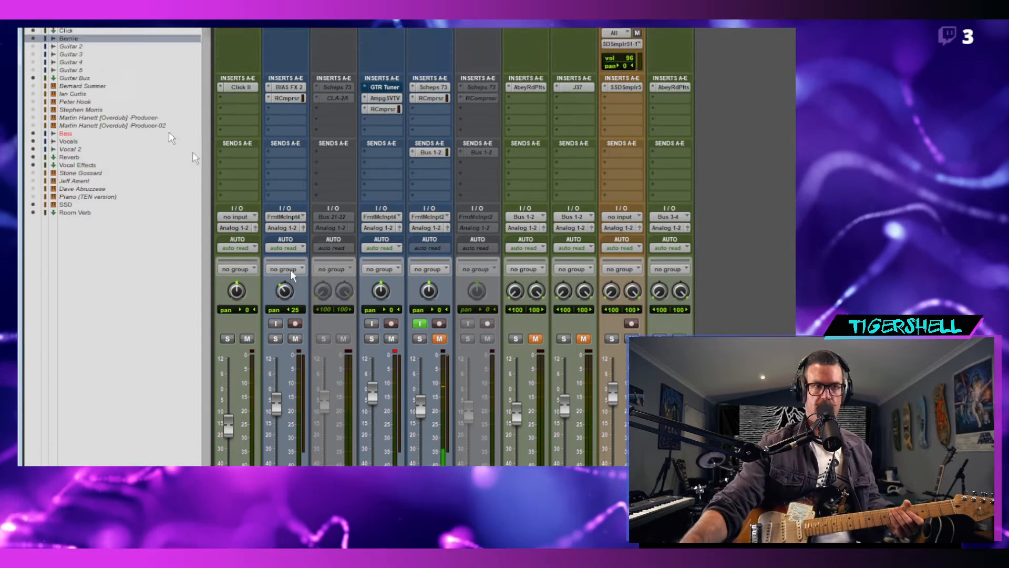
click(275, 280)
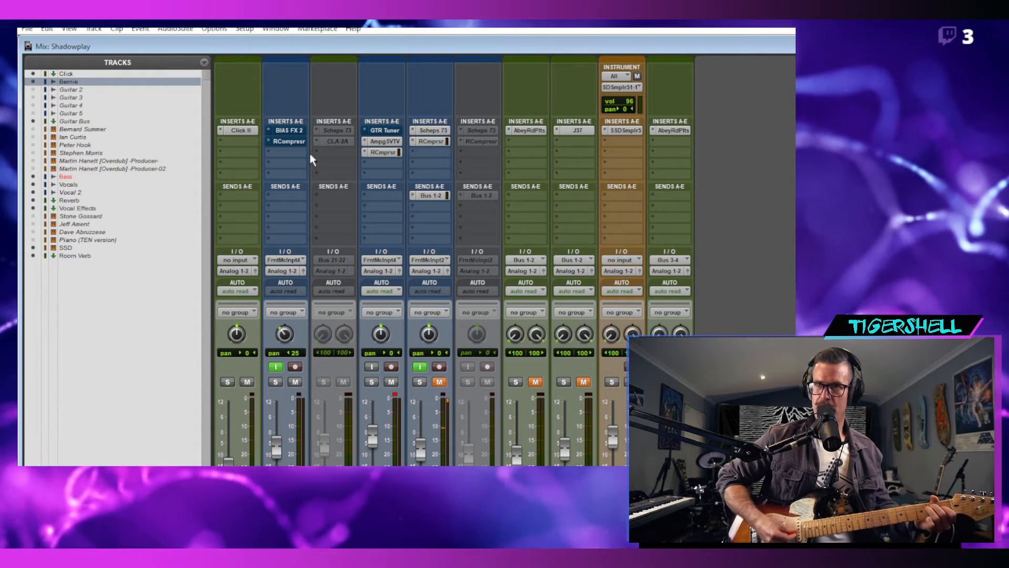
- Open BIAS FX 2 on the Bernie track, toggle its bypass to compare the guitar sound, and leave the effect enabled
scroll(247, 346, down, 2)
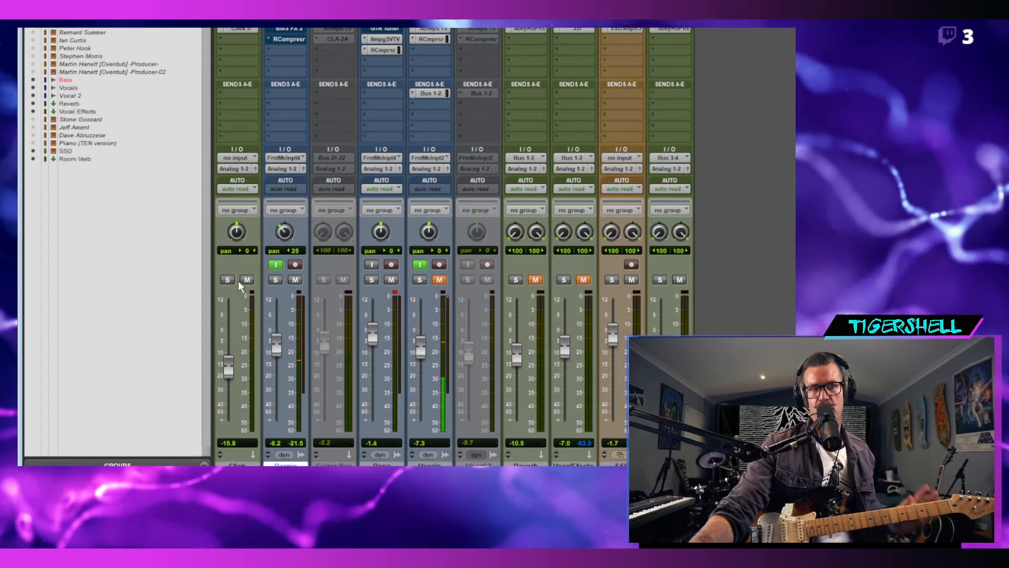
click(288, 114)
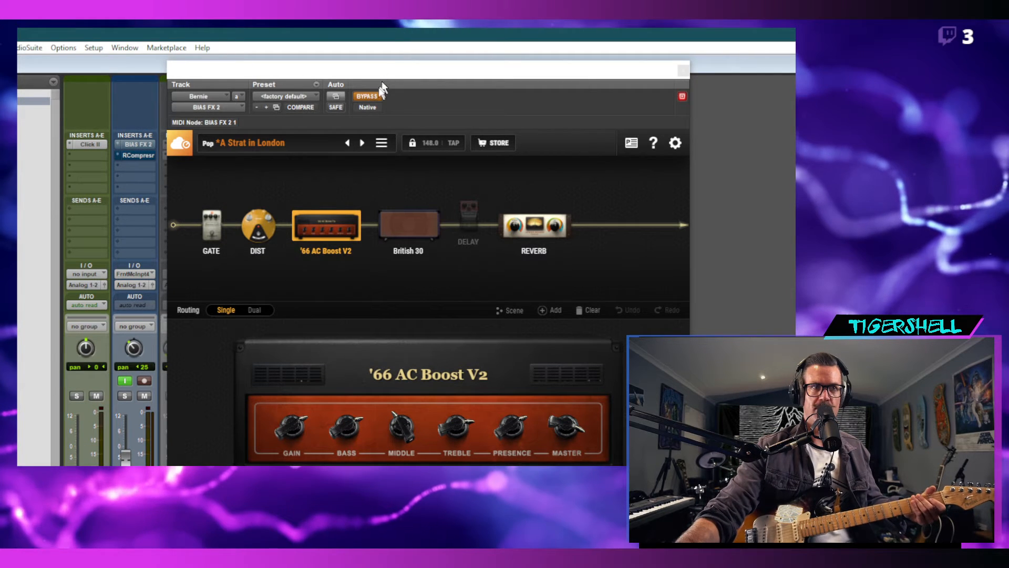
click(371, 77)
click(371, 97)
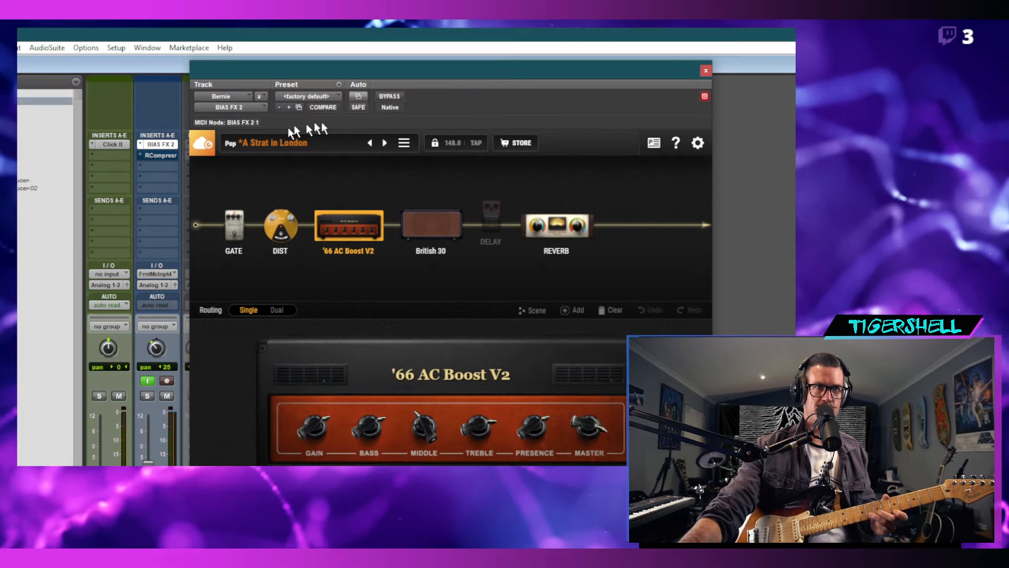
click(378, 97)
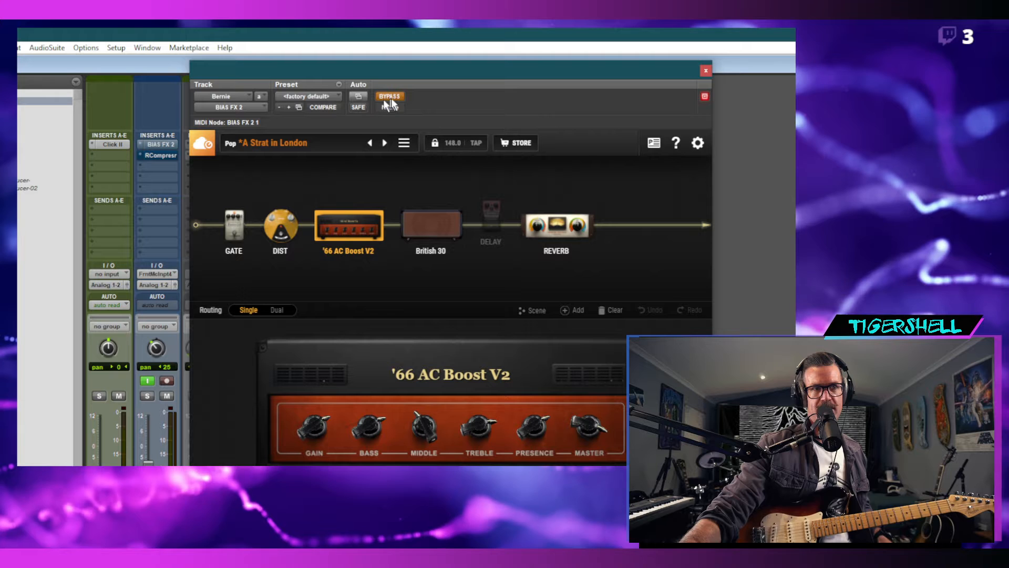
click(392, 96)
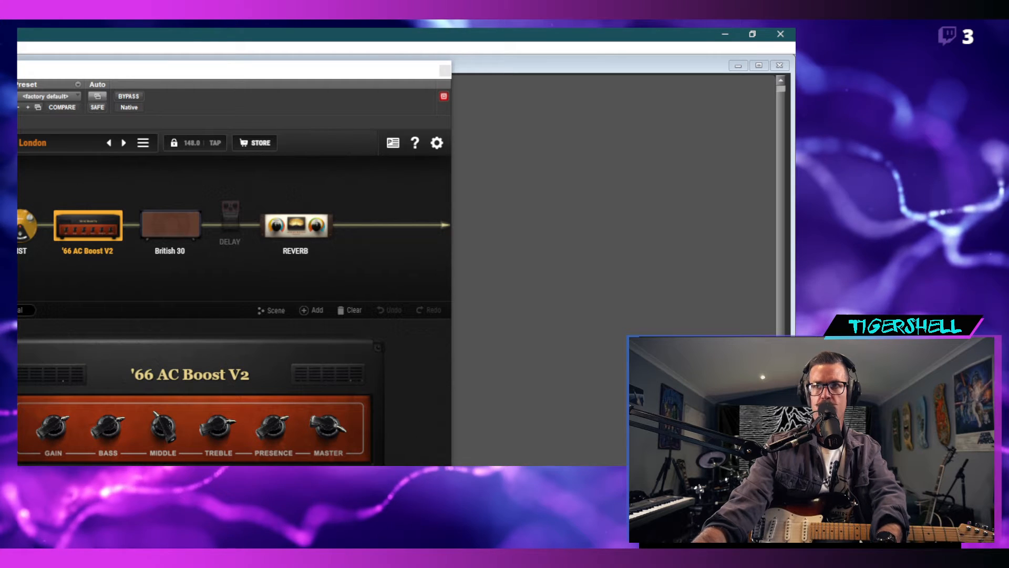
- Switch to the browser's Equipboard page on Bernard Sumner, reduce the page zoom, and look through the guitars he has used
key(alt+Tab)
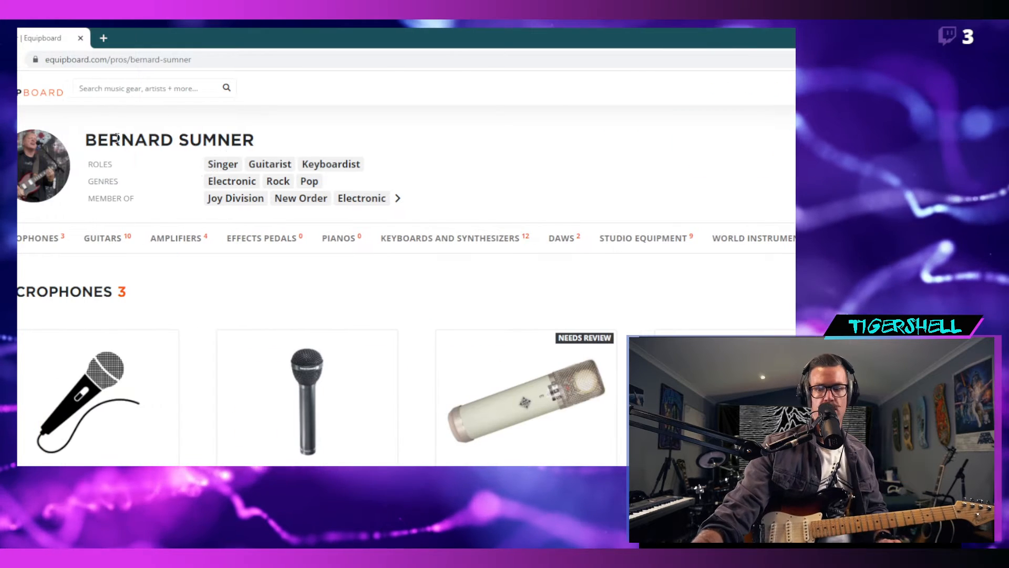
key(ctrl+minus)
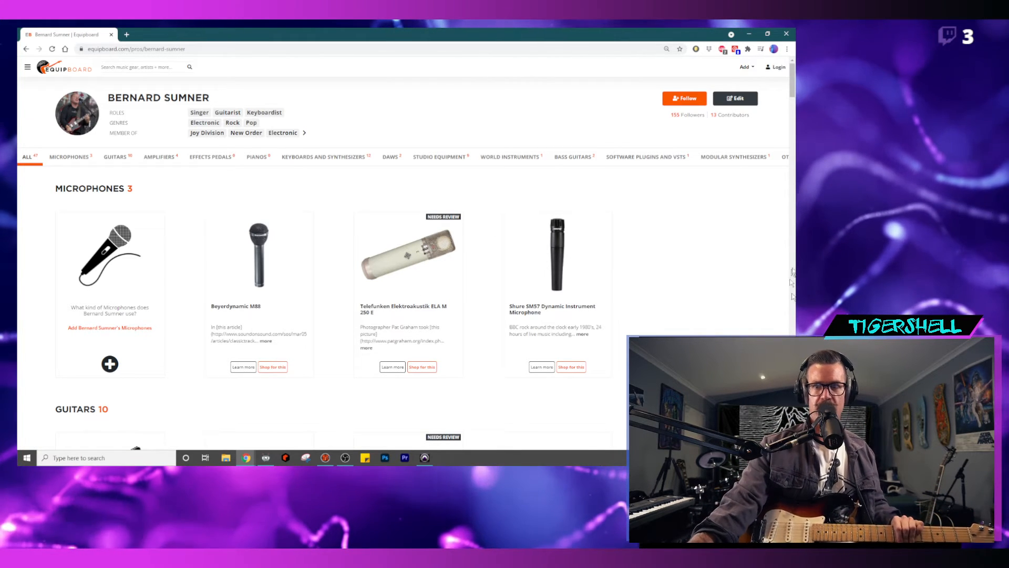
scroll(400, 222, down, 7)
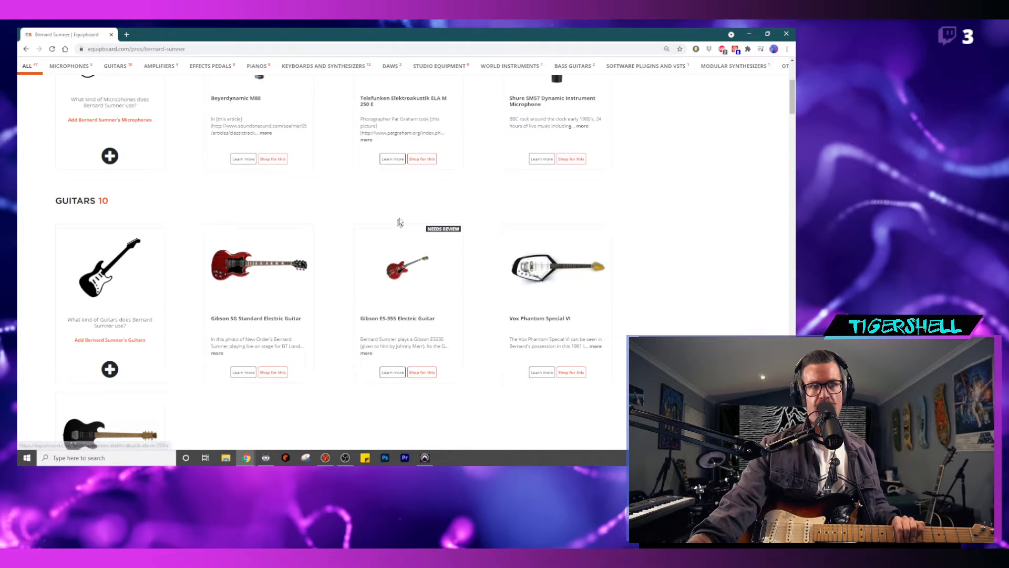
scroll(406, 226, up, 7)
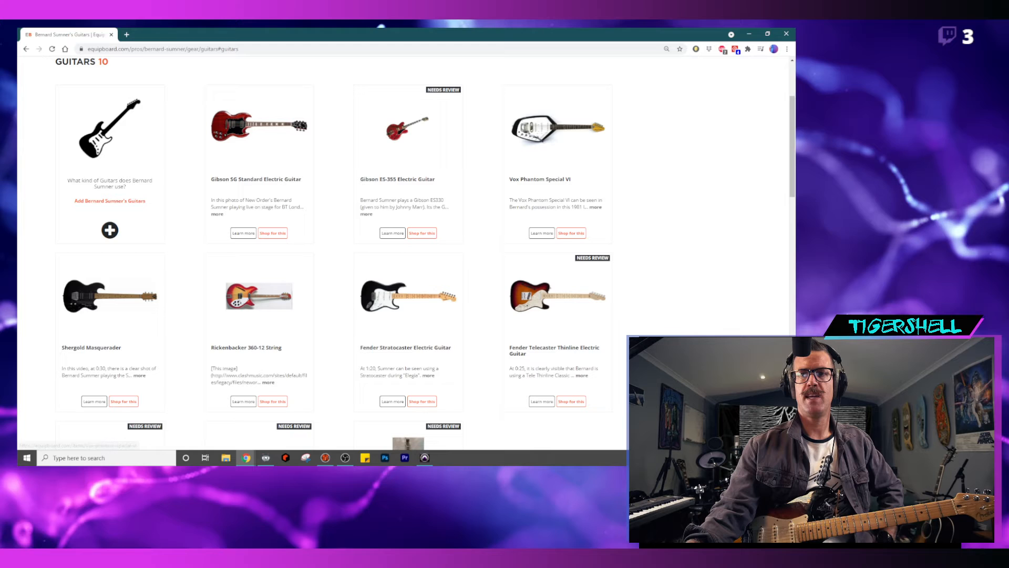
click(325, 457)
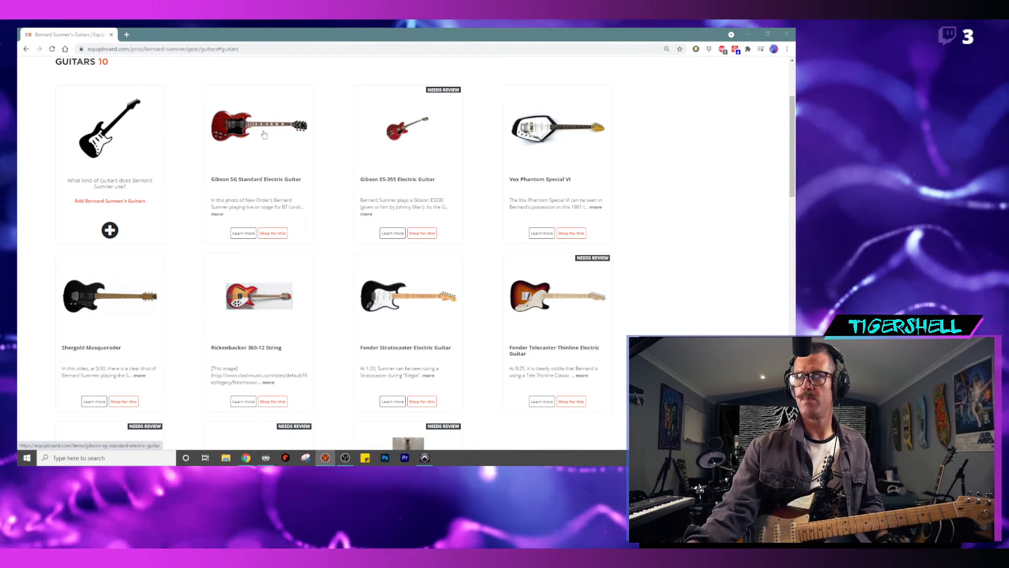
- View the Fender Stratocaster Electric Guitar page from the guitar list, and go back to the list
click(392, 297)
scroll(397, 295, down, 5)
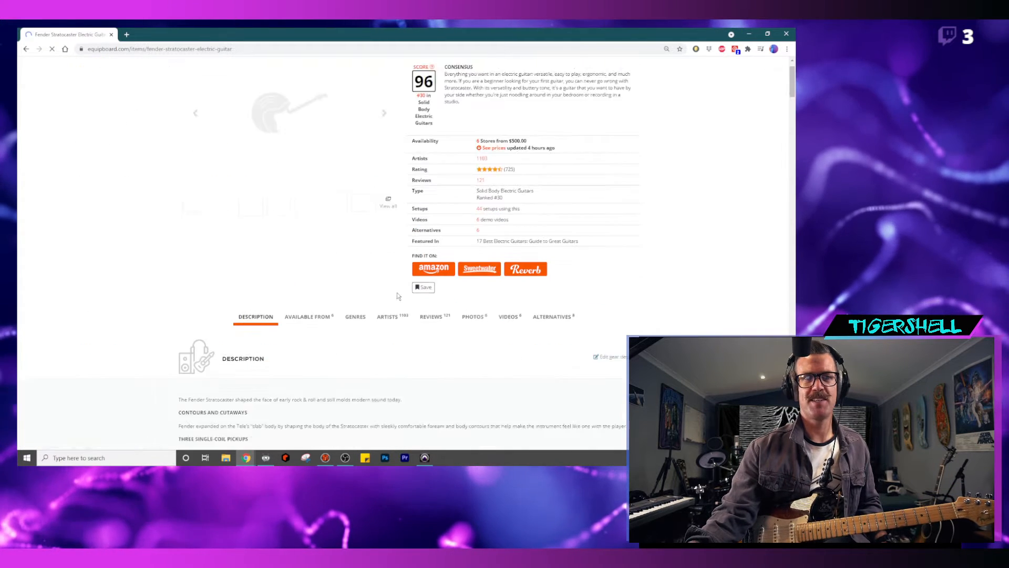
scroll(269, 120, up, 4)
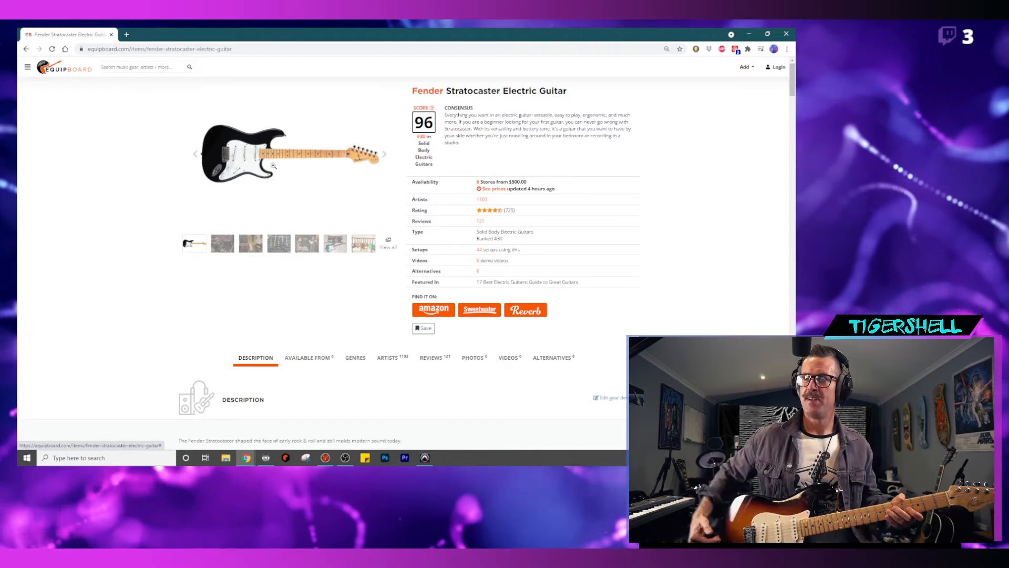
click(26, 49)
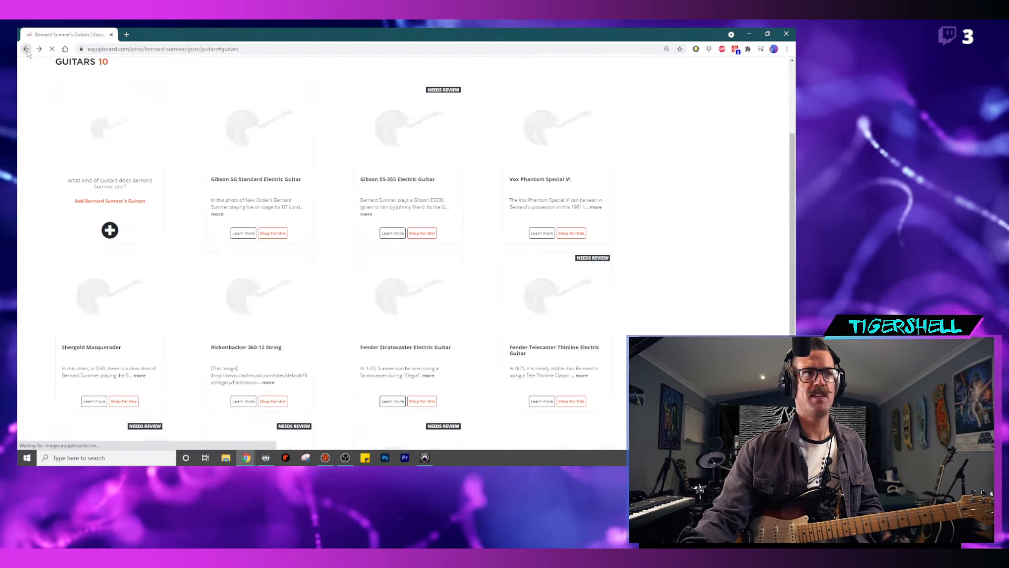
- Go to Bernard Sumner's amplifiers and open the details of his Vox AC30 Guitar Combo Amp
scroll(273, 103, up, 3)
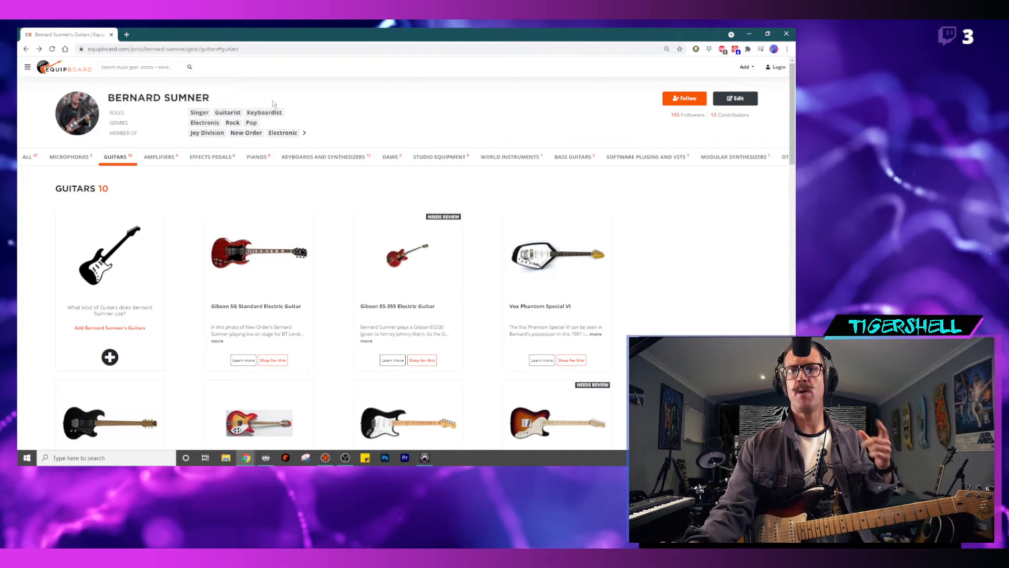
click(164, 161)
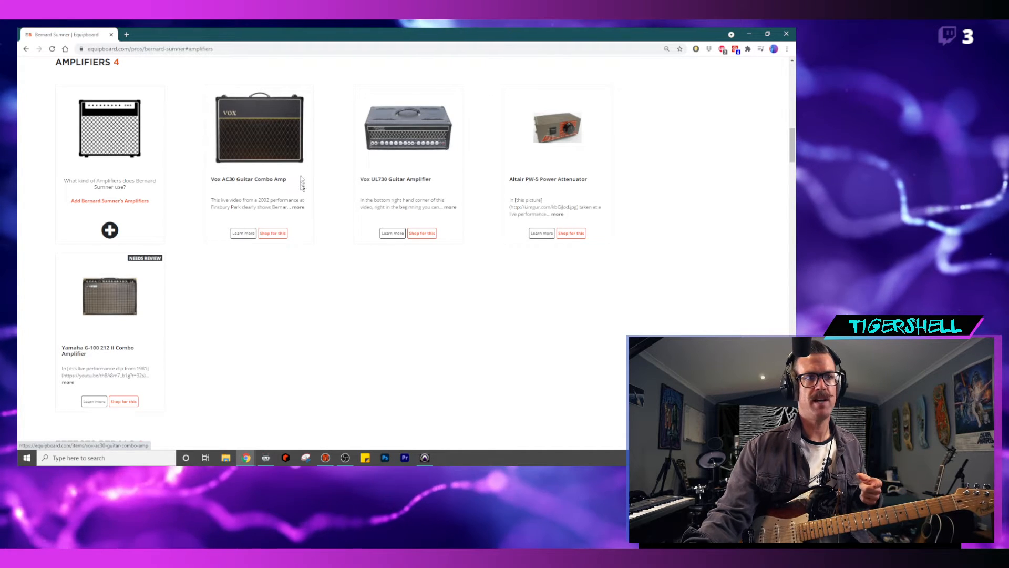
click(253, 227)
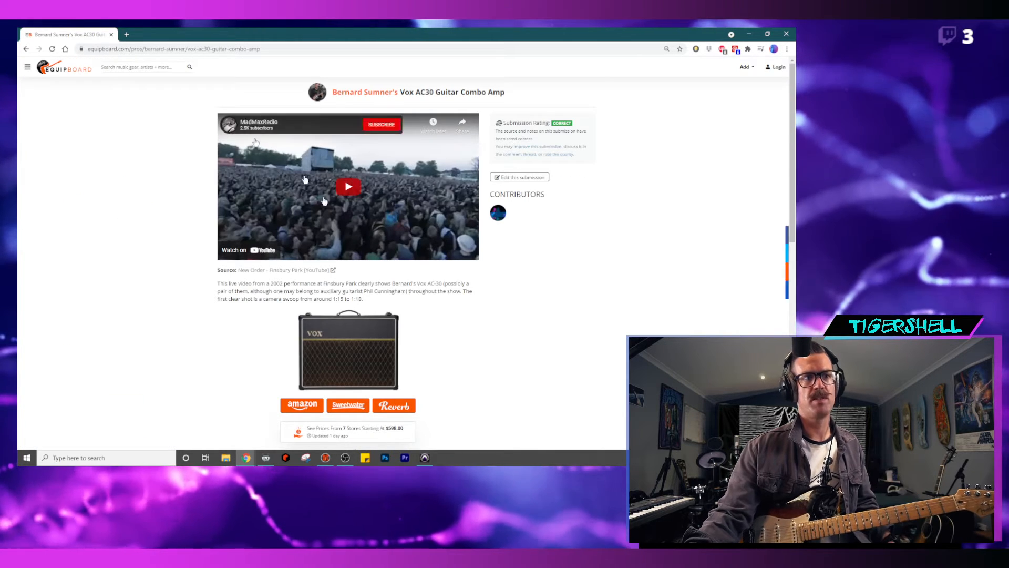
- Read about Bernard Sumner's Vox AC30, go back to his amplifier list, and return to Pro Tools
scroll(137, 99, down, 4)
click(26, 50)
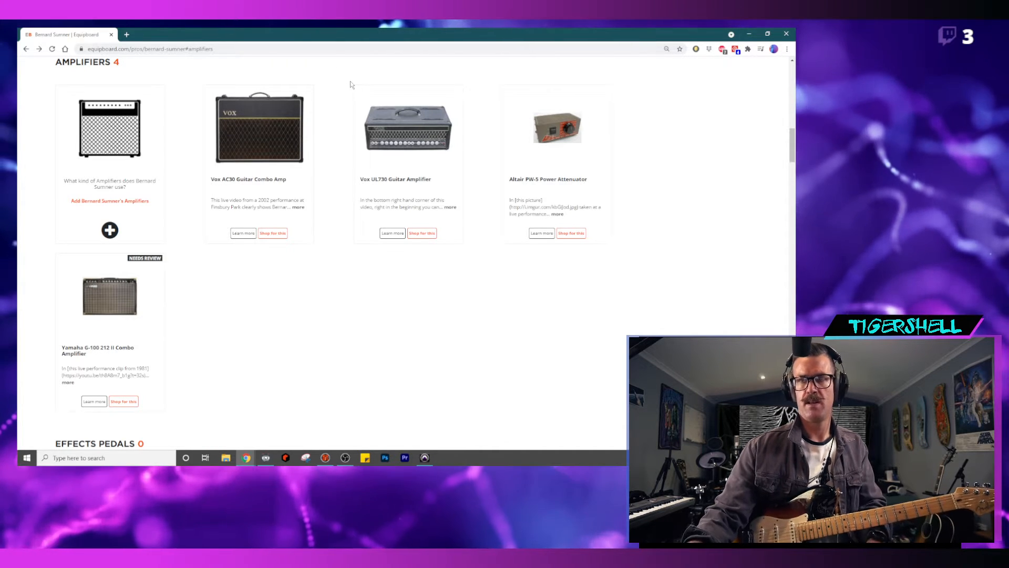
scroll(350, 81, down, 1)
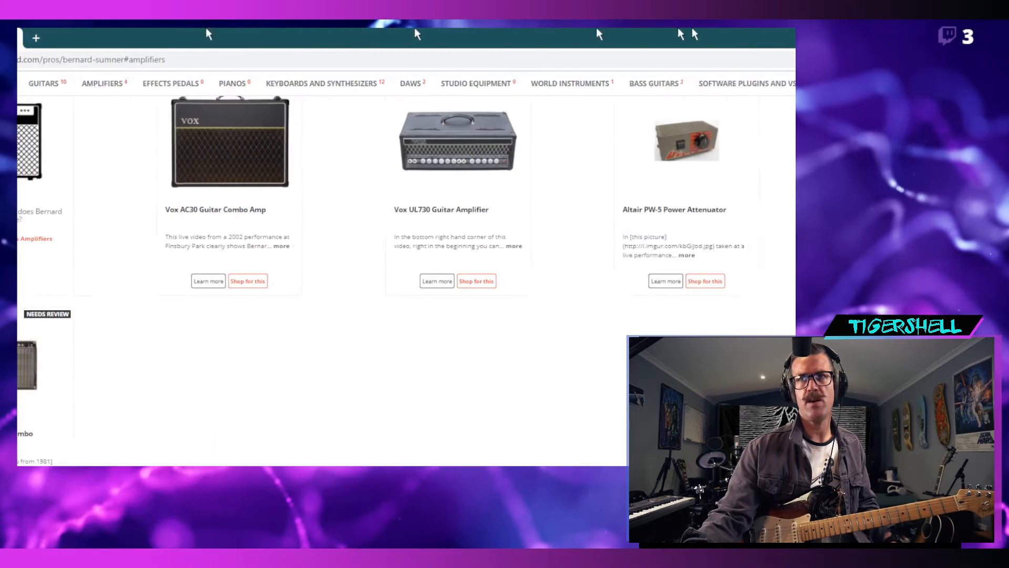
click(728, 38)
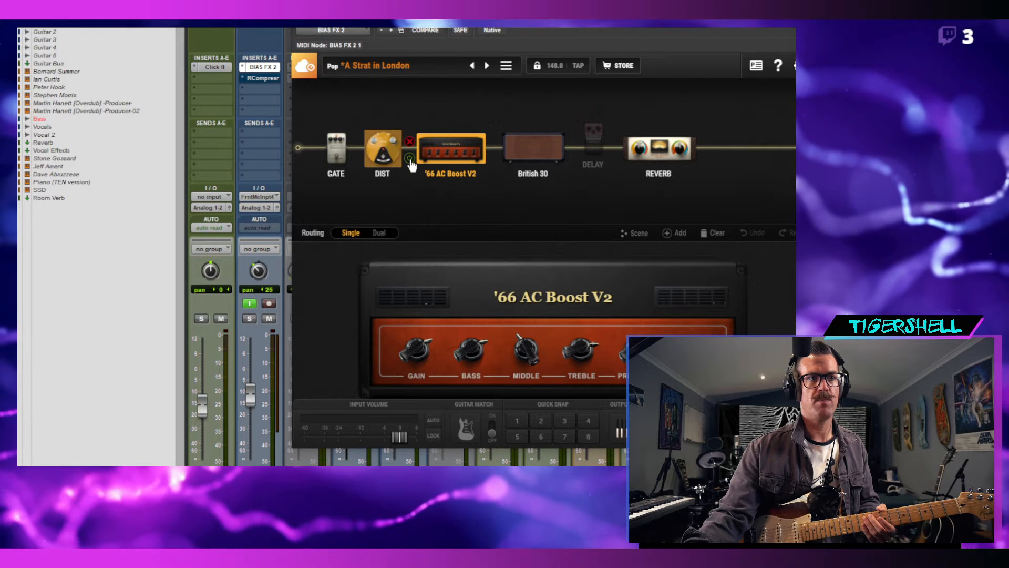
- Bypass the DIST pedal in BIAS FX 2, and switch to the browser window with the Joy Division - Shadowplay video
click(409, 141)
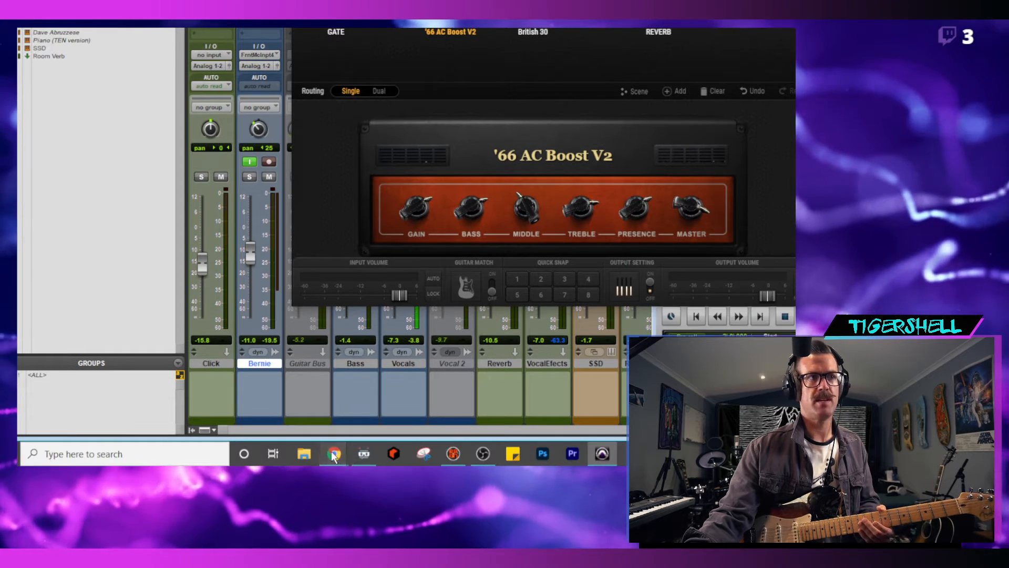
mouse_move(353, 451)
click(379, 405)
drag(367, 45, 1008, 68)
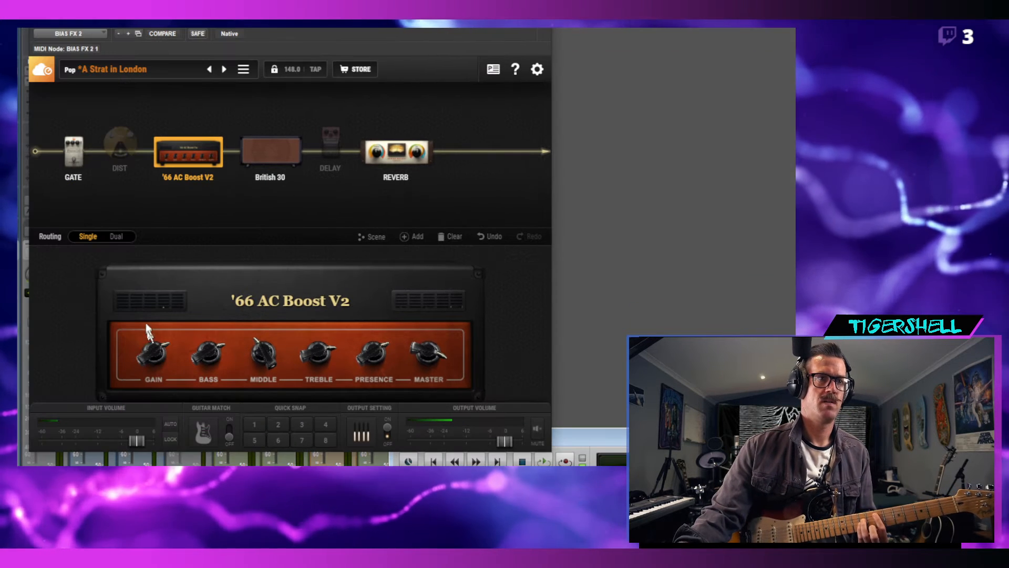
- Set the '66 AC Boost V2 amp's gain to 11.0 and lower the Bernie track's fader to -8.4 dB
drag(50, 422, 44, 397)
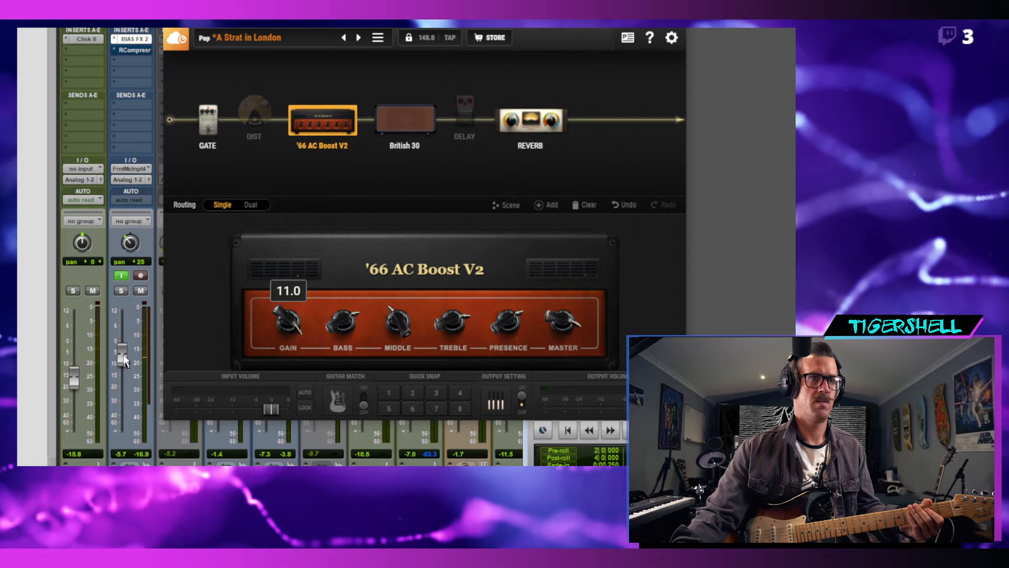
drag(125, 357, 123, 362)
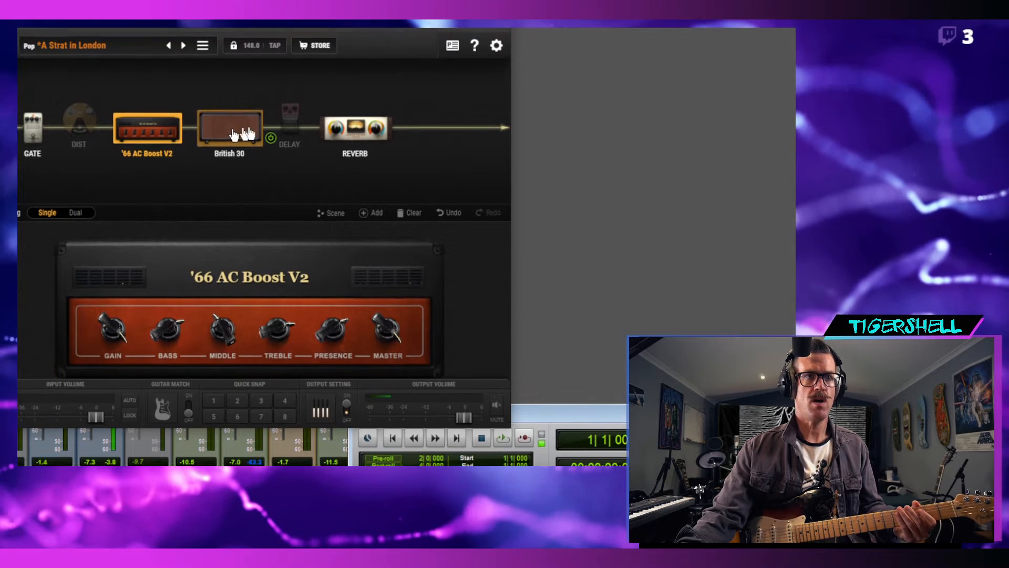
- Open the Spring Reverb at the end of the signal chain and raise its mix
click(353, 131)
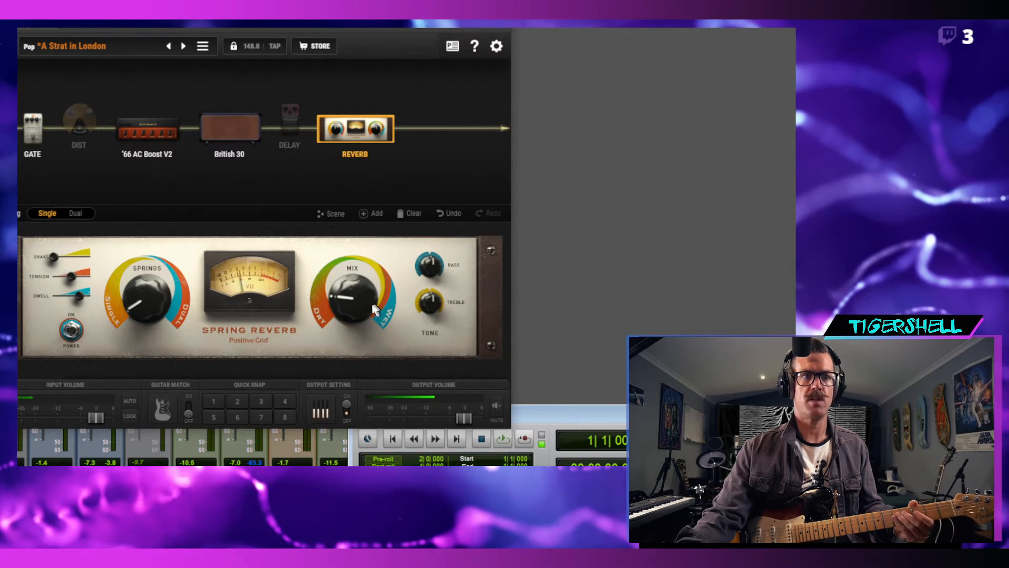
mouse_move(370, 284)
drag(370, 284, 370, 291)
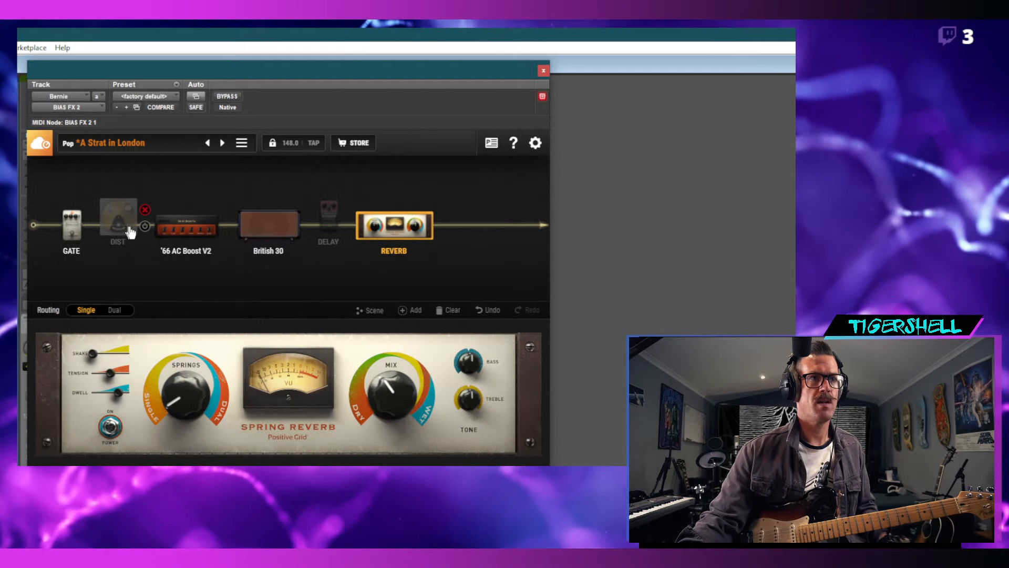
- Enable the JB Fuzz DIST pedal, set its distortion to 0.0, and lower its level
click(128, 232)
click(144, 229)
drag(221, 383, 232, 444)
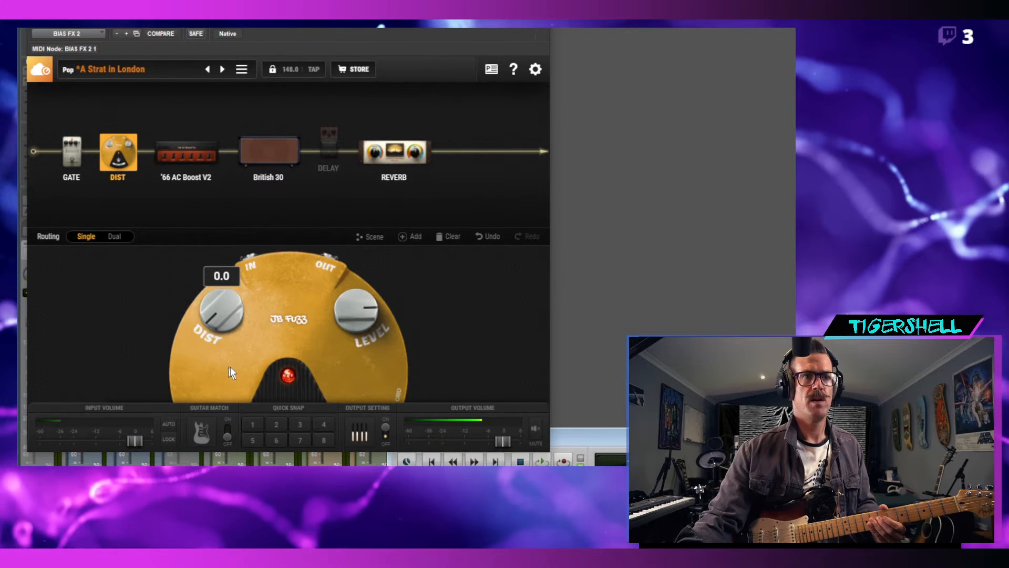
drag(351, 320, 355, 345)
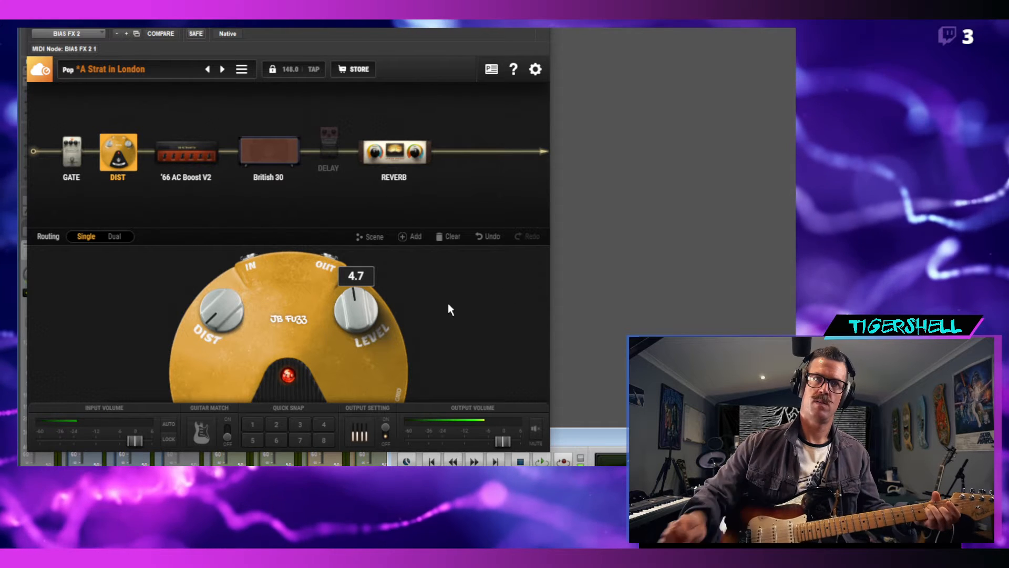
scroll(363, 338, down, 5)
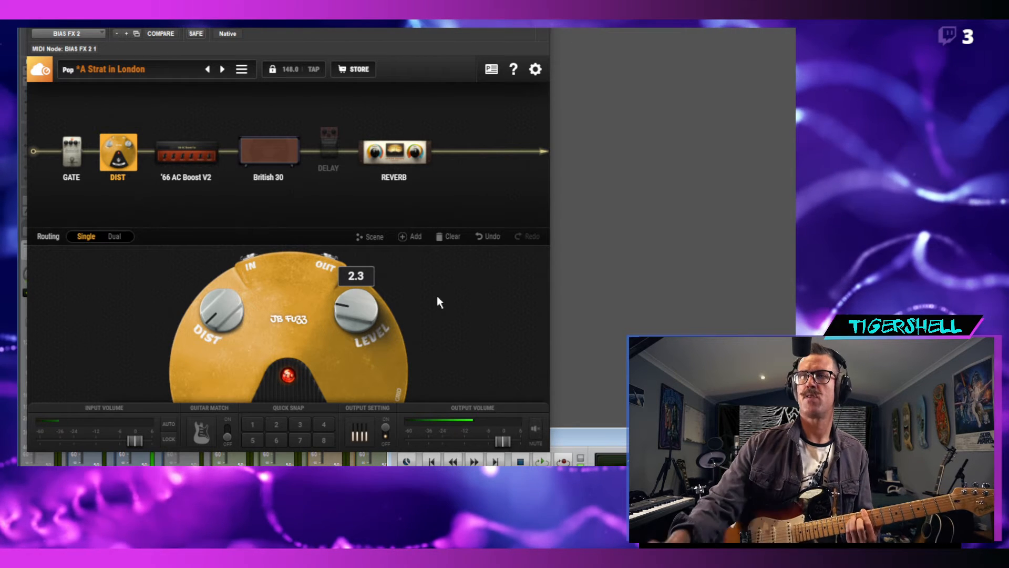
scroll(363, 310, up, 2)
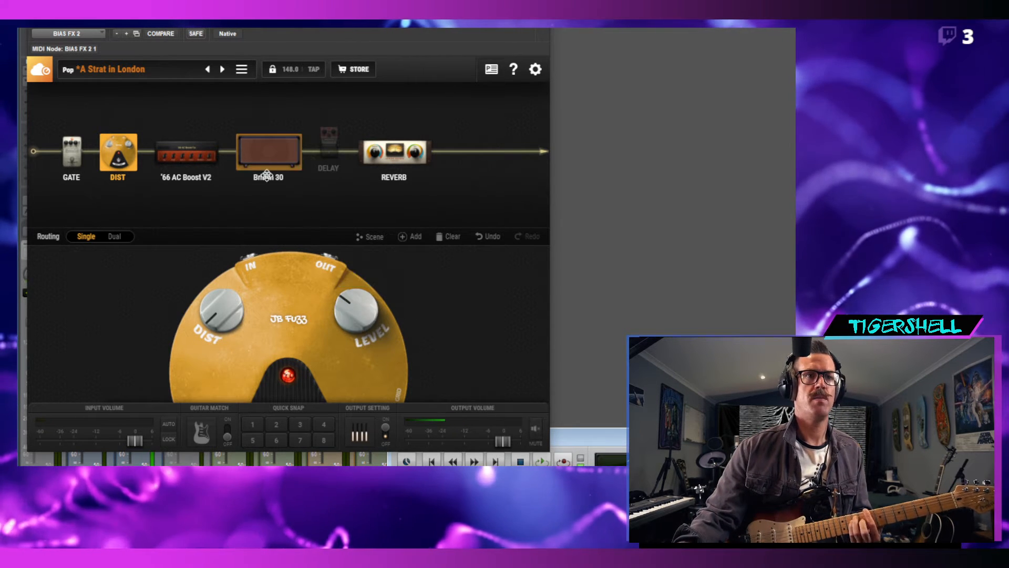
- Open the British 30 cabinet's mic settings, and switch to the browser's Equipboard page to view Bernard Sumner's guitars
click(275, 157)
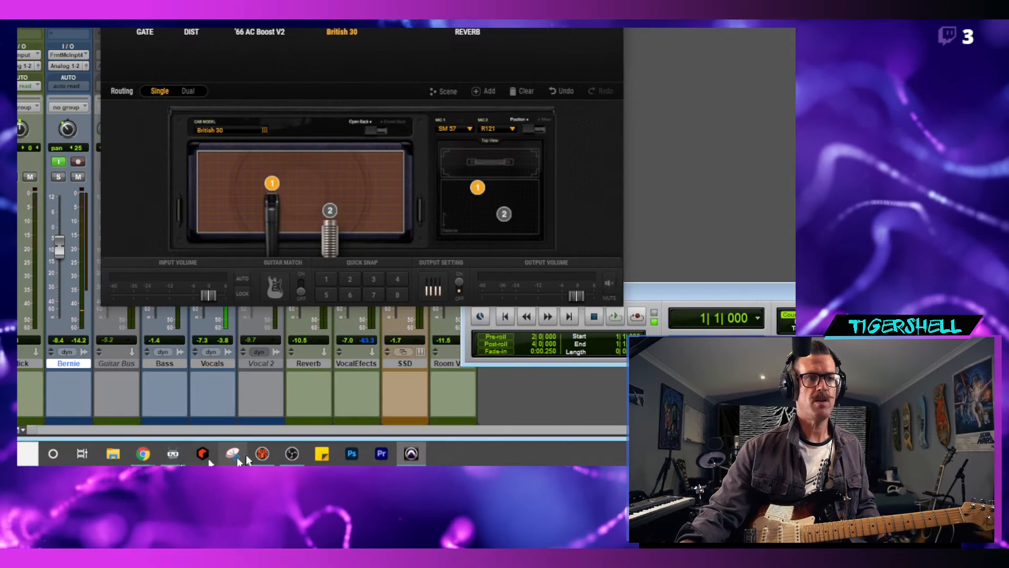
mouse_move(132, 446)
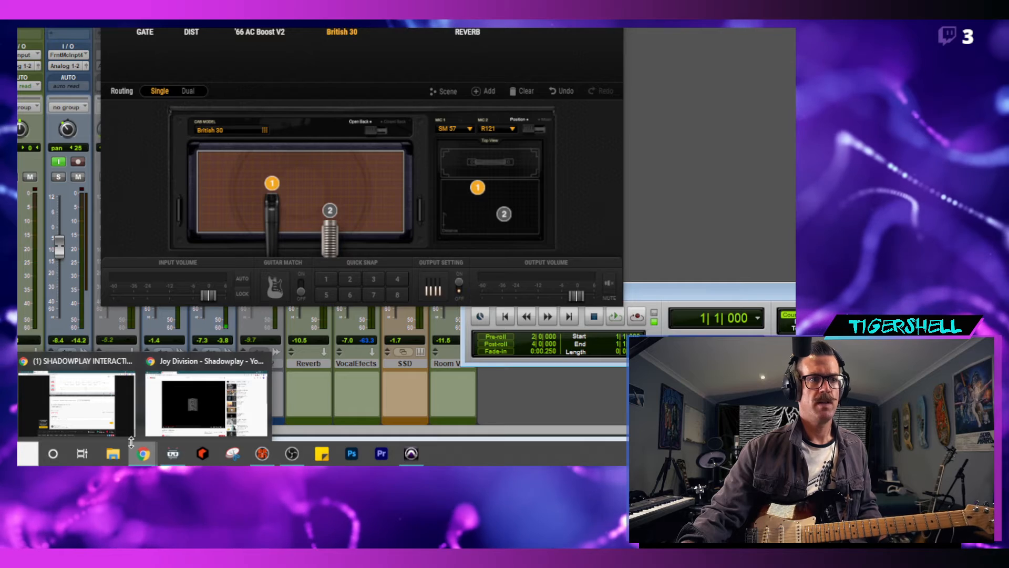
mouse_move(192, 421)
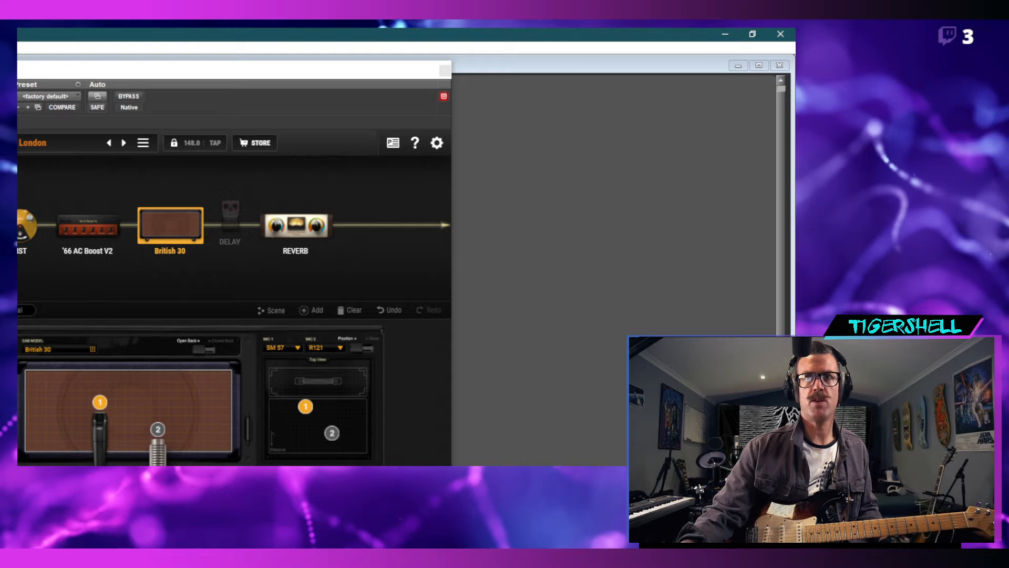
click(726, 34)
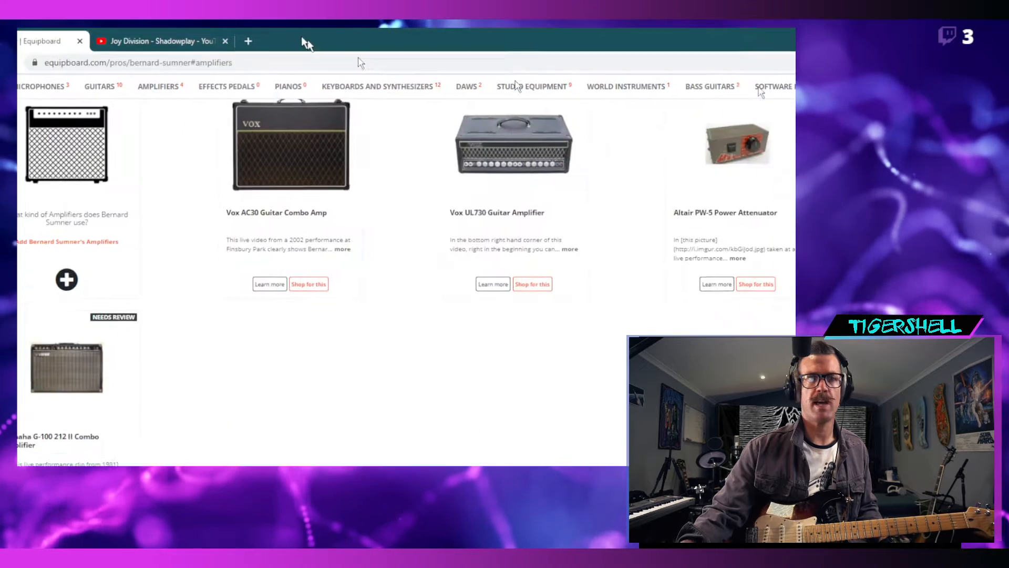
click(28, 84)
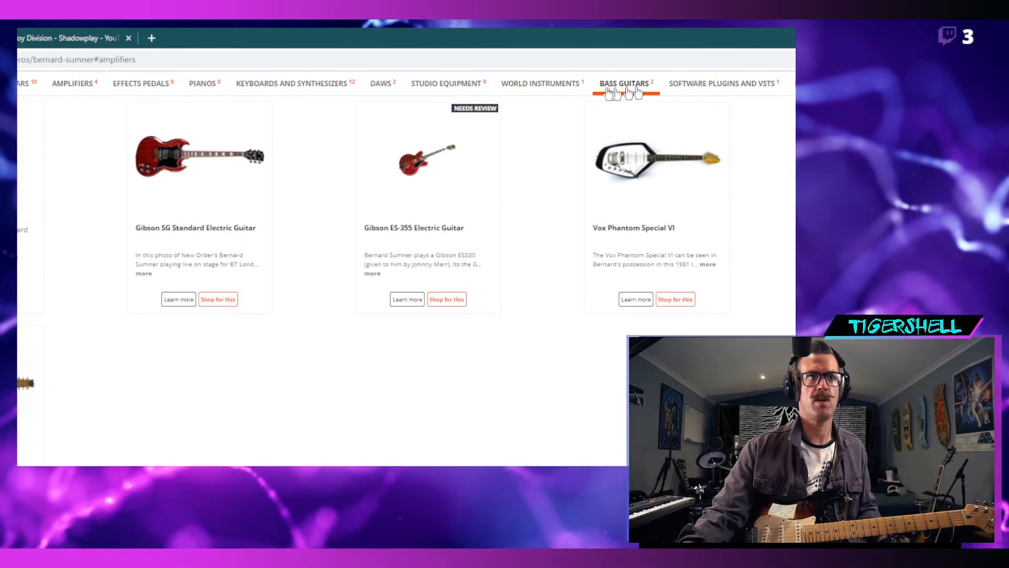
- Look through Bernard Sumner's studio equipment and microphones on Equipboard, and return to Pro Tools
click(440, 90)
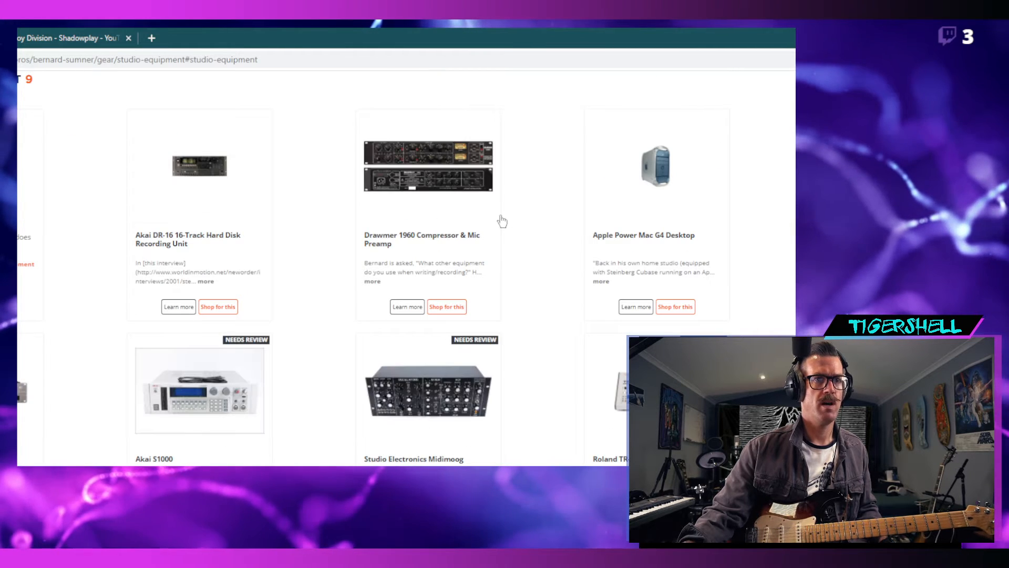
scroll(502, 220, down, 5)
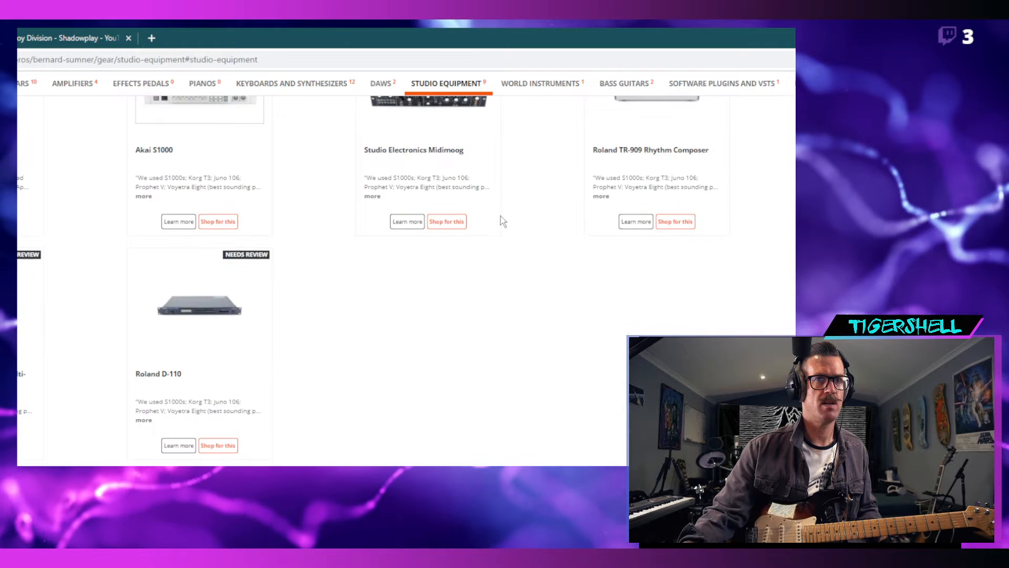
scroll(502, 221, up, 8)
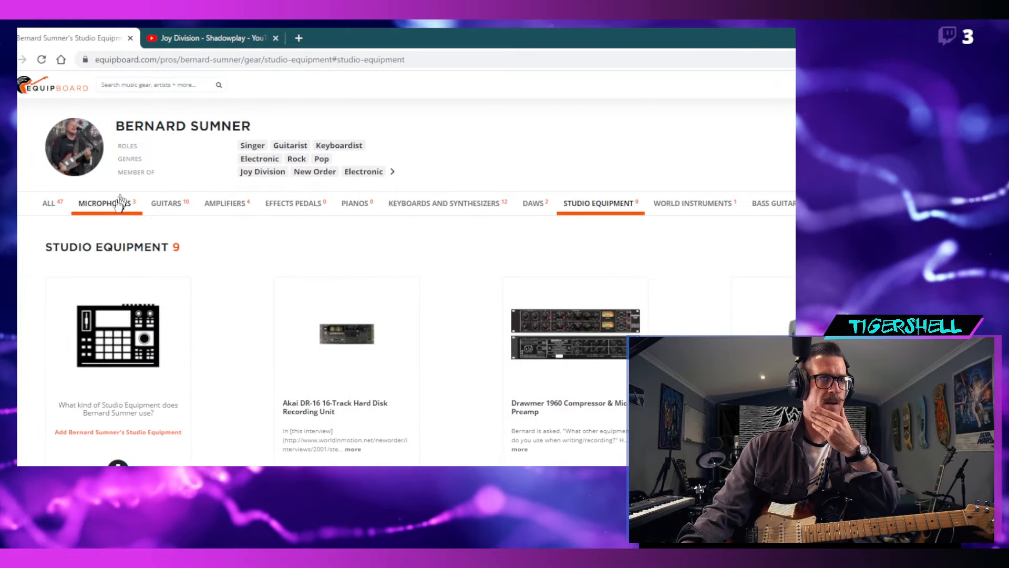
click(117, 204)
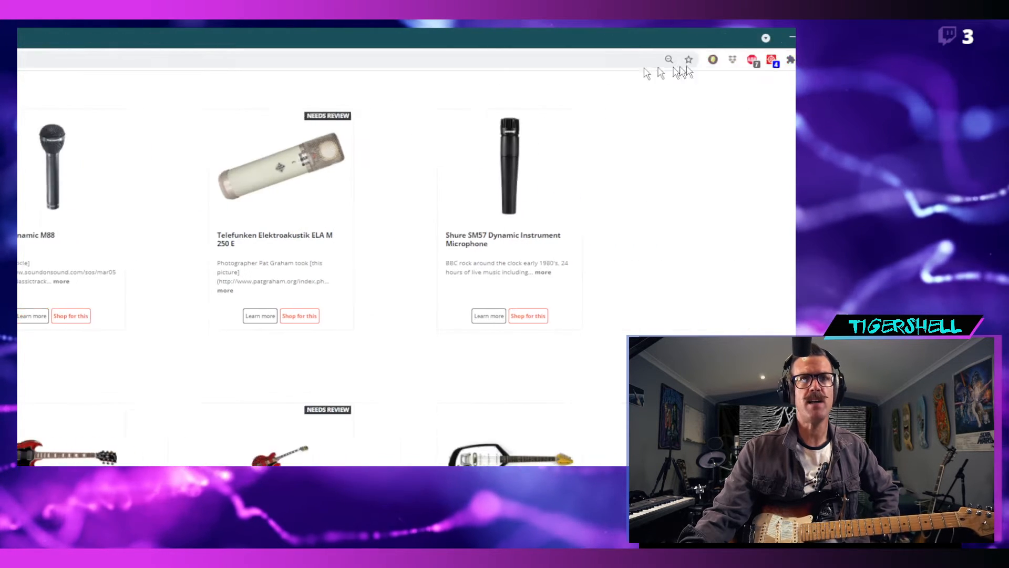
click(729, 35)
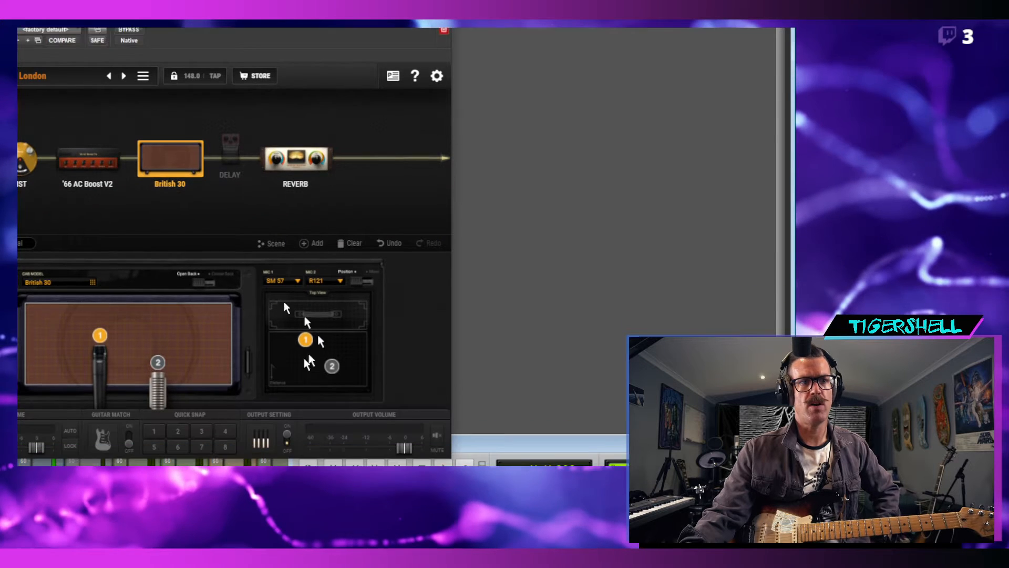
- Move the SM 57 closer to the British 30 cabinet, and change mic 2 to the C414
mouse_move(120, 350)
mouse_down()
mouse_move(134, 337)
mouse_move(122, 331)
mouse_move(135, 343)
mouse_move(115, 348)
mouse_up()
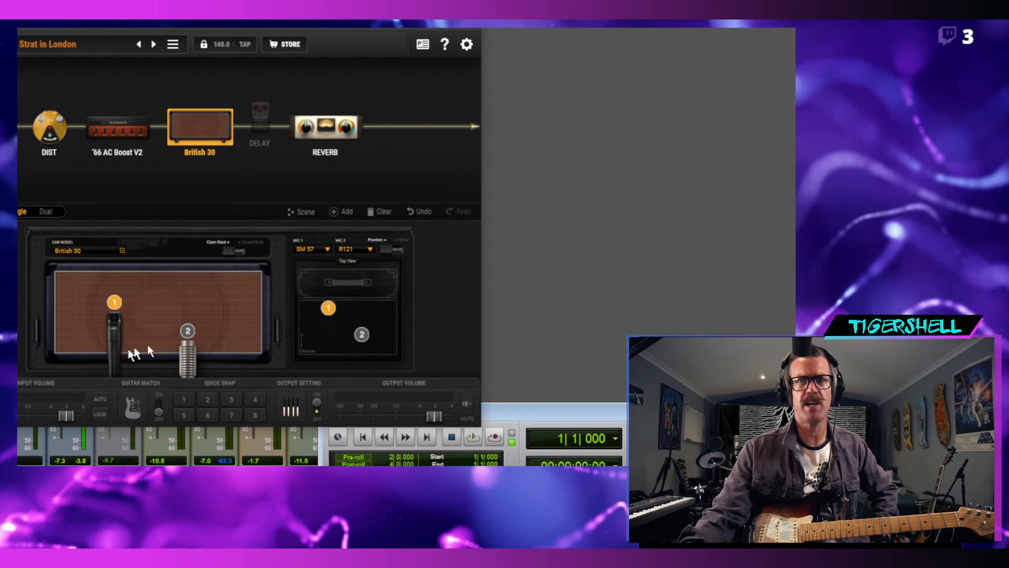
mouse_move(330, 307)
mouse_down()
mouse_move(337, 360)
mouse_move(329, 318)
mouse_move(326, 362)
mouse_move(326, 310)
mouse_move(341, 298)
mouse_up()
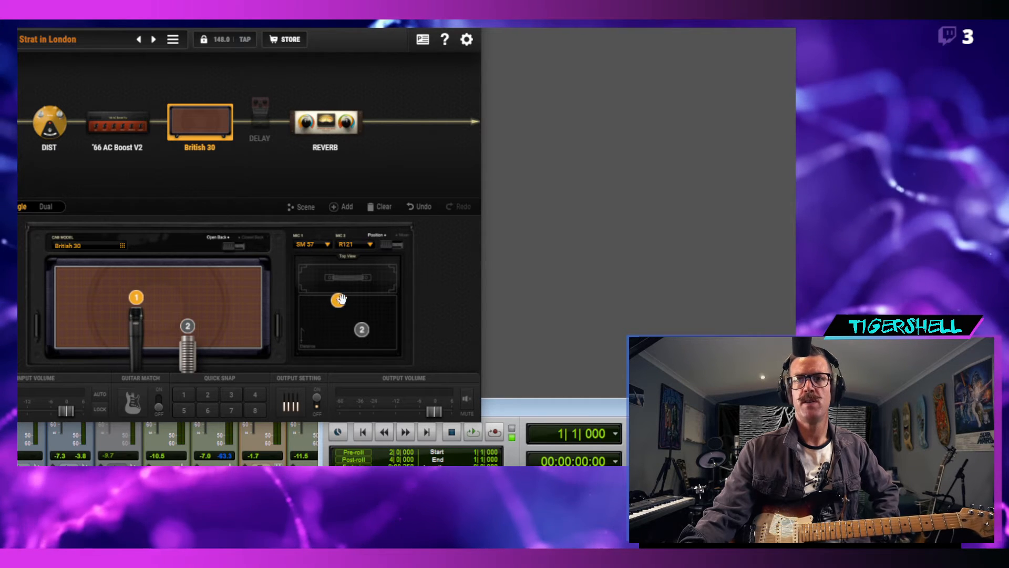
click(188, 326)
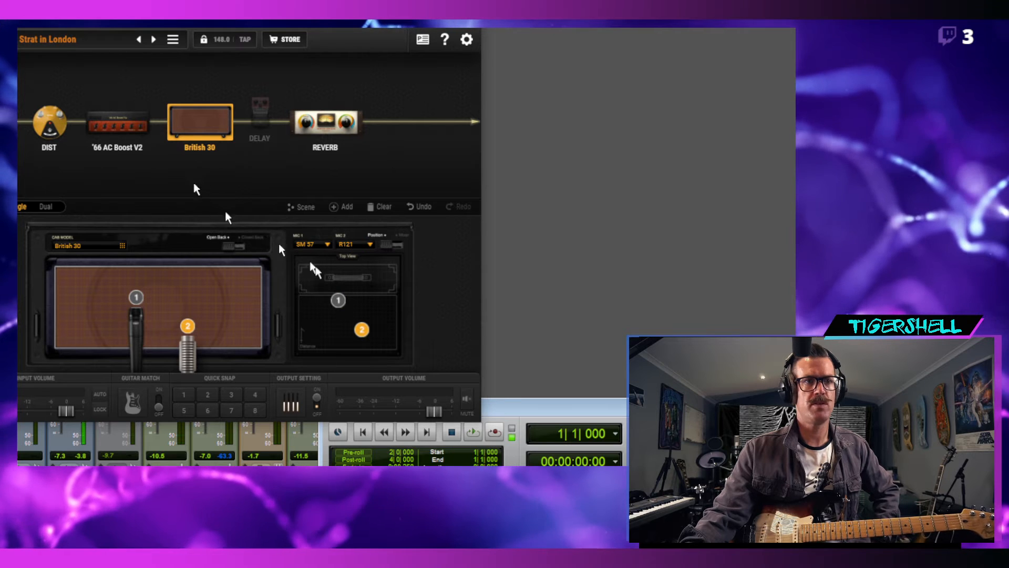
click(359, 247)
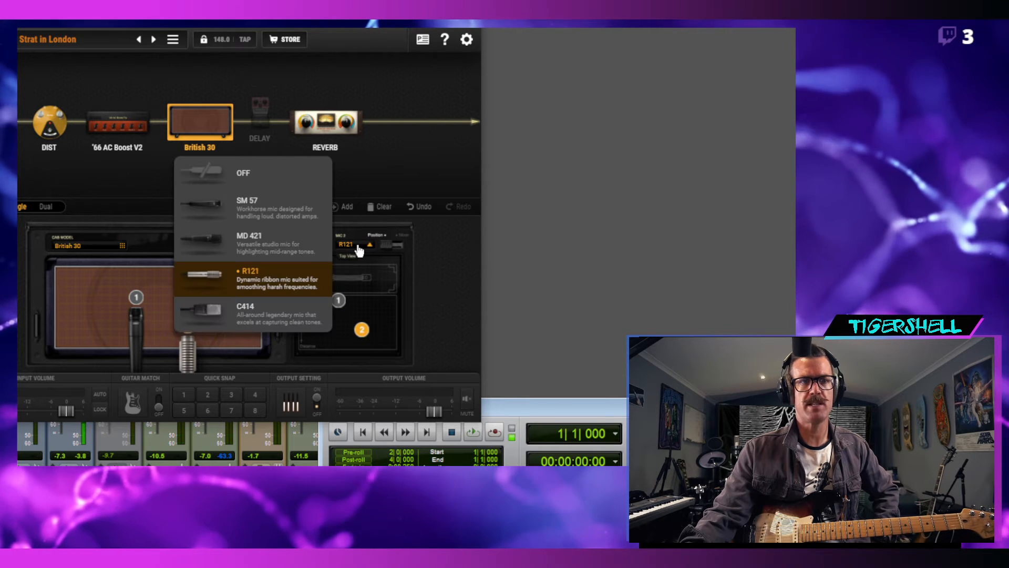
click(251, 319)
- Reposition the C414 and SM 57 in front of the British 30 cabinet, and try its open/closed back switch
drag(188, 353, 194, 354)
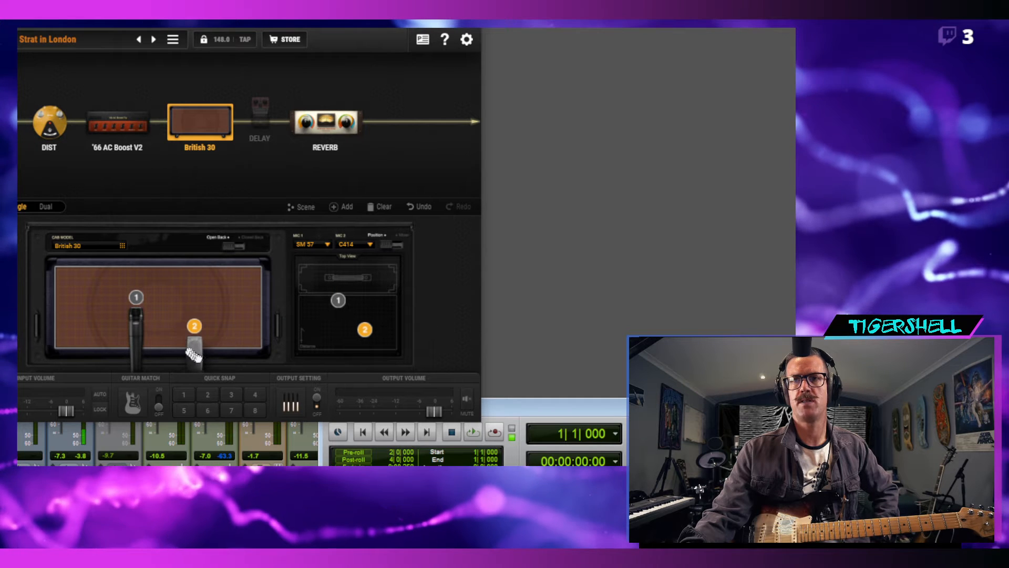
drag(368, 343, 368, 351)
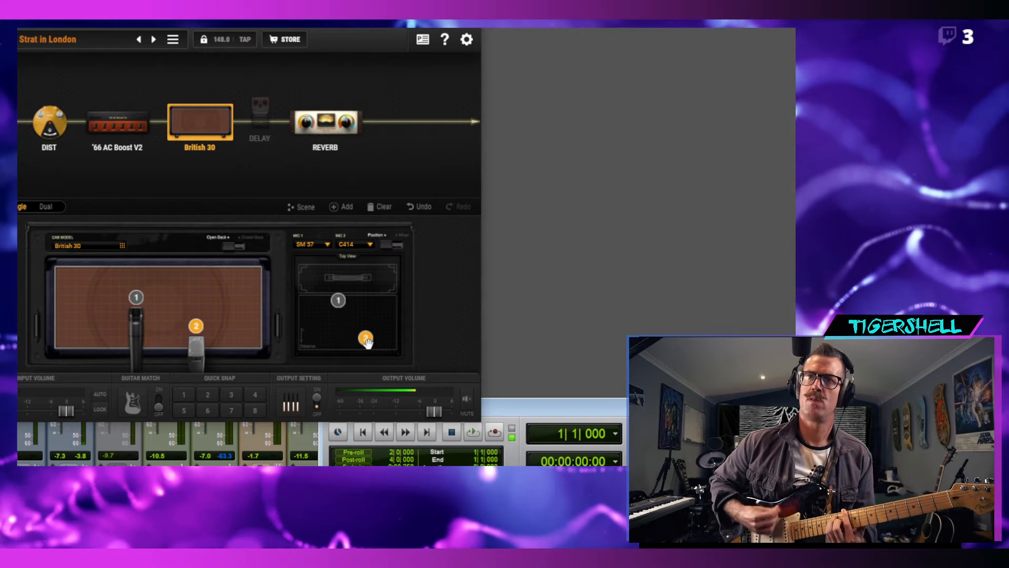
drag(191, 347, 239, 368)
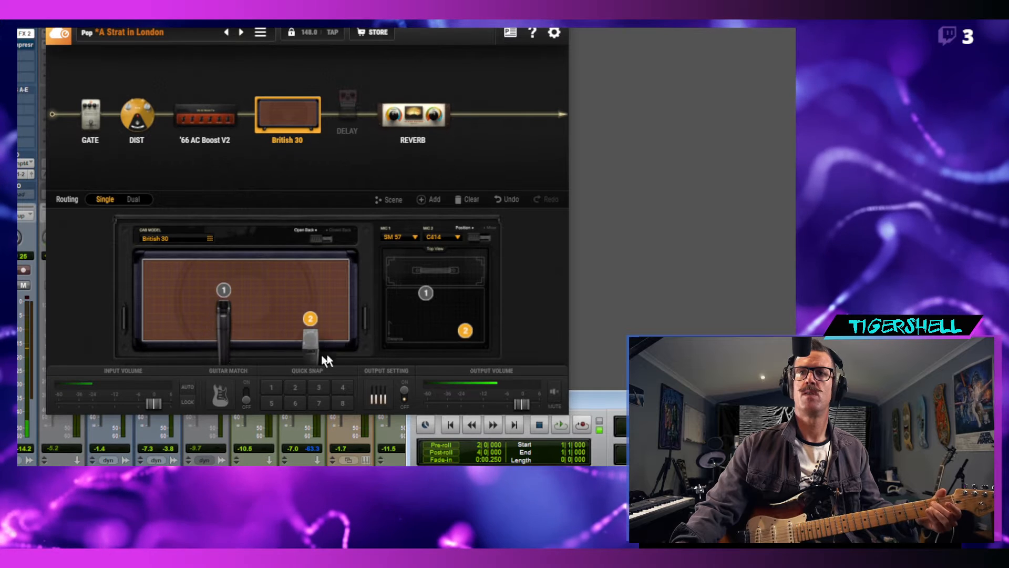
drag(324, 360, 300, 360)
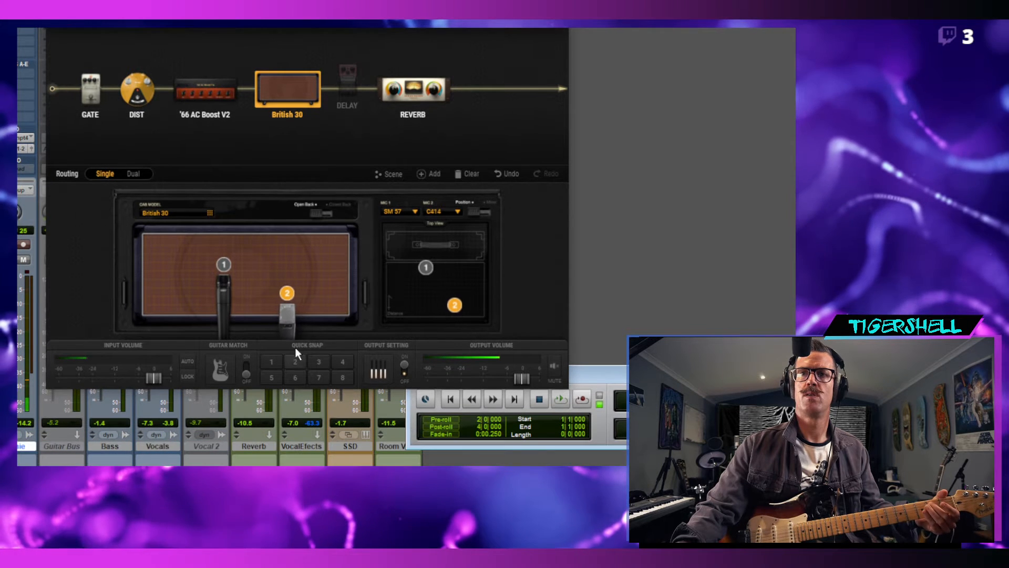
mouse_move(213, 318)
mouse_down()
mouse_move(251, 318)
mouse_move(205, 316)
mouse_move(221, 314)
mouse_up()
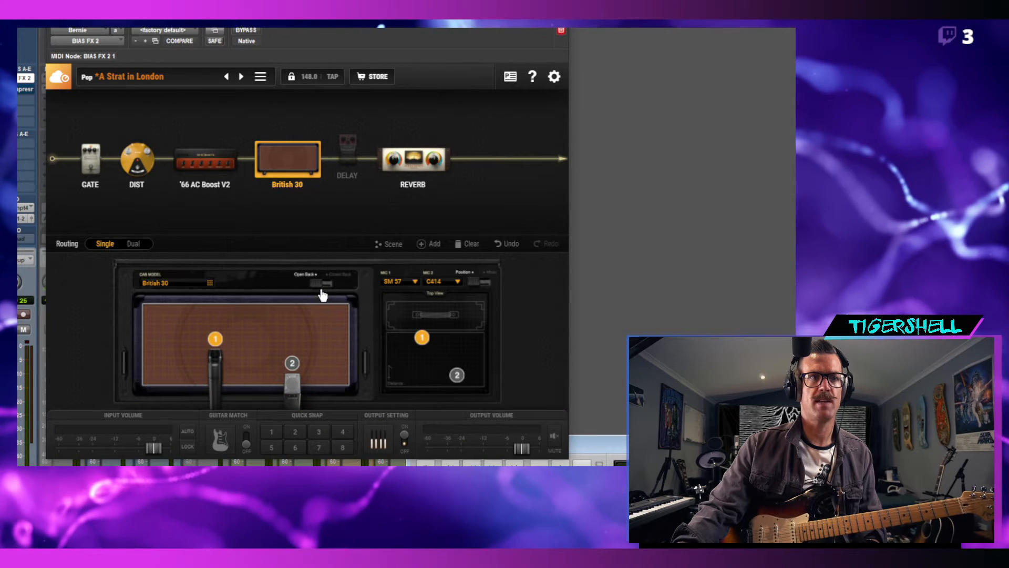
click(327, 284)
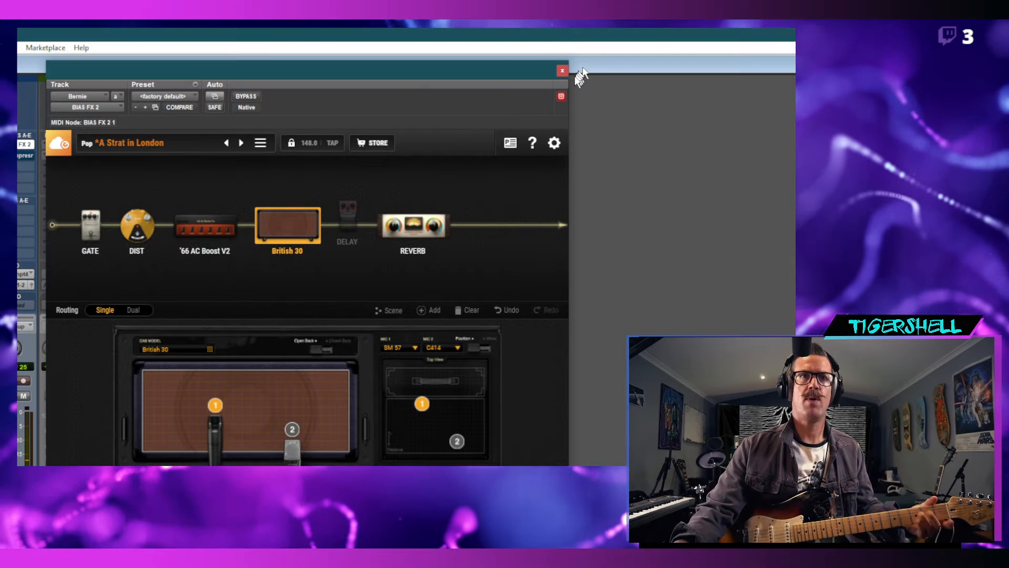
- Close BIAS FX 2 and record-enable the Bernie track
click(565, 73)
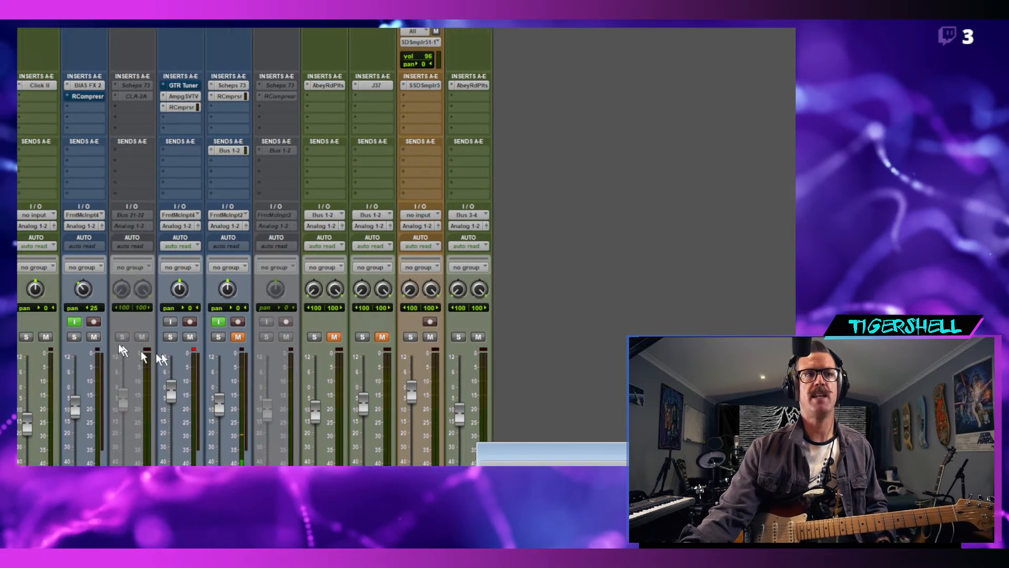
click(143, 322)
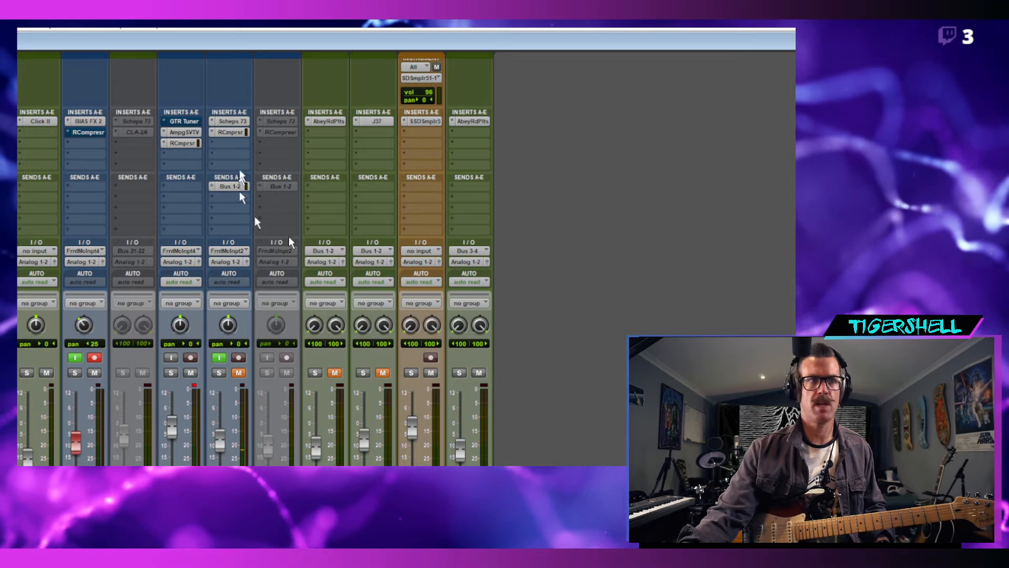
- Open the Bass track's GTR Tuner out of bypass for tuning the guitar, and move input monitoring from Bernie to Bass
click(183, 121)
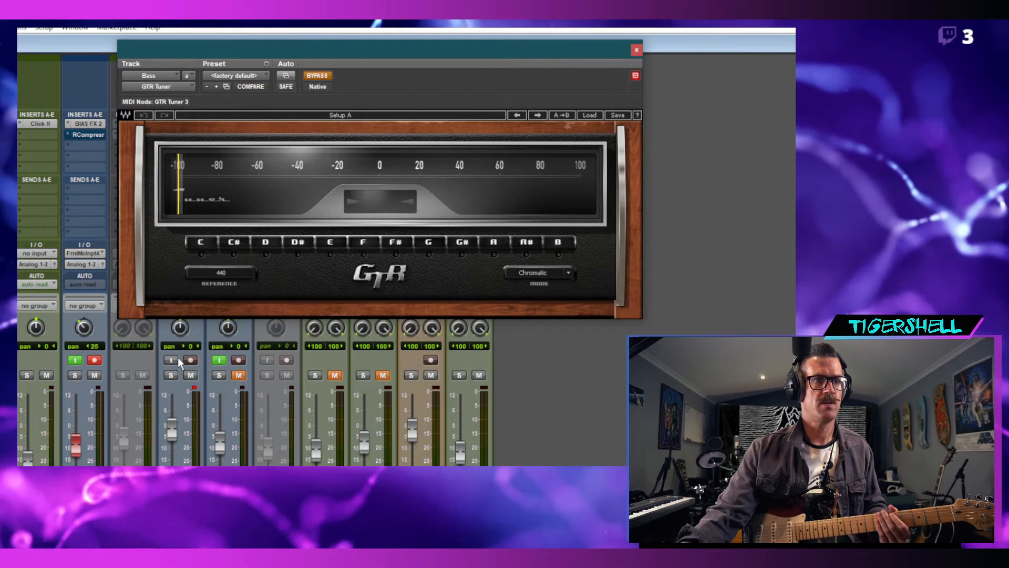
click(173, 360)
click(76, 361)
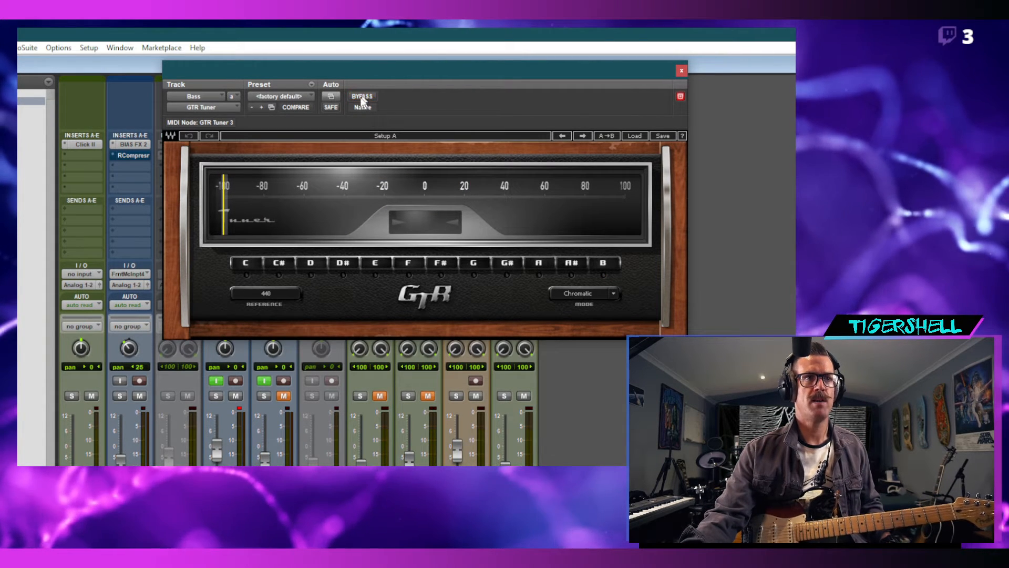
- Close the GTR Tuner, turn off input monitoring on Bass, and record-enable the Bernie track
click(682, 71)
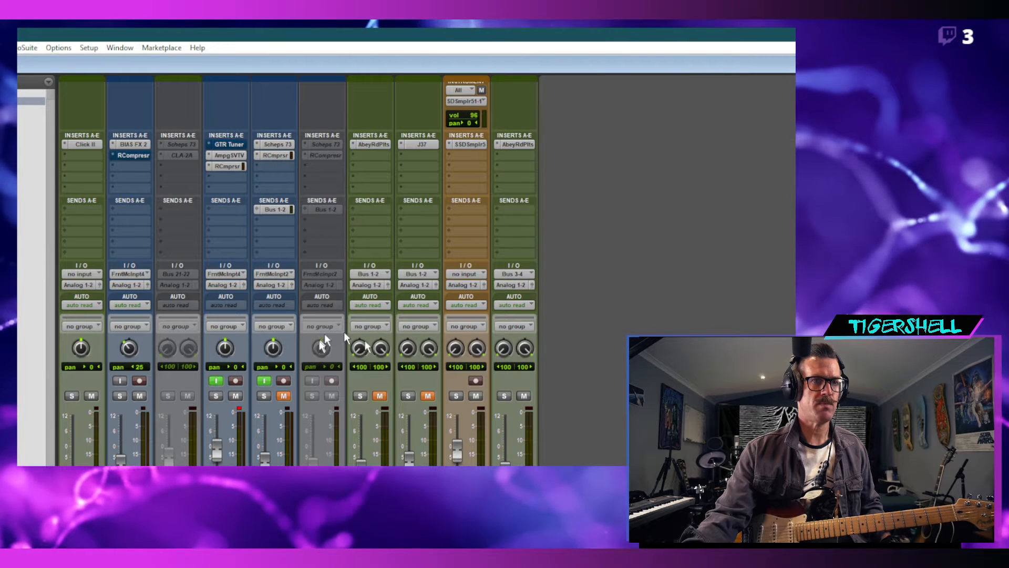
click(215, 381)
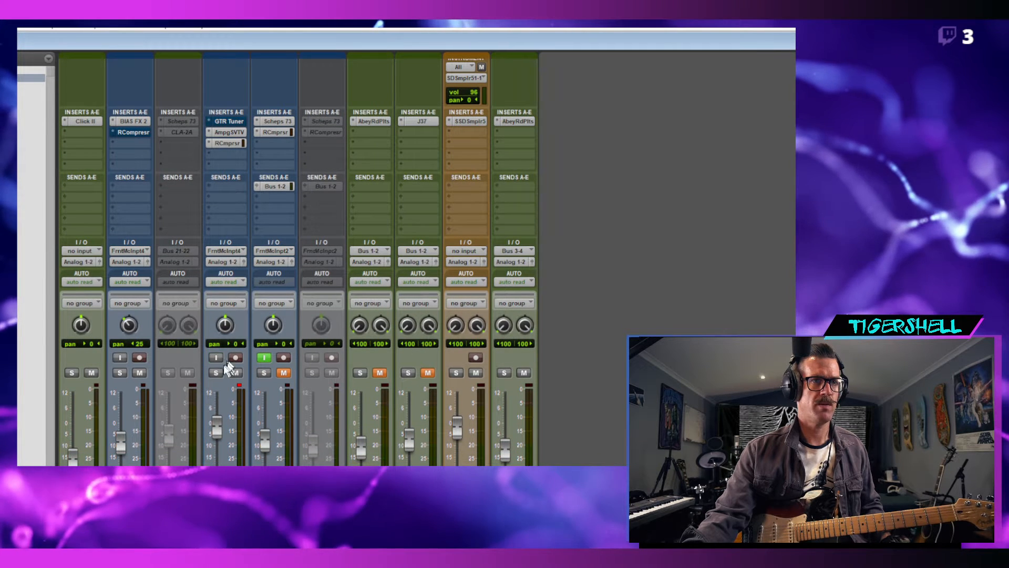
click(139, 358)
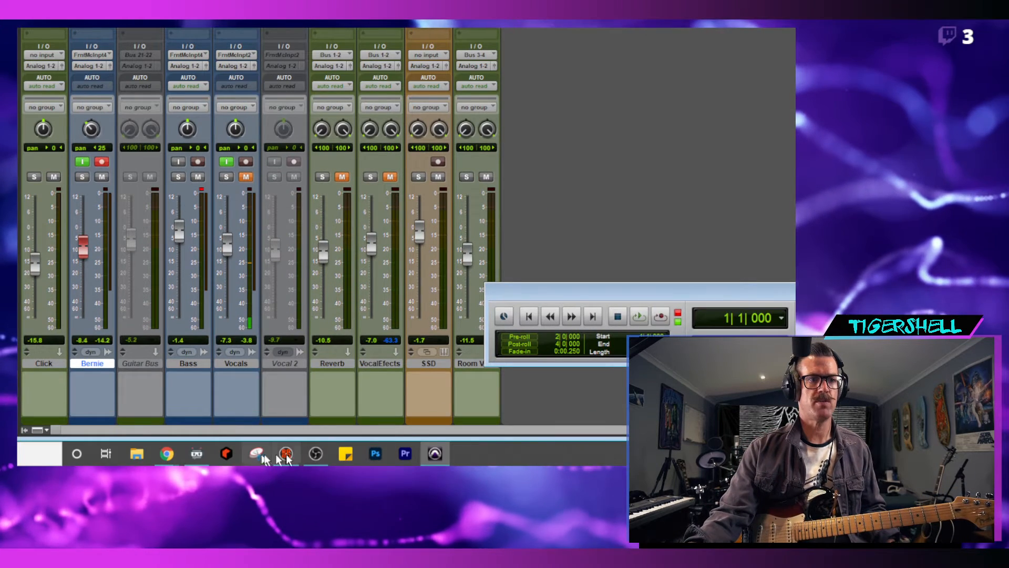
- Show the Edit window and record a full guitar take on the Bernie track from the session start
mouse_move(169, 459)
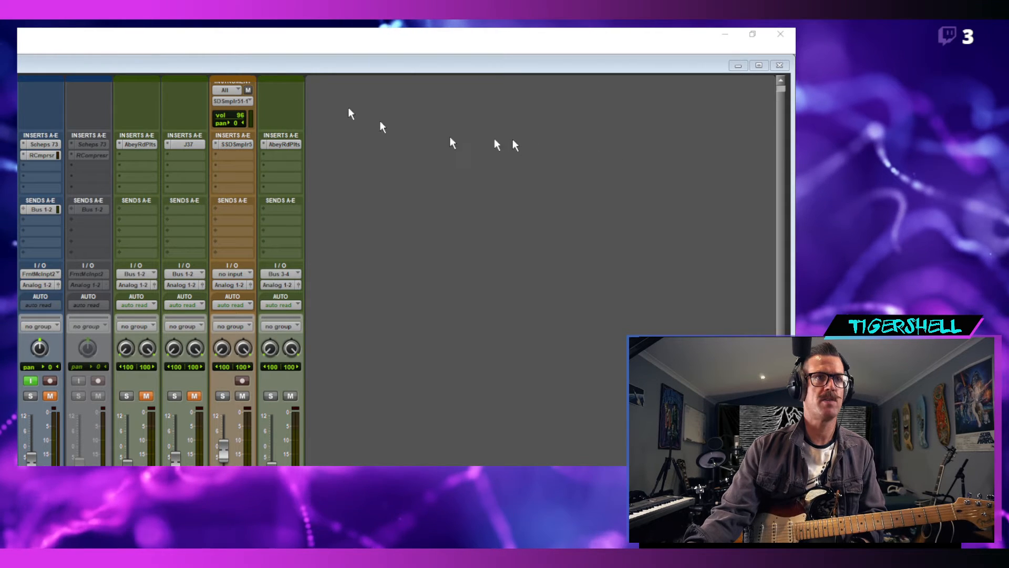
click(300, 64)
key(ctrl+equal)
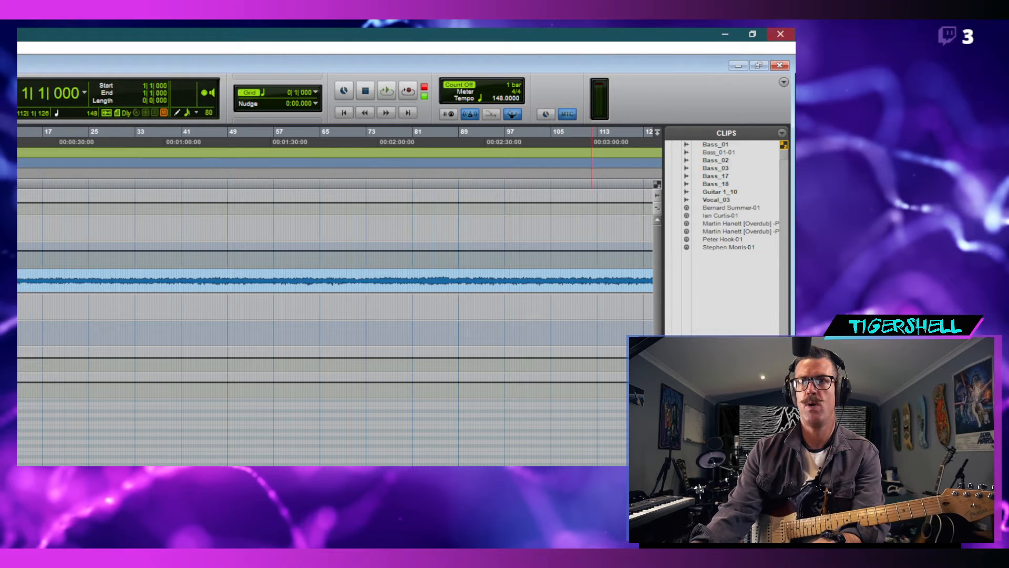
key(ctrl+space)
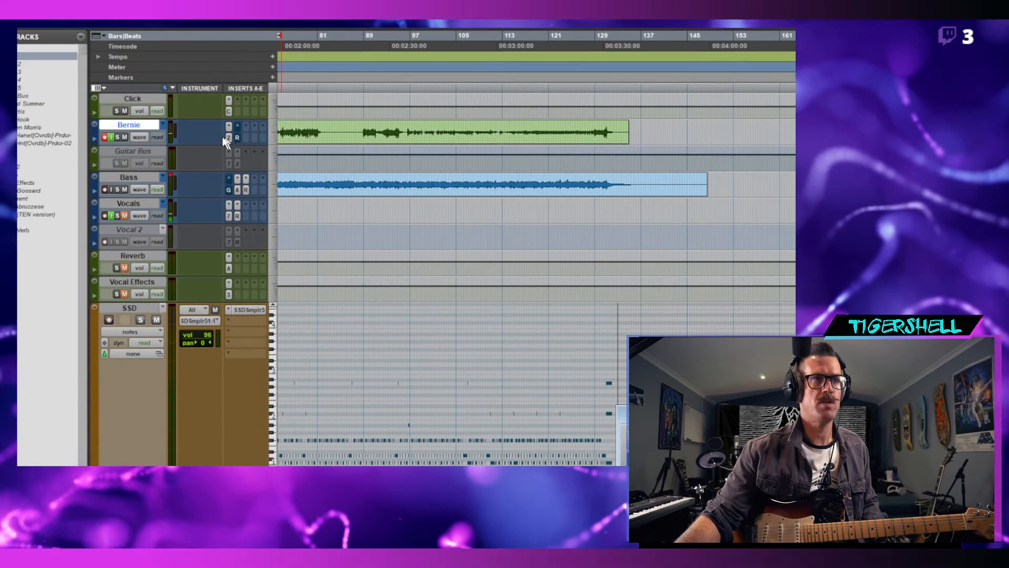
- Raise the JB Fuzz distortion in the Bernie track's BIAS FX 2, and check the spring reverb before closing the plug-in
click(229, 76)
click(358, 138)
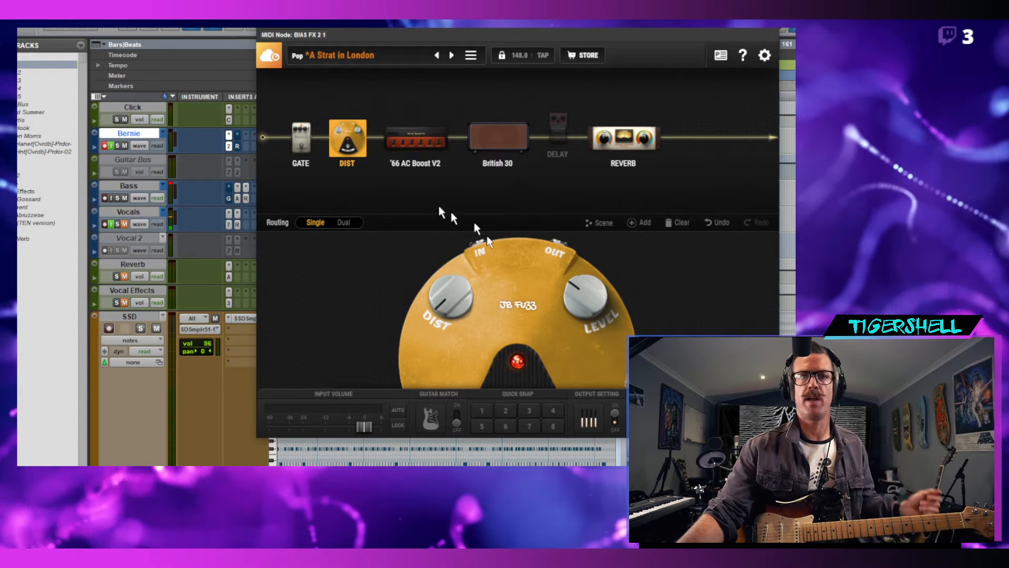
drag(460, 297, 453, 276)
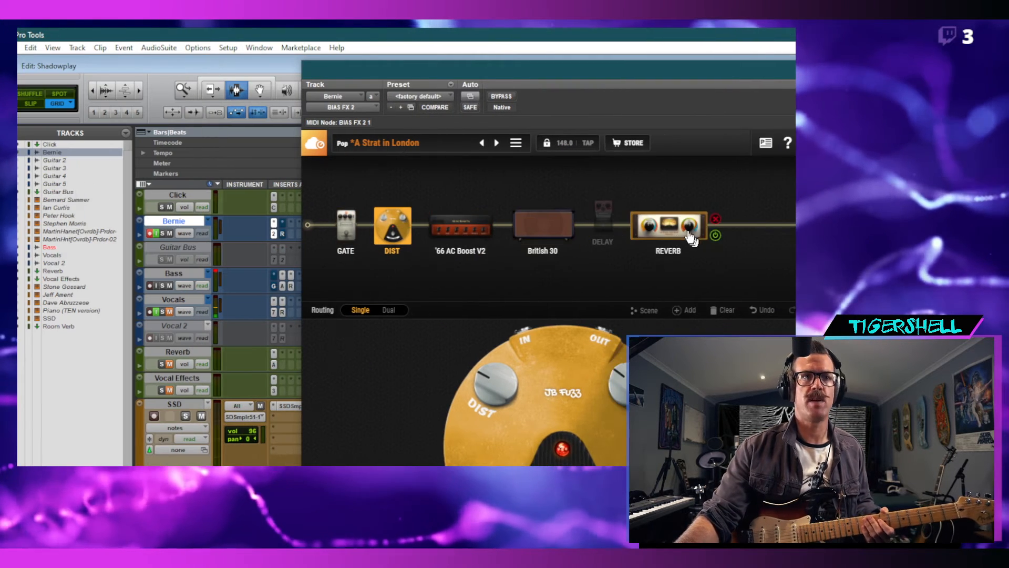
click(690, 240)
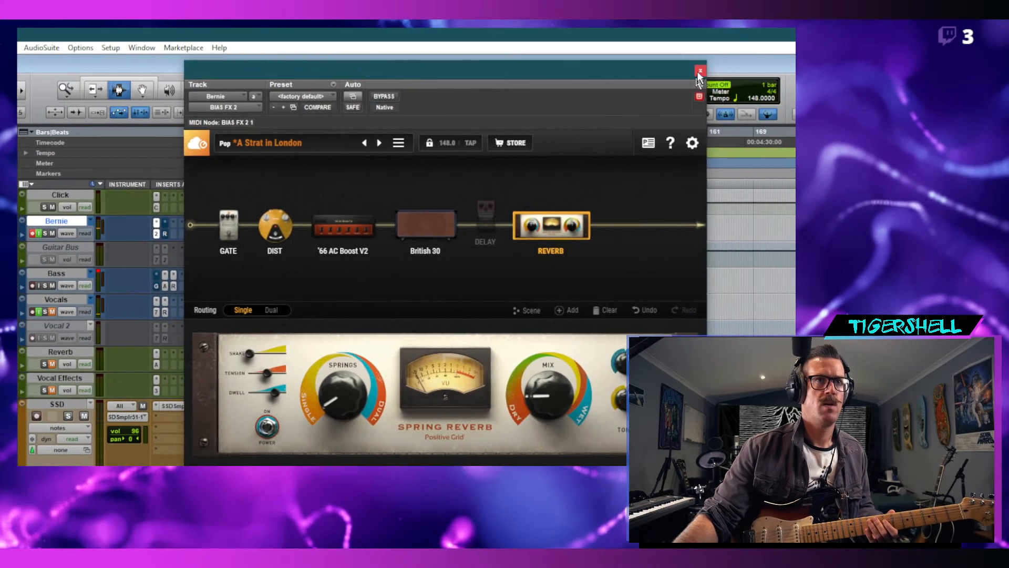
click(698, 73)
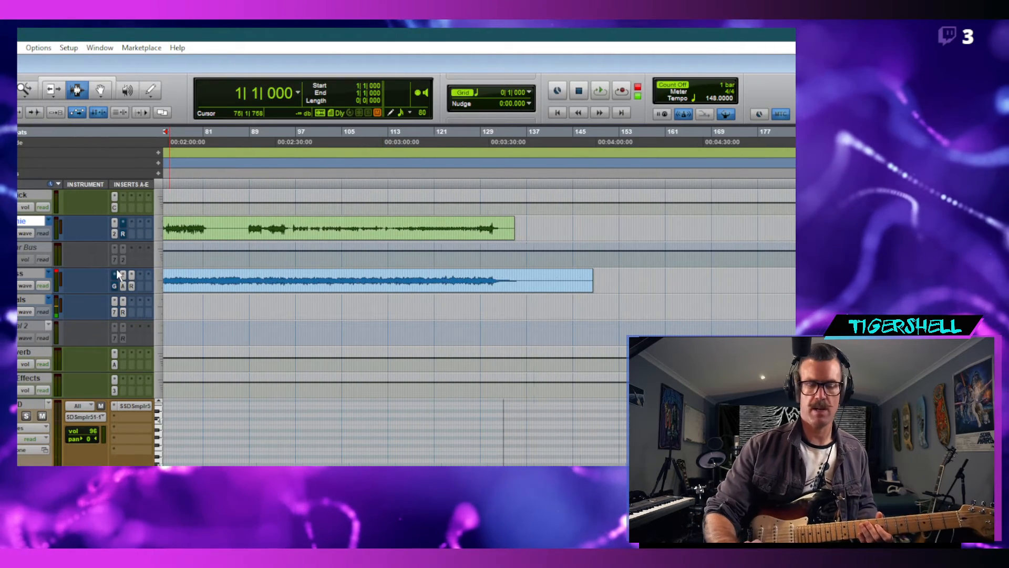
- Return to the session start and try recording a second guitar take on the Bernie track
key(Return)
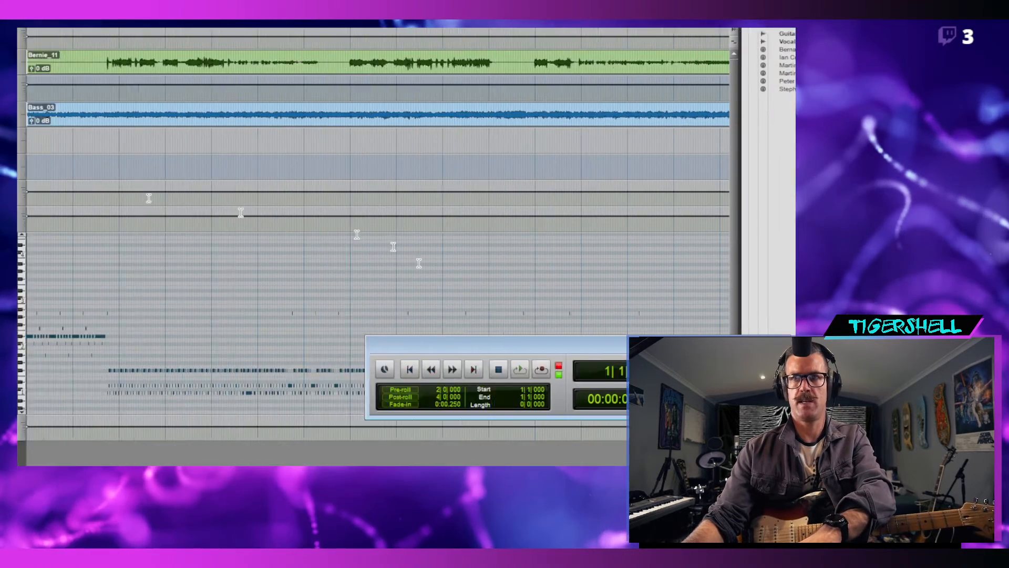
mouse_move(357, 442)
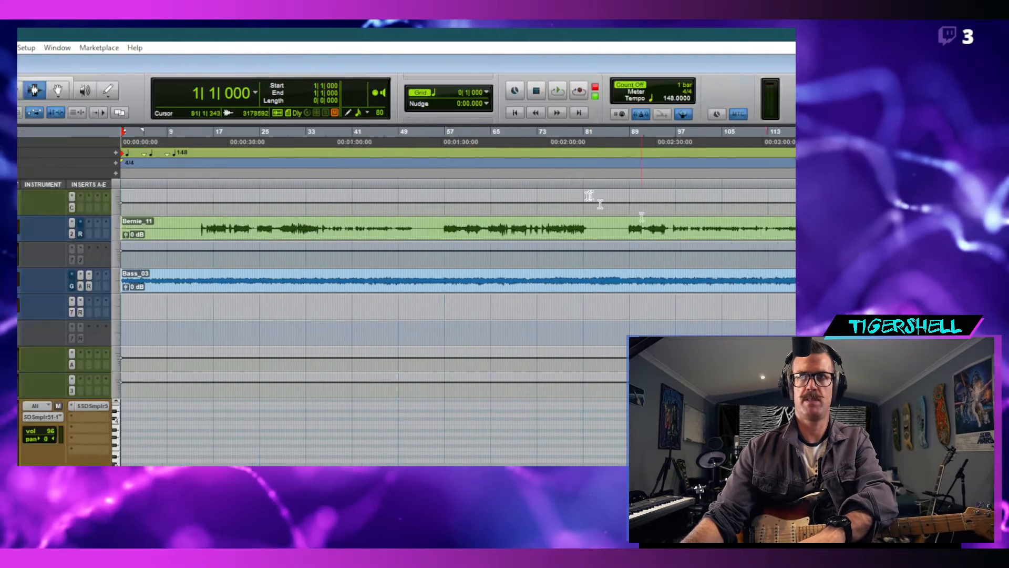
key(ctrl+space)
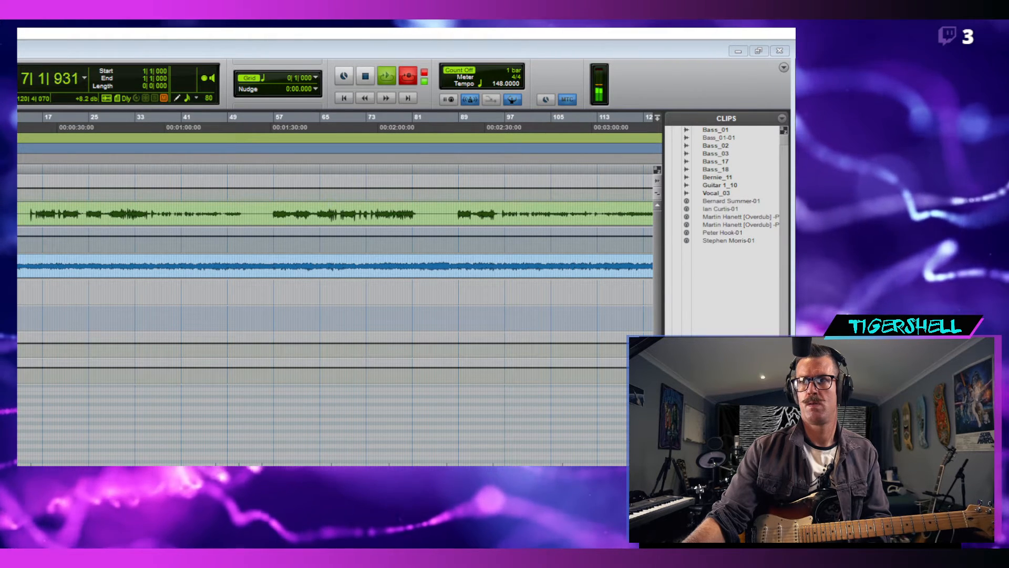
- Switch to Chrome to follow the Shadowplay tab in full screen, stop its playback, and return to Pro Tools
key(alt+Tab)
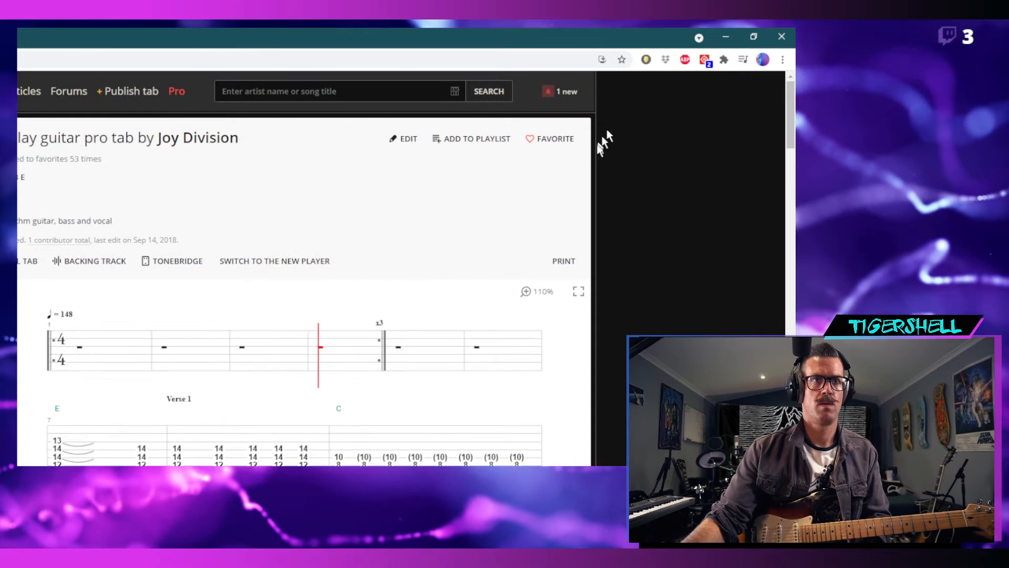
click(578, 292)
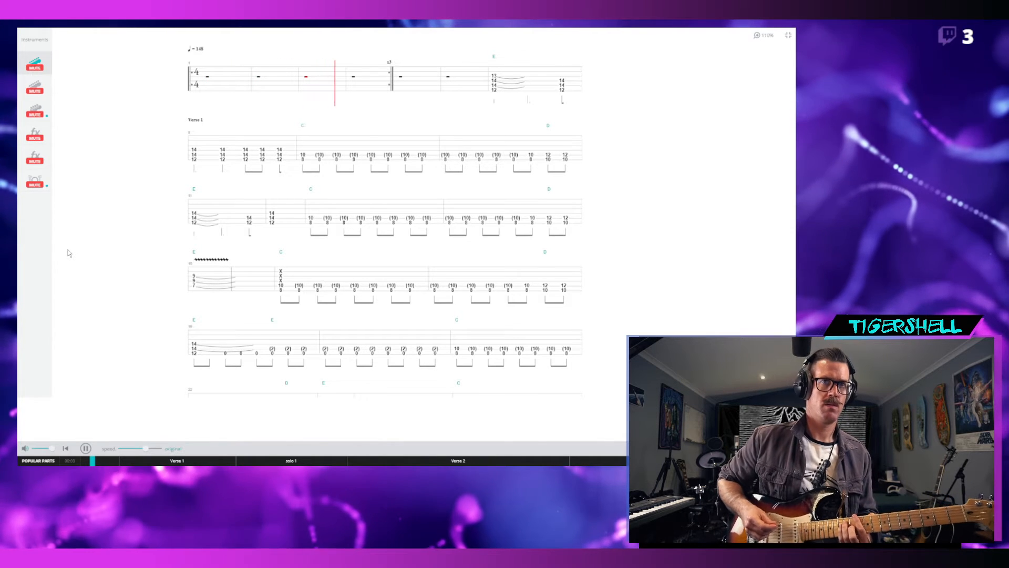
key(Right)
key(space)
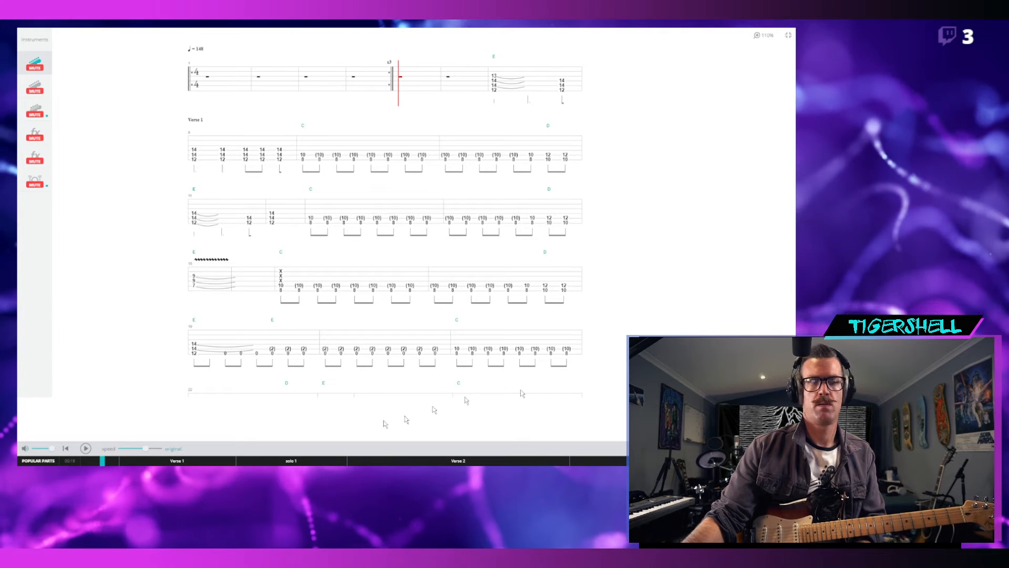
click(792, 41)
click(425, 457)
click(314, 297)
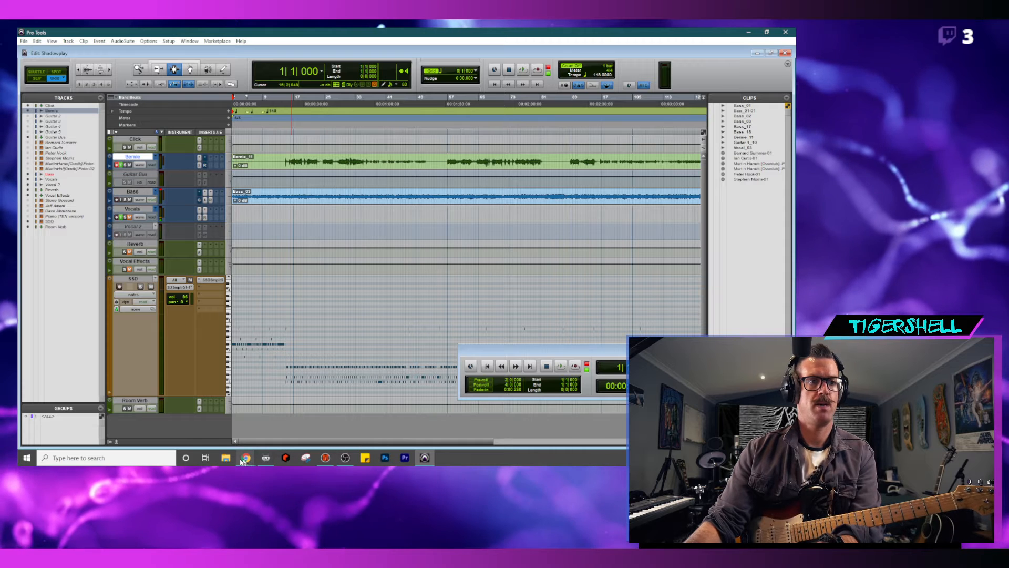
- Record a new full guitar take on the Bernie track while following the playing Shadowplay tab on Ultimate Guitar in Chrome
mouse_move(246, 459)
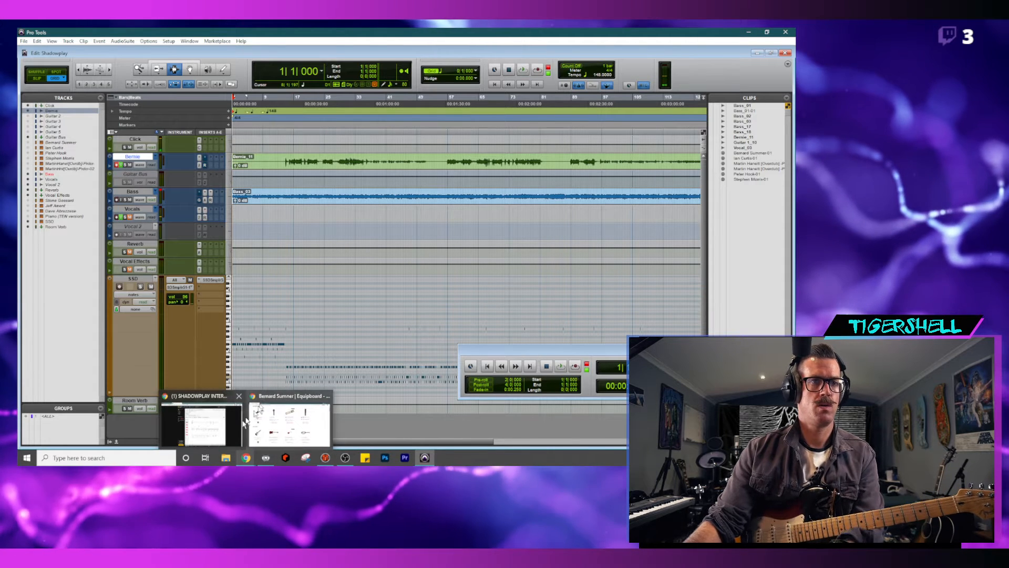
click(234, 431)
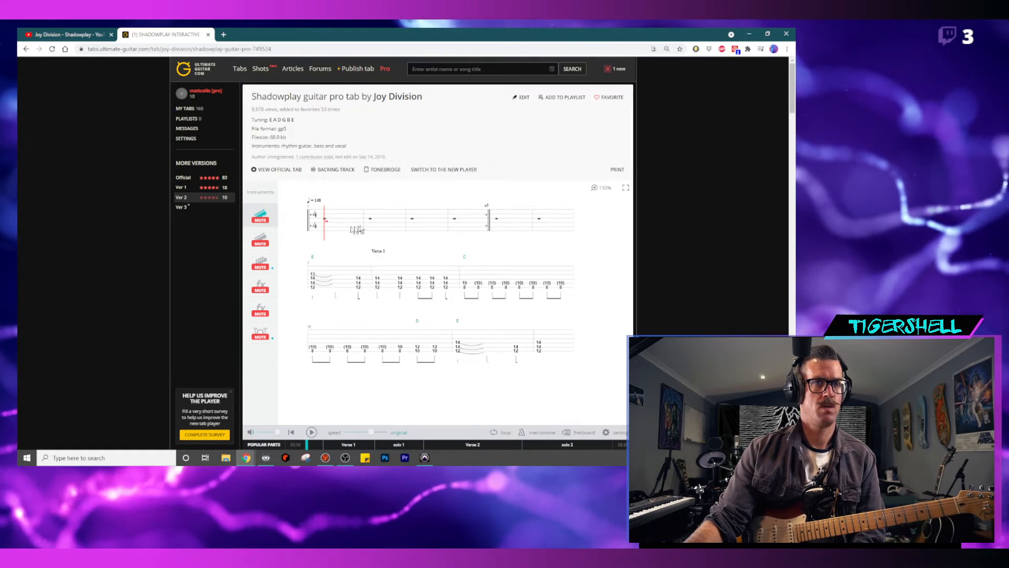
key(space)
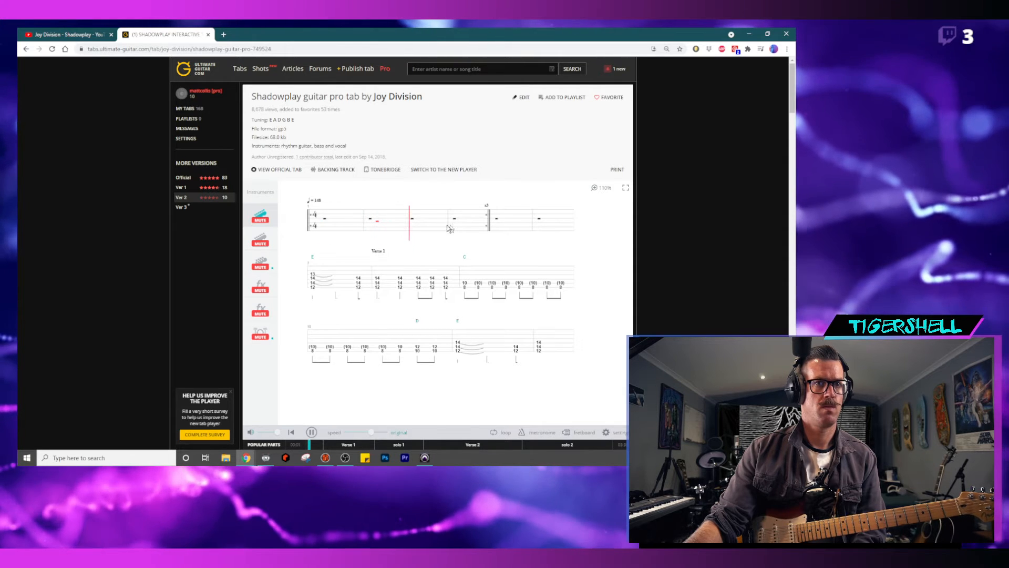
click(318, 226)
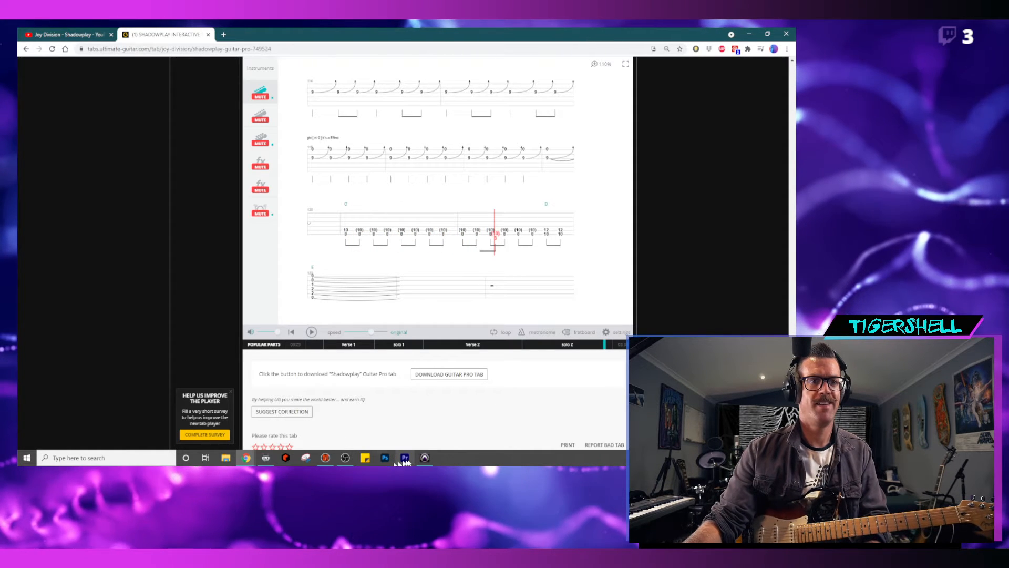
key(alt+Tab)
key(space)
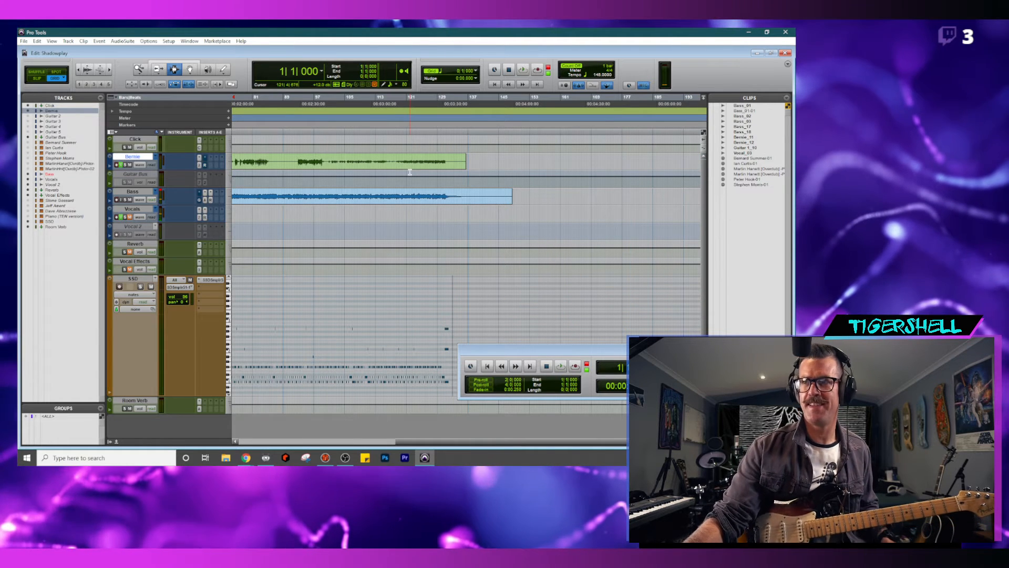
- Try to pull the Bernie guitar part earlier by deleting bars 13 to 15 of the new take in Shuffle mode
drag(357, 442, 234, 444)
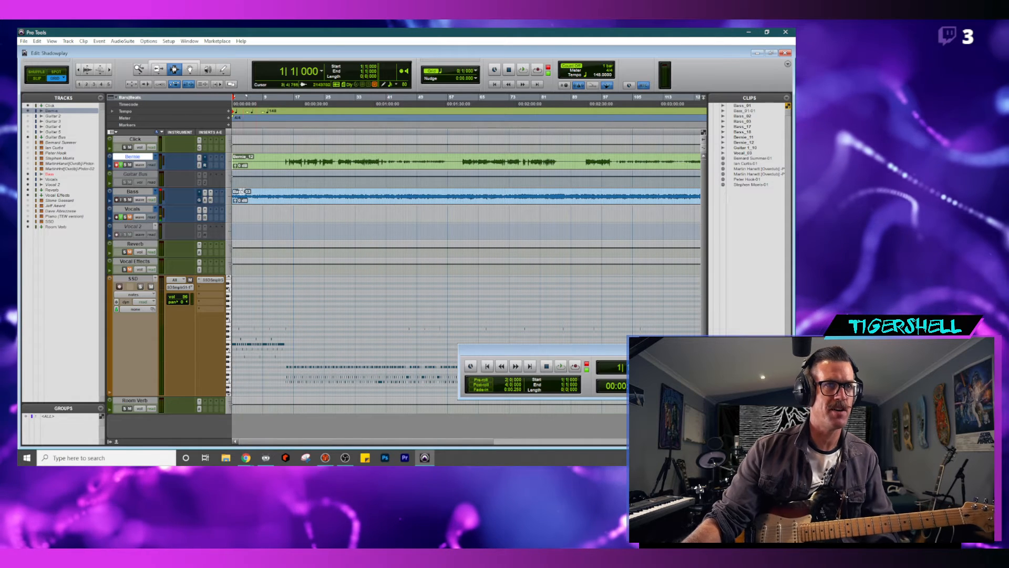
key(ctrl+])
key(ctrl+])
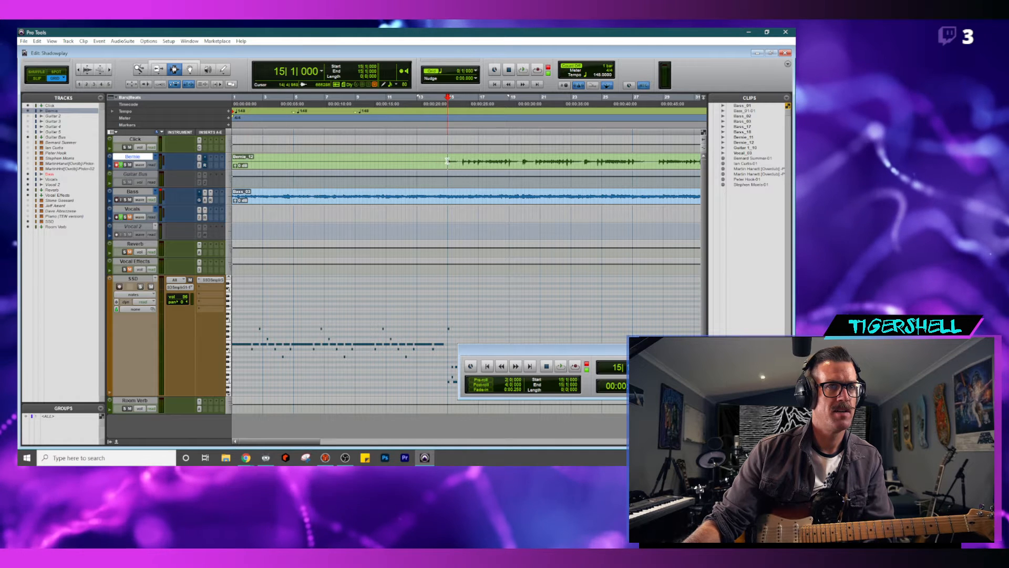
drag(448, 160, 417, 165)
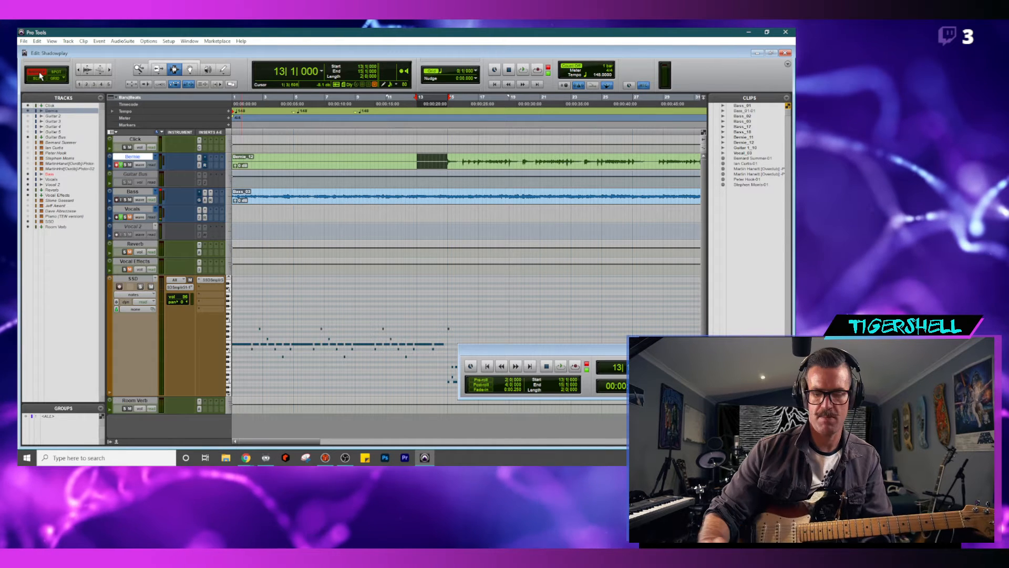
key(Delete)
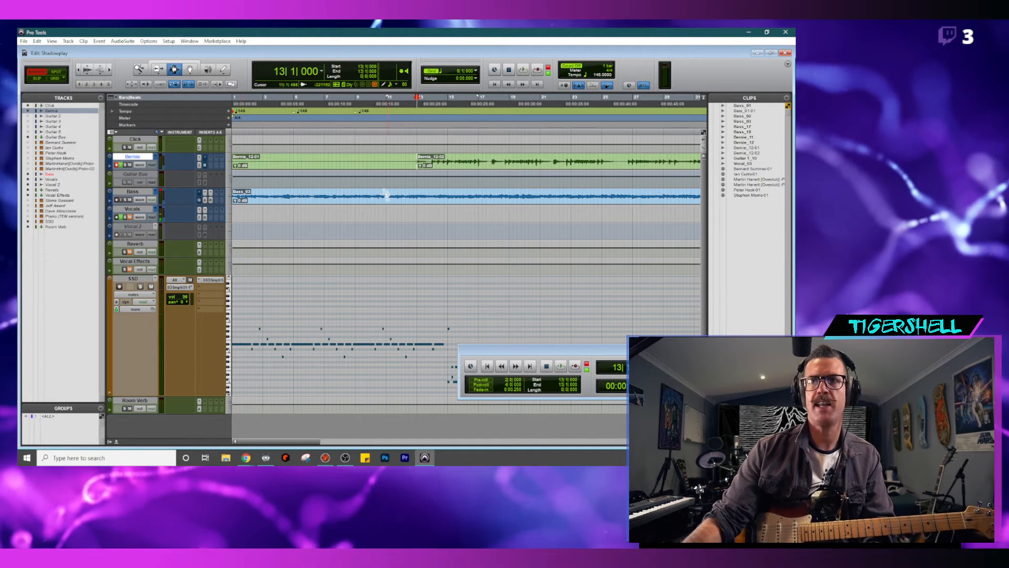
- Play back the shifted guitar entry, and undo the deletion of the two bars
key(space)
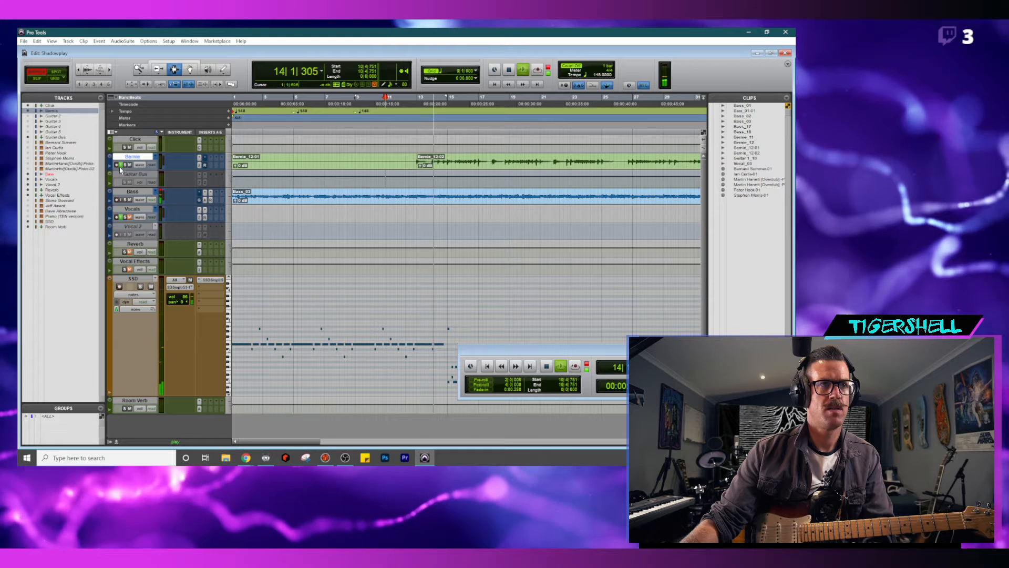
key(space)
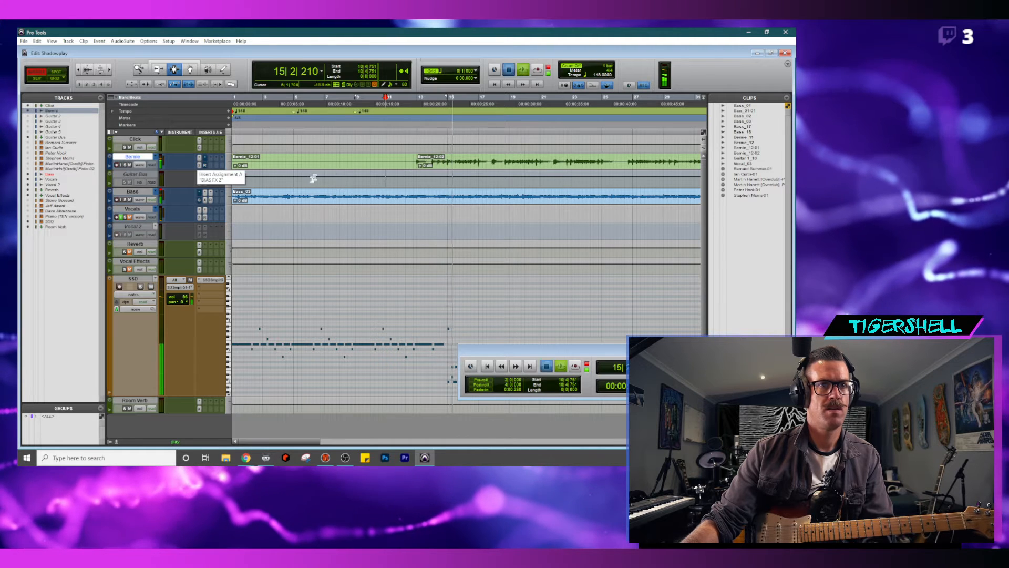
key(ctrl+z)
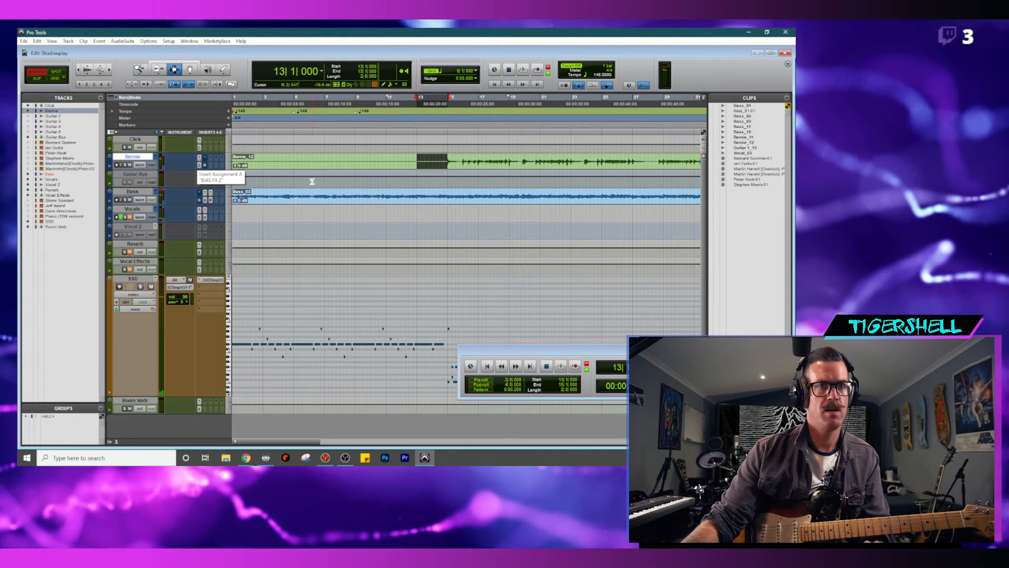
- Listen to the Bernie take from just before the guitar entry at 14|3|294, and stop playback
click(446, 161)
key(space)
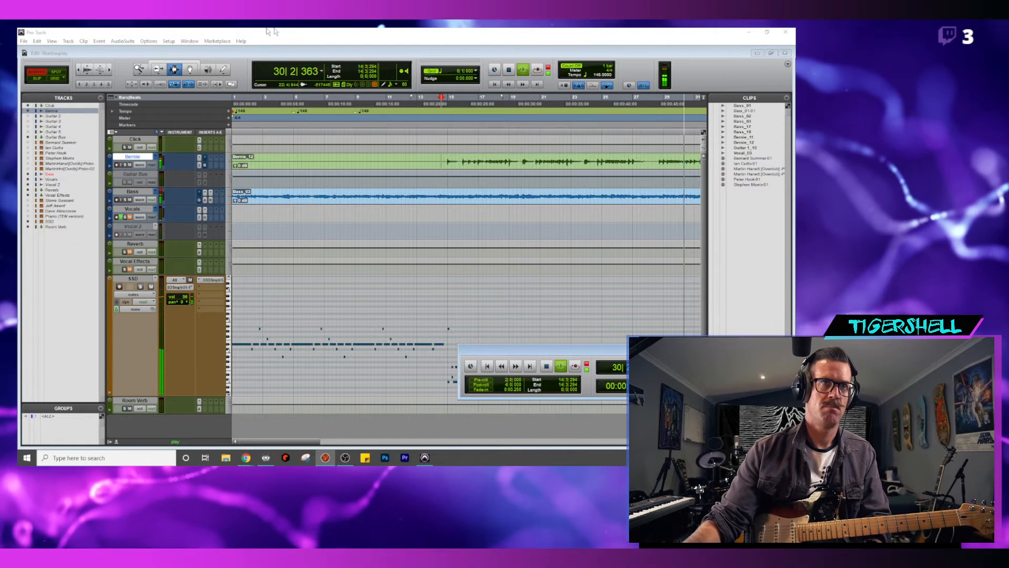
click(296, 49)
key(ctrl+[)
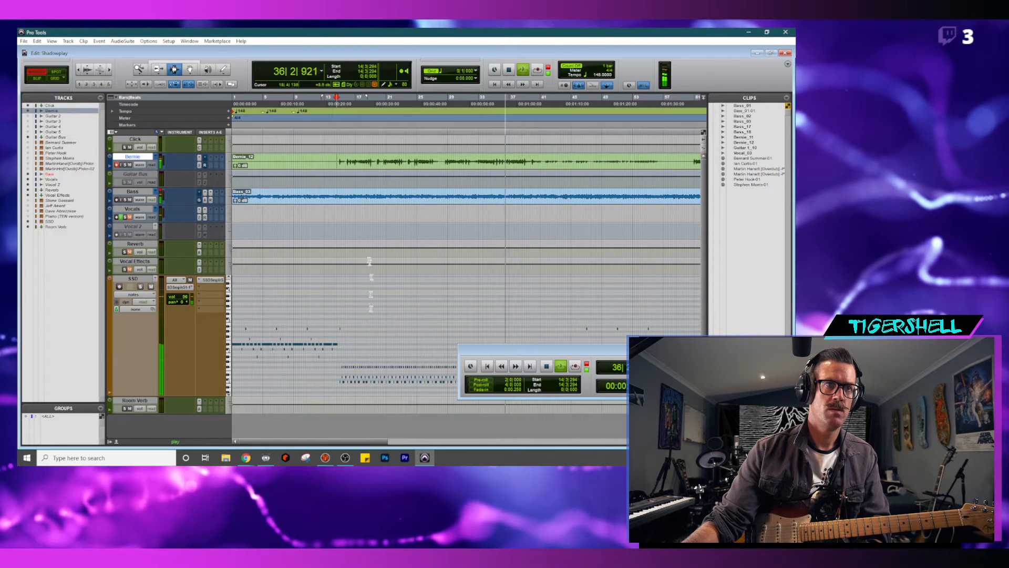
key(space)
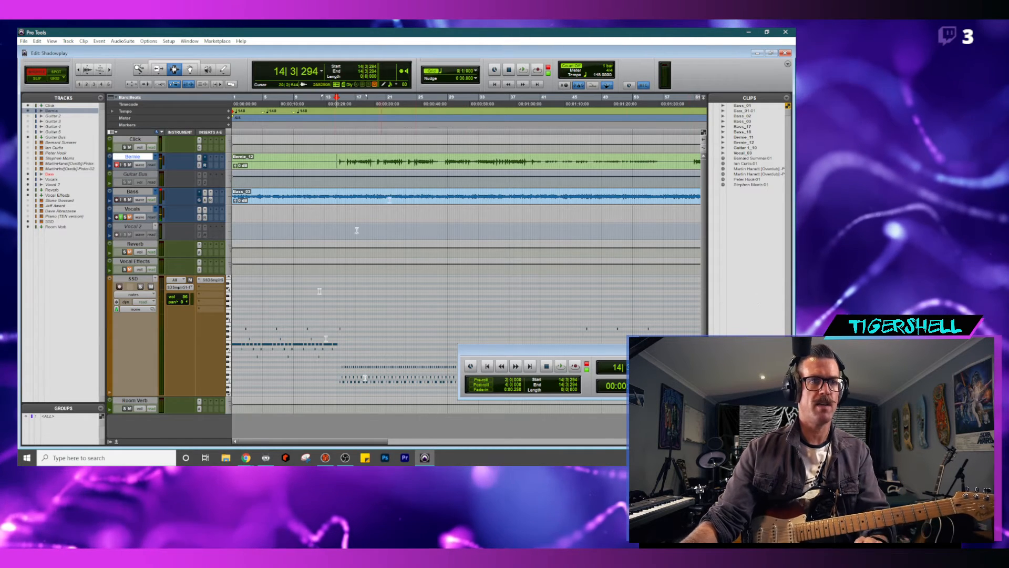
- Switch to Chrome, split the Joy Division Shadowplay YouTube video from the Equipboard page, play it for reference, and return to Pro Tools
click(246, 458)
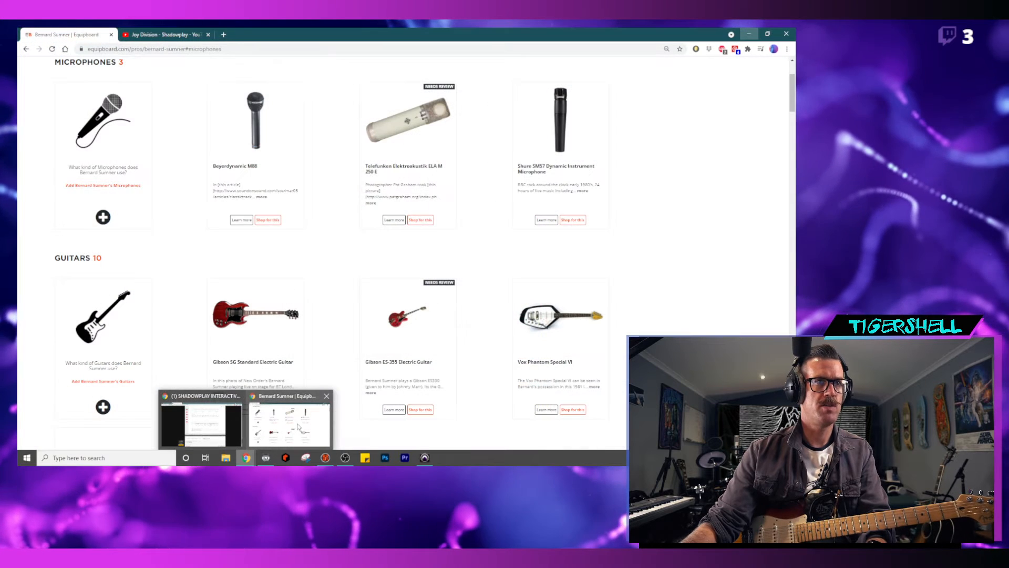
click(298, 424)
drag(86, 36, 18, 40)
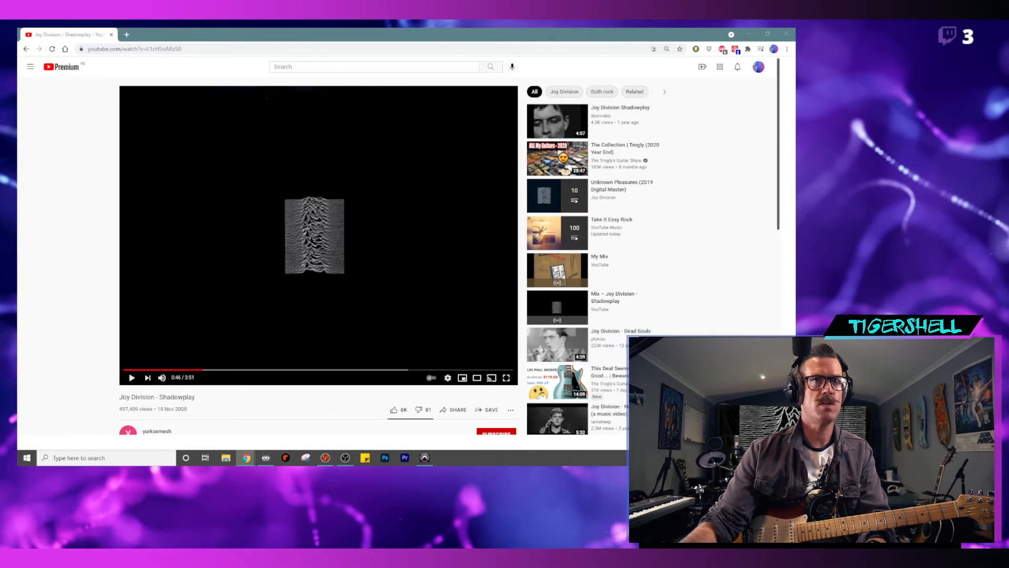
click(155, 385)
click(129, 393)
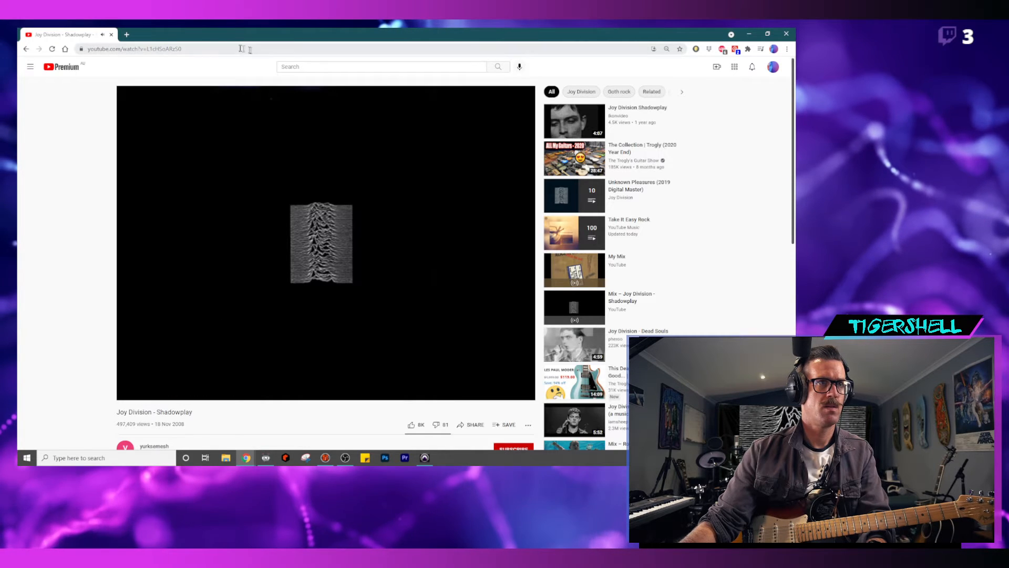
key(alt+Tab)
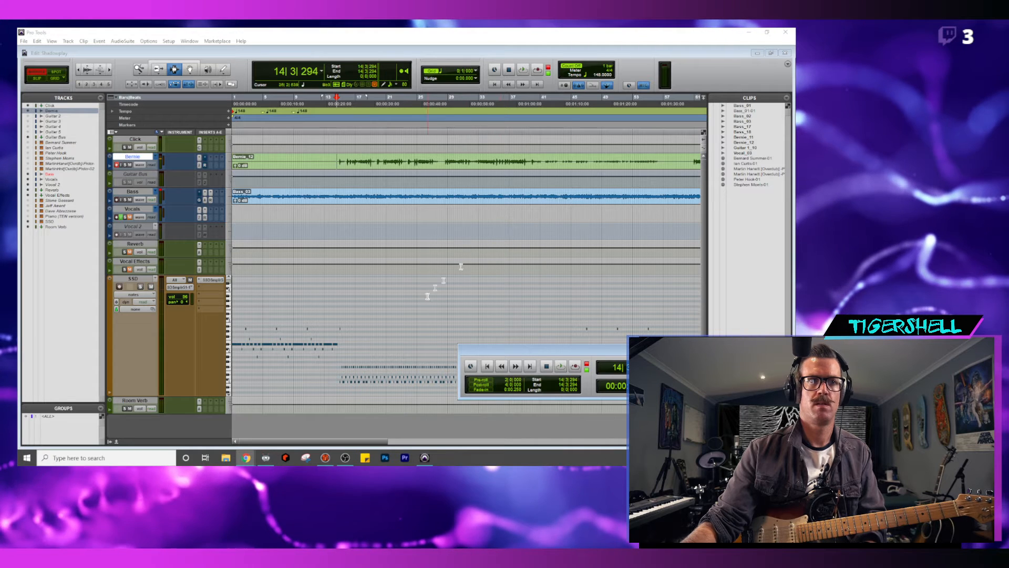
- Play back the Bernie take from 12|4|750 while viewing the track levels in the mixer, and stop playback
click(337, 293)
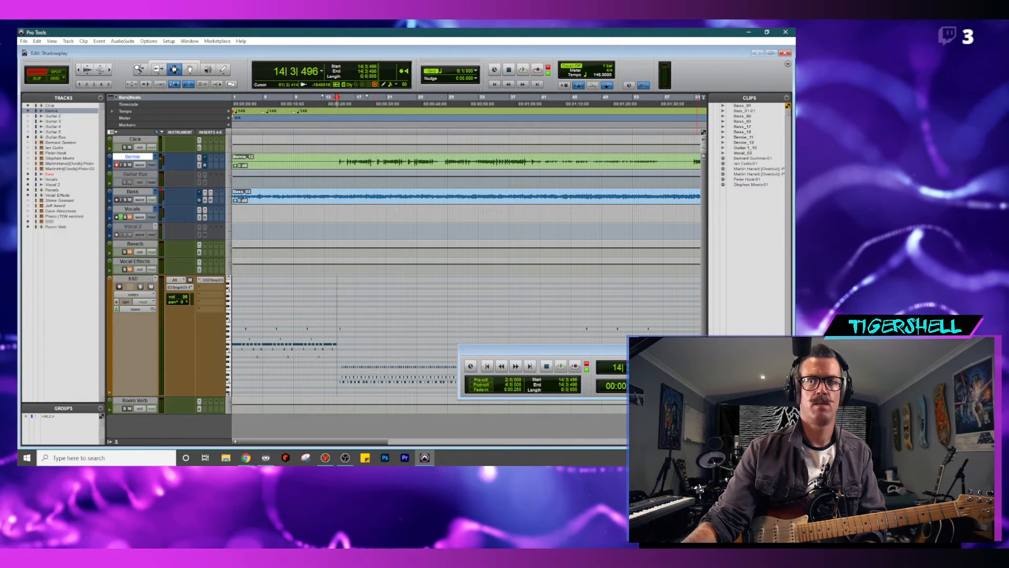
key(alt+Tab)
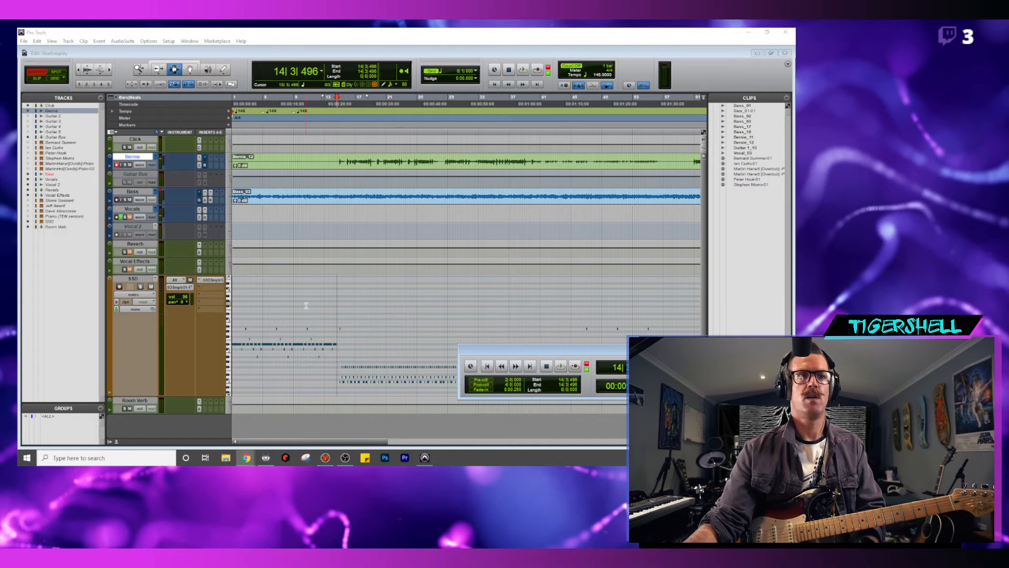
click(325, 285)
key(space)
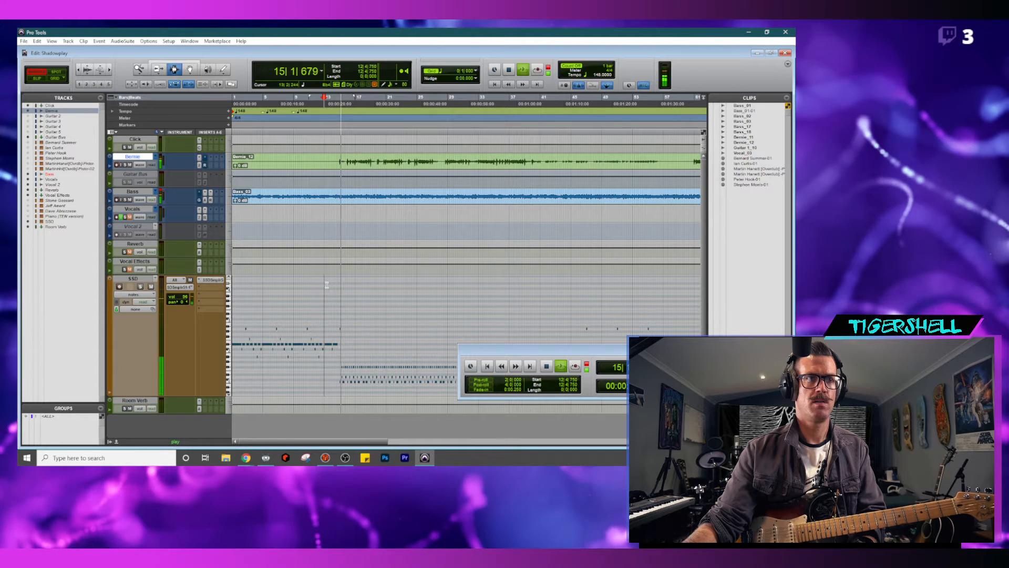
key(ctrl+equal)
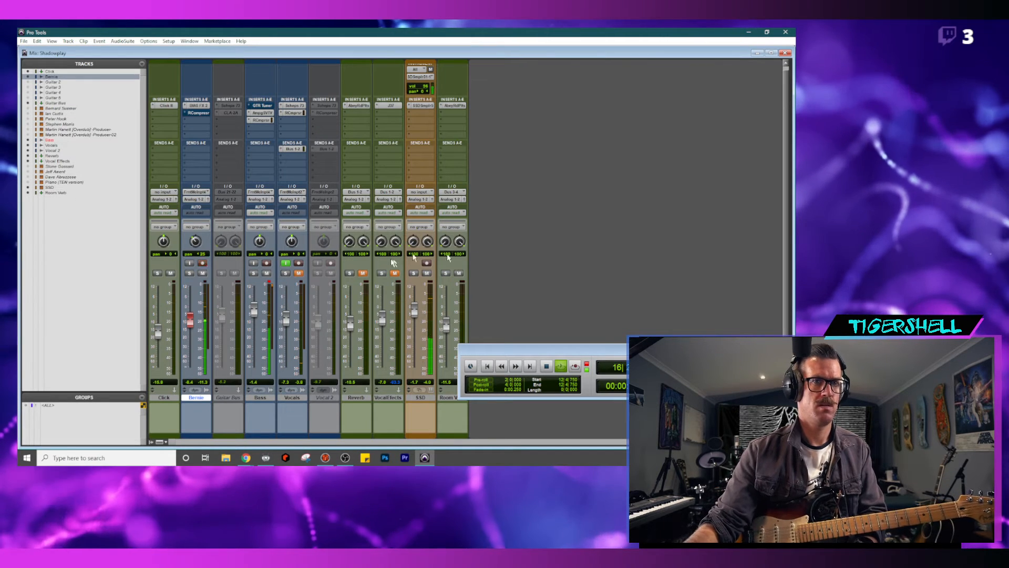
key(ctrl+equal)
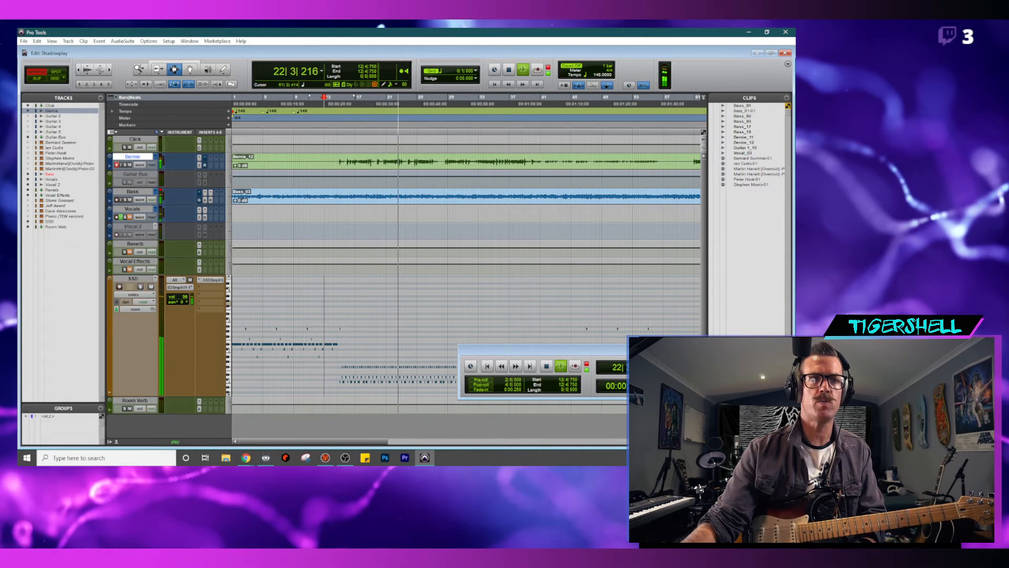
key(space)
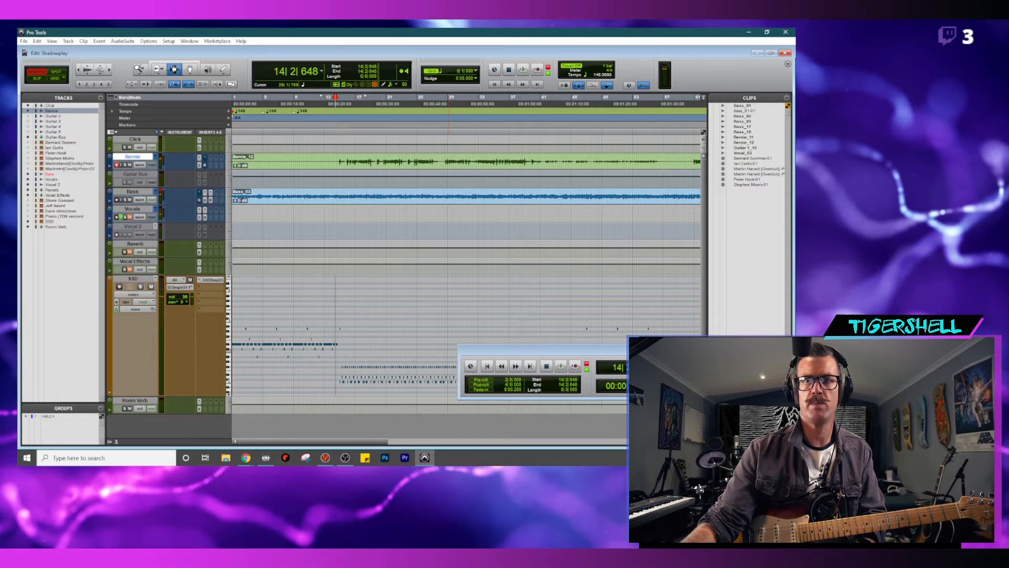
- Play from 15|2|647 and drop a memory location marker at about bar 17, and stop playback
key(alt+Tab)
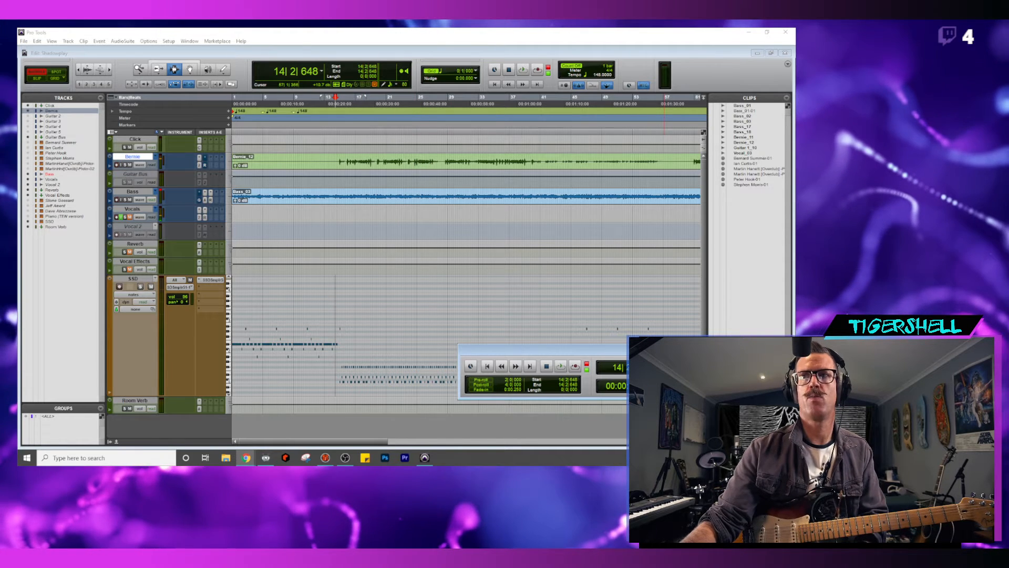
click(346, 327)
key(space)
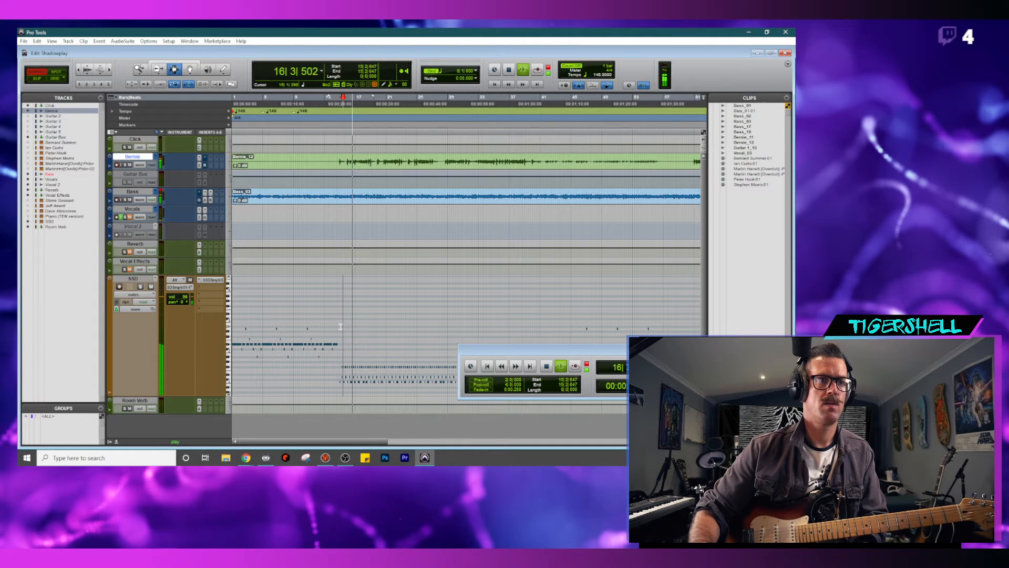
key(KP_Enter)
key(Return)
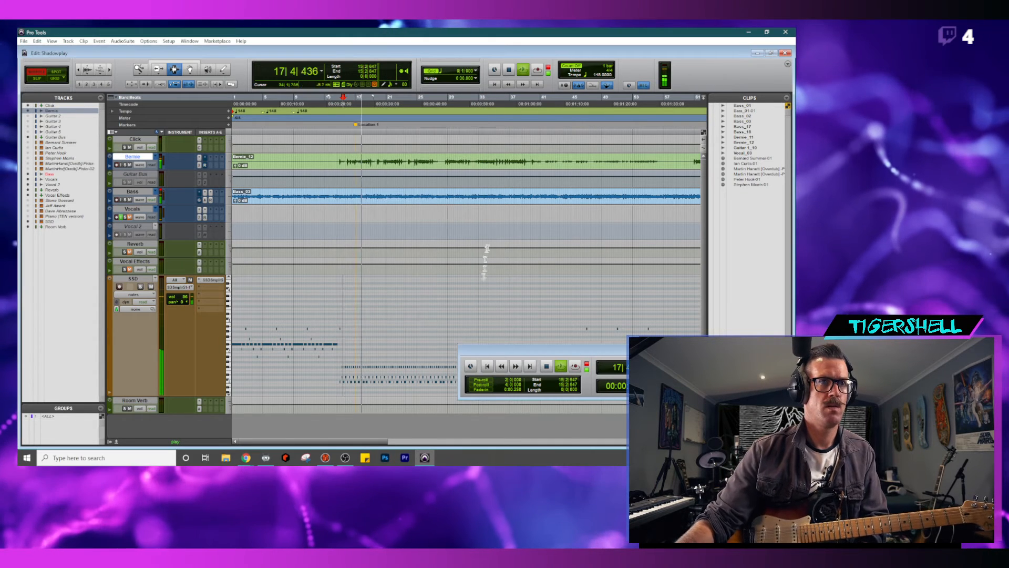
click(356, 123)
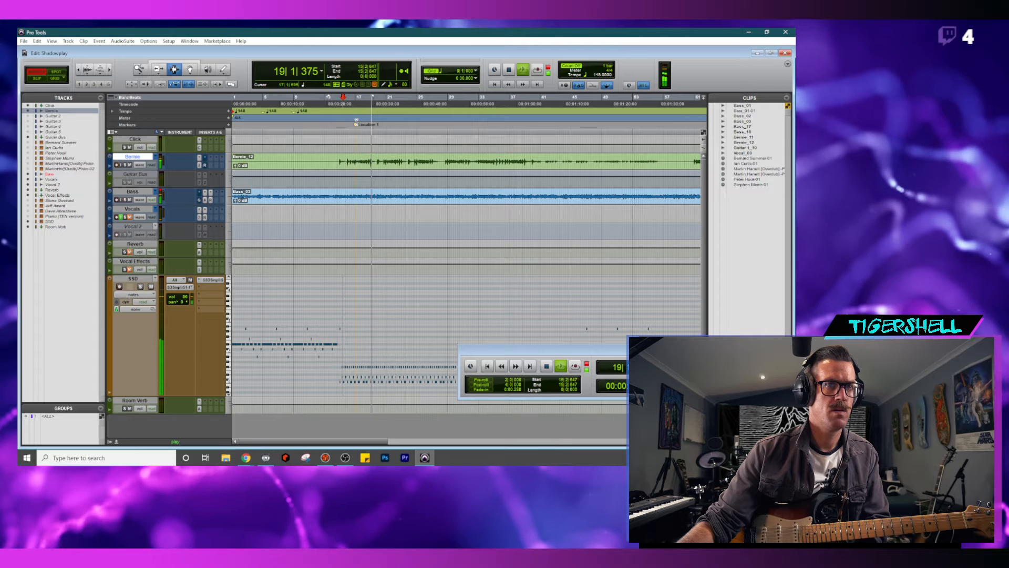
key(space)
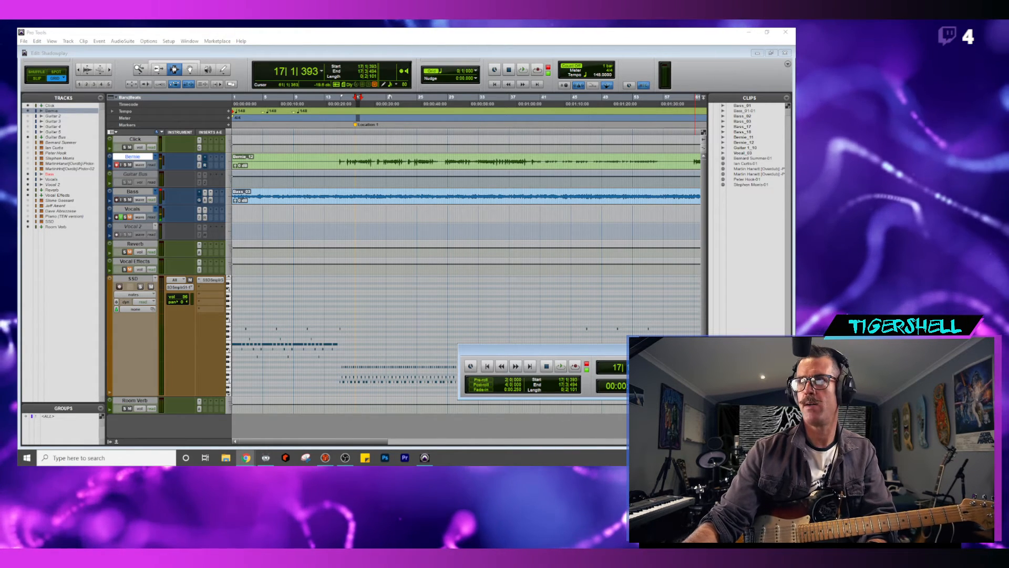
key(alt+Tab)
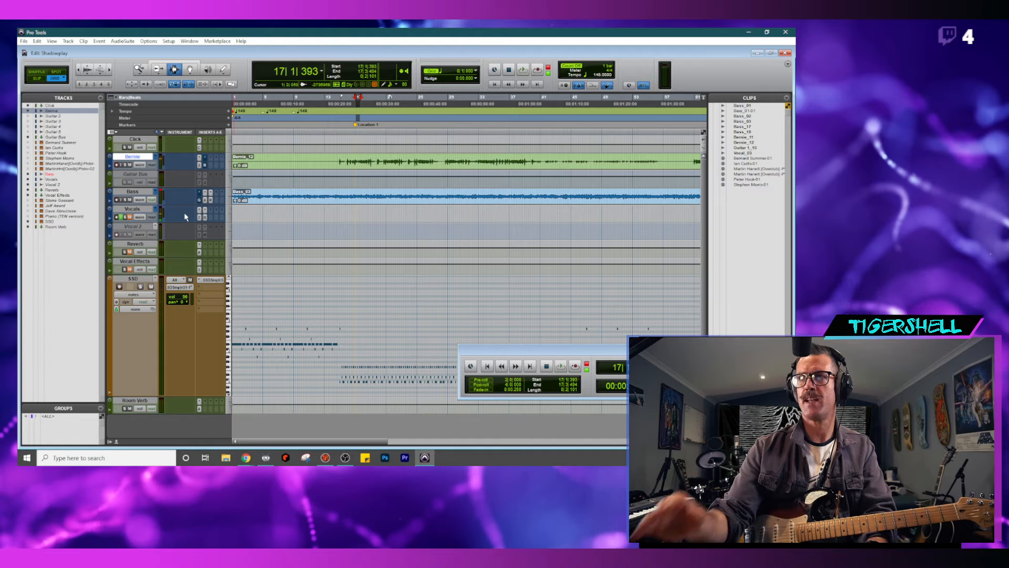
- Play the Bernie take from 14|4|000, open the track's BIAS FX 2 insert, and switch off its distortion pedal
click(342, 170)
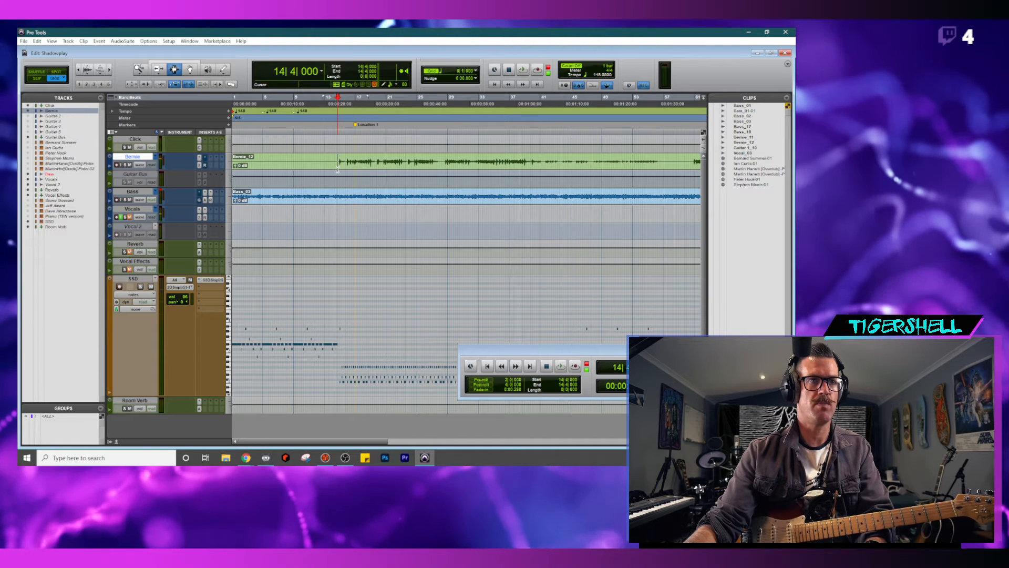
key(space)
click(200, 158)
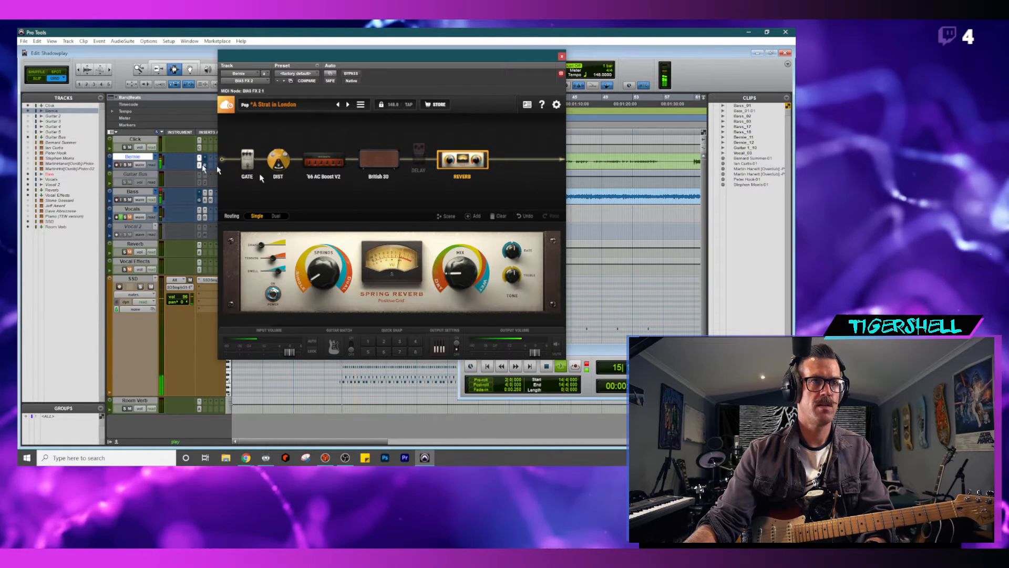
click(297, 167)
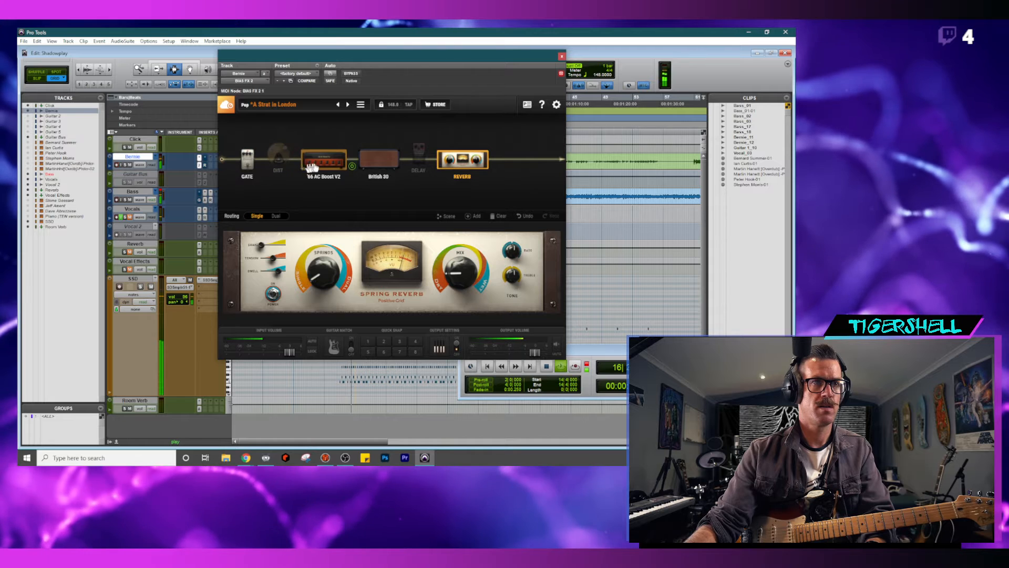
- Replace the distortion pedal in the BIAS FX 2 chain with the red four-knob pedal from the Boost category
click(279, 156)
right_click(281, 158)
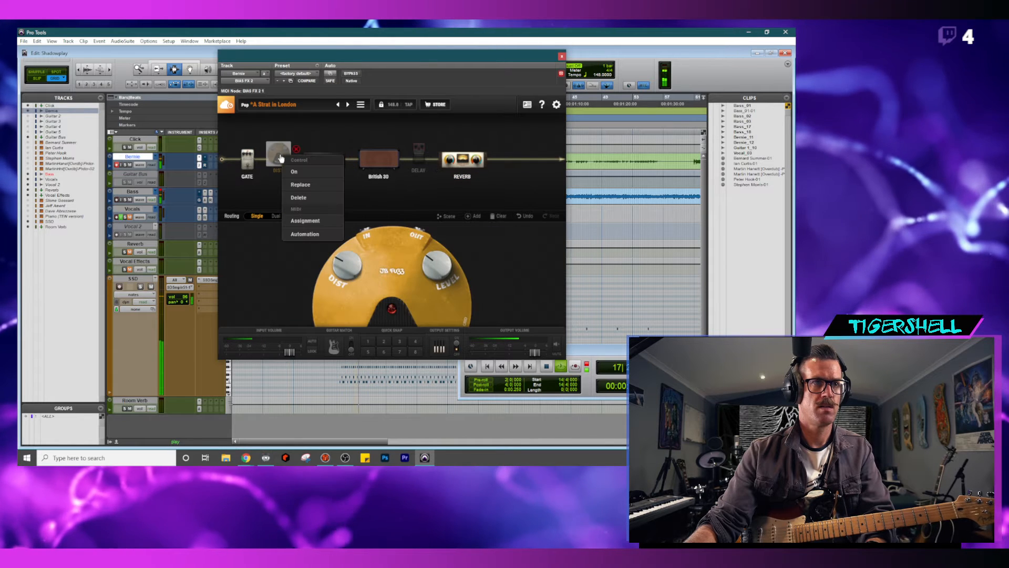
click(301, 185)
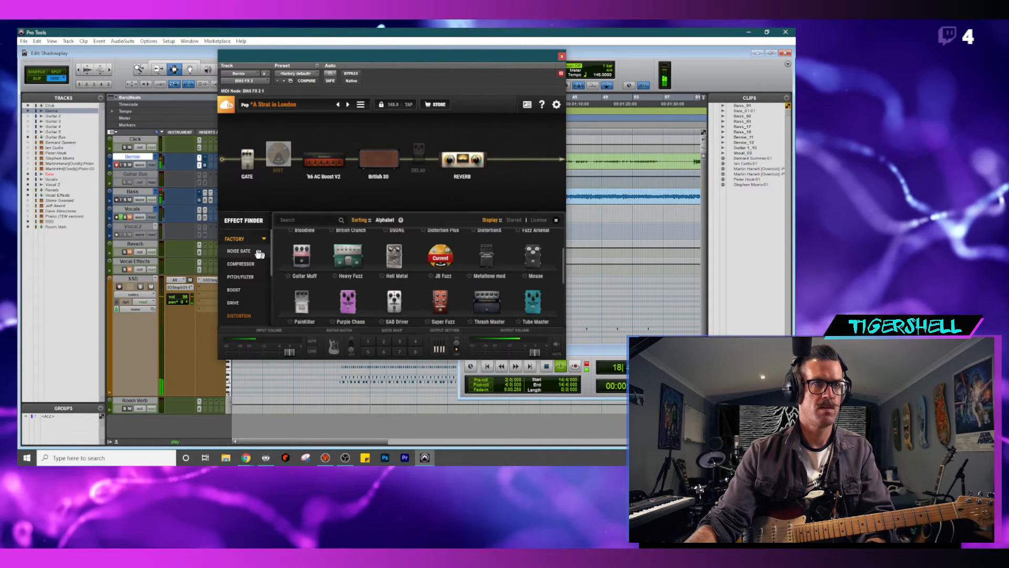
scroll(326, 263, up, 2)
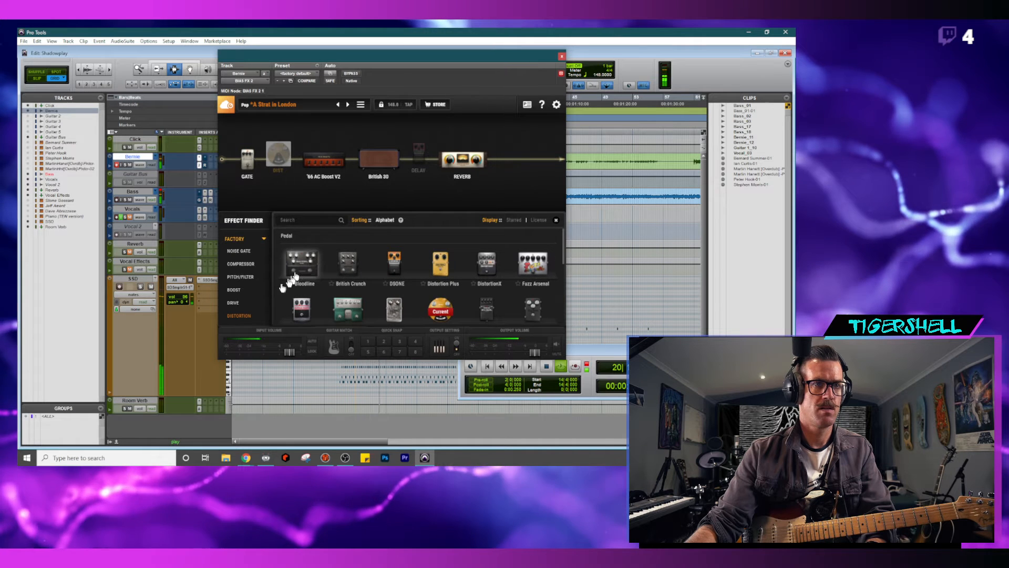
click(234, 290)
double_click(349, 250)
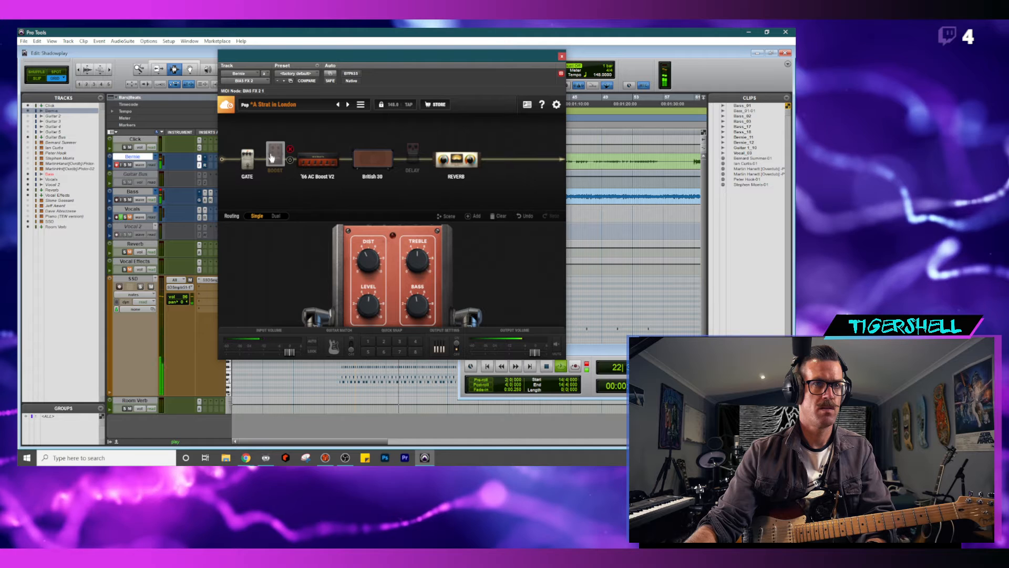
- Switch on the new boost pedal, set its Treble to 6.8 and Level to 7.5, and close the BIAS FX 2 window
click(276, 158)
drag(369, 264, 421, 258)
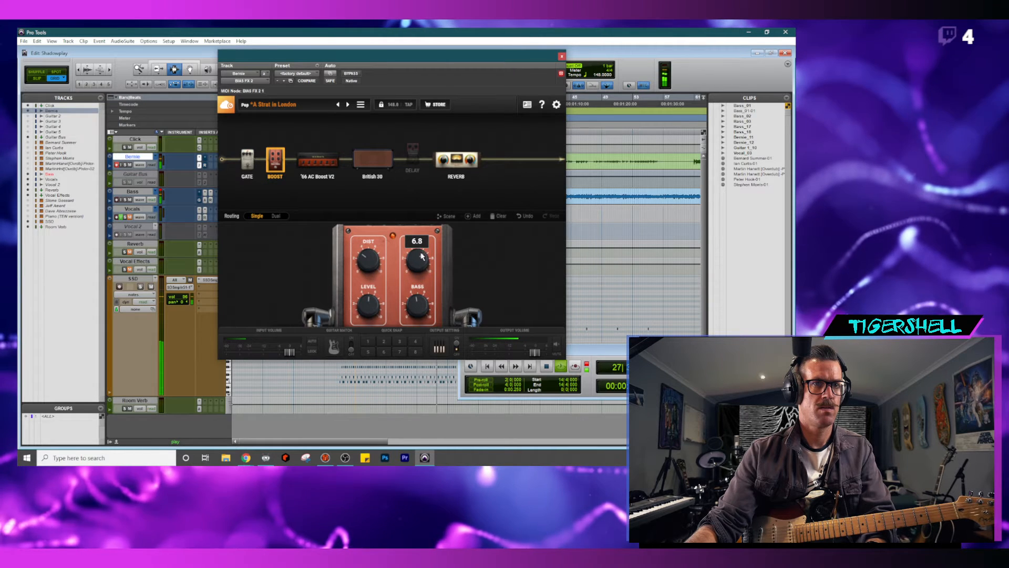
drag(370, 309, 369, 301)
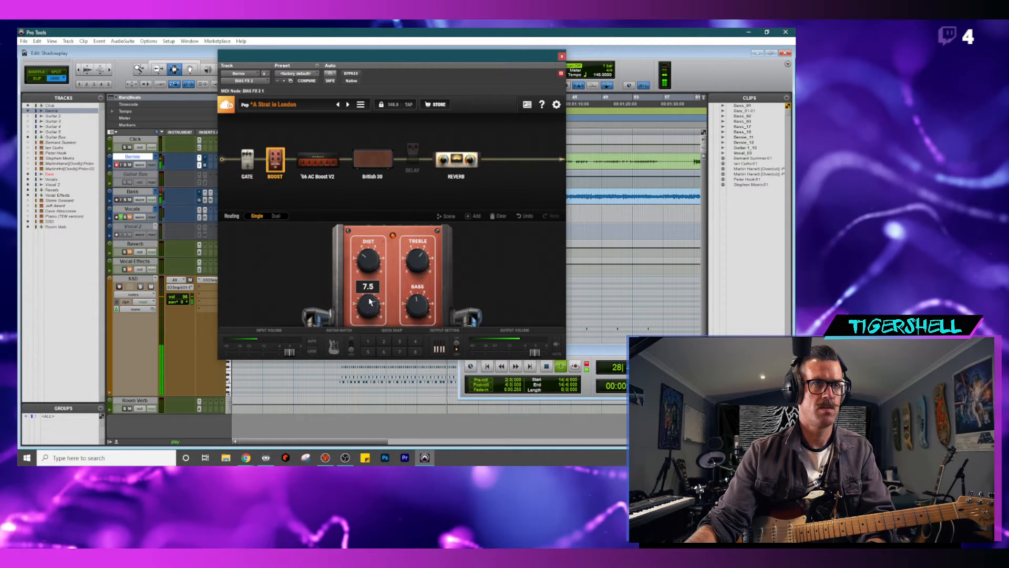
click(562, 57)
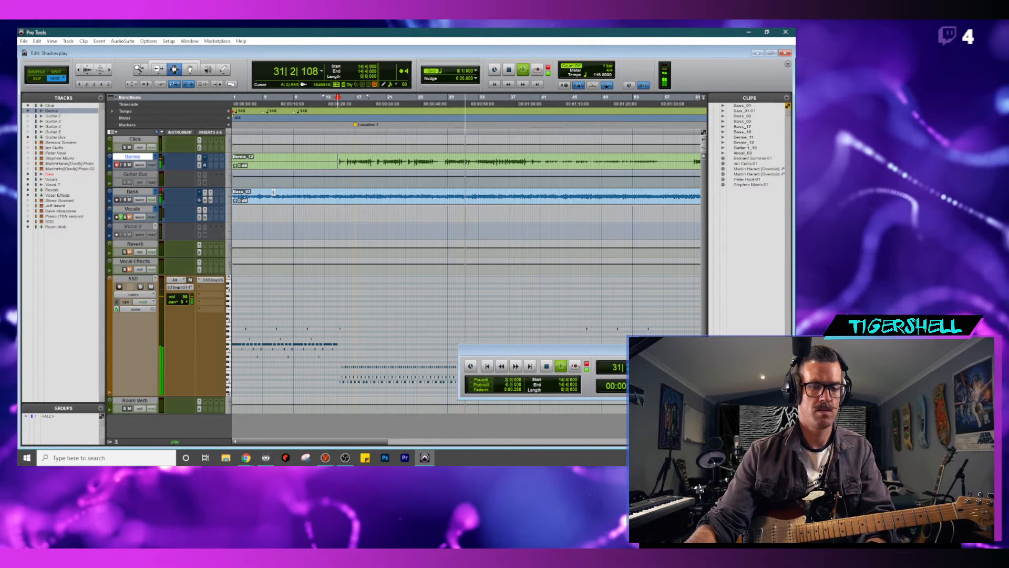
- Unmute the Reverb and Vocal Effects tracks in the mixer
key(ctrl+equal)
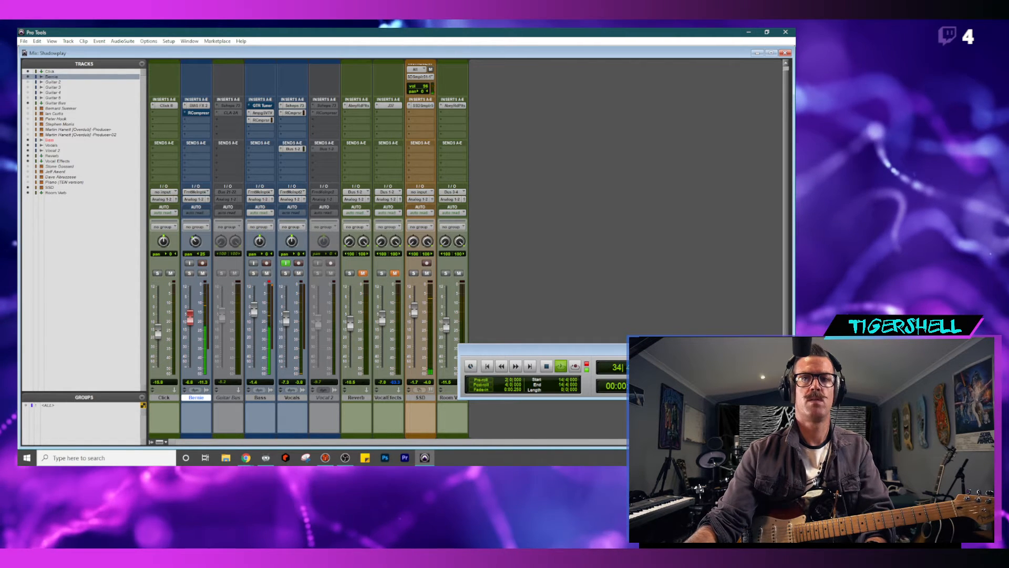
key(alt+Tab)
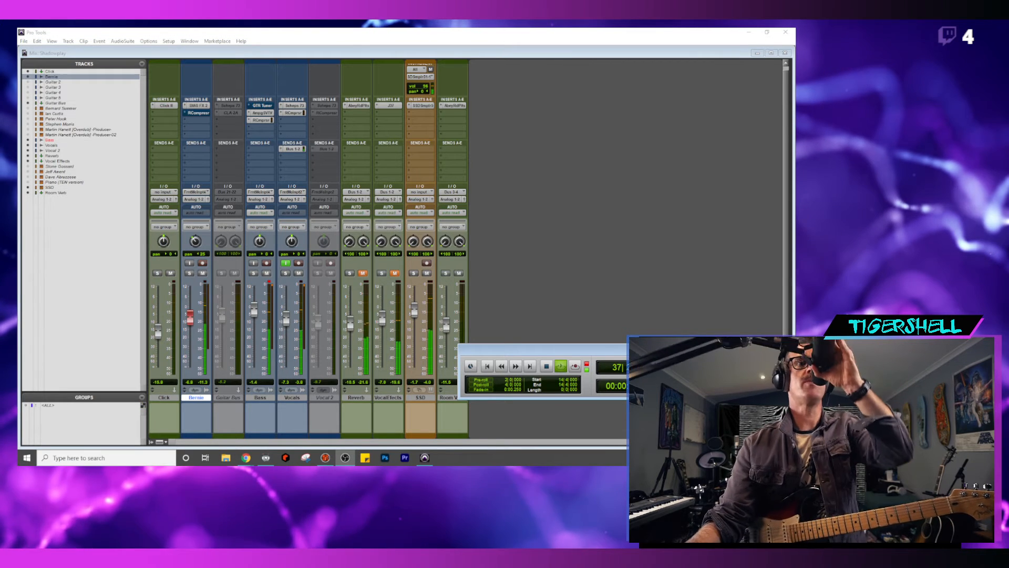
click(395, 273)
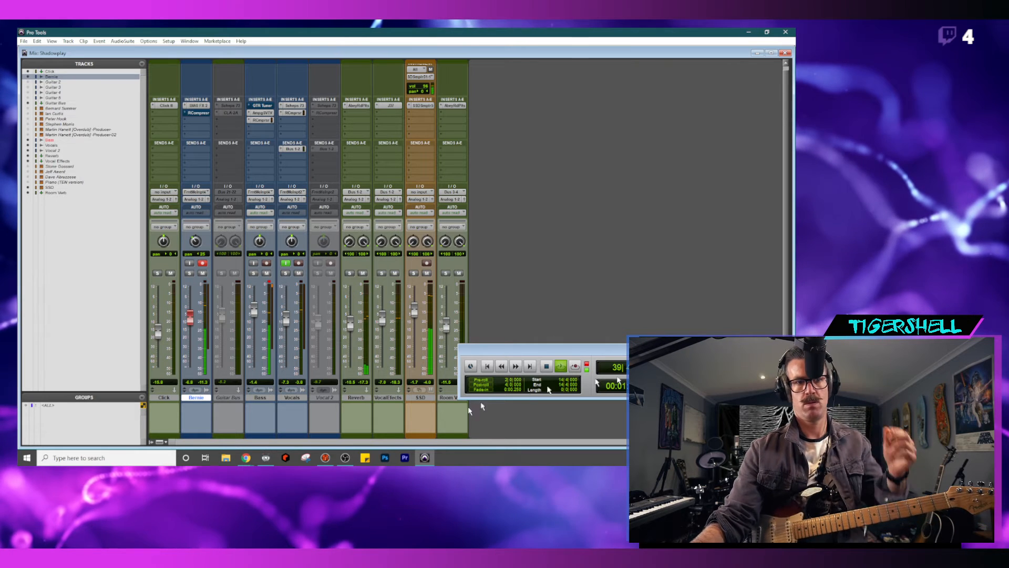
- Bring up the Shadowplay lyrics window in Chrome, return to Pro Tools, and stop playback
mouse_move(245, 460)
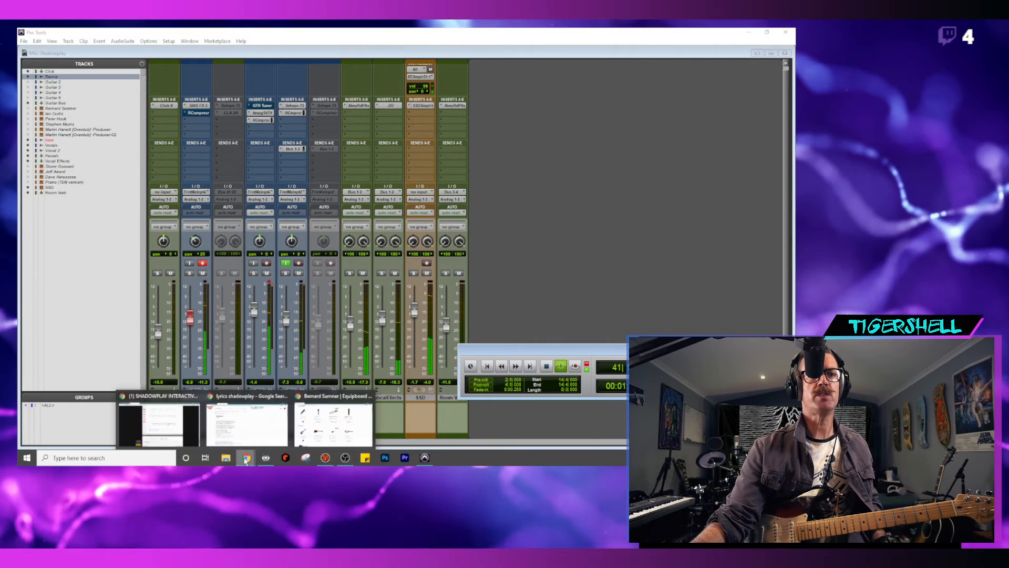
click(267, 418)
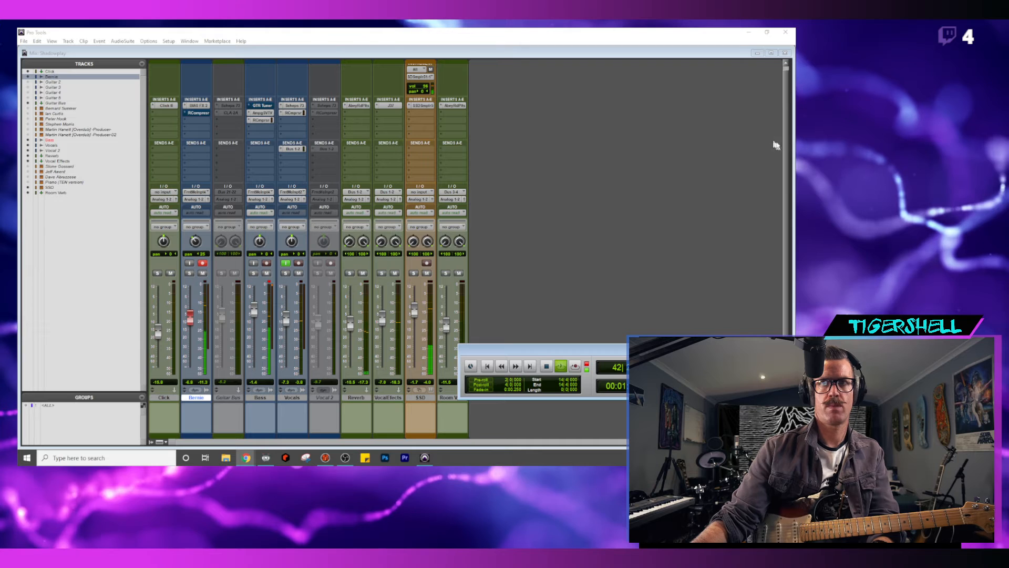
click(631, 36)
key(space)
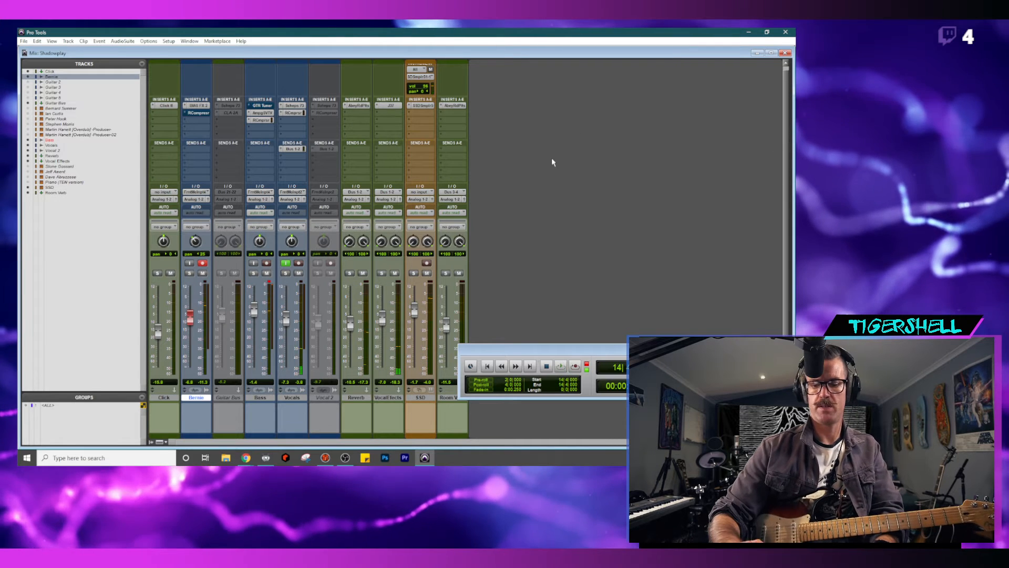
- Return to the start of the session in the Edit window, record-arm the Vocals track instead of Bernie, and start recording a vocal take
key(ctrl+equal)
key(Return)
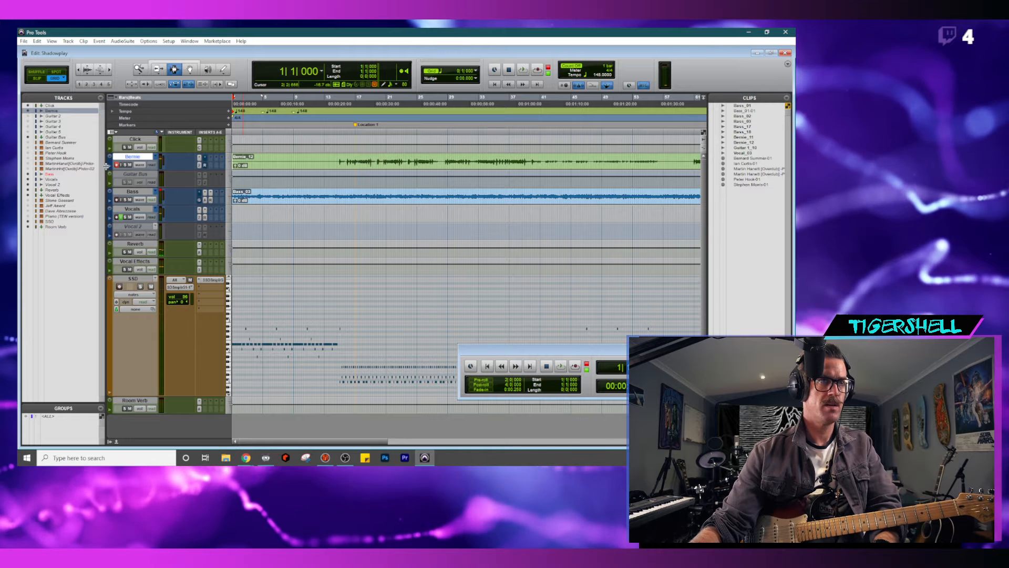
click(116, 217)
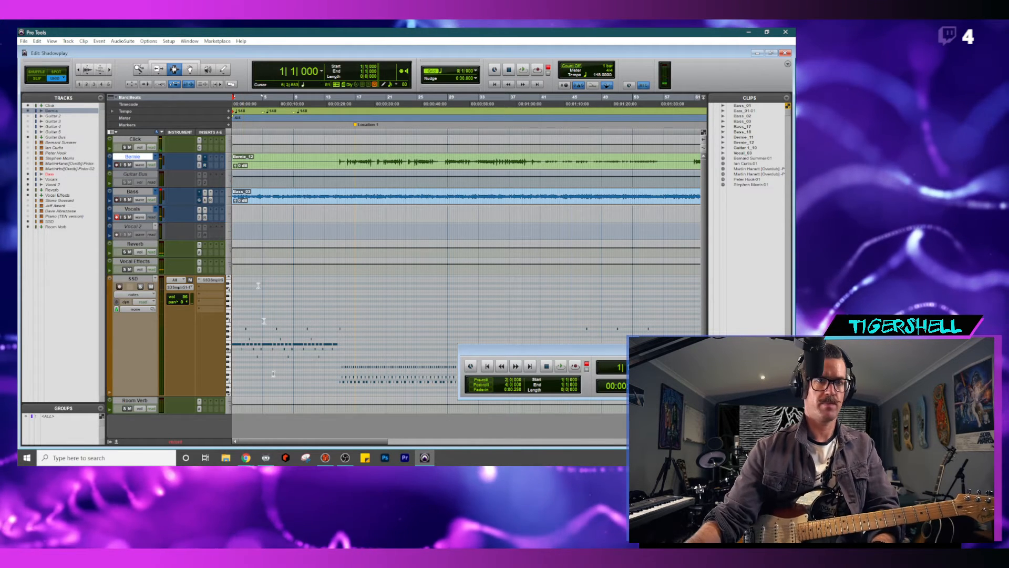
key(ctrl+space)
click(344, 460)
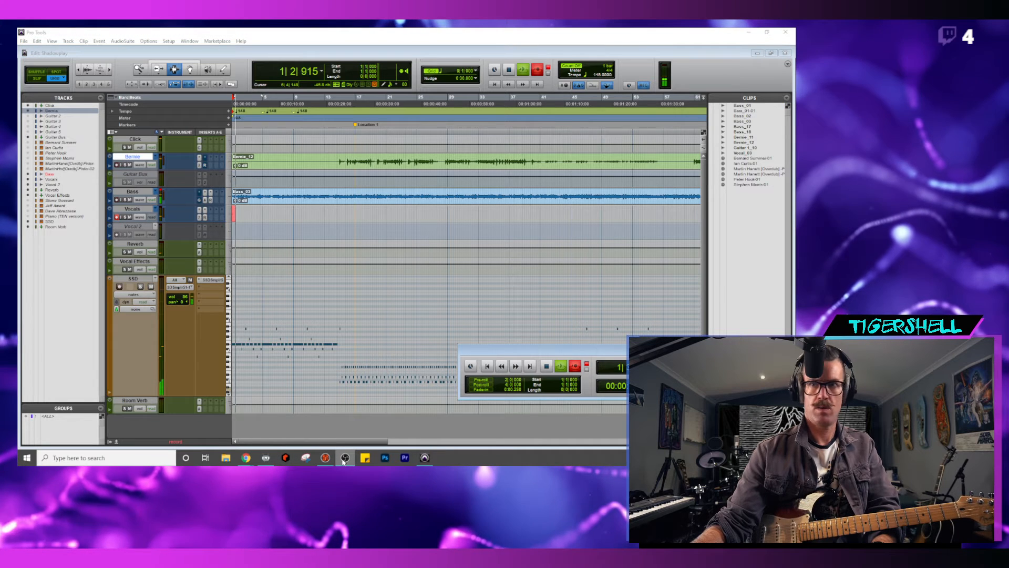
click(343, 462)
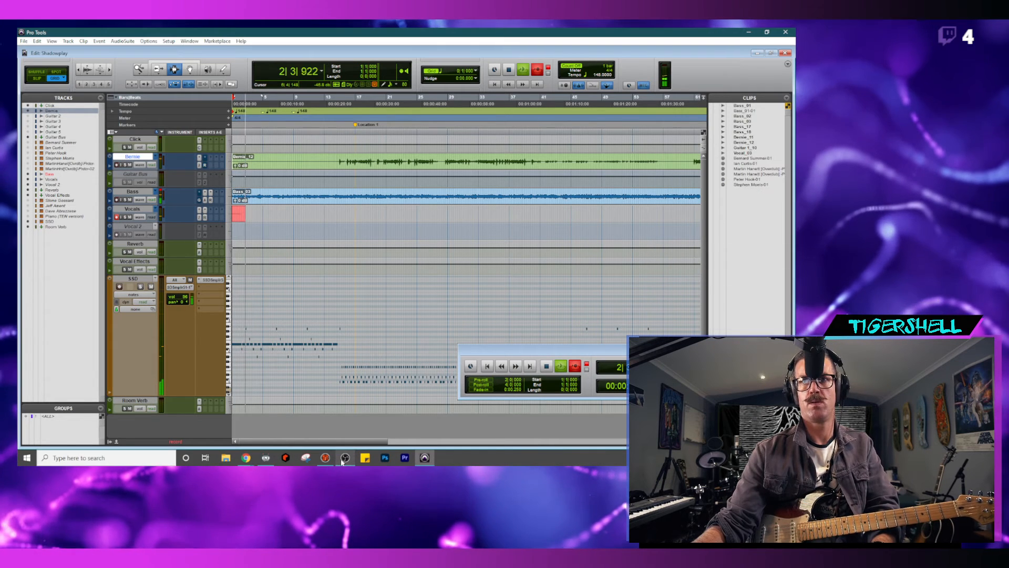
click(342, 462)
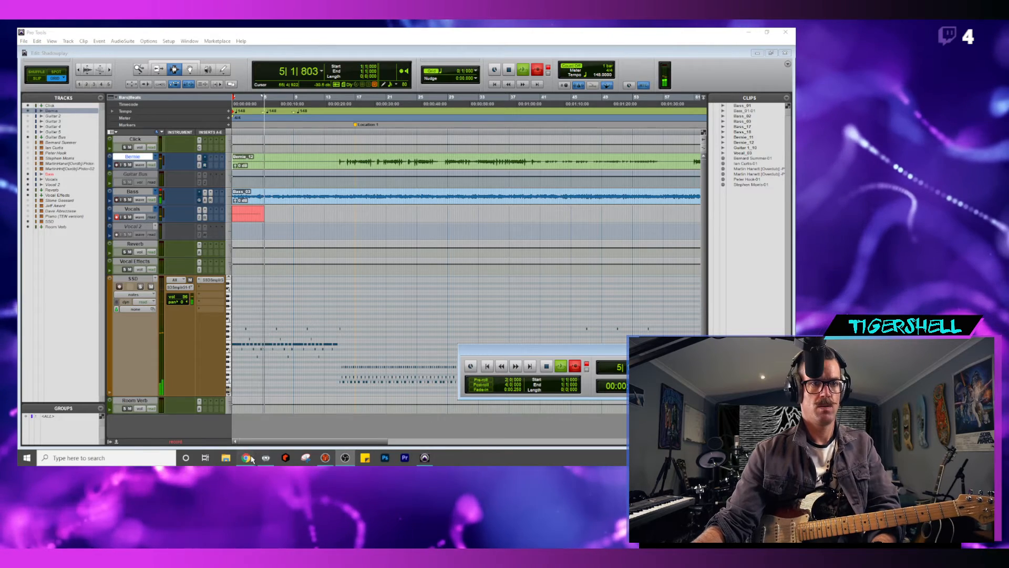
mouse_move(251, 459)
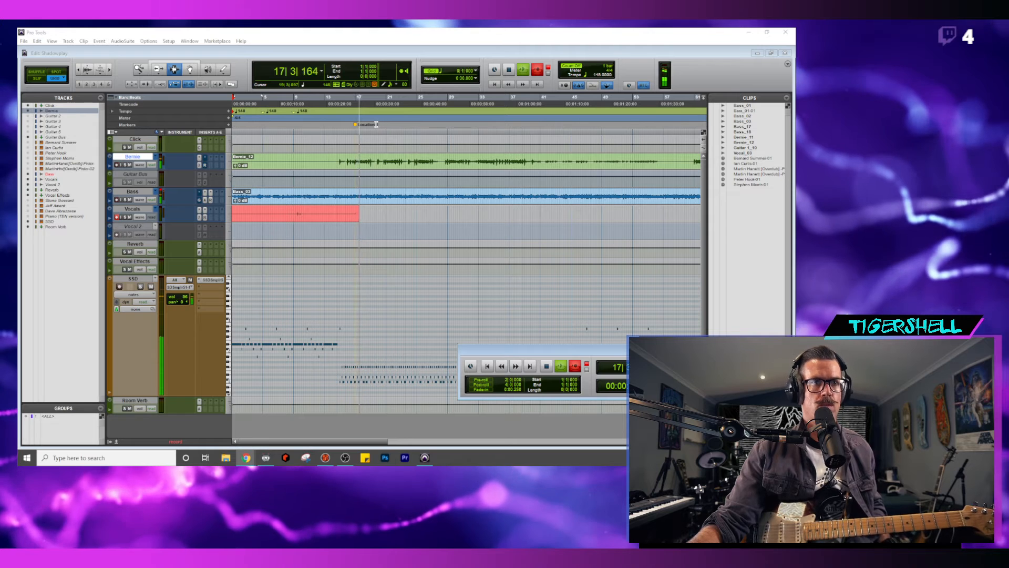
- Move the Location 1 marker to about bar 21 and shift the floating Transport window higher over the Edit window
drag(356, 125, 383, 126)
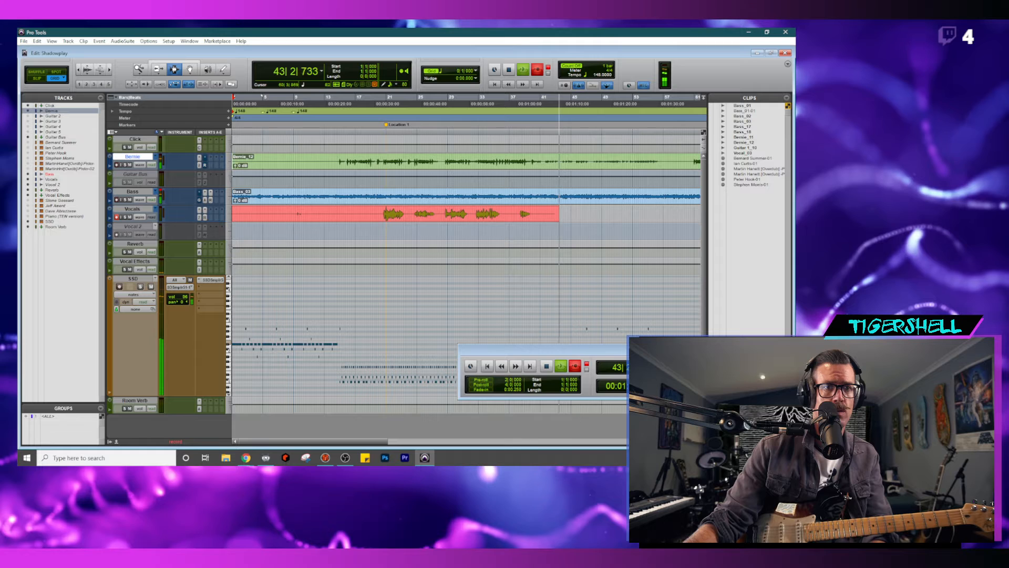
drag(637, 354, 546, 285)
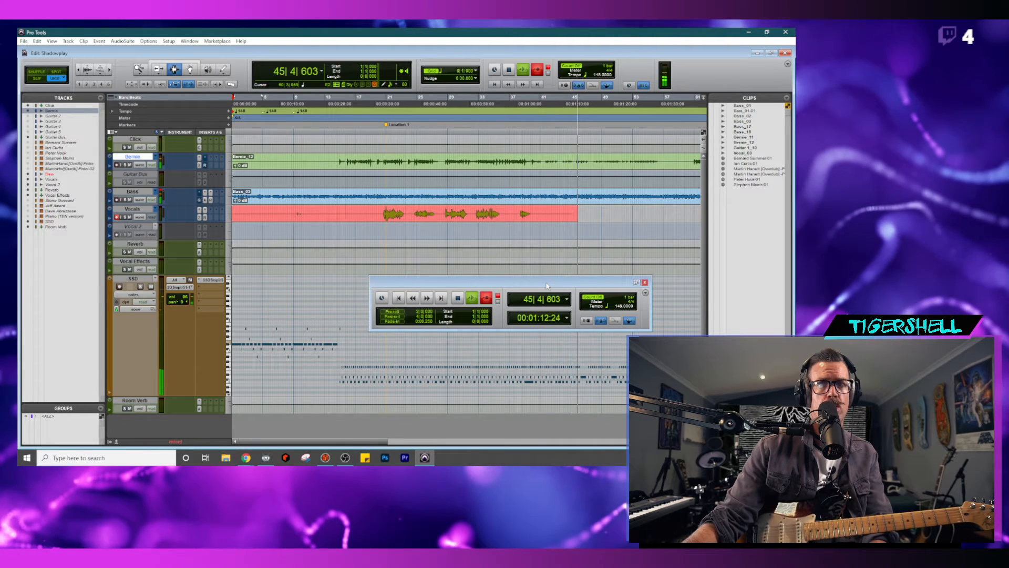
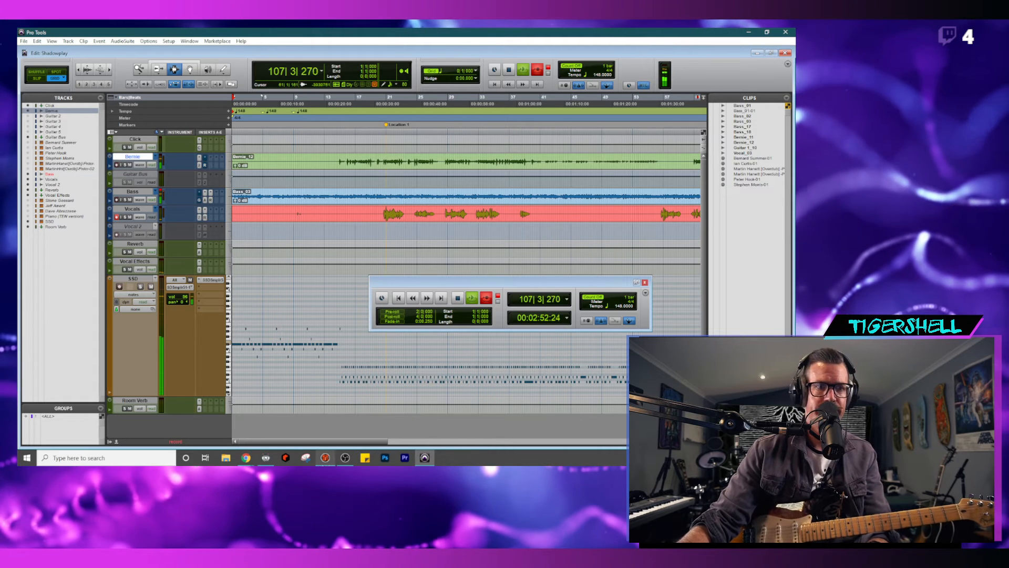
- Stop the vocal recording, go back to the session start, and play back the new take from about bar 18
click(325, 458)
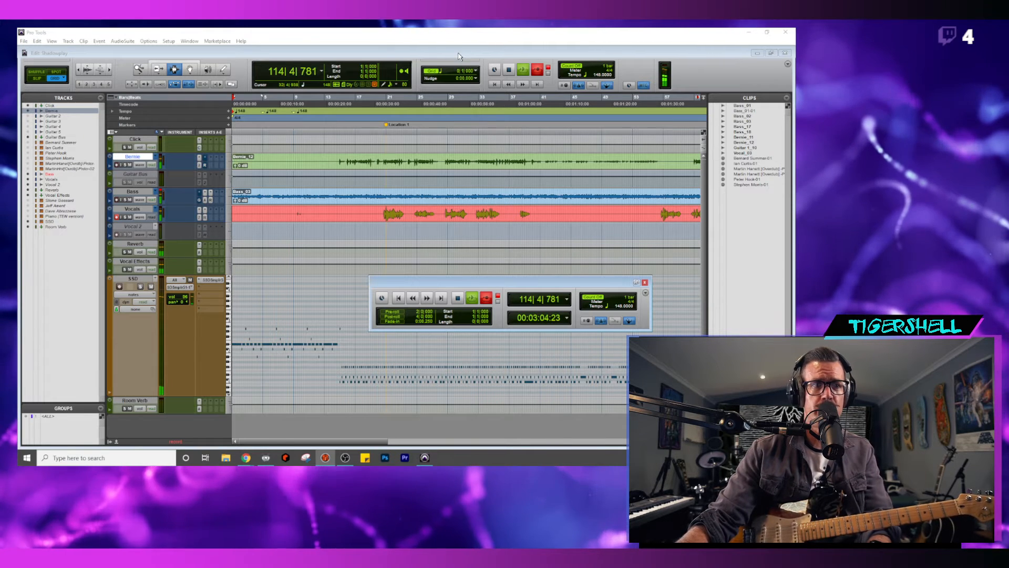
click(458, 298)
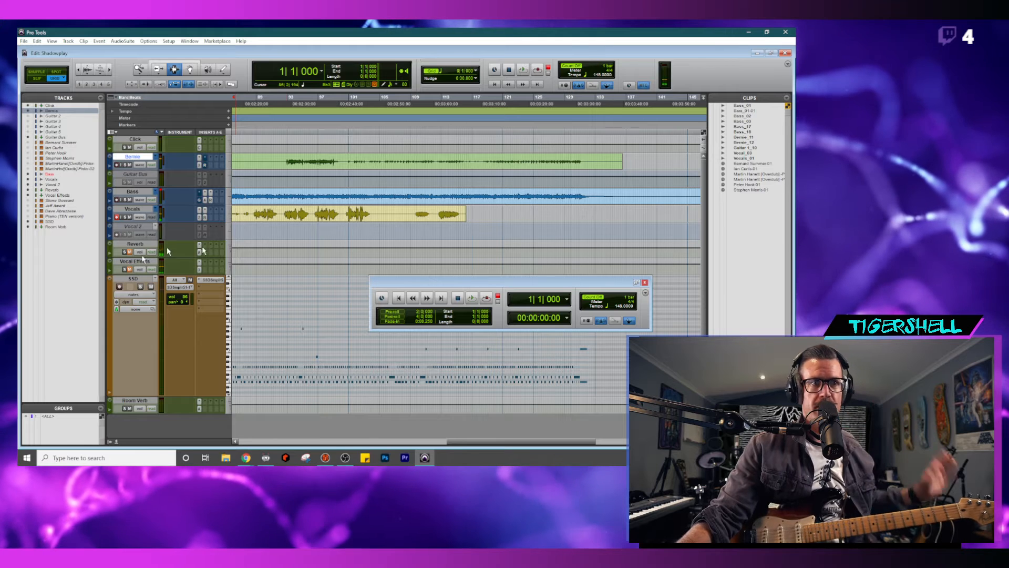
key(Return)
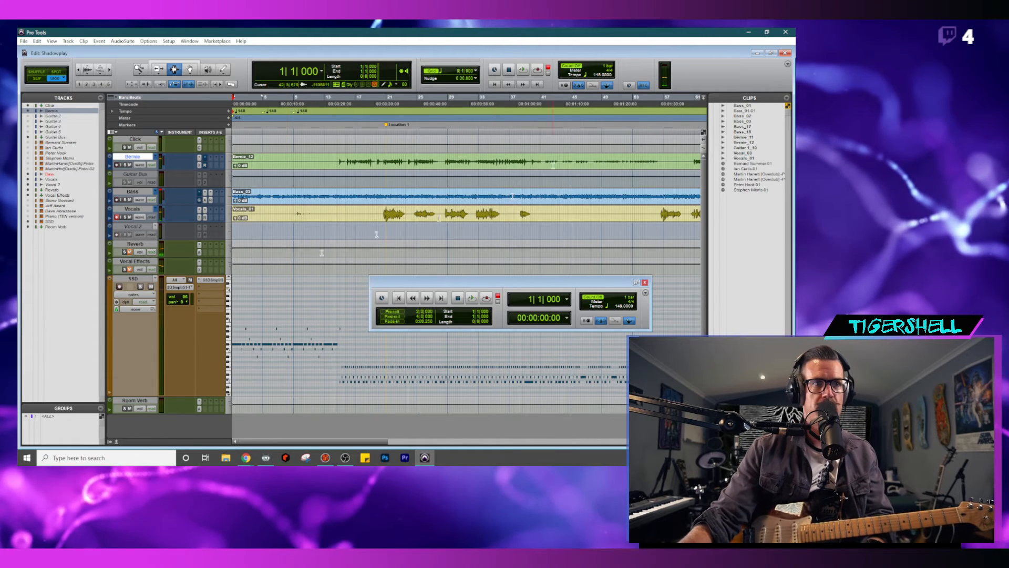
click(366, 206)
key(space)
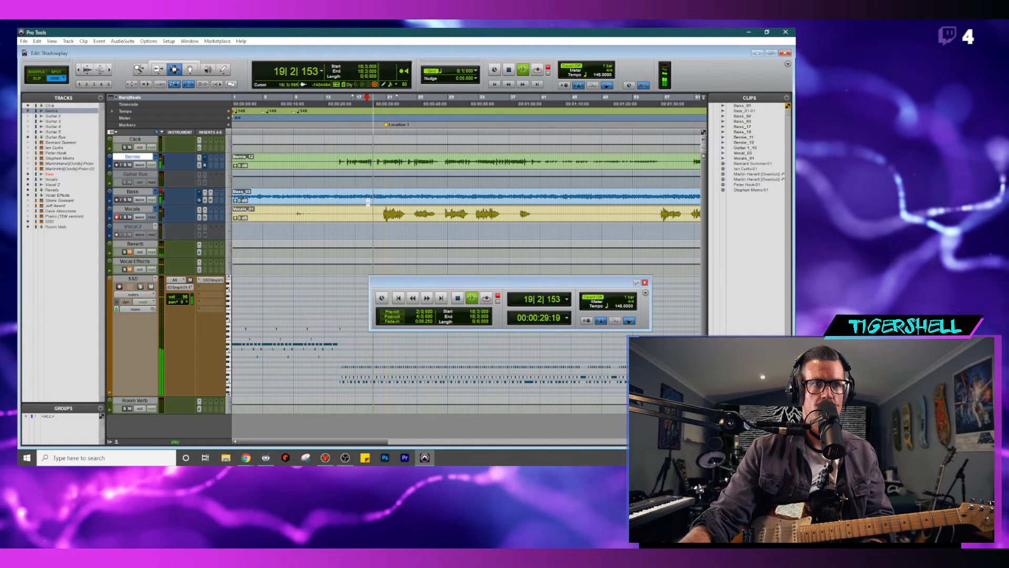
- Bring up the mixer, move the Transport window off the channel strips, and unmute the Vocal Effects and Reverb tracks
key(ctrl+equal)
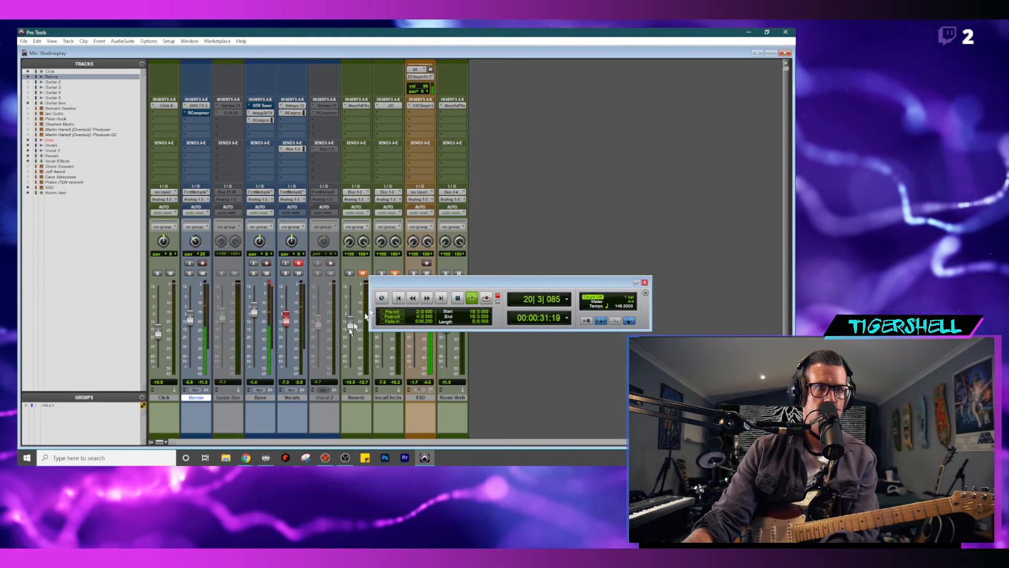
drag(384, 282, 434, 271)
click(395, 273)
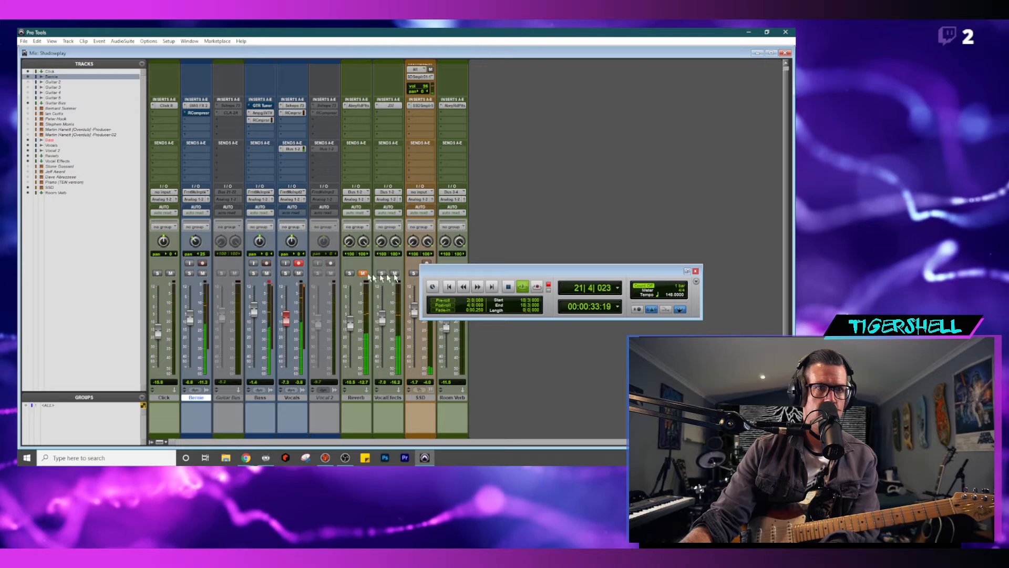
click(362, 273)
- Rebalance the Vocals, Reverb, Vocal Effects and SSD faders during playback, setting SSD to -1.1 dB, and stop playback
drag(351, 323, 351, 333)
drag(286, 318, 290, 322)
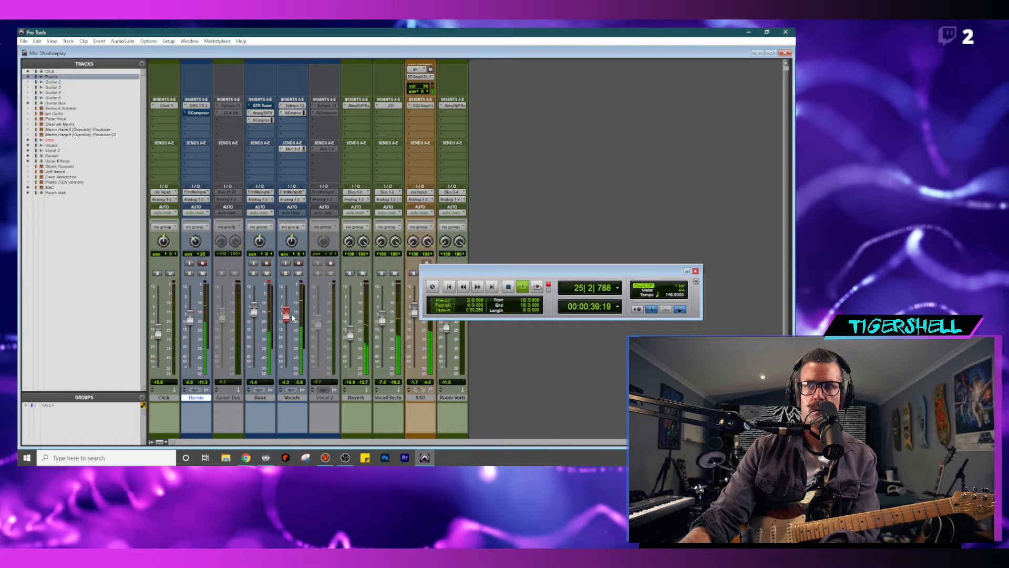
drag(383, 318, 353, 317)
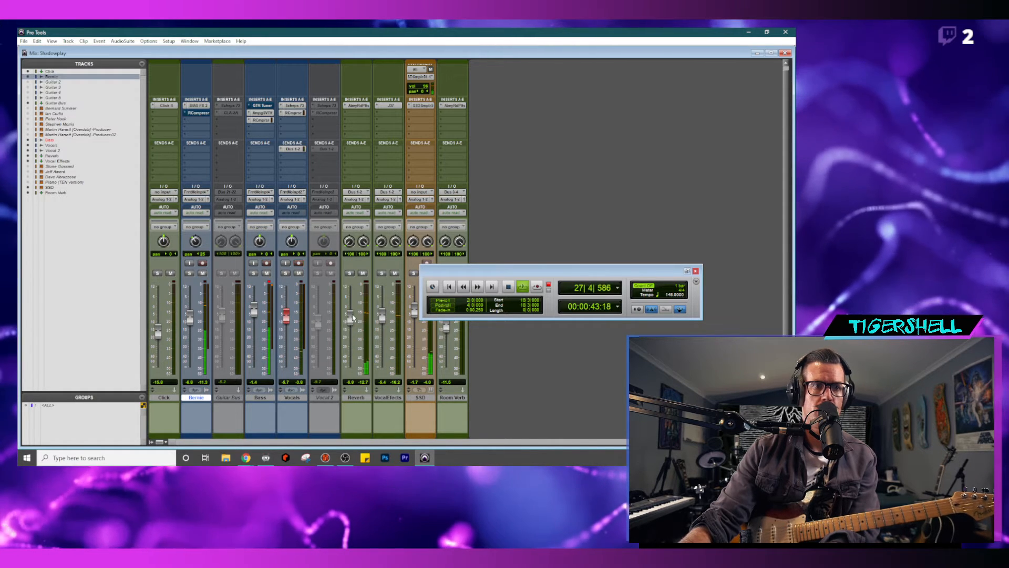
drag(415, 313, 414, 312)
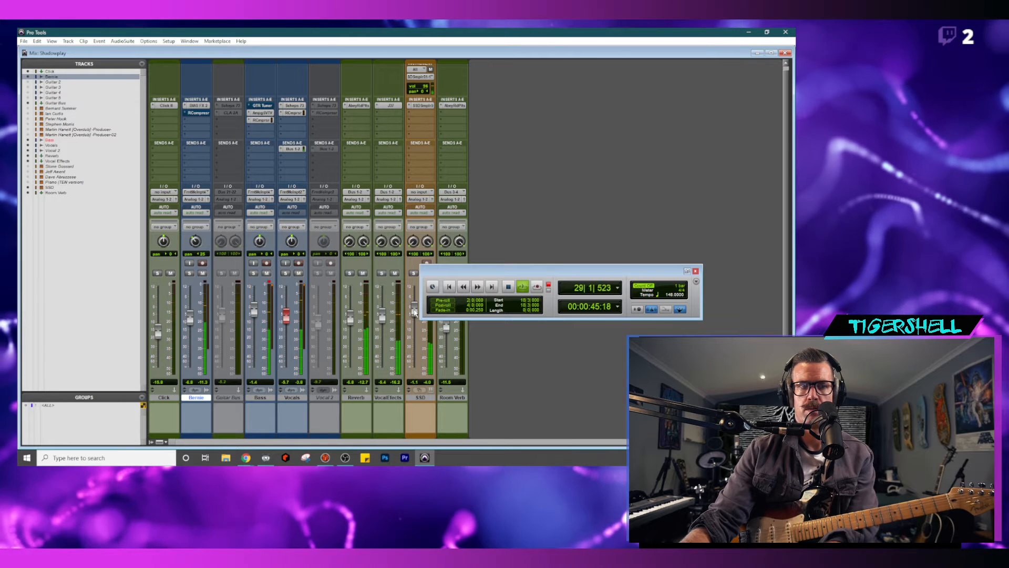
drag(352, 325, 354, 322)
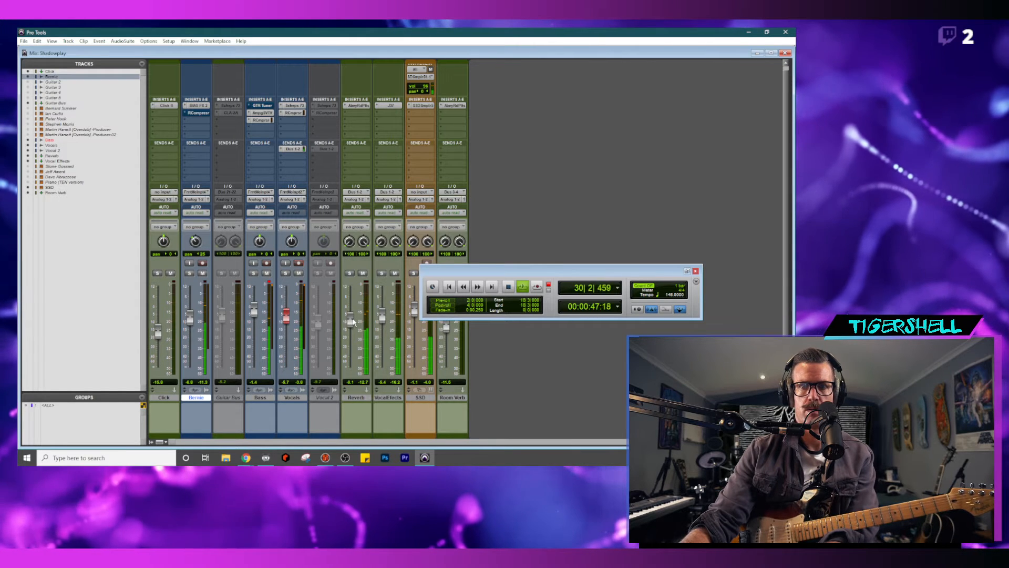
key(space)
- Return to the Pro Tools Edit window and play the vocal take from bar 19, just before the first sung phrase
mouse_move(246, 457)
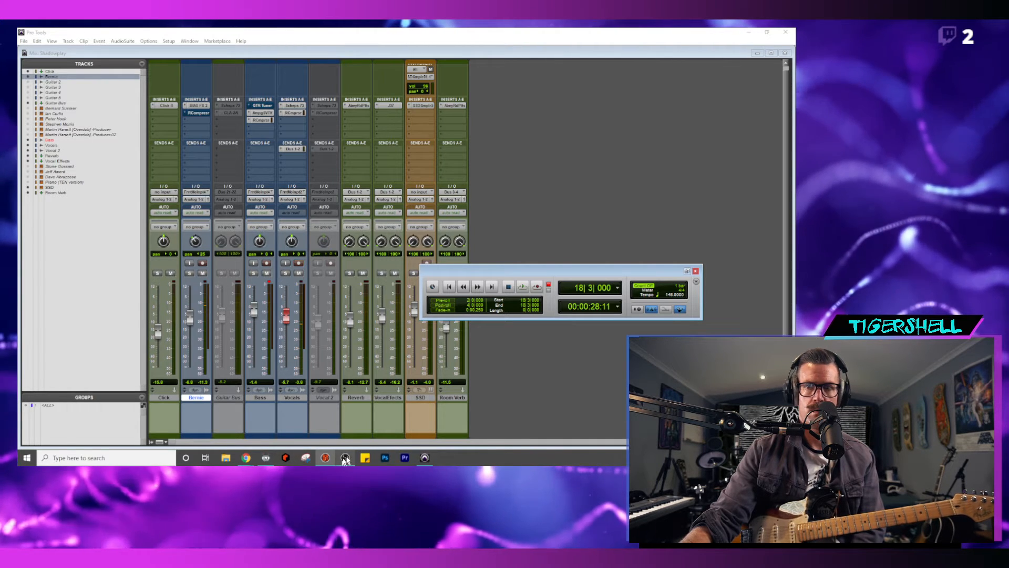
mouse_move(345, 461)
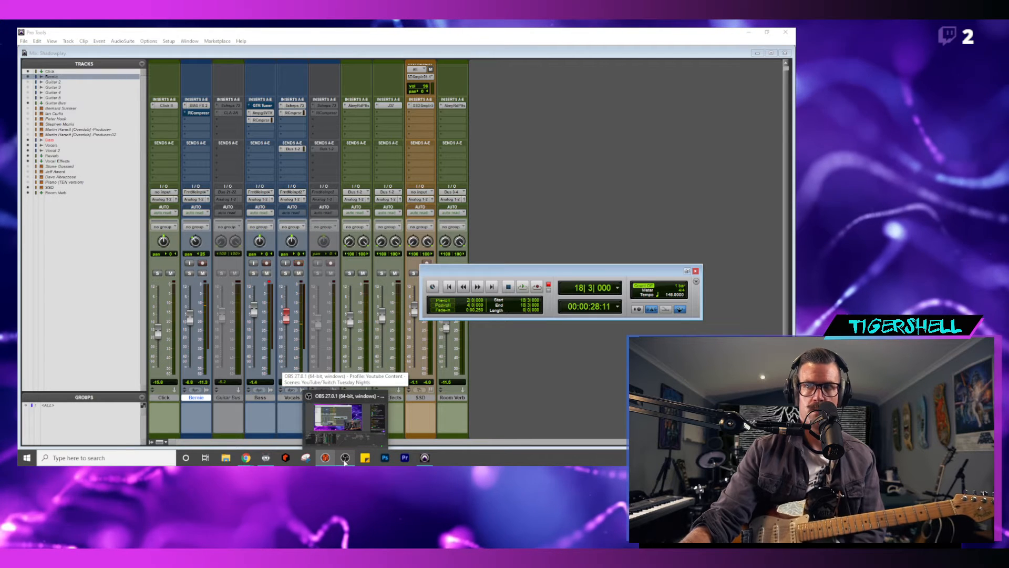
click(500, 355)
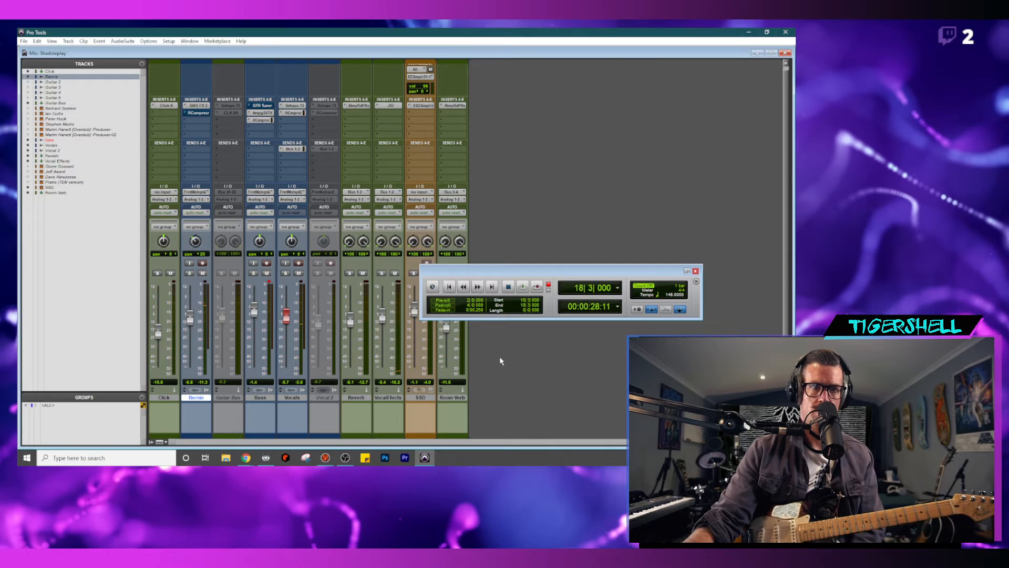
key(ctrl+equal)
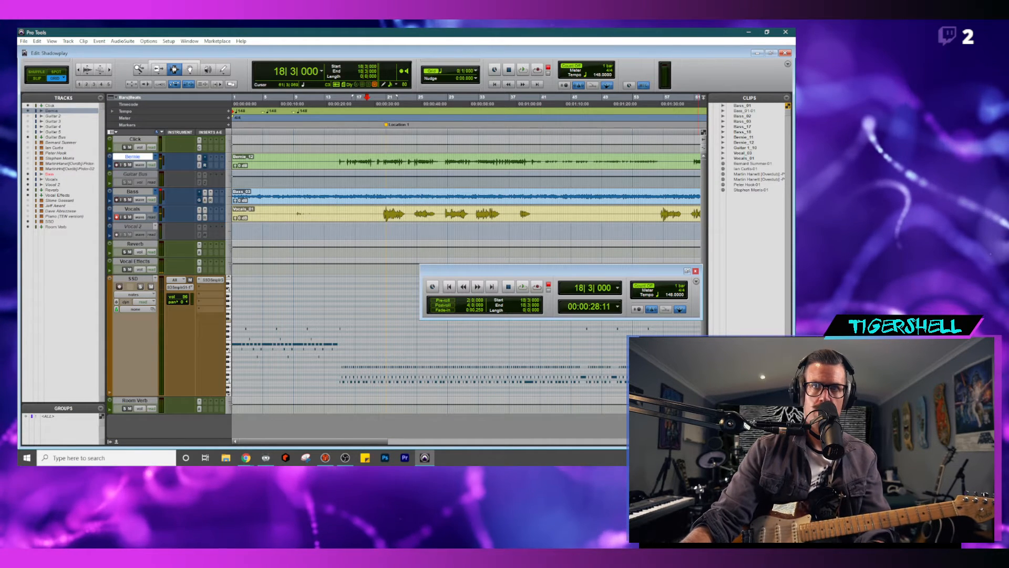
key(alt+Tab)
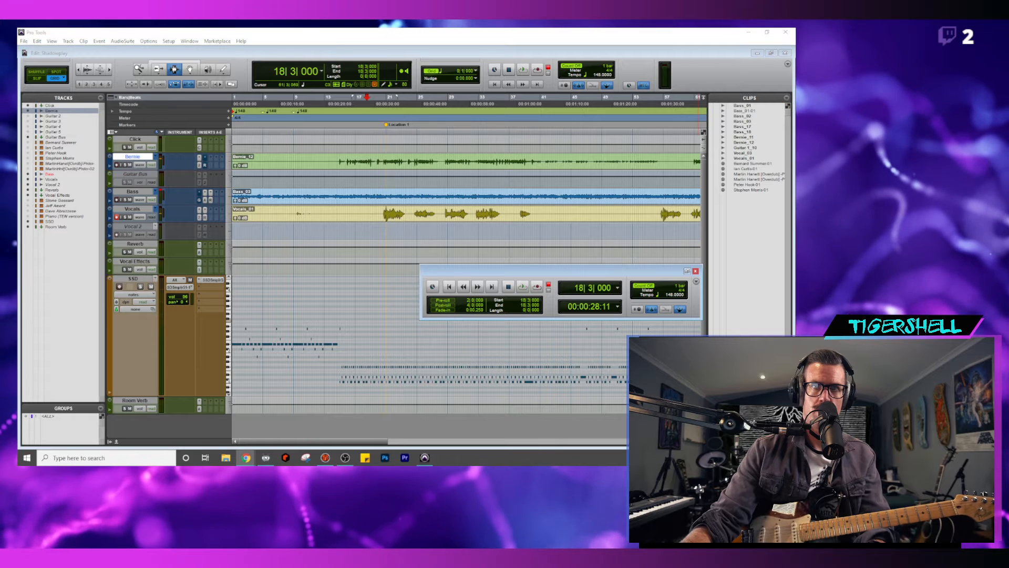
key(alt+Tab)
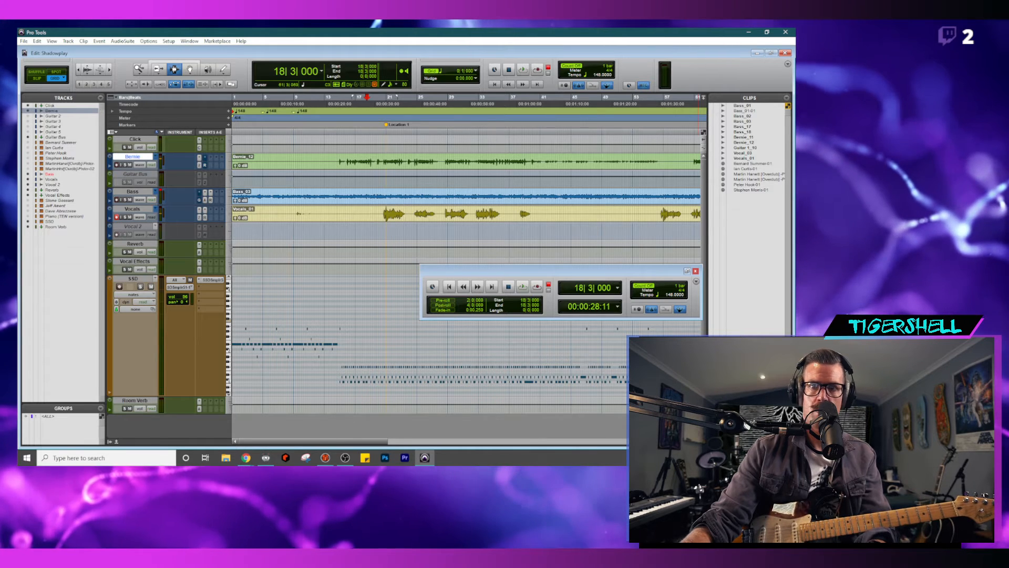
key(alt+Tab)
click(373, 214)
key(space)
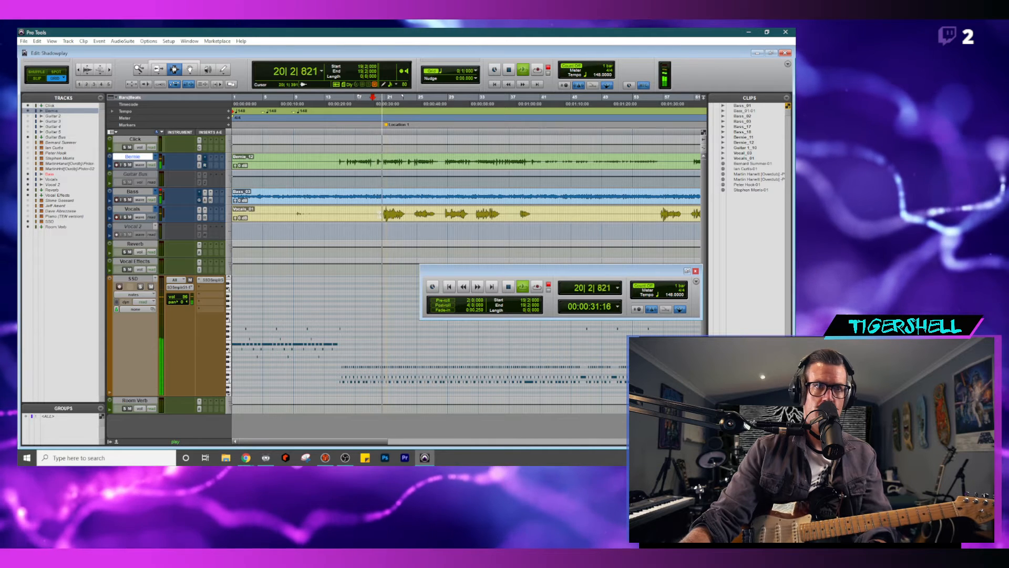
- Lower the Vocals fader to -11.0 dB in the mixer and adjust the gain in that track's Renaissance Compressor
key(ctrl+equal)
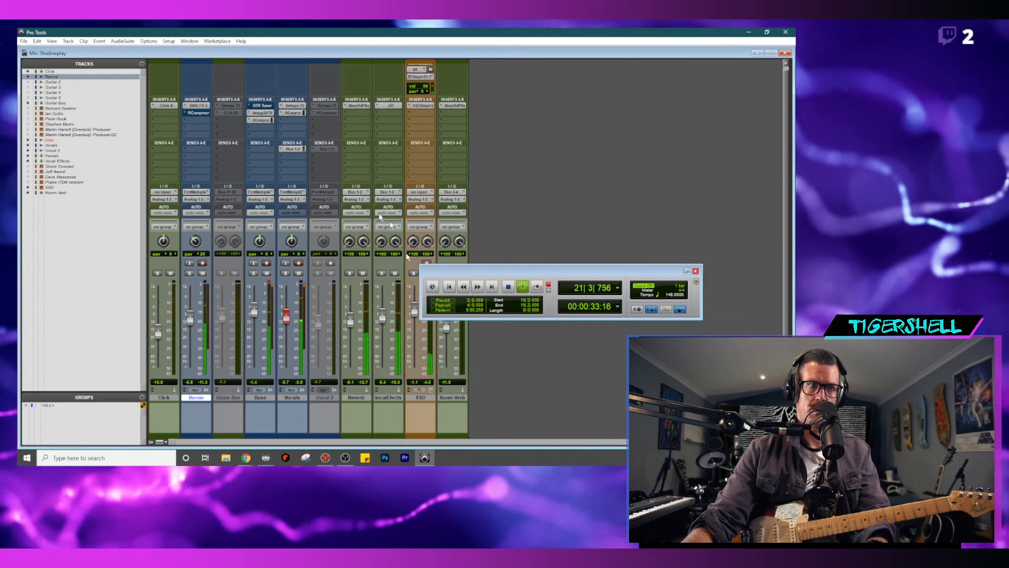
drag(286, 316, 288, 327)
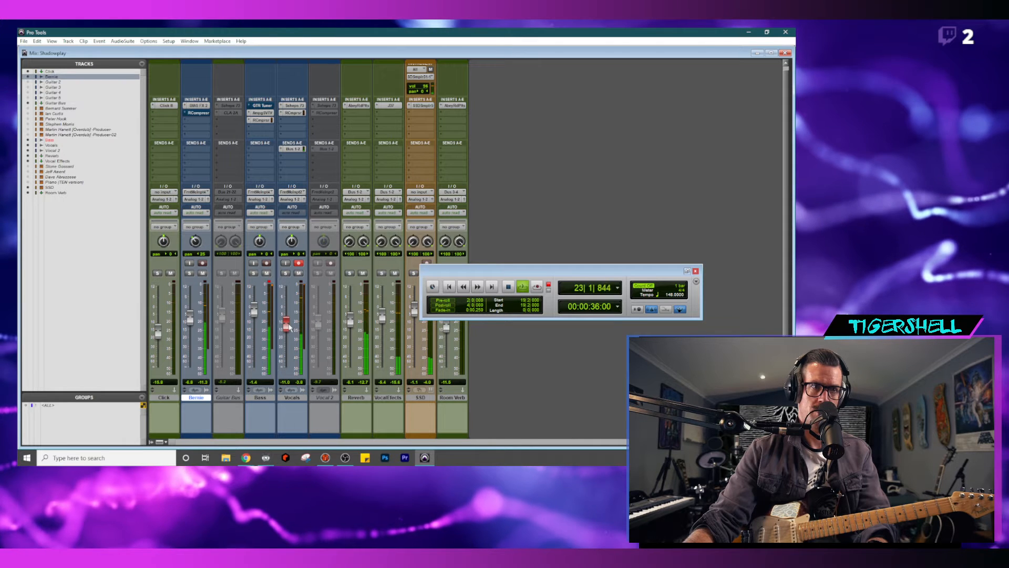
click(297, 113)
drag(351, 170, 351, 173)
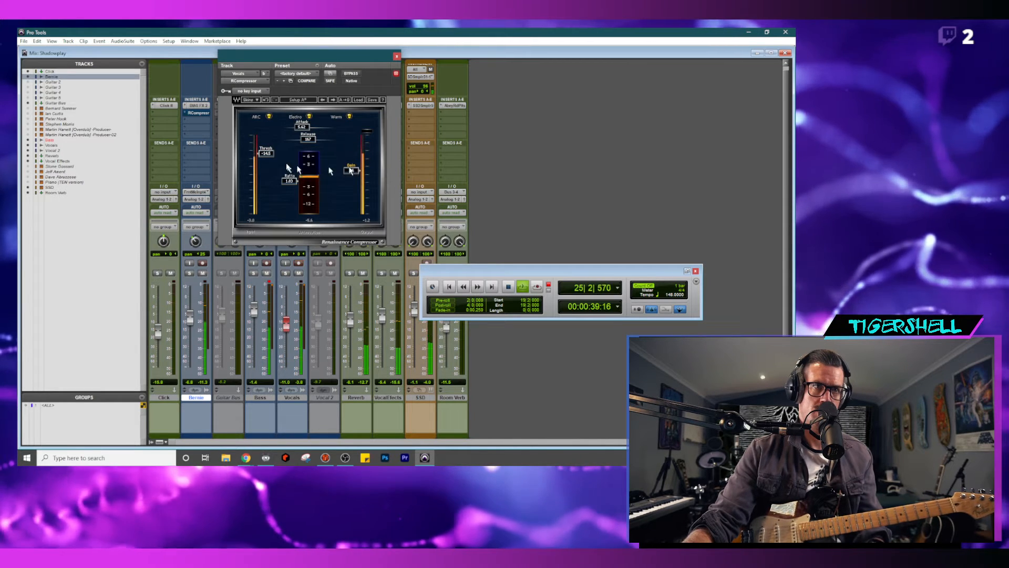
click(397, 56)
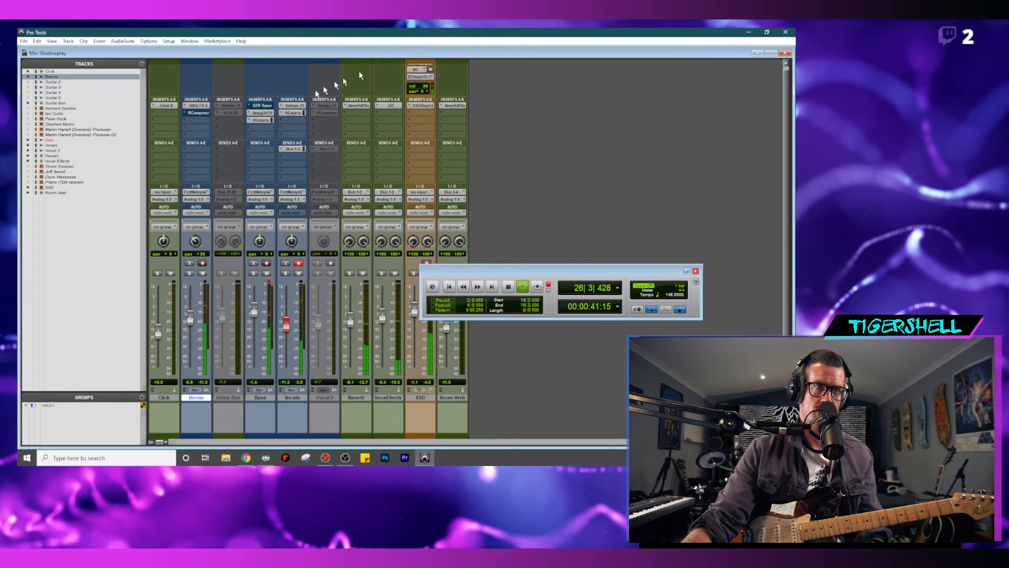
- Check the Scheps 73 settings on the Vocals track, then close the Transport window and stop playback in the Edit window
click(297, 105)
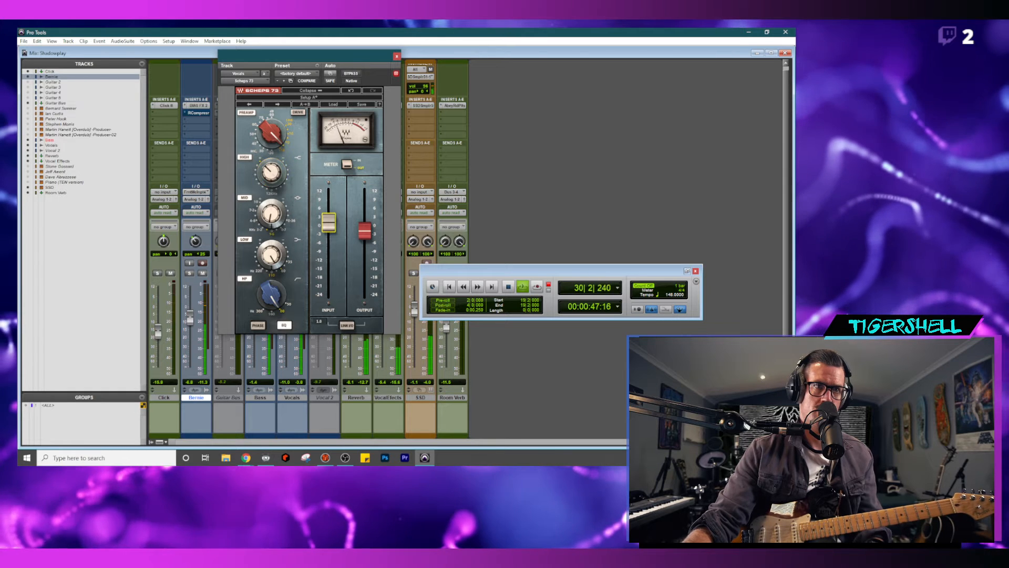
click(397, 57)
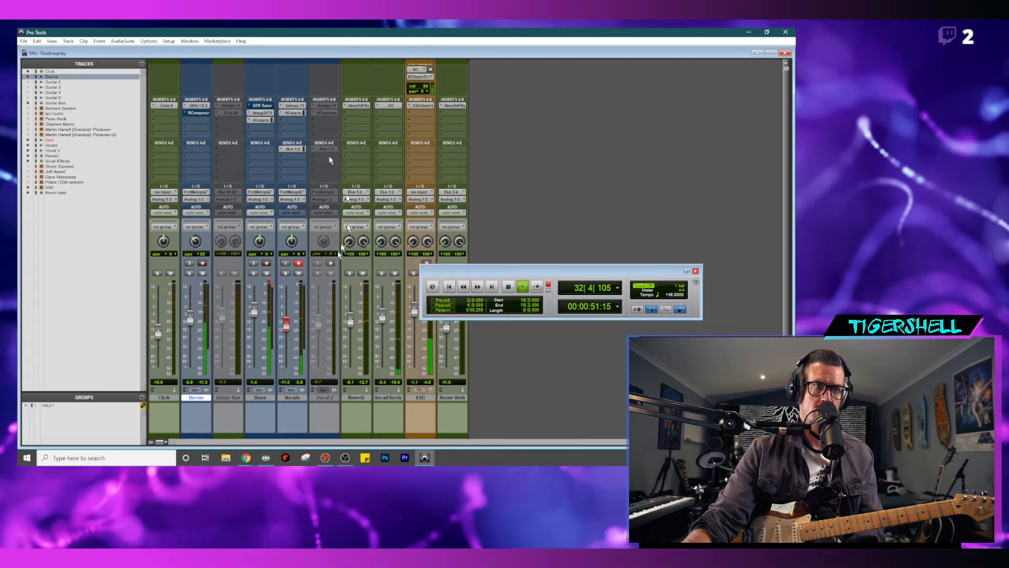
click(696, 271)
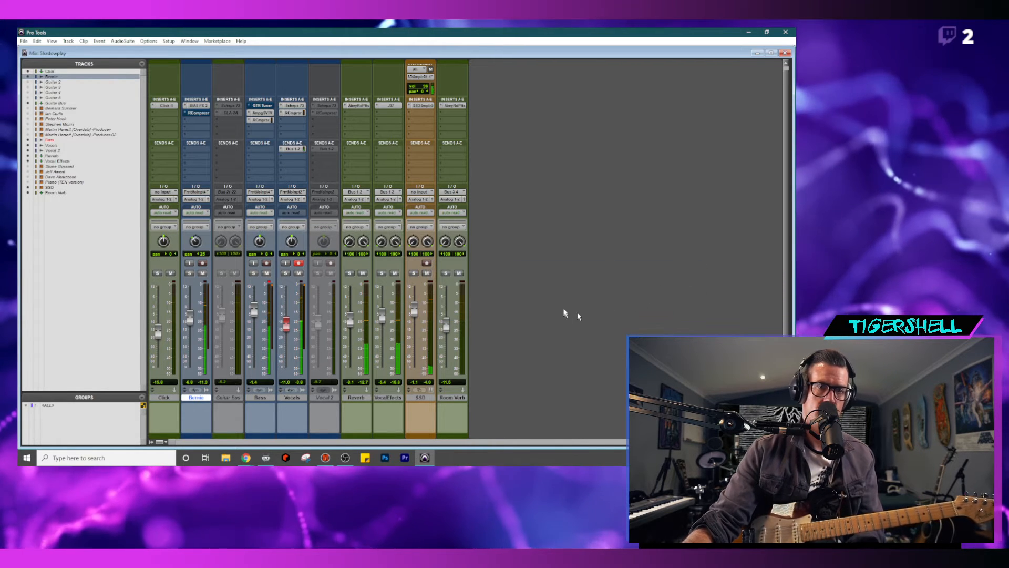
key(ctrl+equal)
key(space)
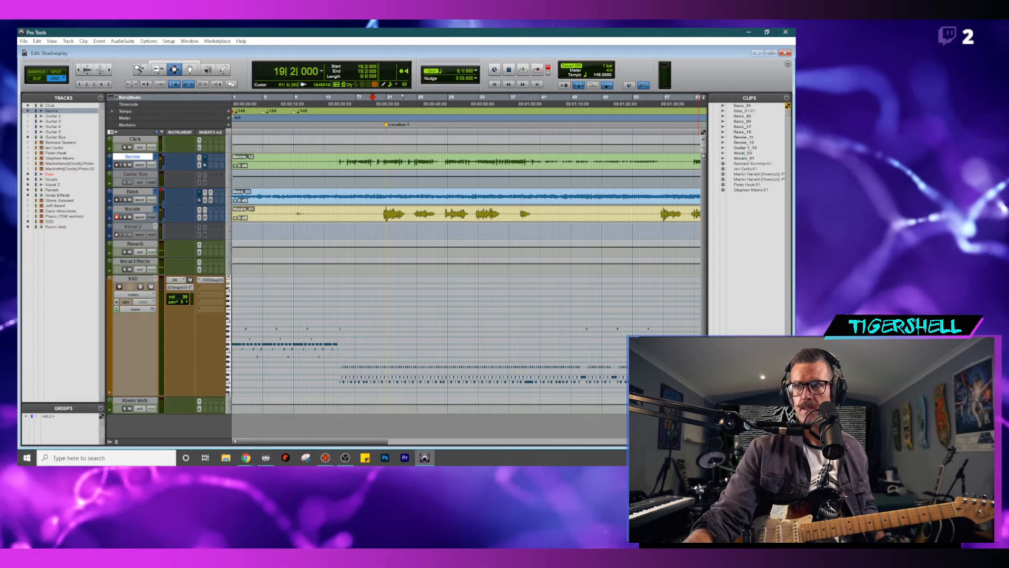
- Disarm recording on the Vocals track and make the track inactive
key(alt+Tab)
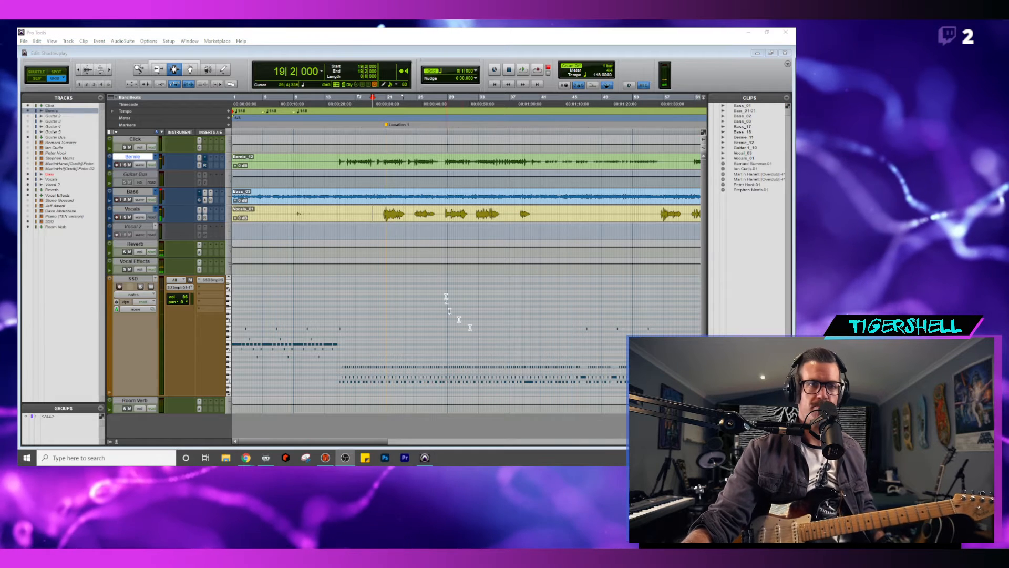
click(120, 219)
click(120, 217)
key(alt+Tab)
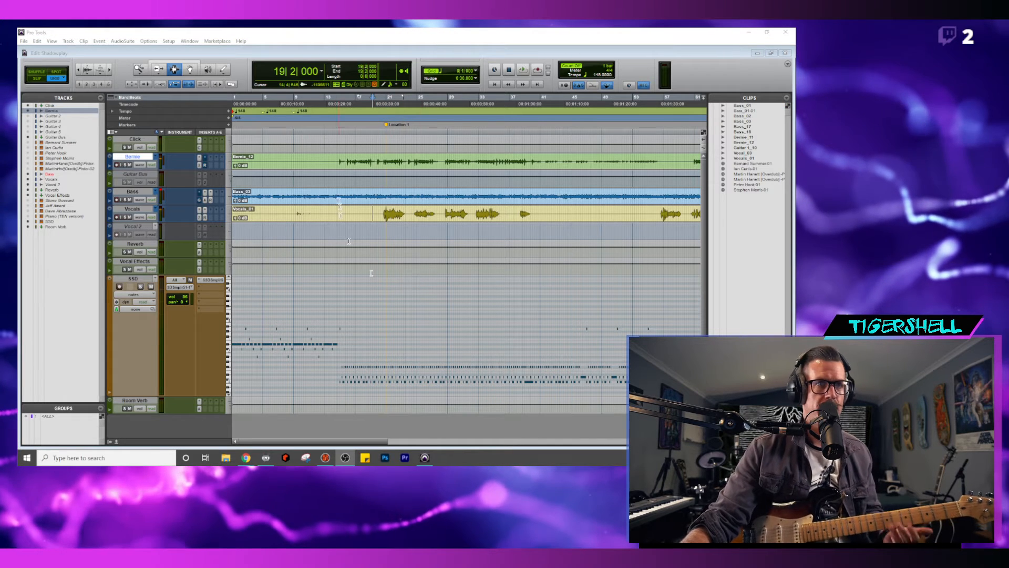
click(134, 209)
right_click(137, 209)
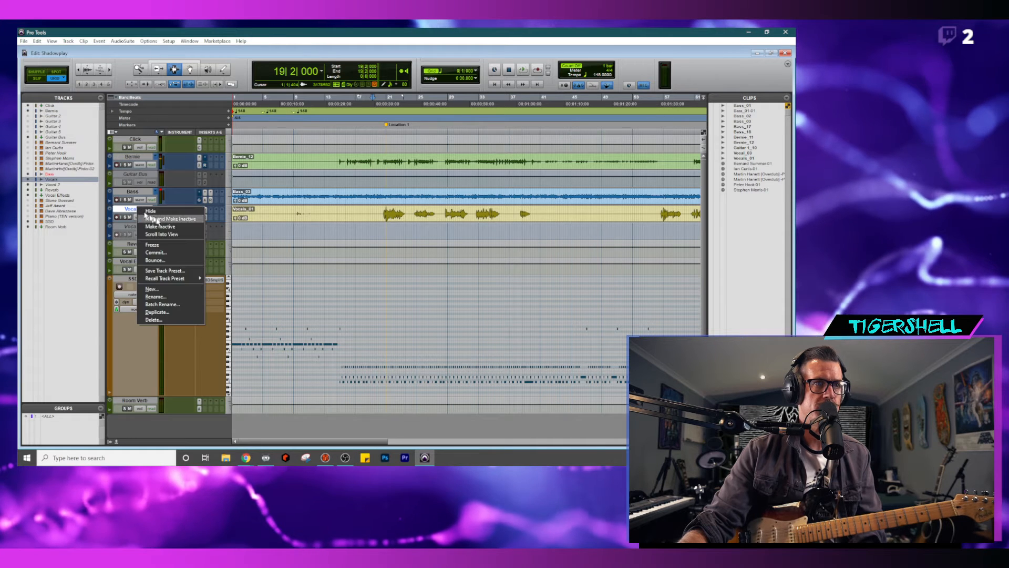
click(170, 229)
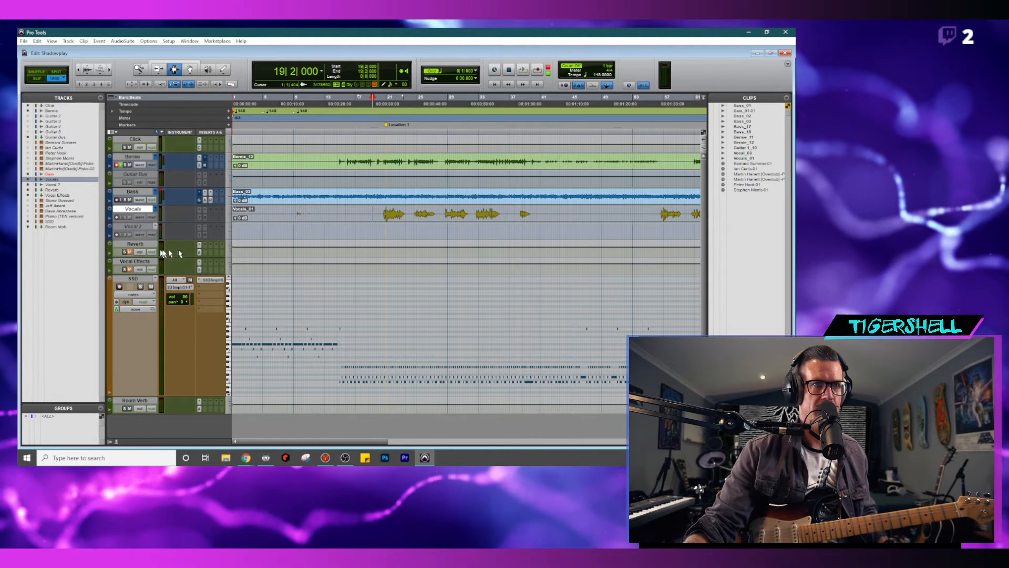
- Return the Pro Tools playback position to bar 1 and bring up the Shadowplay interactive guitar tab in Chrome
key(Return)
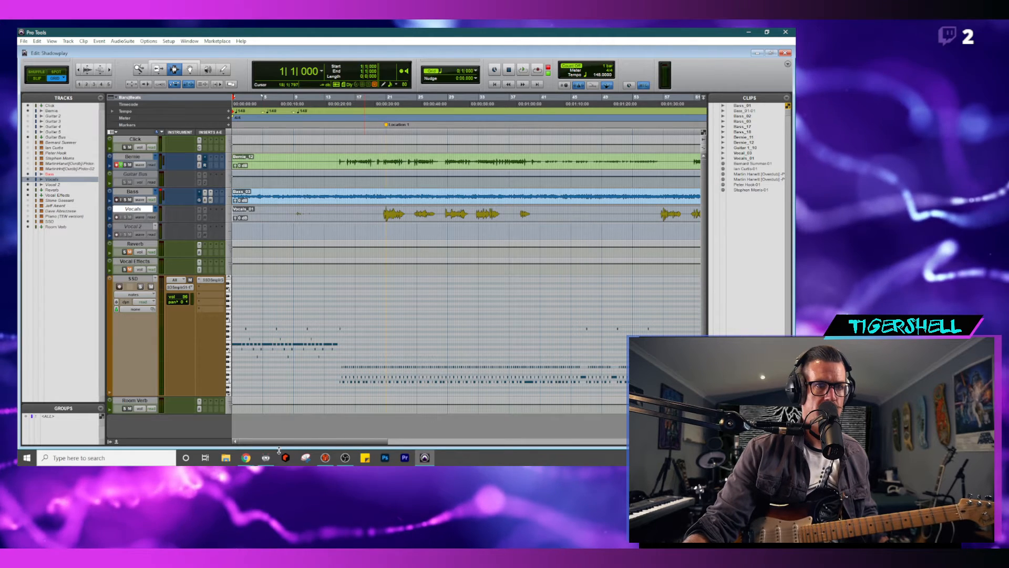
mouse_move(246, 460)
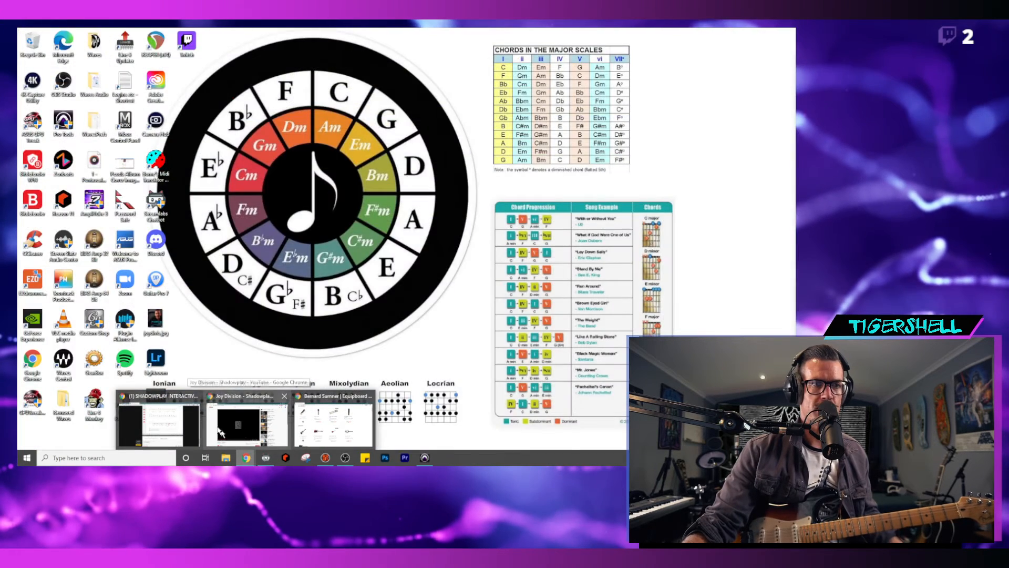
click(221, 432)
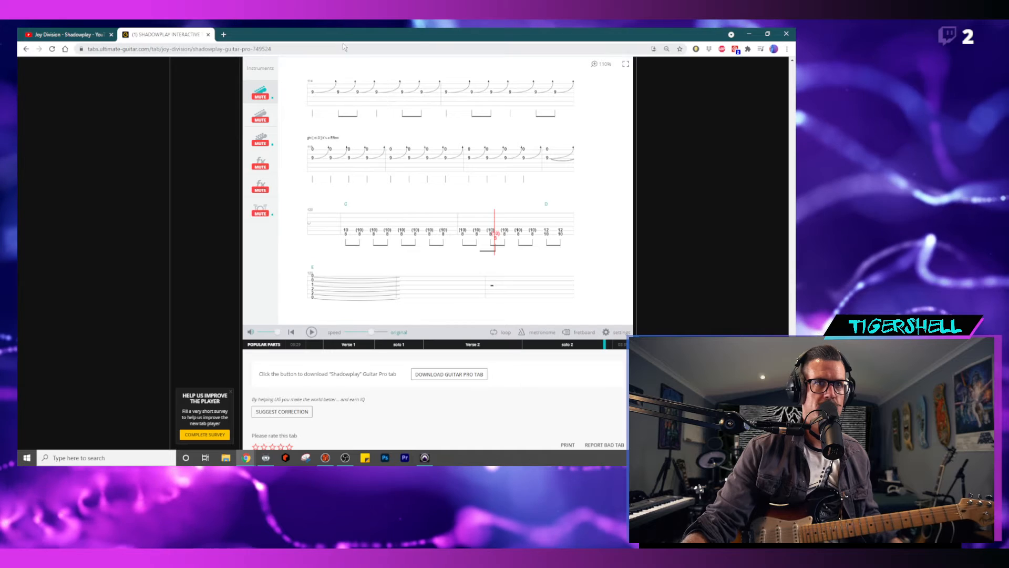
- Switch back to Pro Tools and record a new full guitar take on the Bernie track from bar 1
key(alt+Tab)
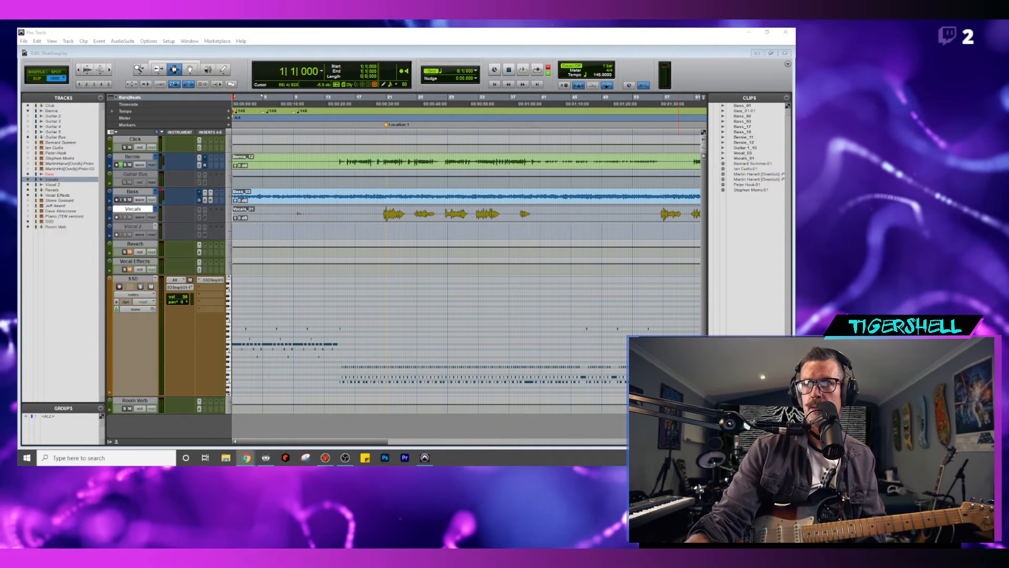
click(249, 157)
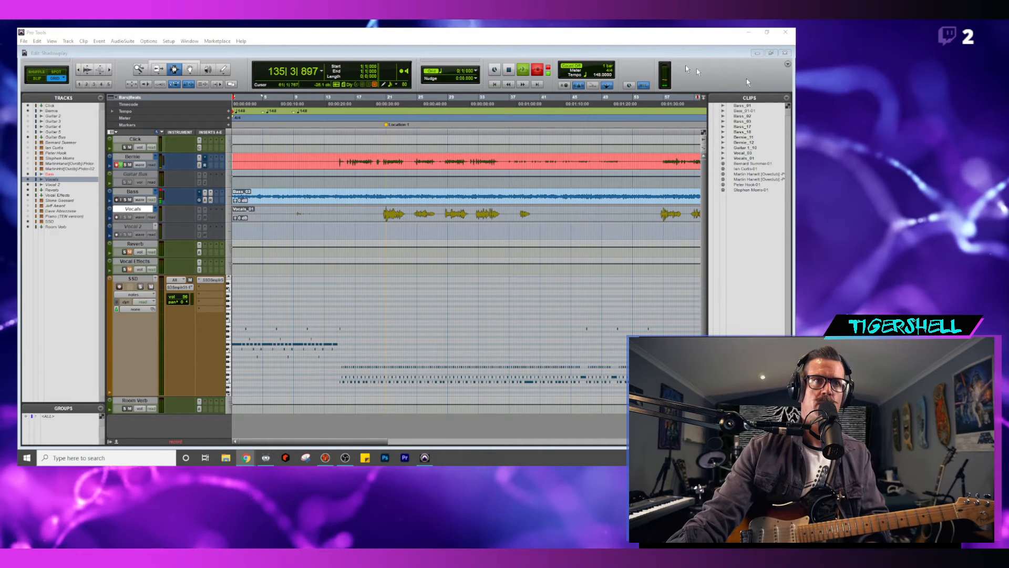
click(560, 54)
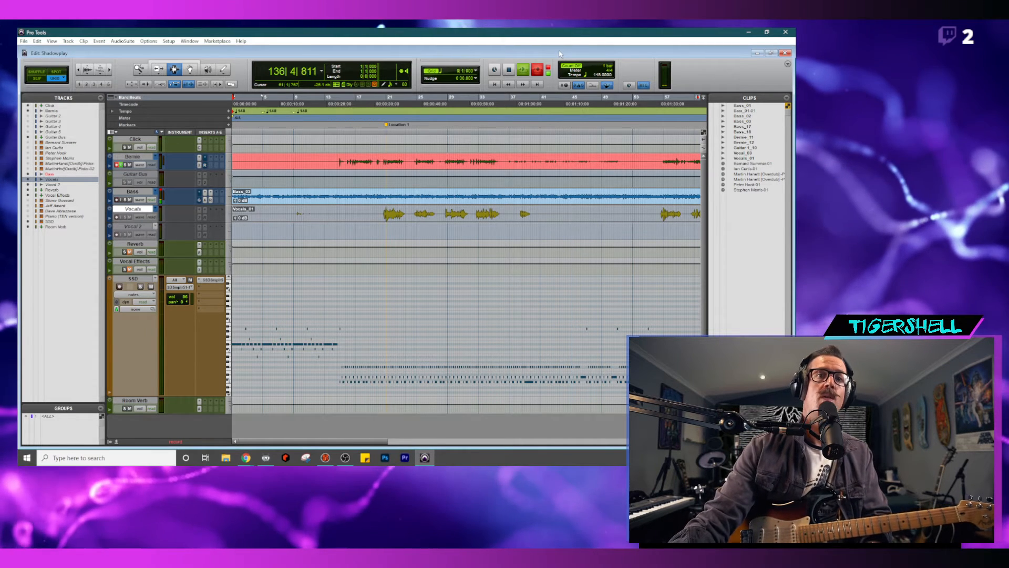
- Stop the recording on the Bernie guitar track and return to the start of the session
key(space)
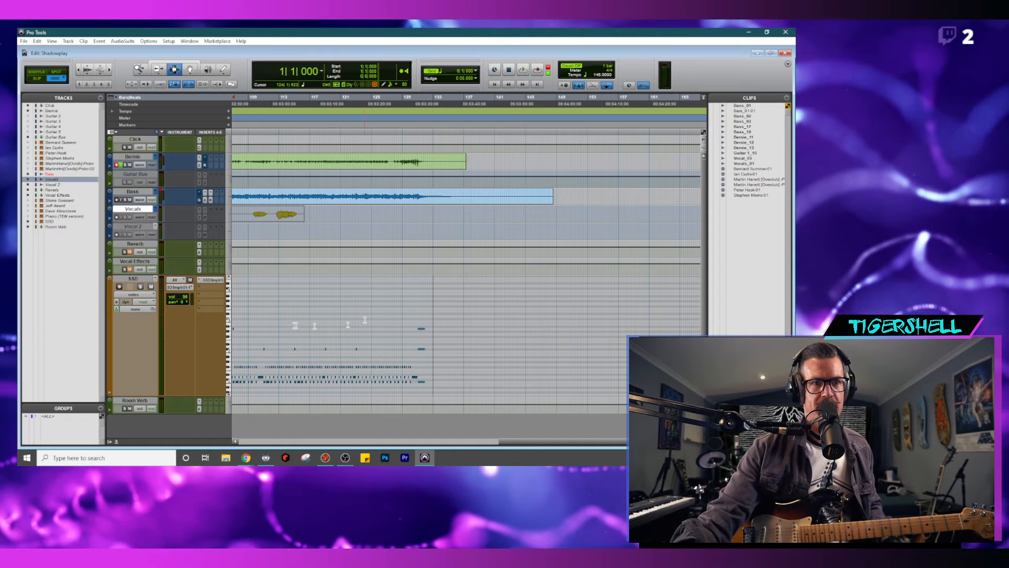
click(498, 220)
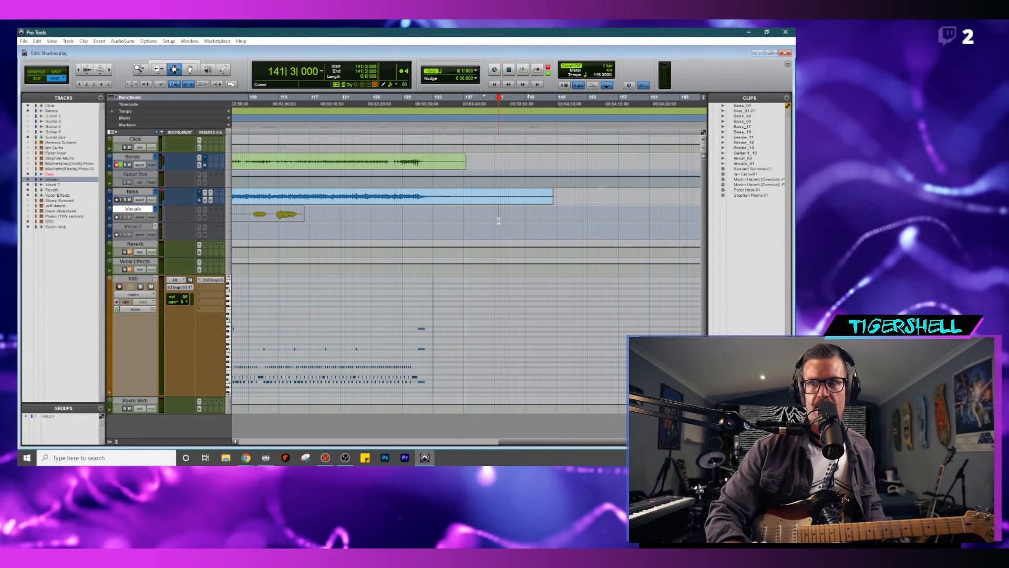
key(Return)
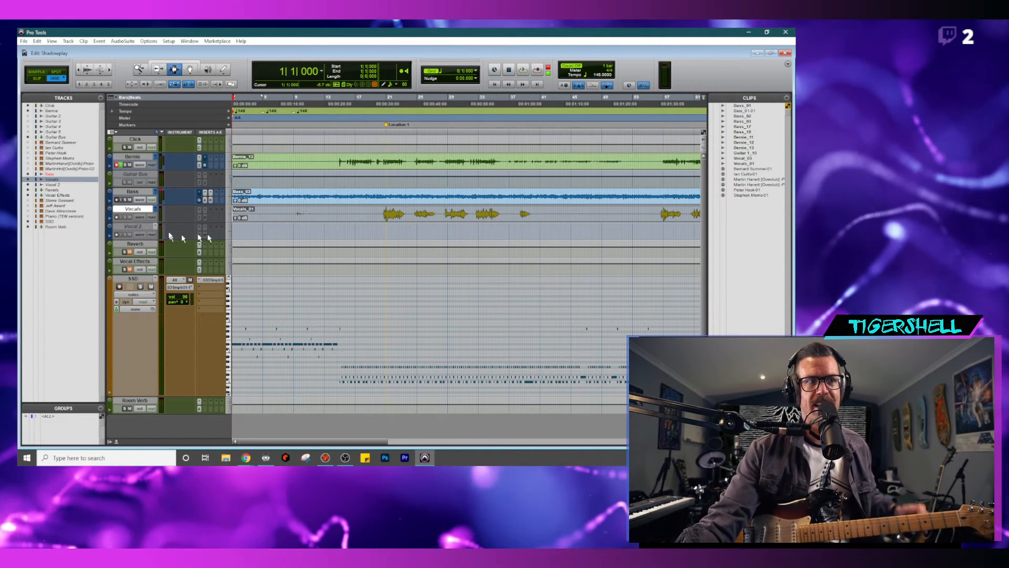
- Make the inactive Vocals track active and play the session back from bar 20, just before Location 1
right_click(129, 207)
click(150, 220)
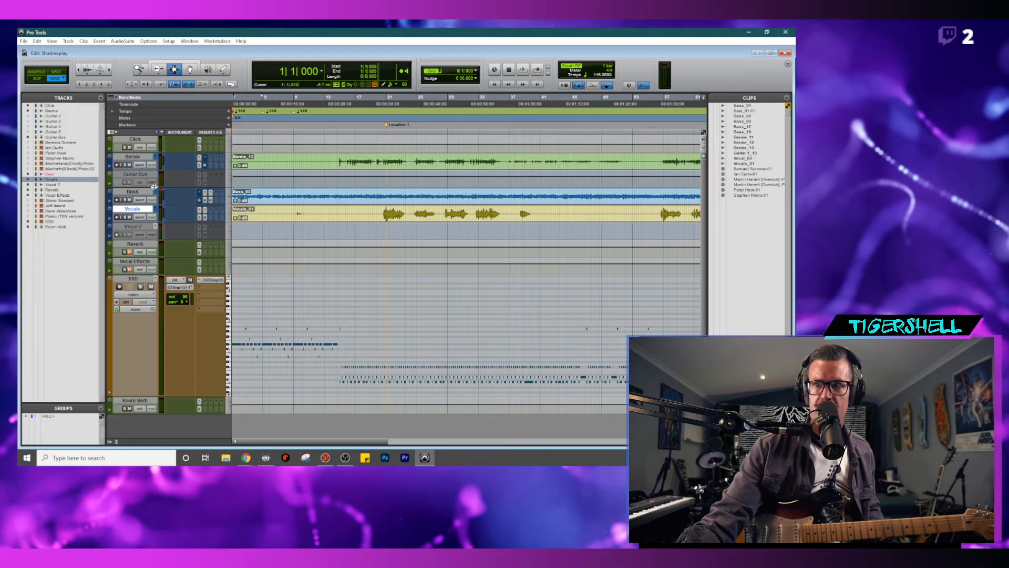
key(space)
key(space)
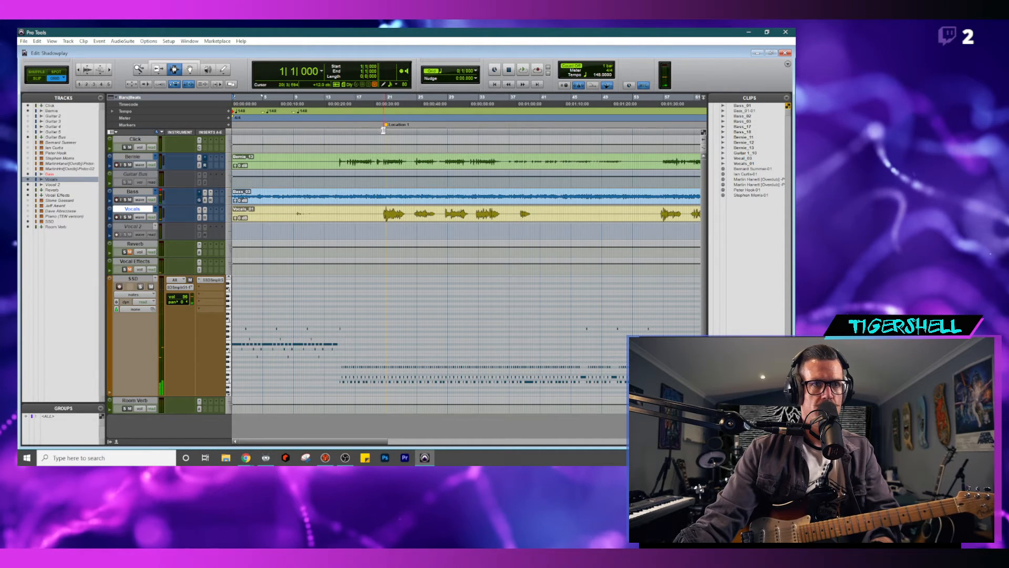
key(space)
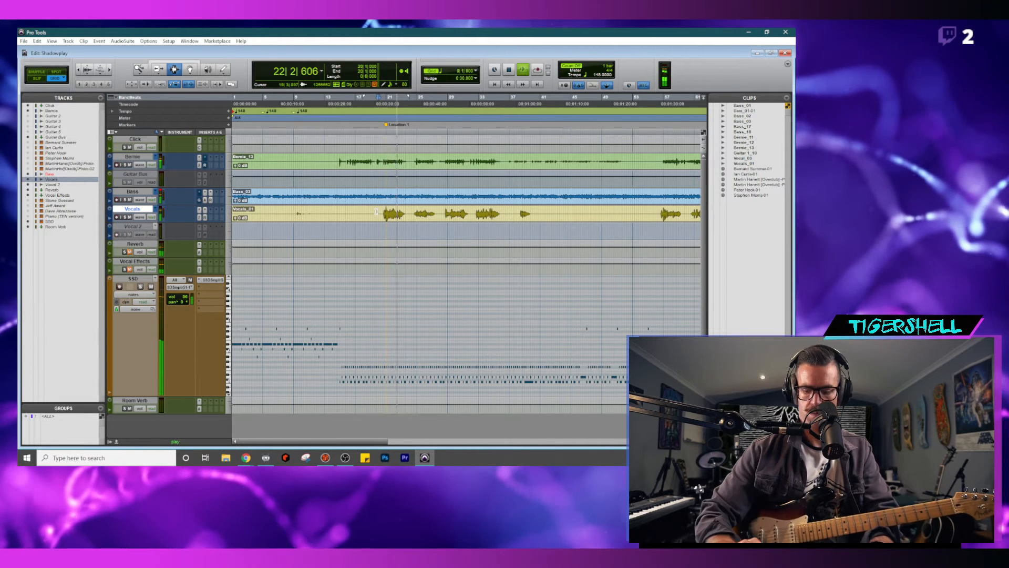
- In the mixer, adjust the high-pass filter and raise the input level of the Scheps 73 plug-in on the Vocals track
key(ctrl+equal)
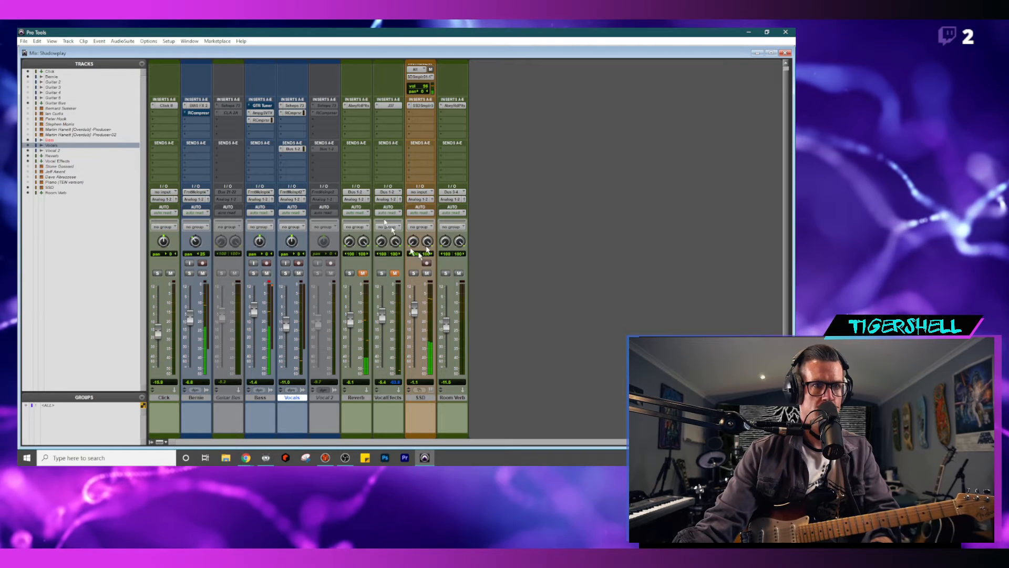
click(293, 106)
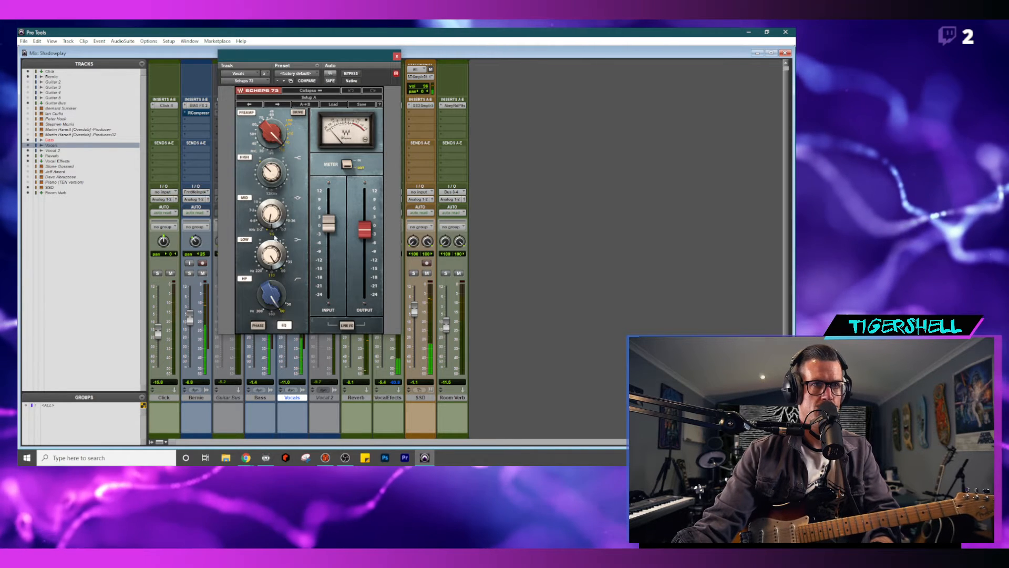
drag(271, 296, 272, 286)
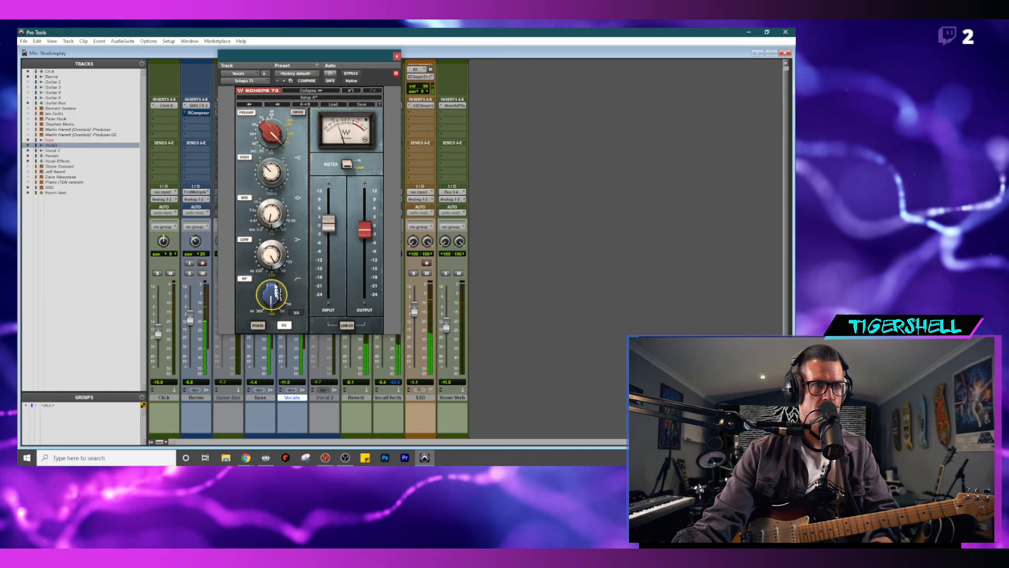
drag(329, 227, 329, 212)
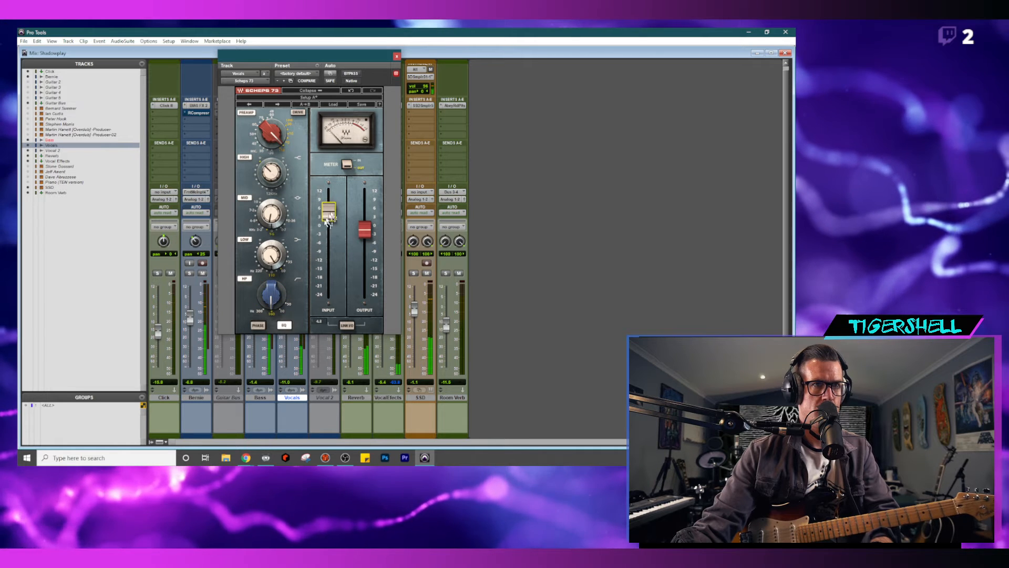
- Unmute the Reverb and Vocal Effects tracks and lower their faders to about -12.5 dB and -10.7 dB
drag(350, 63, 249, 64)
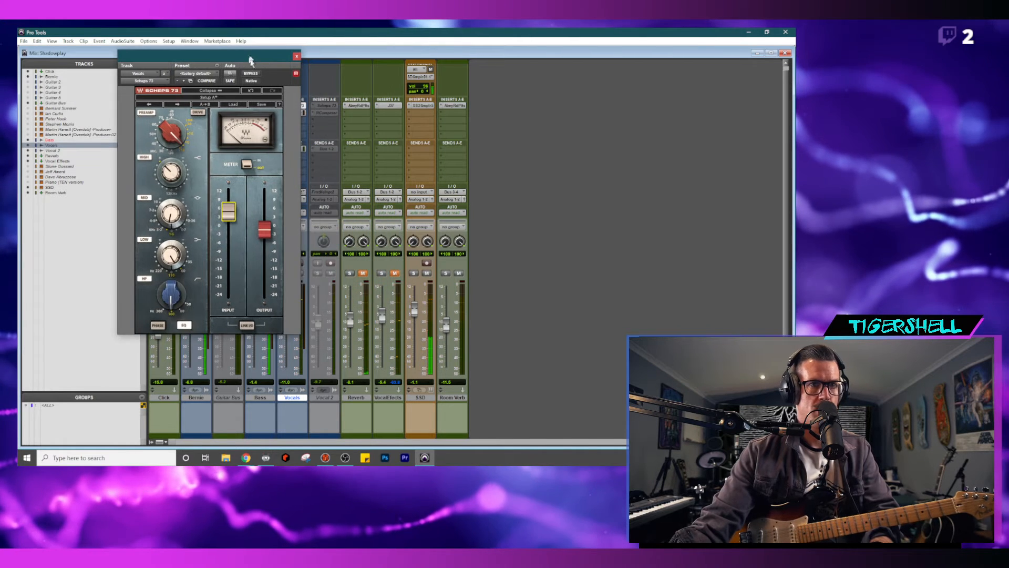
drag(349, 319, 349, 331)
click(394, 273)
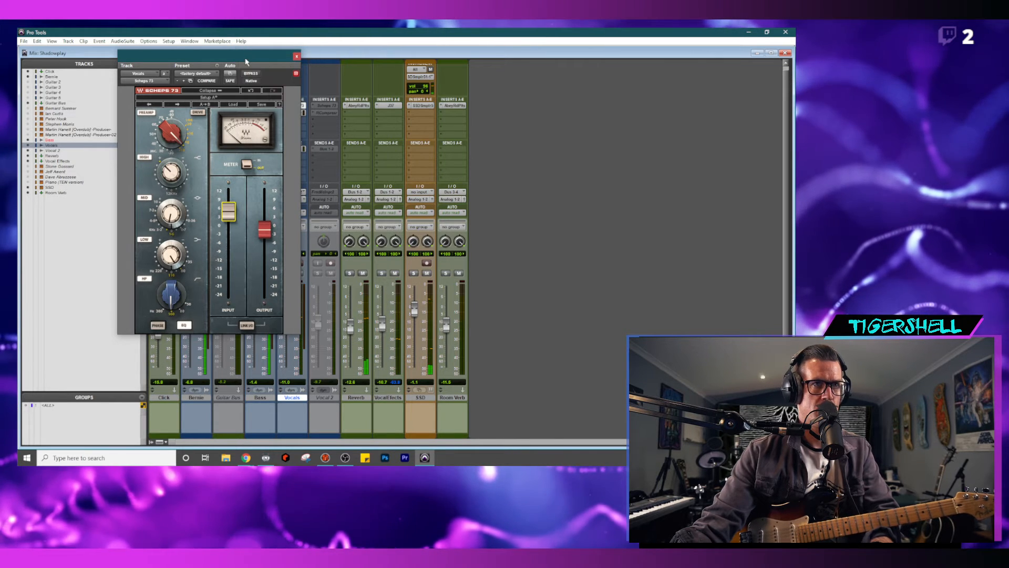
- Reorder the mixer channels so Vocals sits before Bass, and close the Pro Tools online help window
drag(272, 59, 321, 75)
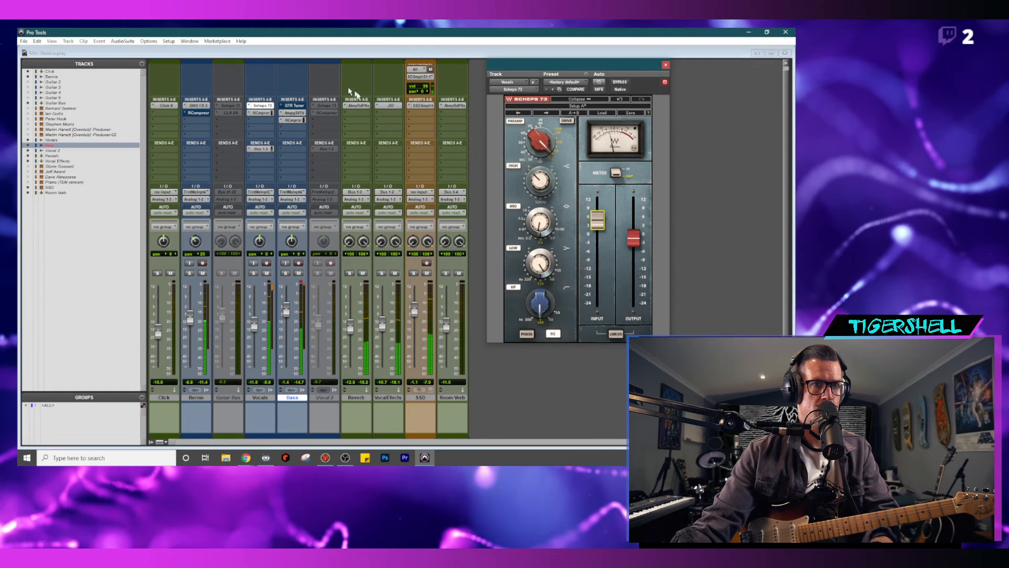
drag(396, 140, 270, 136)
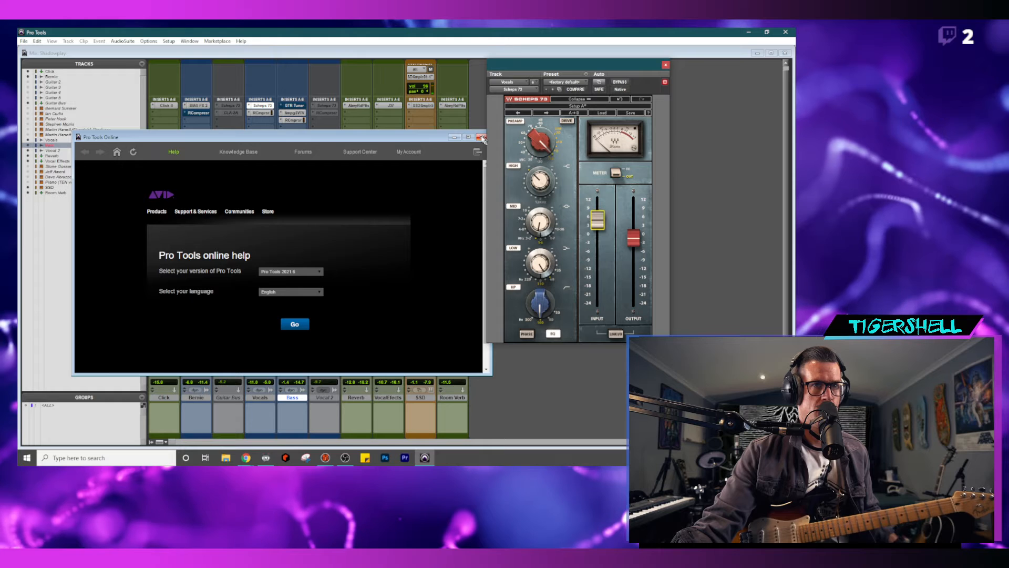
click(481, 137)
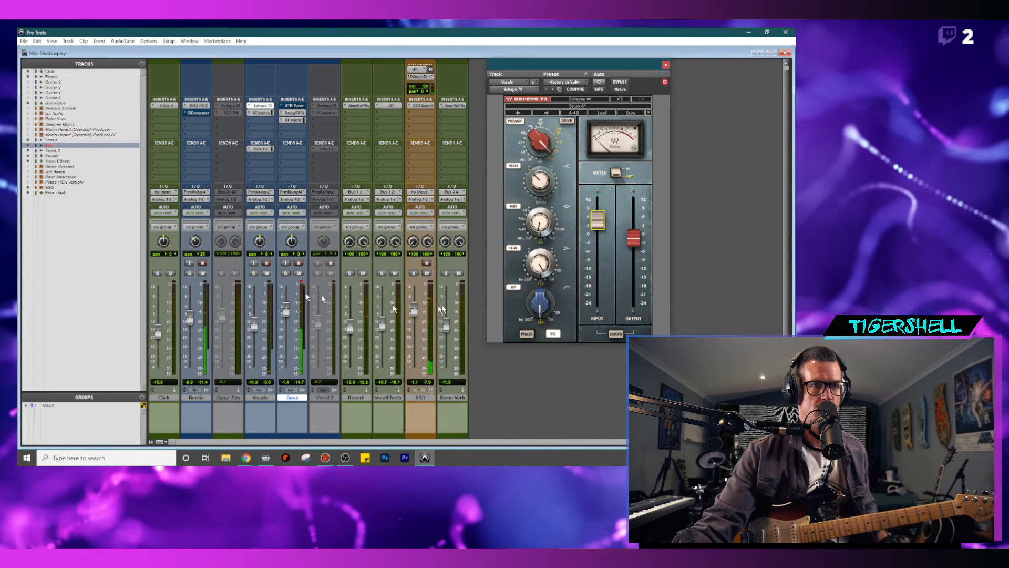
- Add a Bus 3-4 (Stereo) send to the Bernie track, bring its send level up to about 0 dB and raise the track's volume slightly
click(197, 149)
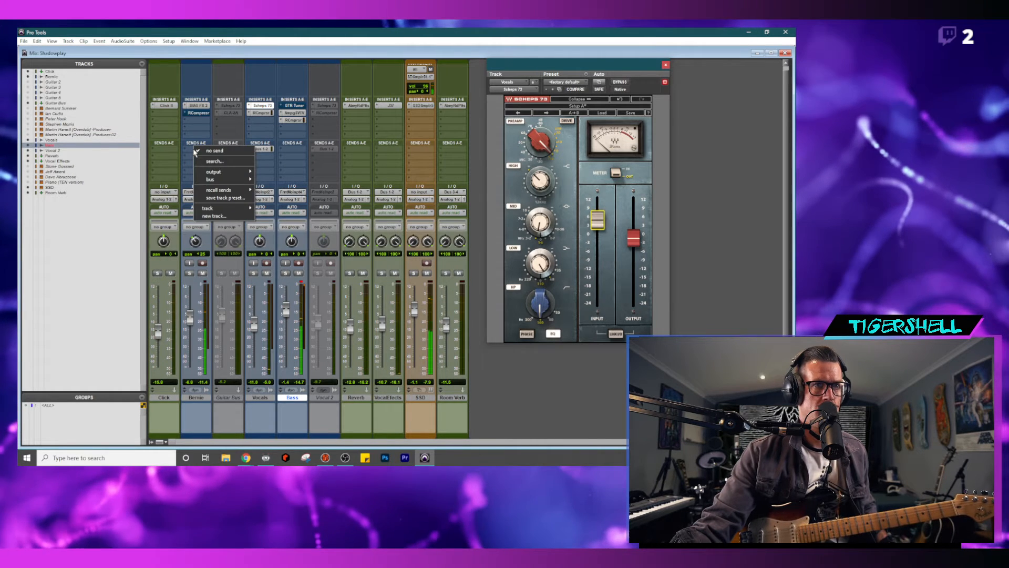
mouse_move(209, 181)
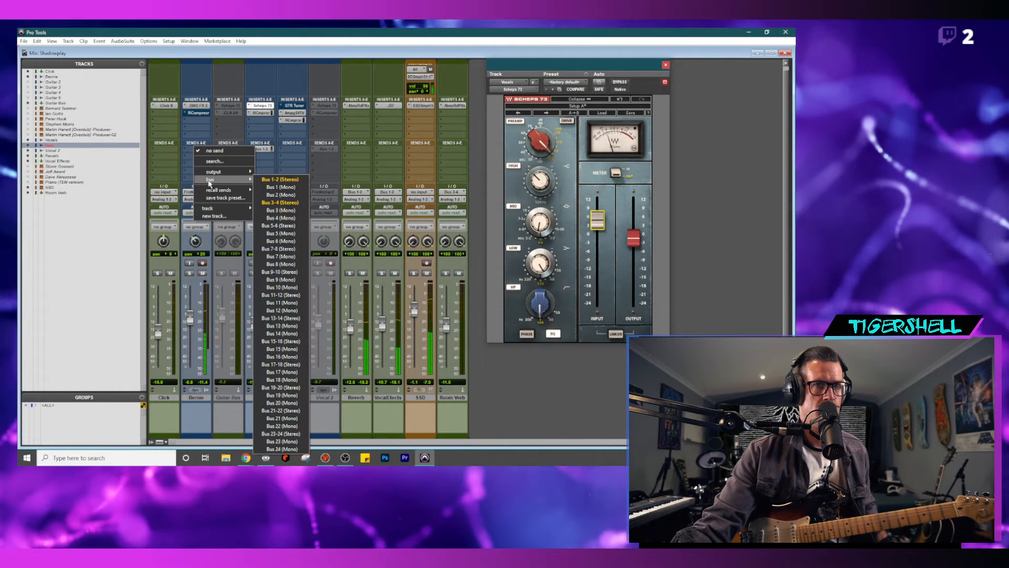
click(285, 204)
drag(535, 293, 534, 231)
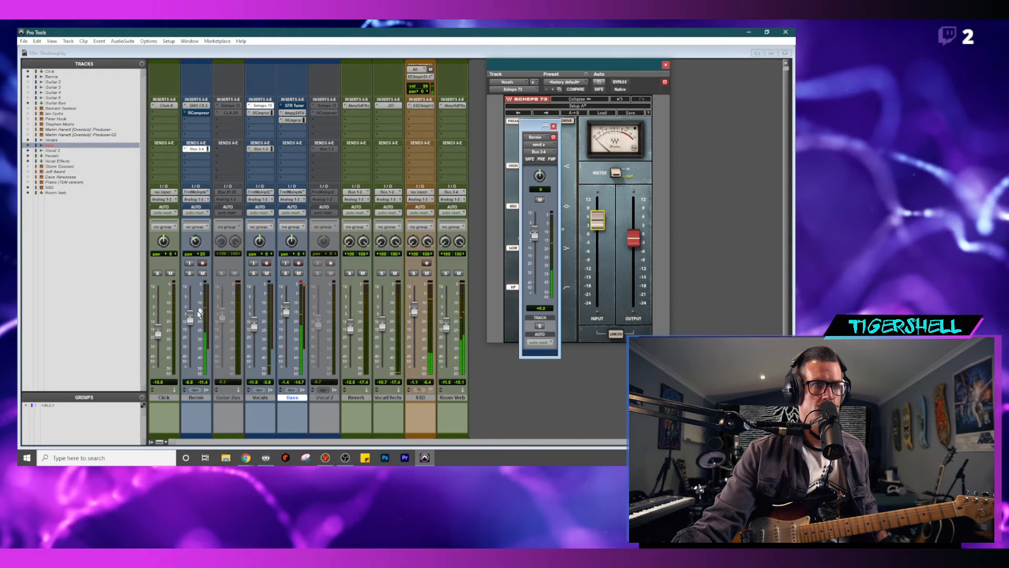
drag(200, 313, 194, 317)
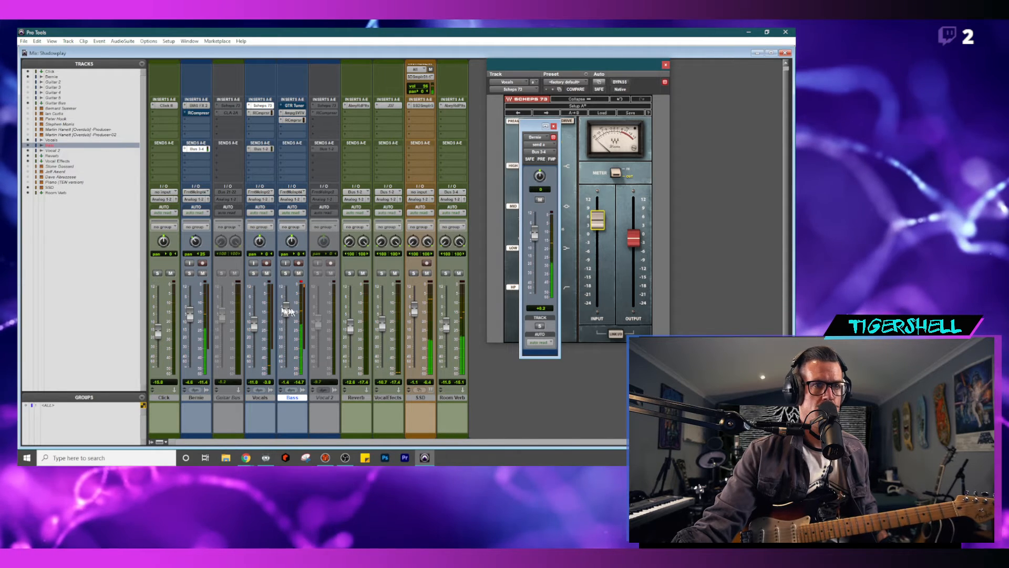
- Adjust the input gain of the Ampeg amp plug-in on the Bass track, then close the plug-in
click(296, 113)
drag(640, 66, 440, 57)
drag(514, 244, 541, 252)
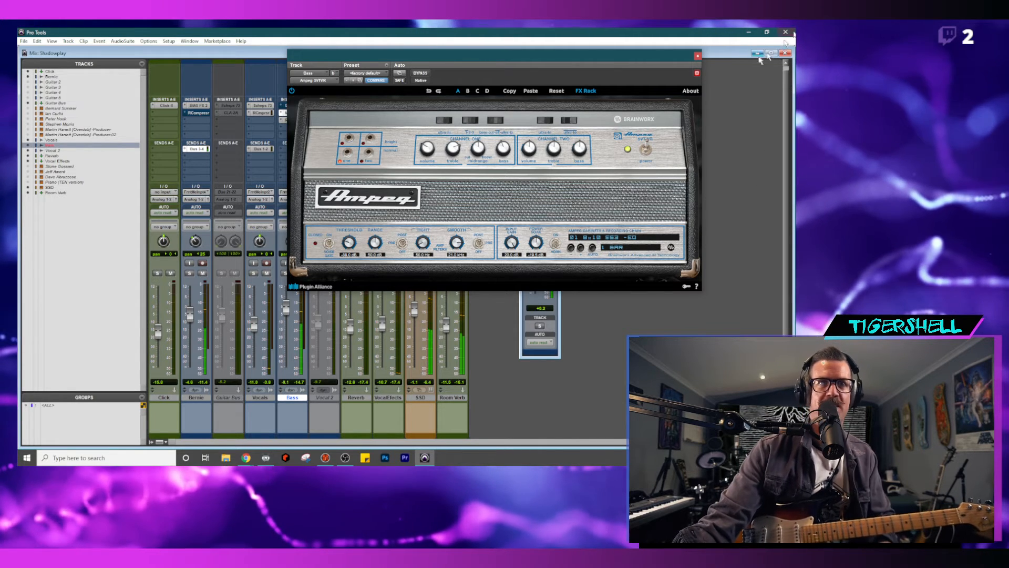
click(697, 56)
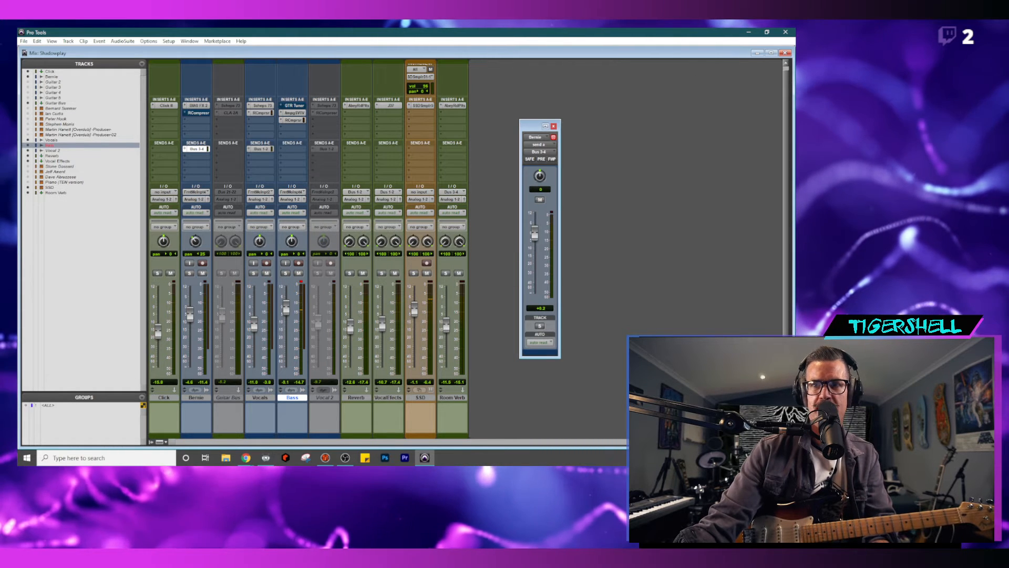
- Return to the session start in the edit window, arm the Vocals track for recording and toggle the Reverb track's mute
key(ctrl+equal)
key(Return)
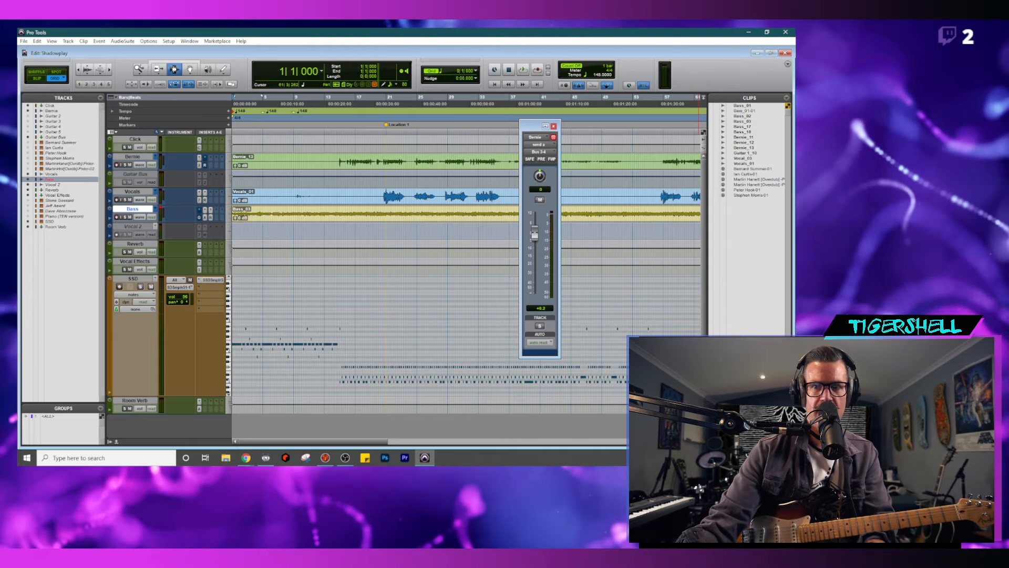
key(alt+Tab)
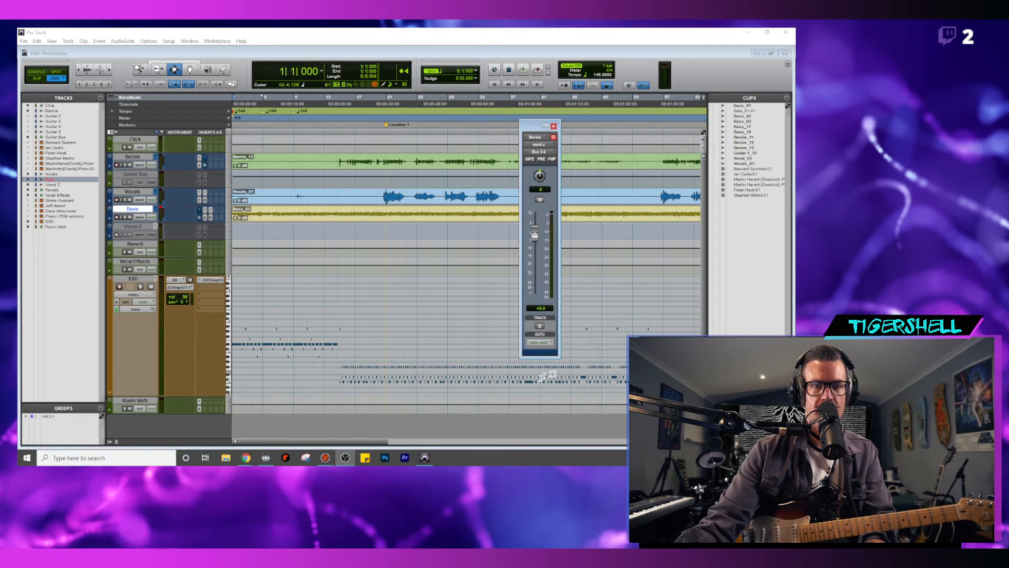
click(117, 201)
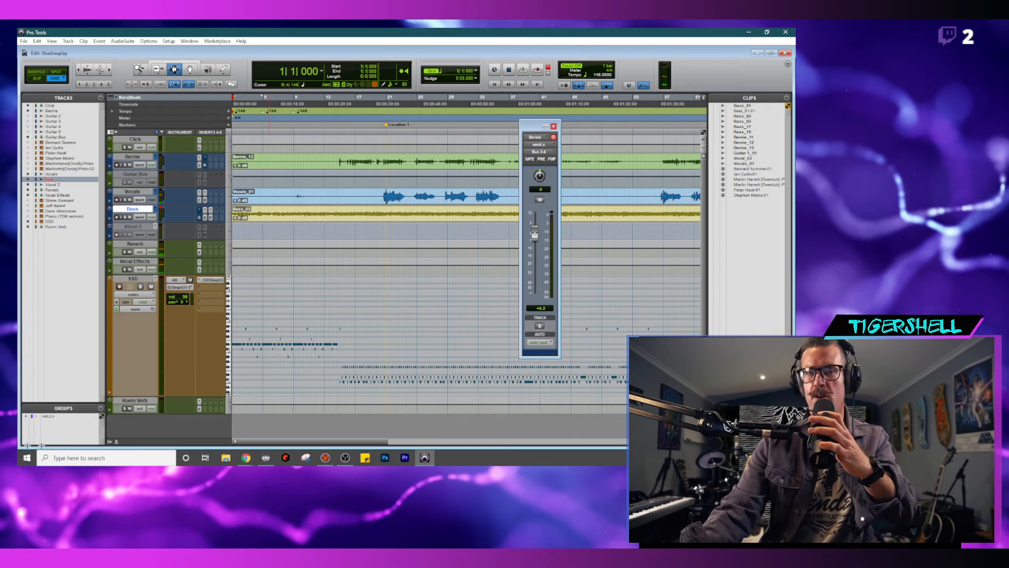
click(130, 252)
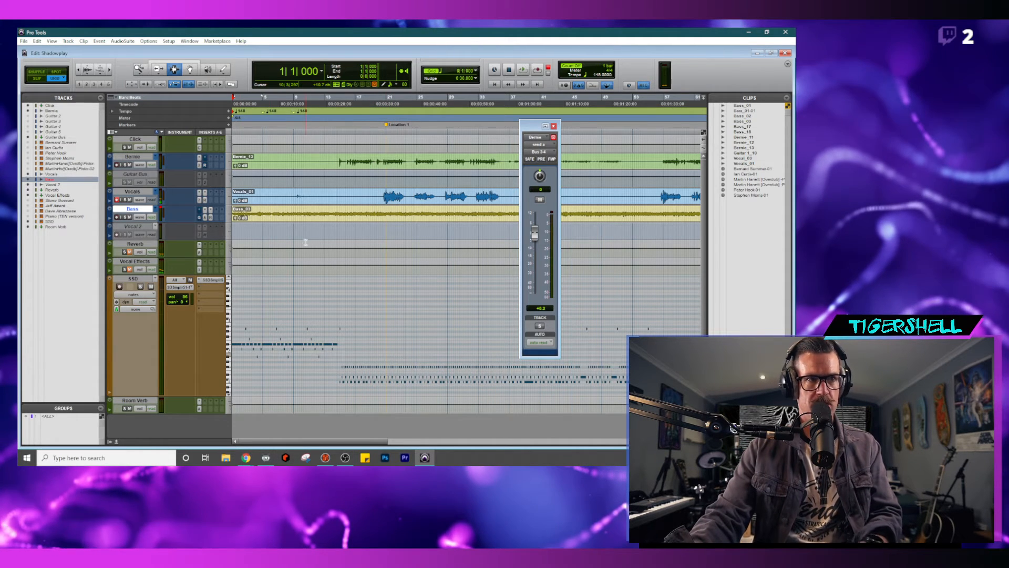
click(130, 252)
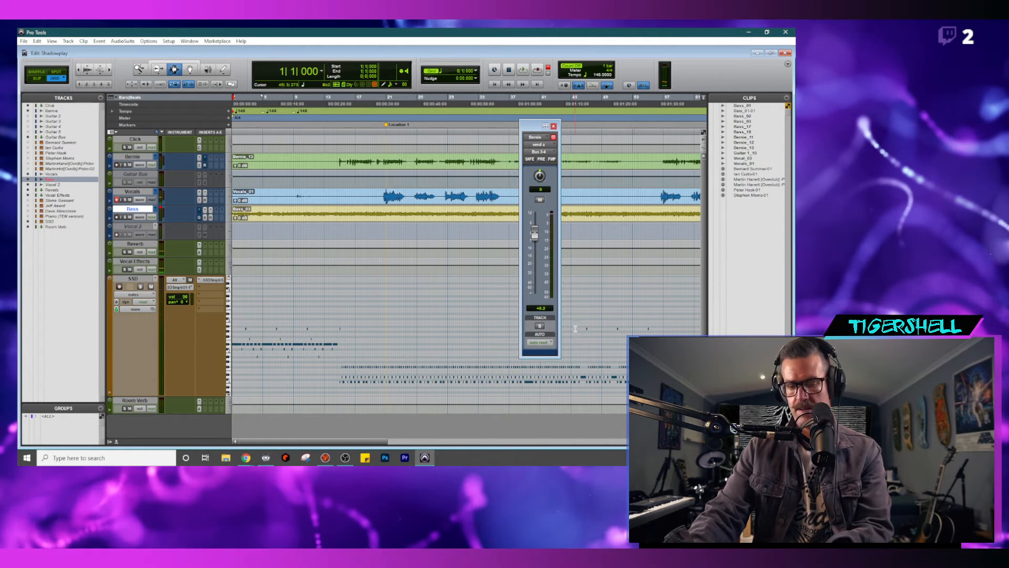
- Start recording on the Vocals track, switch to the Chrome window with the Shadowplay lyrics and resize and place it beside the tracks
key(ctrl+space)
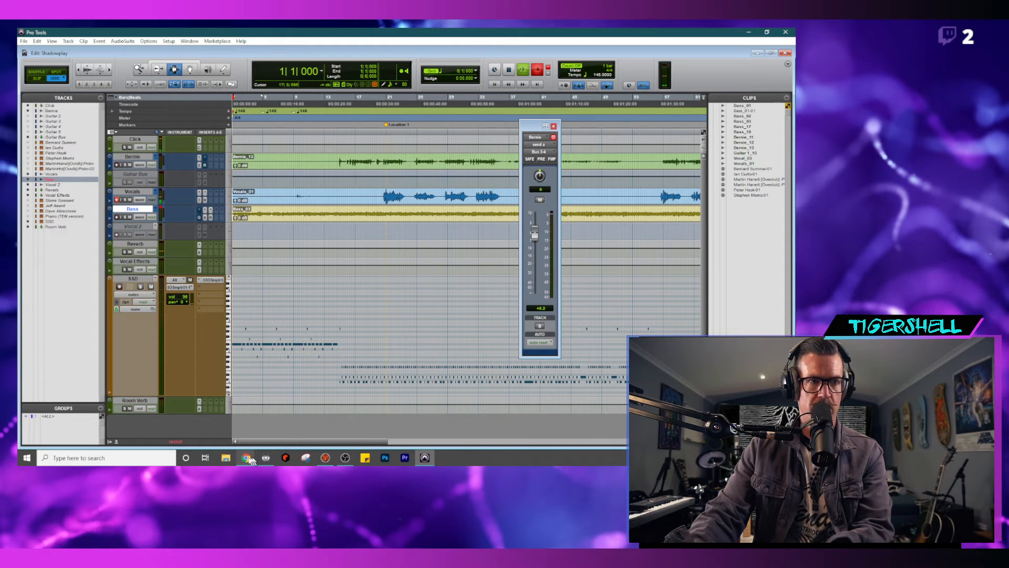
mouse_move(246, 461)
mouse_move(163, 427)
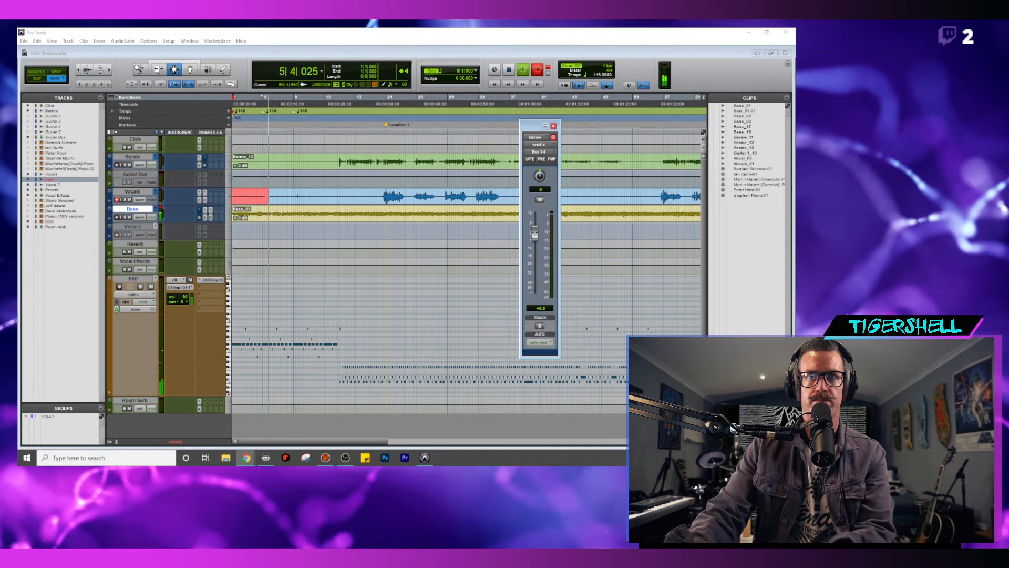
drag(791, 66, 631, 47)
mouse_move(509, 51)
mouse_down()
mouse_move(582, 52)
mouse_move(501, 53)
mouse_up()
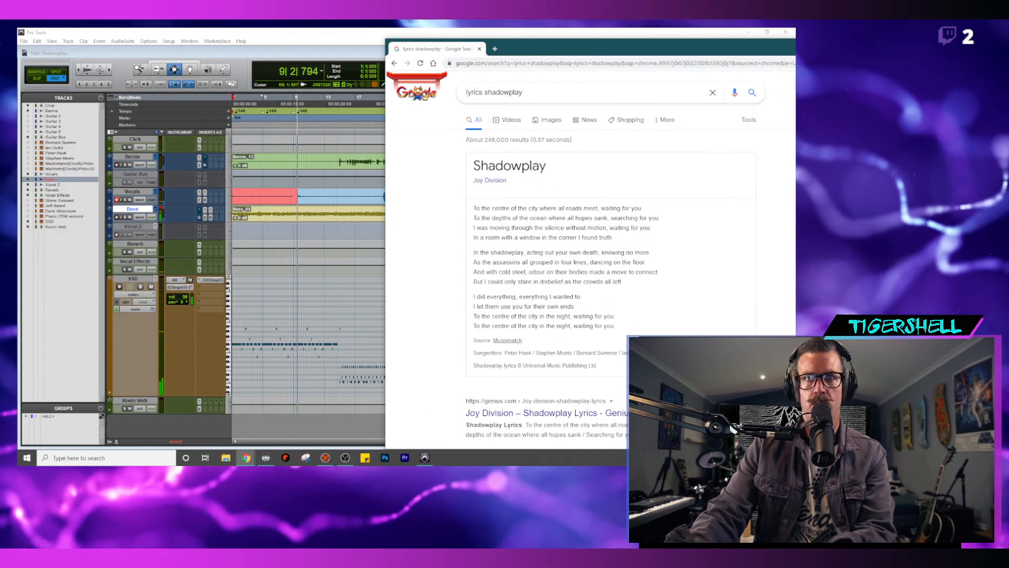
drag(796, 201, 756, 201)
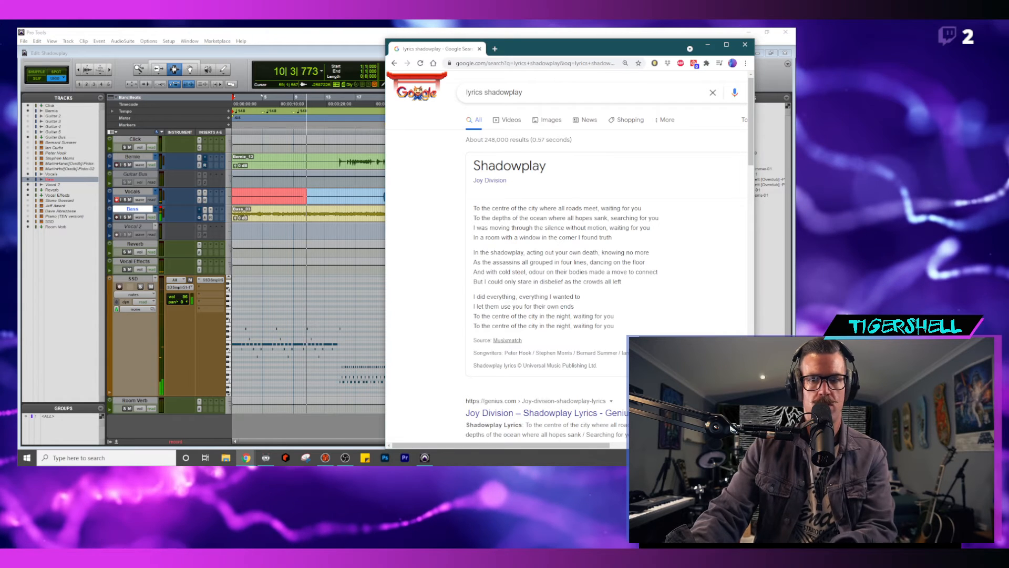
click(346, 458)
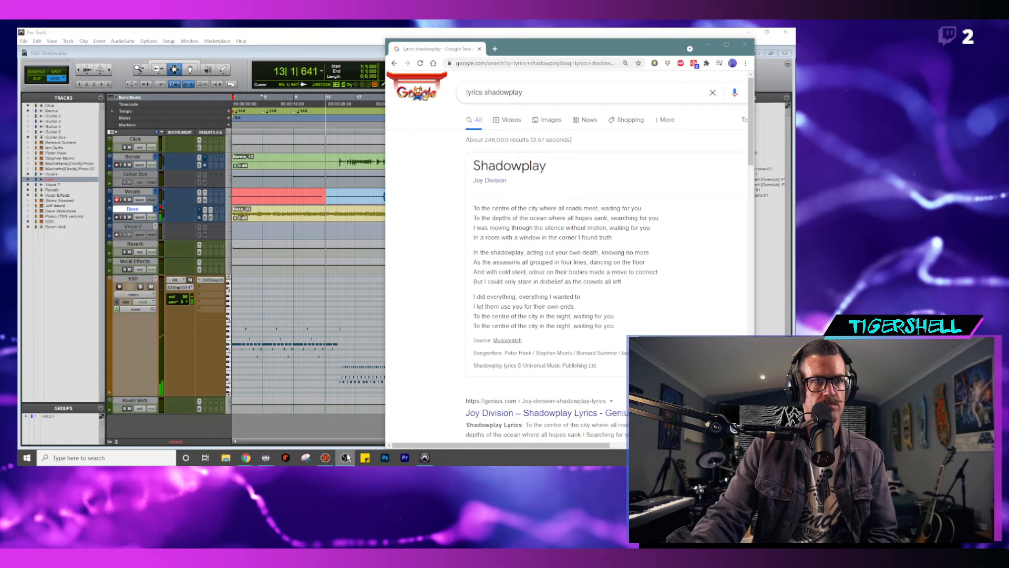
drag(602, 54, 641, 46)
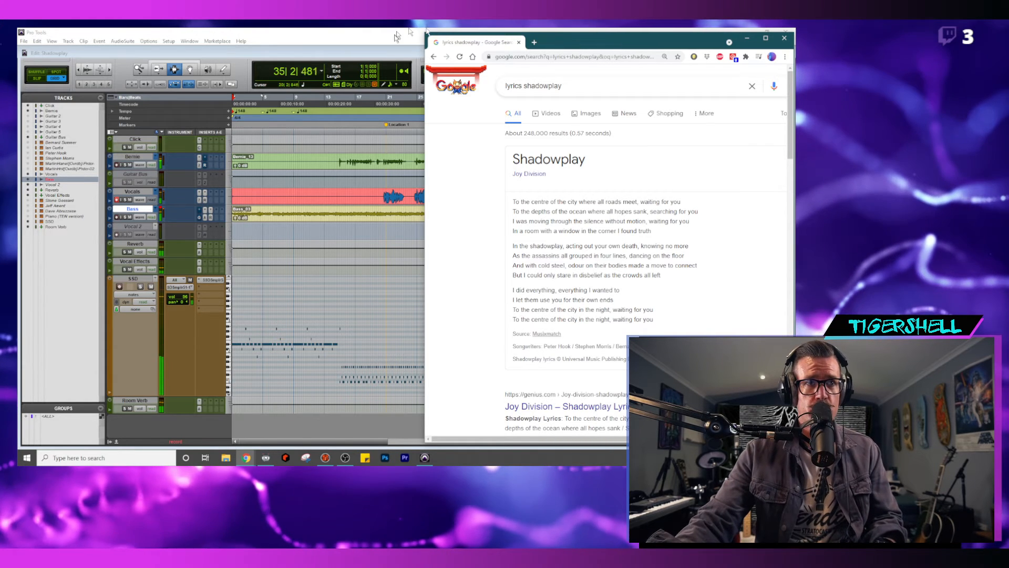
- Stop the current vocal take and restart recording on the Vocals track from 32|1|000
click(394, 55)
key(space)
click(473, 193)
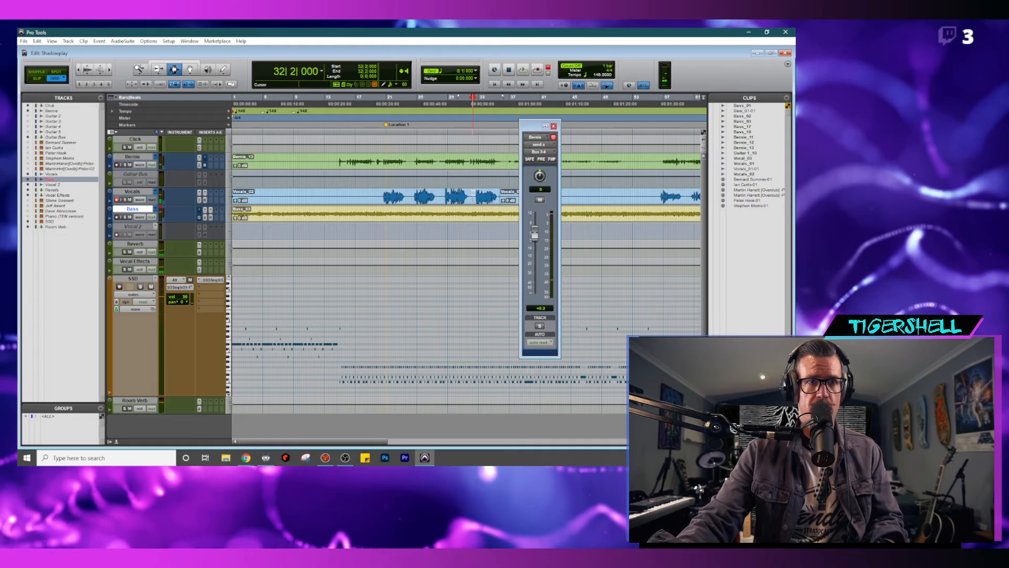
key(ctrl+space)
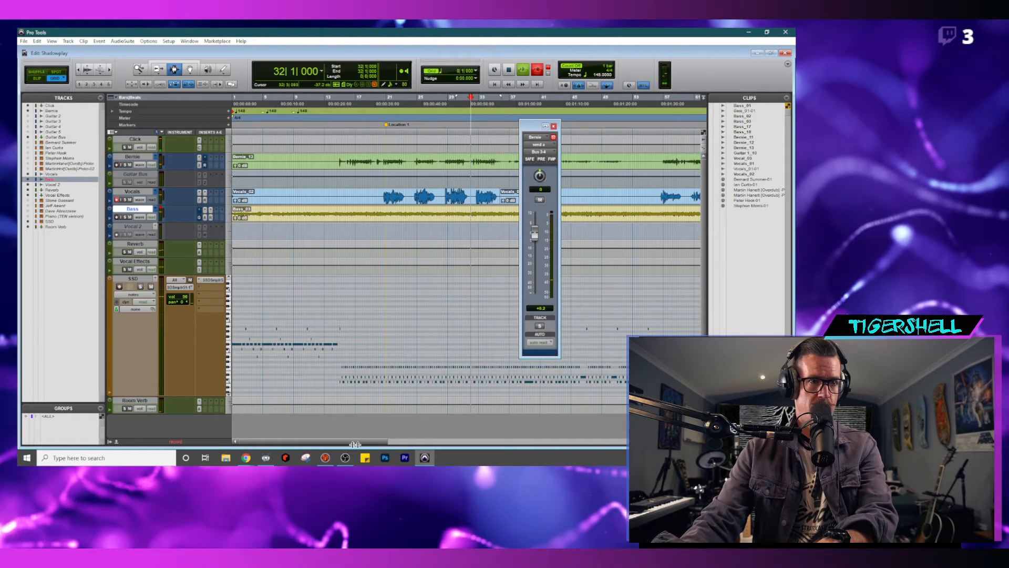
- Switch to the Chrome window with the Shadowplay lyrics and move it over the track list, clear of the vocal take being recorded
mouse_move(246, 458)
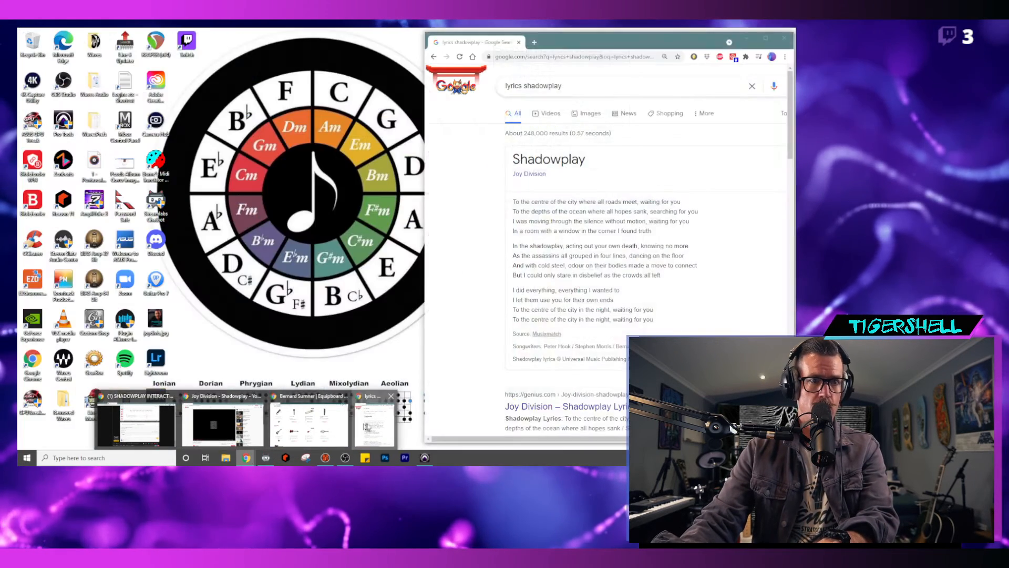
click(367, 428)
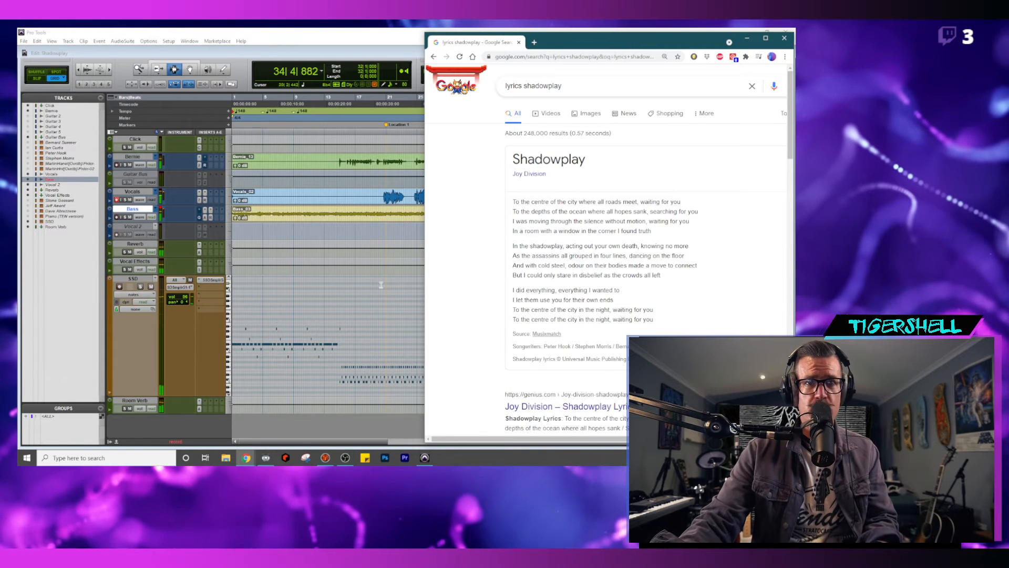
drag(564, 48, 198, 65)
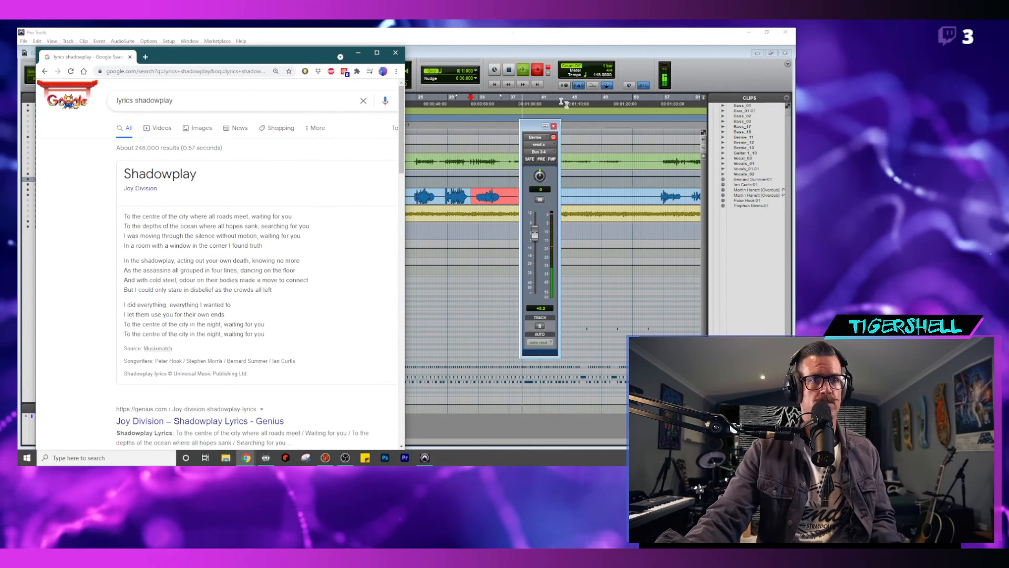
- Close the Bernie track's floating send window and try to bring the lyrics window back to the front
click(555, 127)
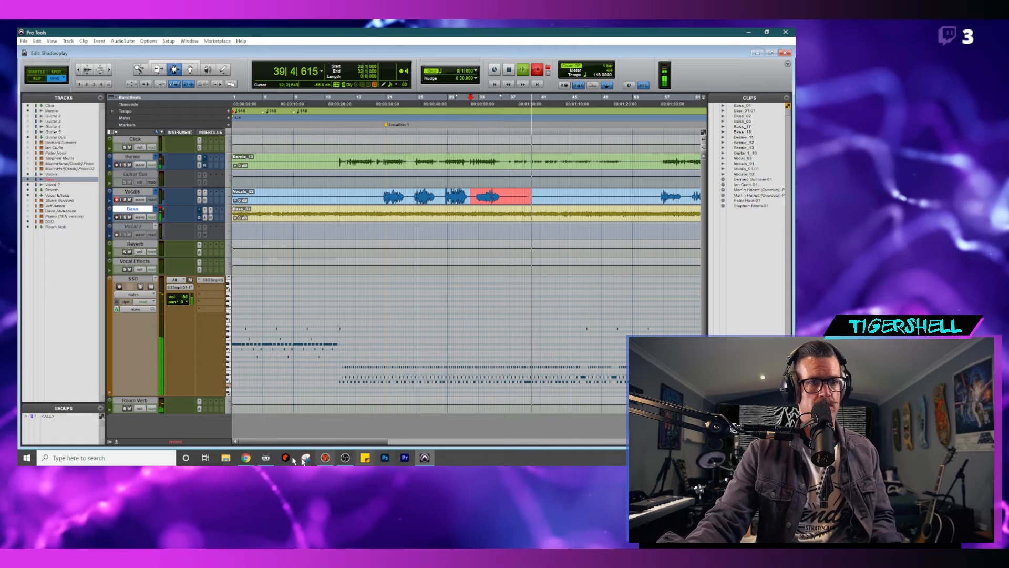
click(248, 461)
click(229, 405)
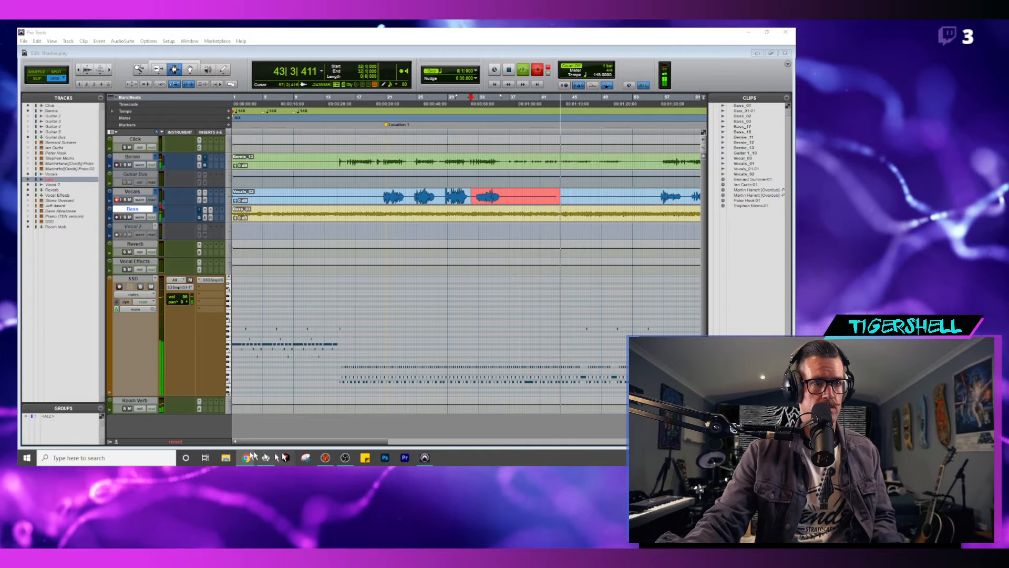
- Close the Bernard Sumner equipment page, bring the Chrome lyrics window to the front and make it narrower
mouse_move(246, 458)
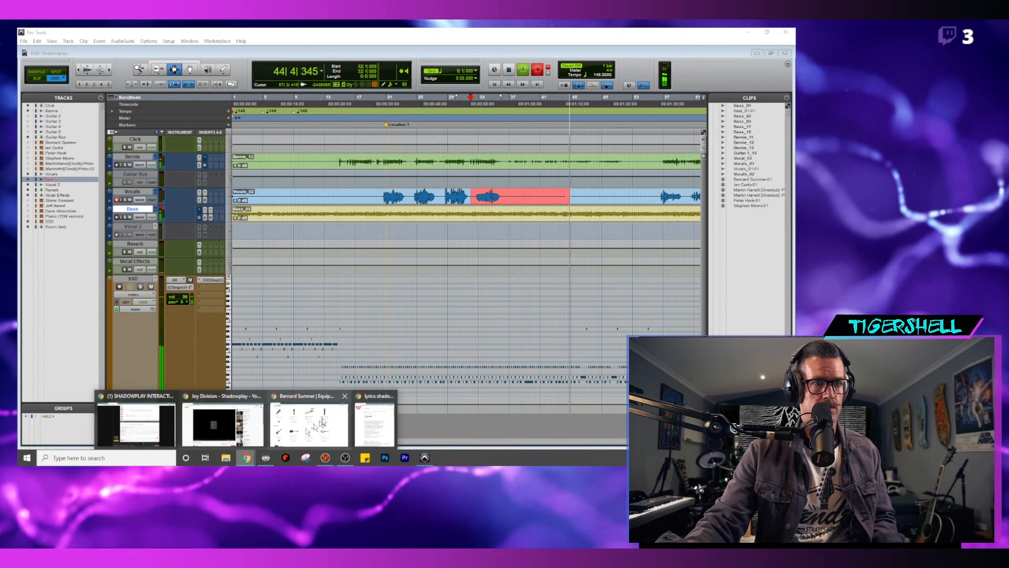
click(344, 397)
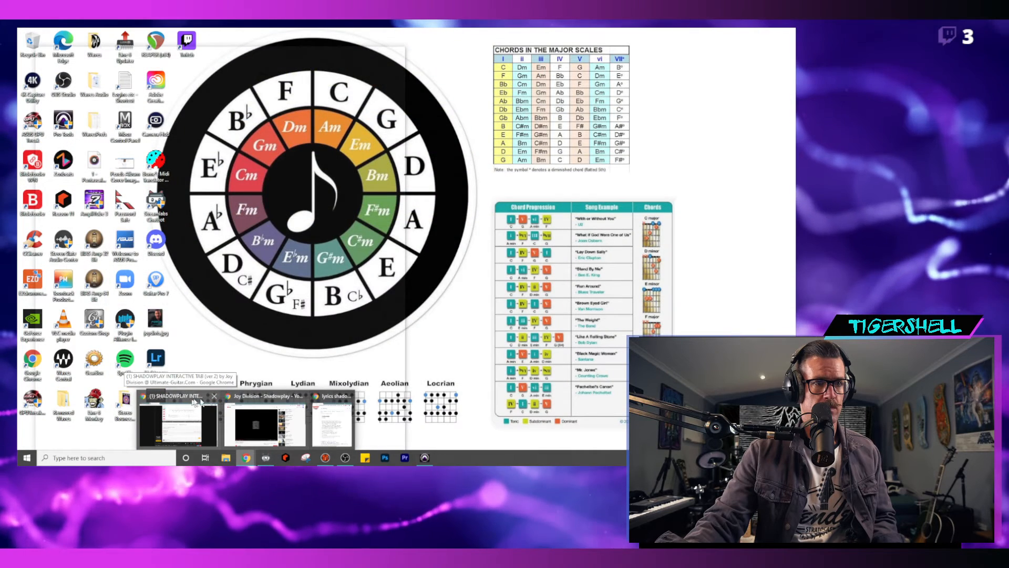
click(311, 411)
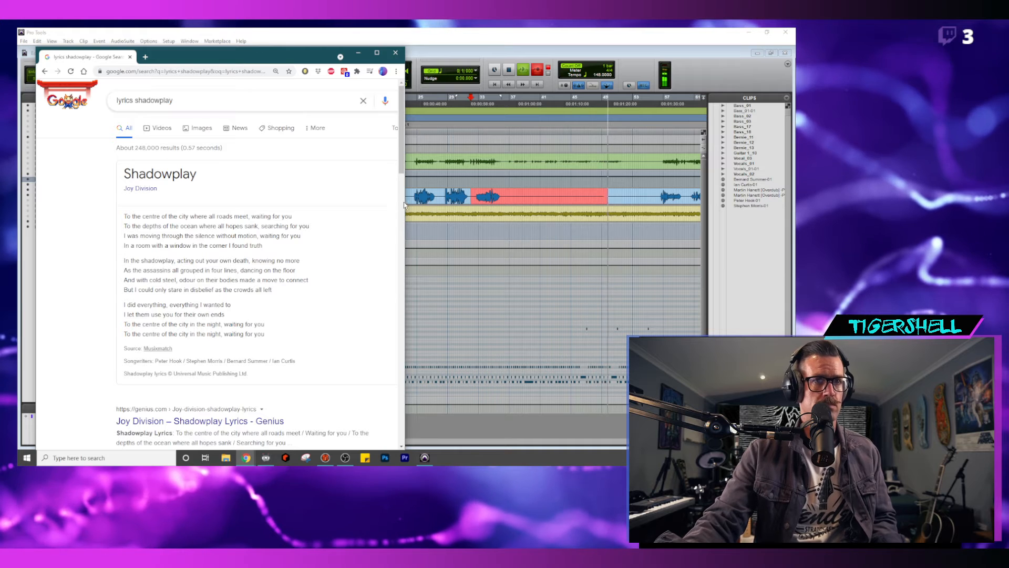
drag(406, 202, 375, 201)
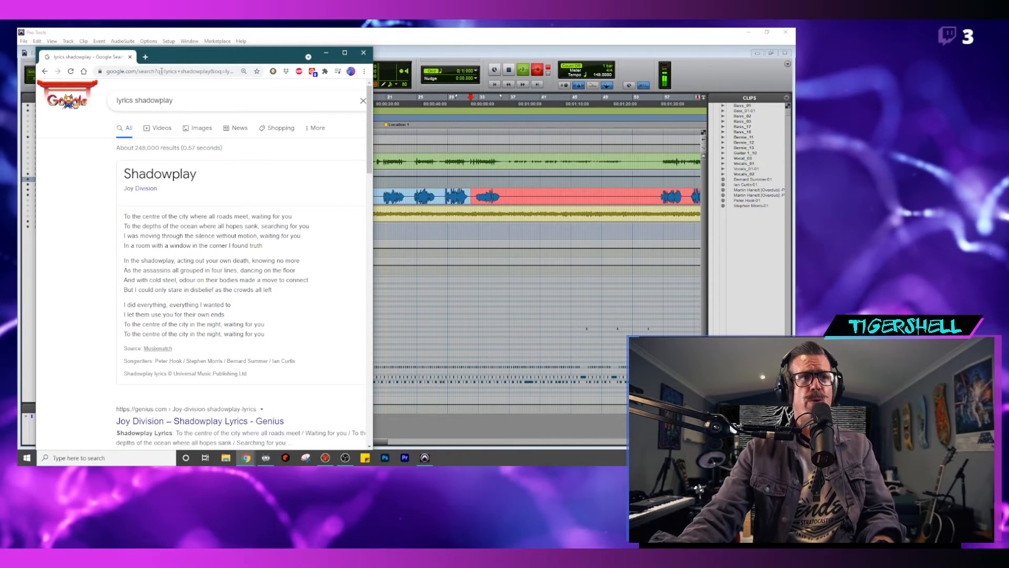
- Close the lyrics window, stop the vocal recording in Pro Tools and return to the start of the session
click(361, 54)
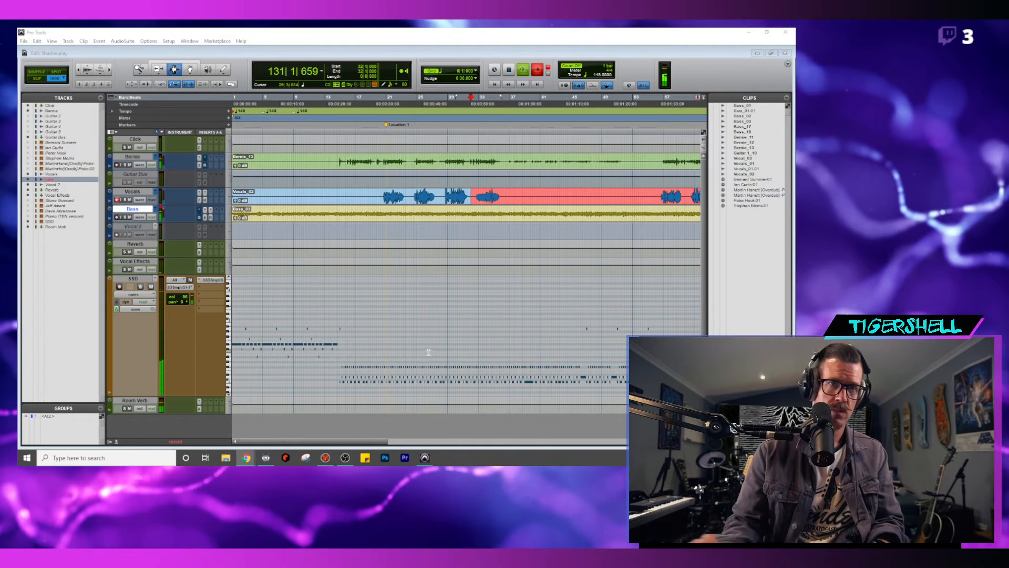
click(564, 49)
key(space)
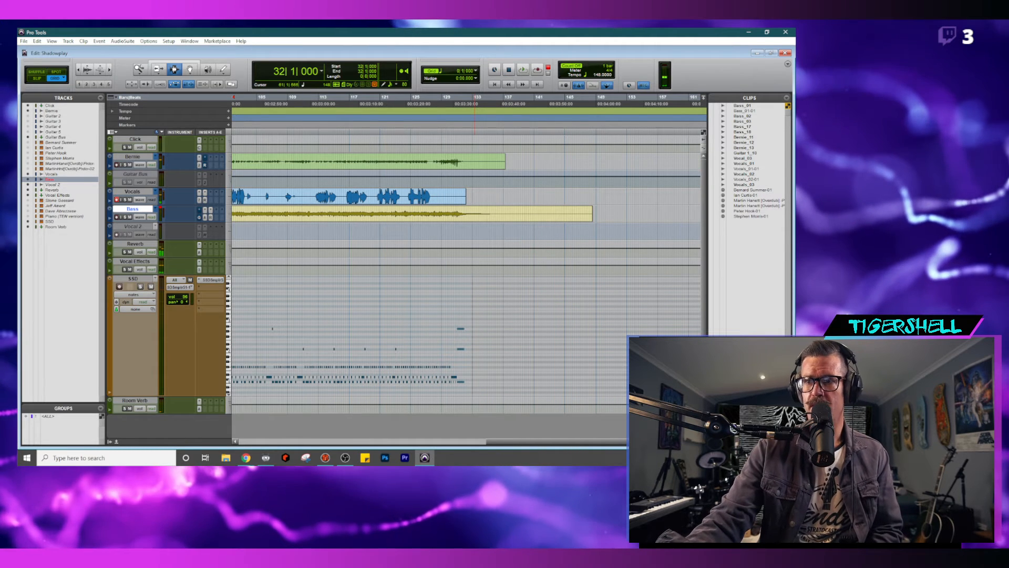
key(alt+Tab)
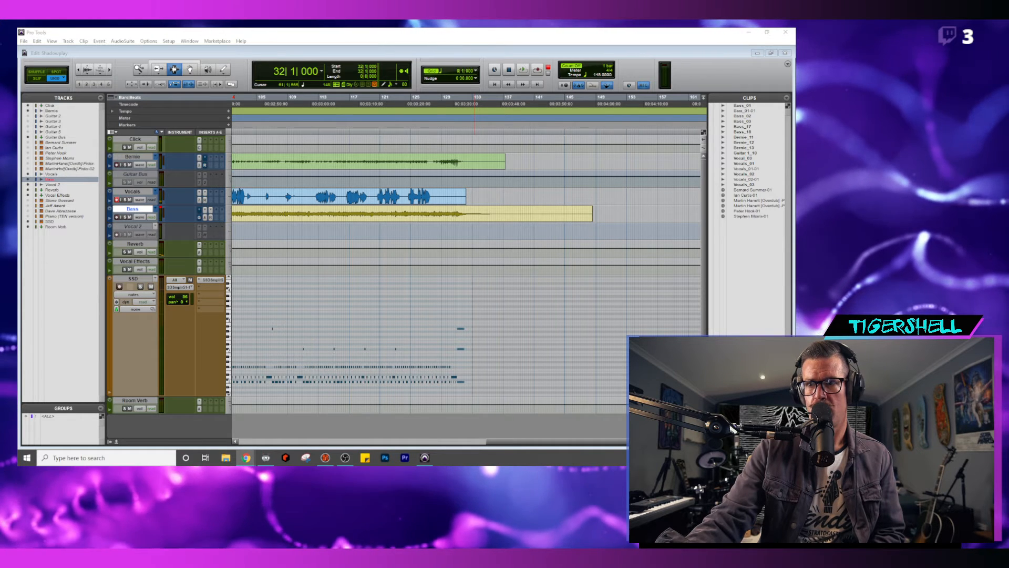
drag(504, 444, 226, 453)
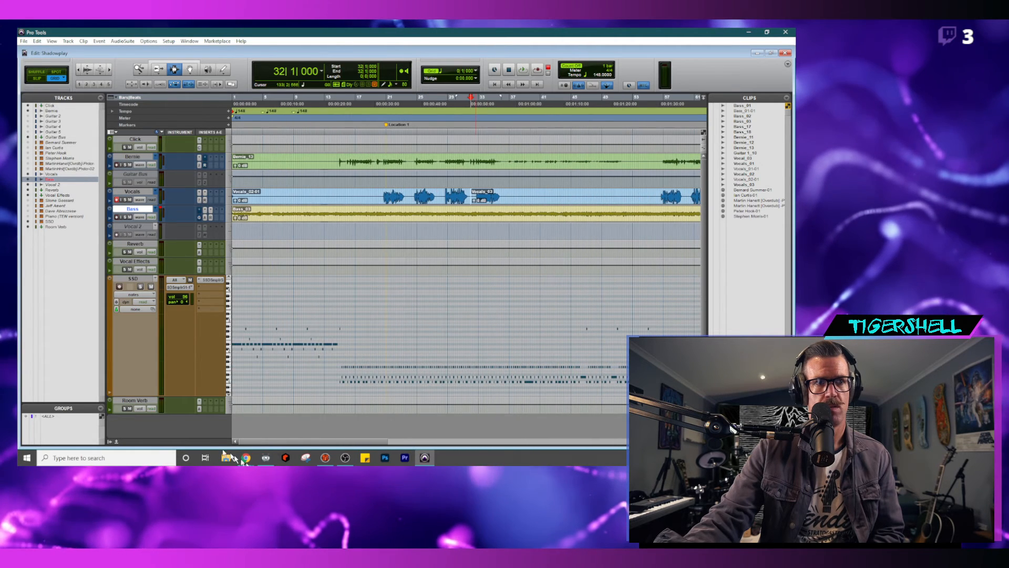
- Show the hidden Ian Curtis and Bernard Sumner tracks in the edit window and mute the Reverb track
click(28, 148)
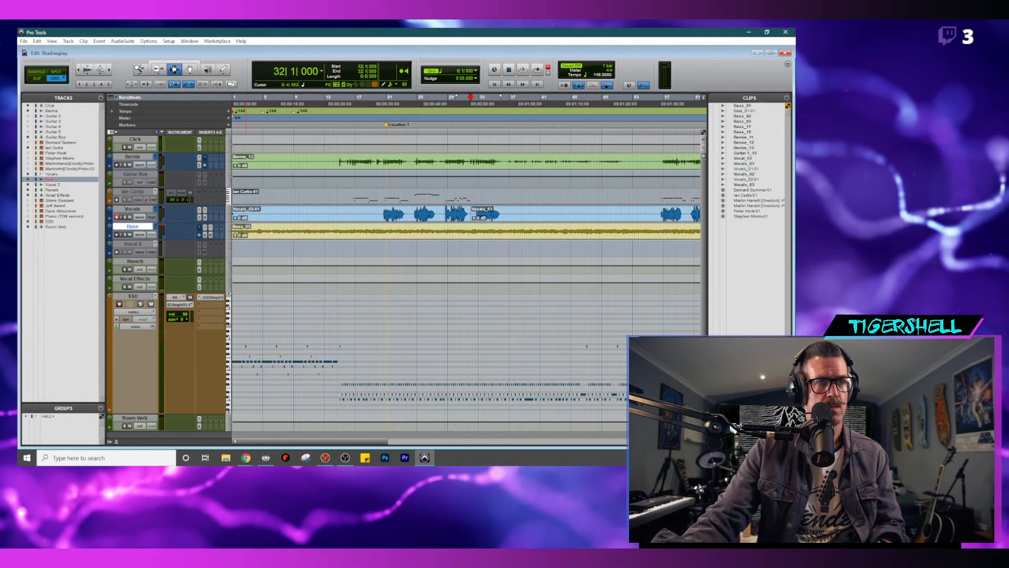
click(28, 143)
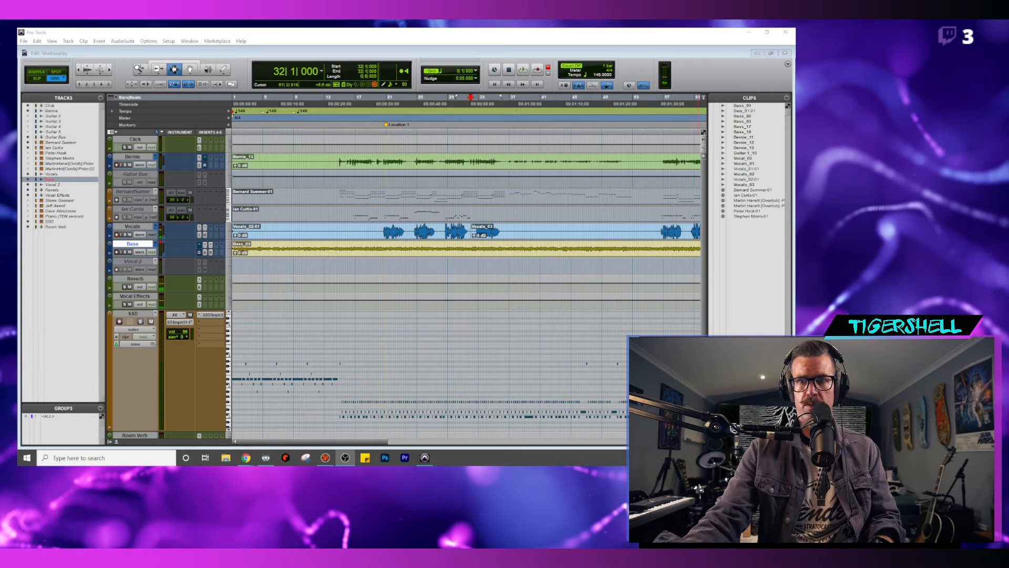
click(127, 291)
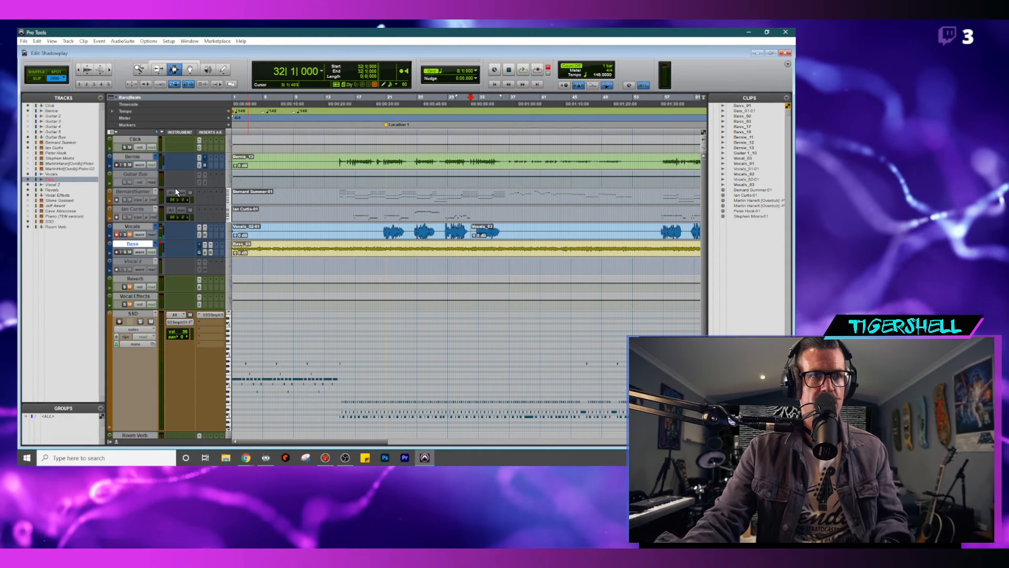
- Increase the track height of the Bernard Sumner and Ian Curtis MIDI tracks
click(228, 195)
click(232, 235)
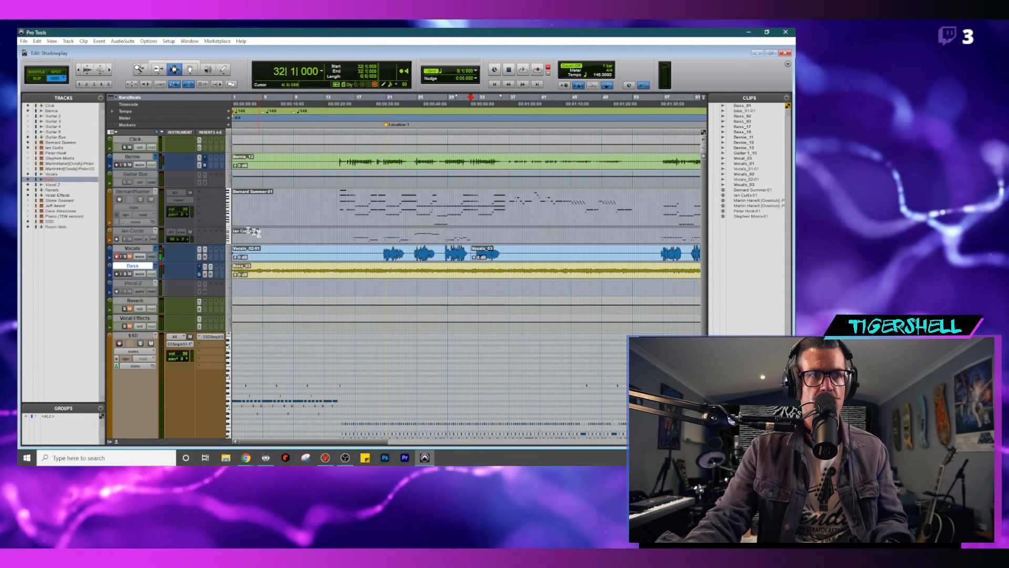
click(232, 235)
click(250, 269)
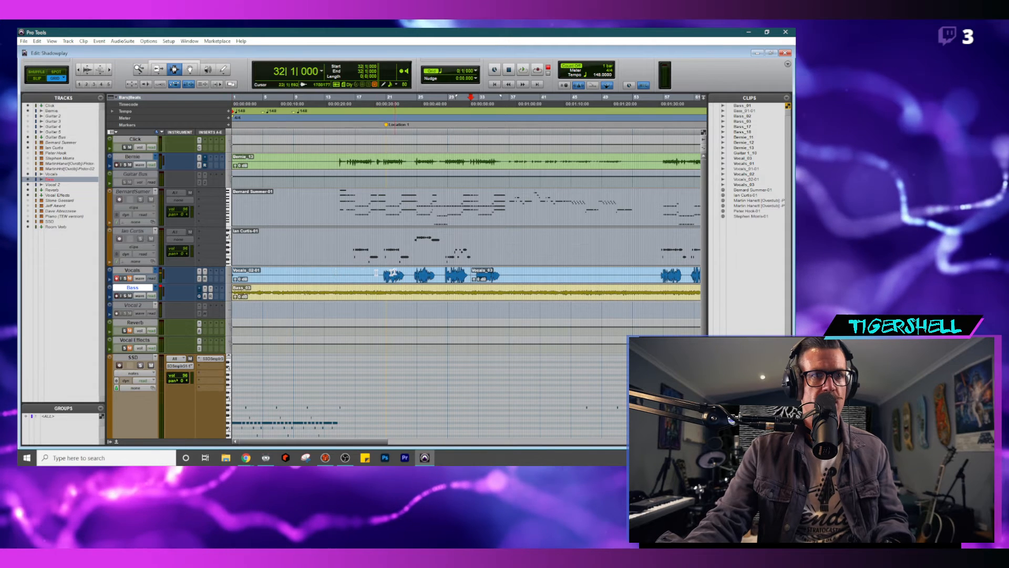
- Delete the silent section from 16|4|000 to 20|4|000 on the Vocals track in Shuffle mode, pulling the following vocals earlier
drag(361, 278, 380, 277)
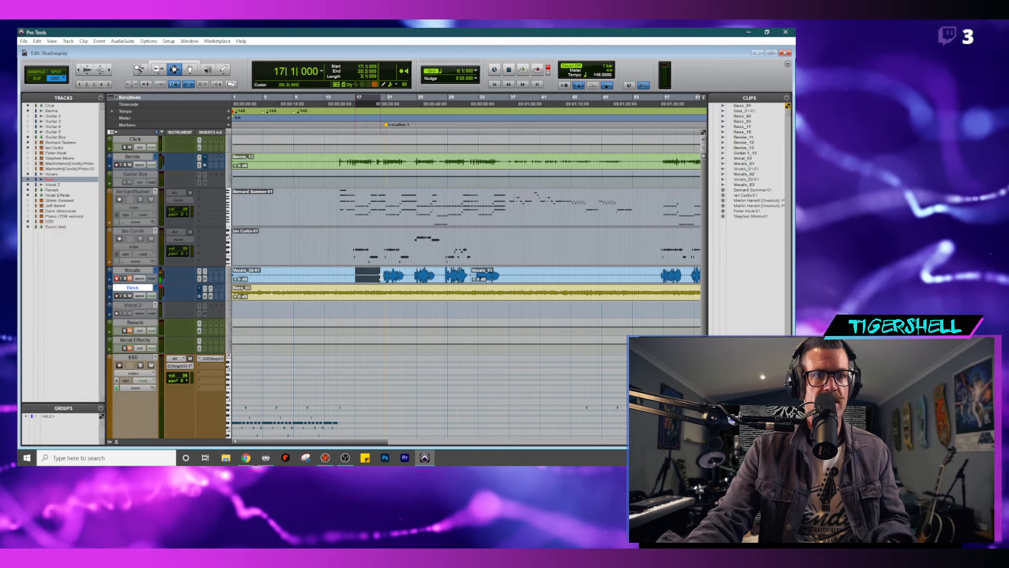
drag(382, 278, 384, 277)
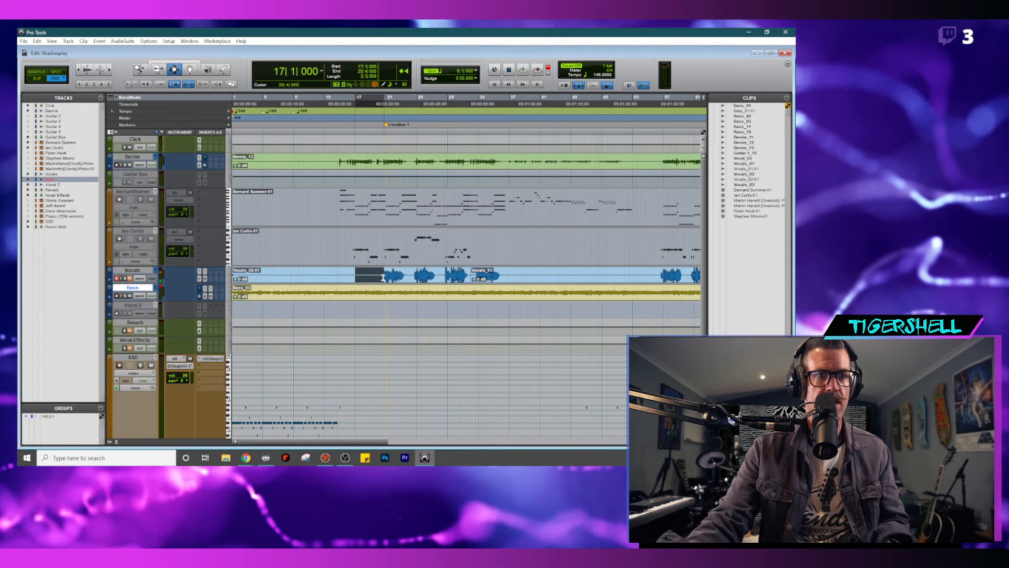
key(ctrl+])
key(ctrl+])
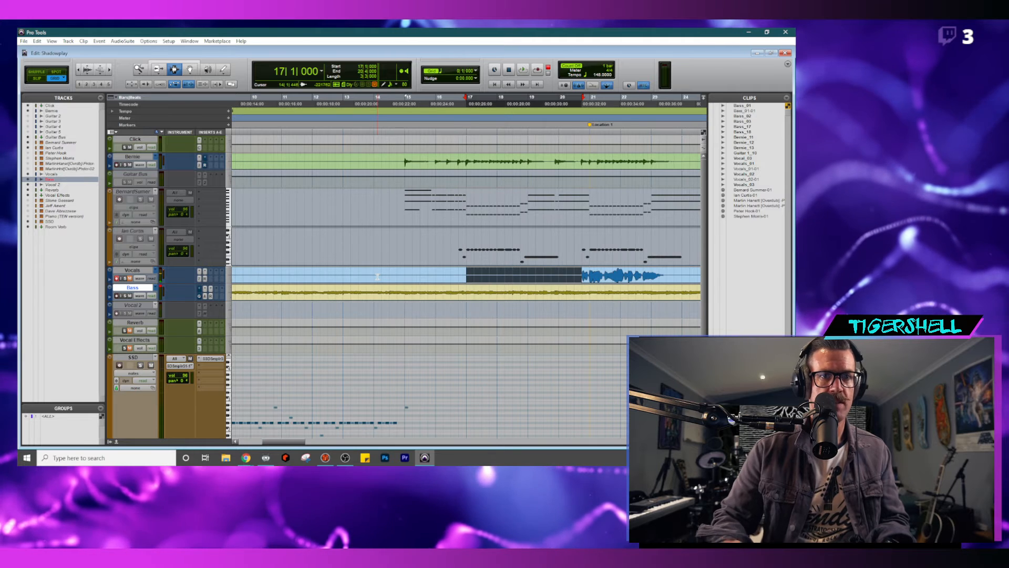
shift+click(459, 275)
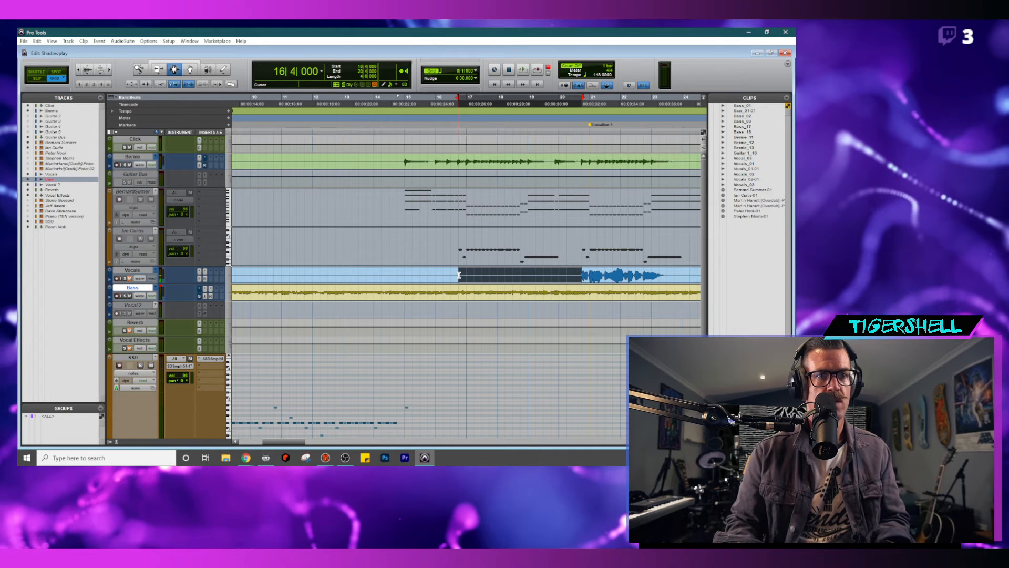
key(Delete)
key(ctrl+z)
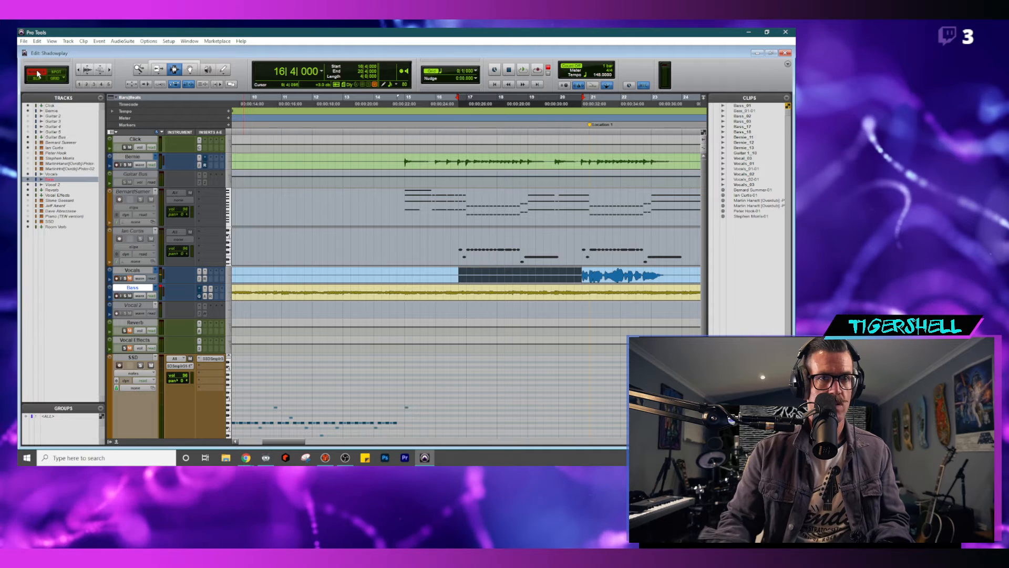
key(Delete)
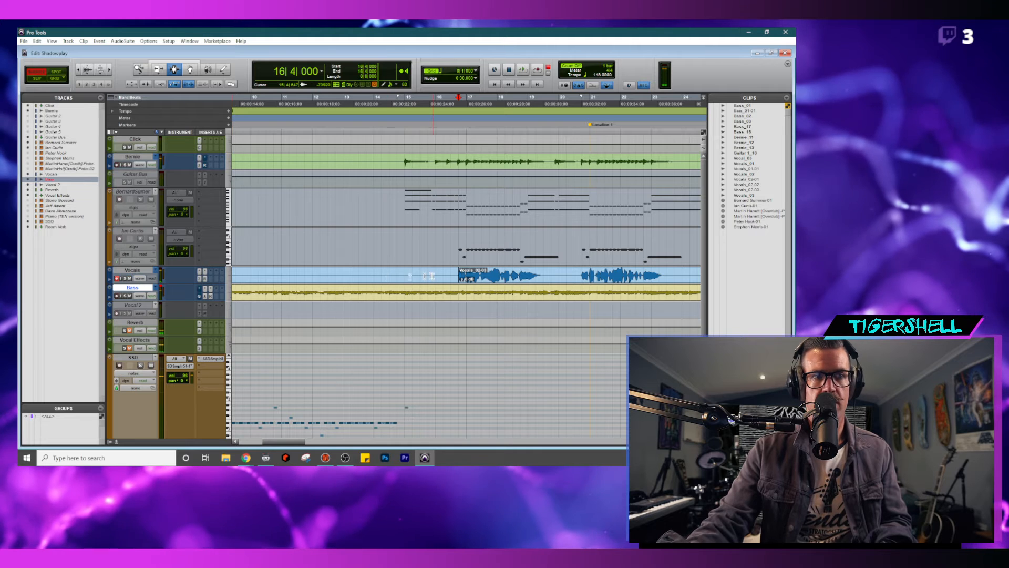
- Play the shifted vocals from just before their first phrase to check the timing, and place the cursor at 15|4|748
click(443, 274)
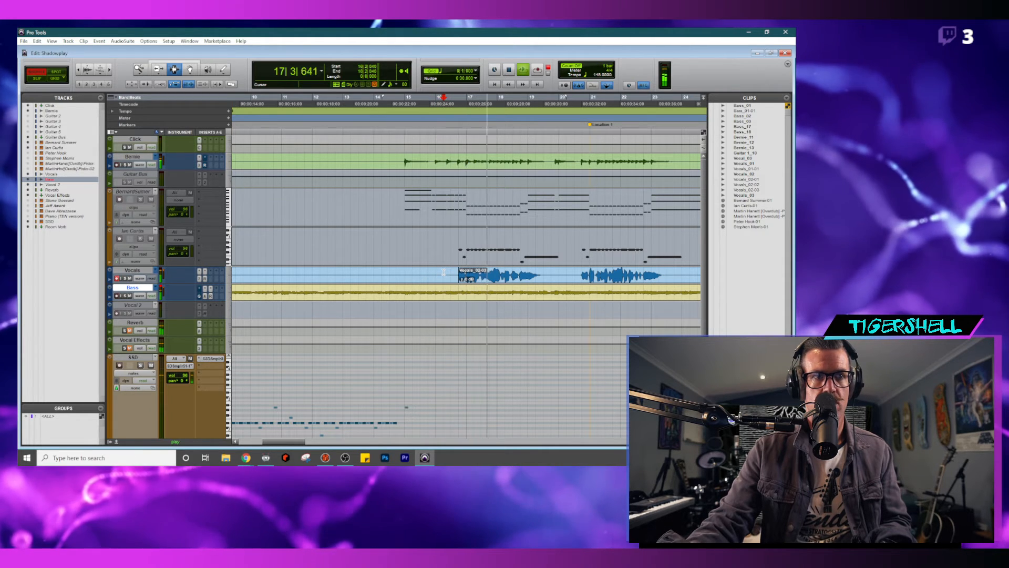
right_click(440, 278)
click(434, 277)
key(space)
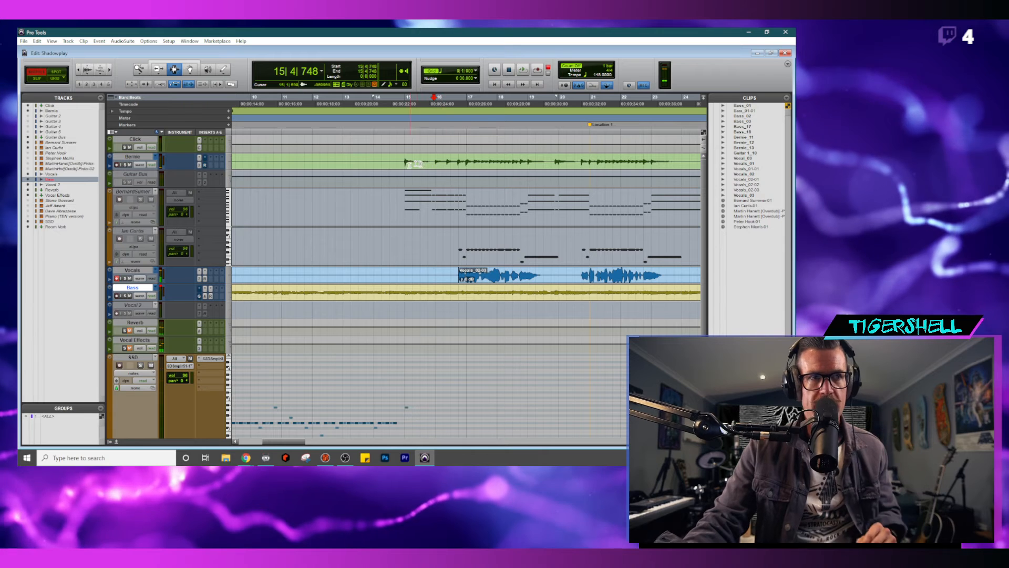
- Increase the Bernie track's height and place the edit cursor at 15|3|445
right_click(240, 167)
click(249, 191)
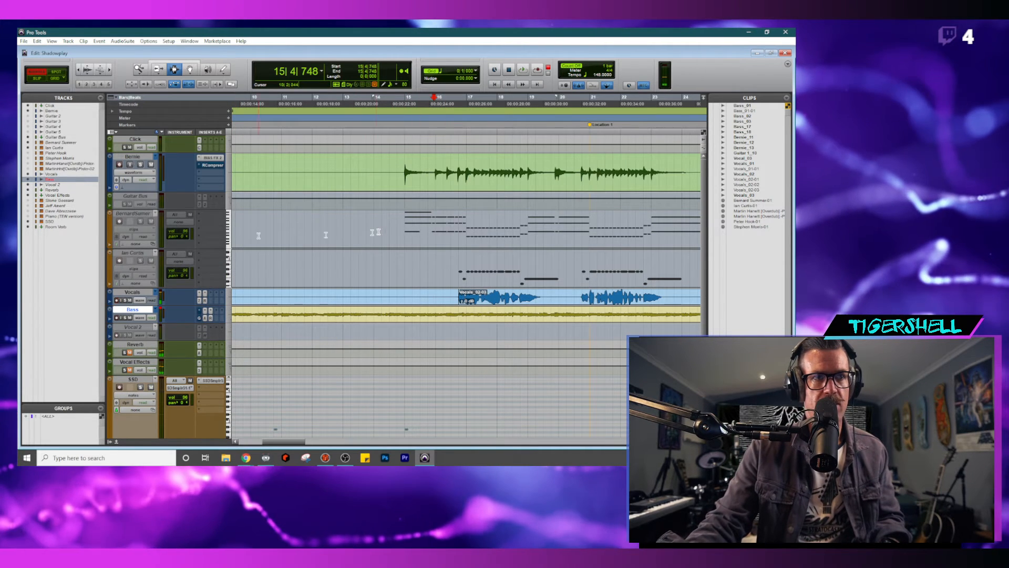
click(424, 223)
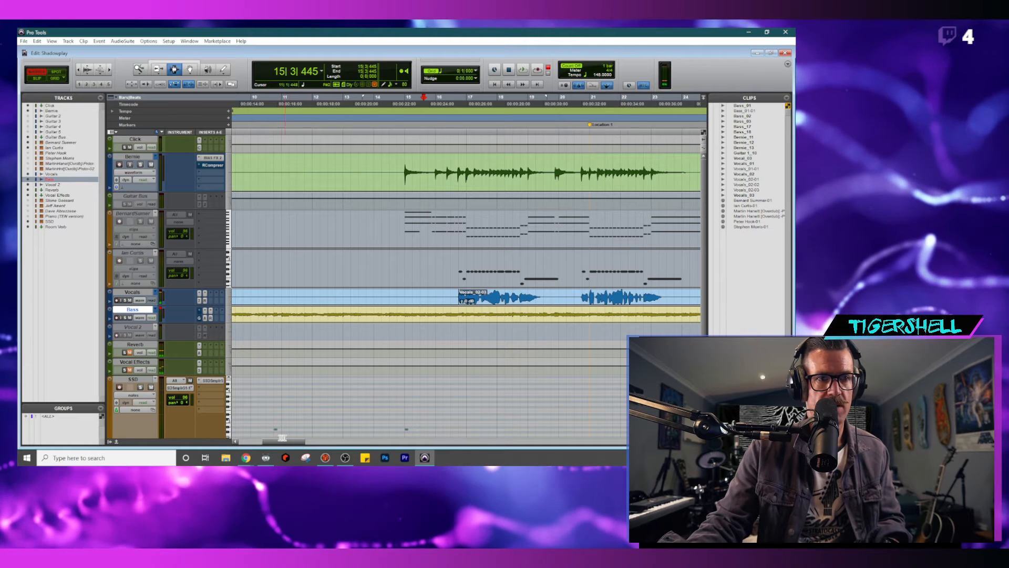
- Compare the Vocals phrases with the Ian Curtis guide notes across the song's verses to examine their alignment
drag(297, 444, 423, 447)
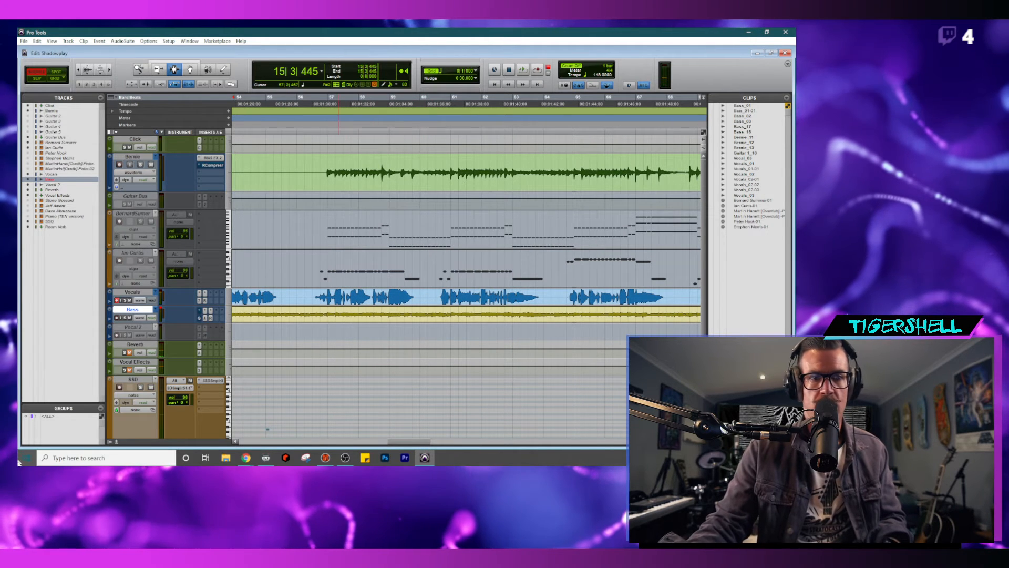
click(325, 459)
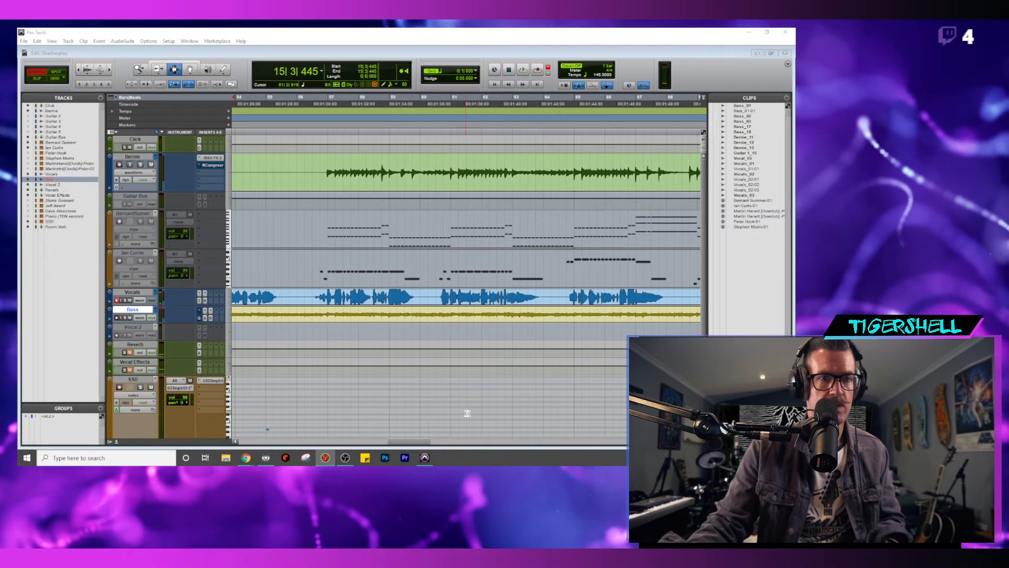
drag(409, 441, 374, 441)
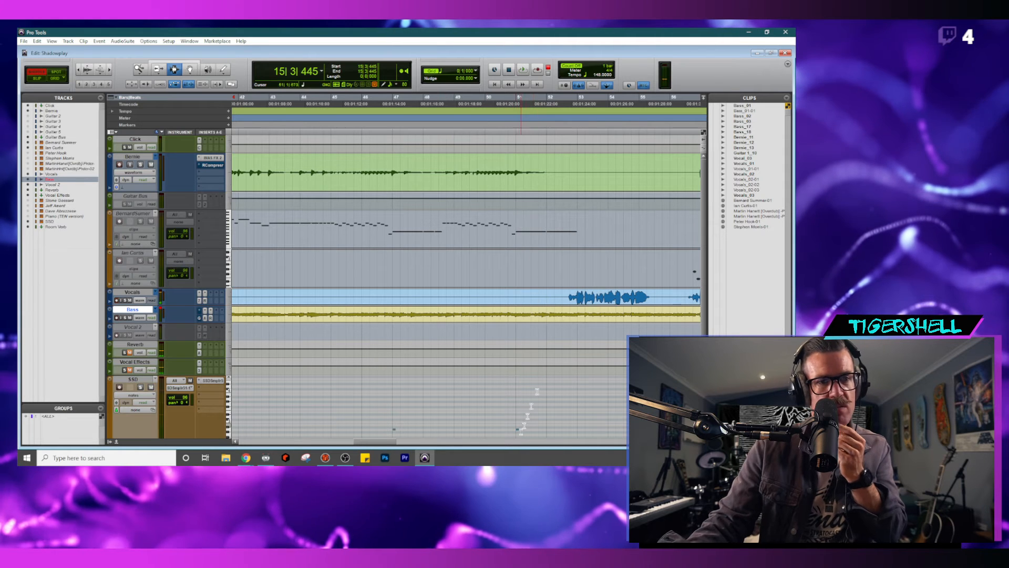
drag(384, 446, 304, 457)
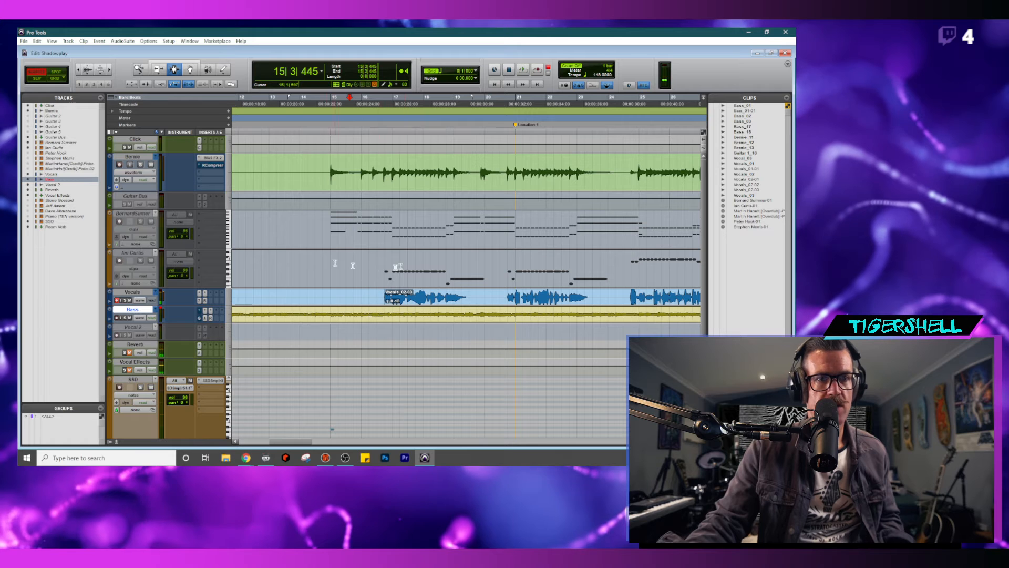
drag(294, 441, 471, 445)
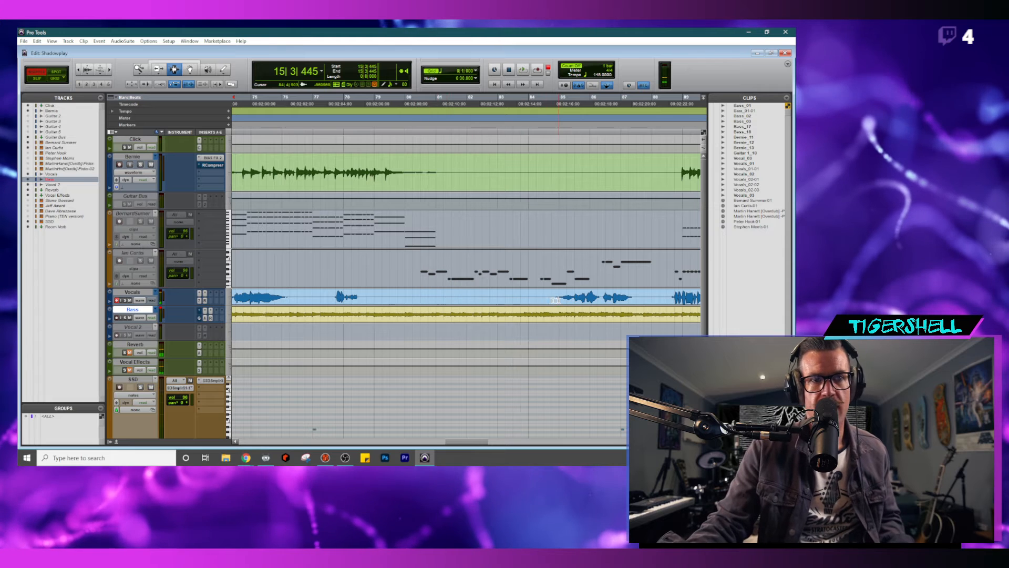
- Place the edit cursor in bar 15 near the first guitar entry and hide the Bernard Sumner MIDI guide track
drag(451, 444, 486, 438)
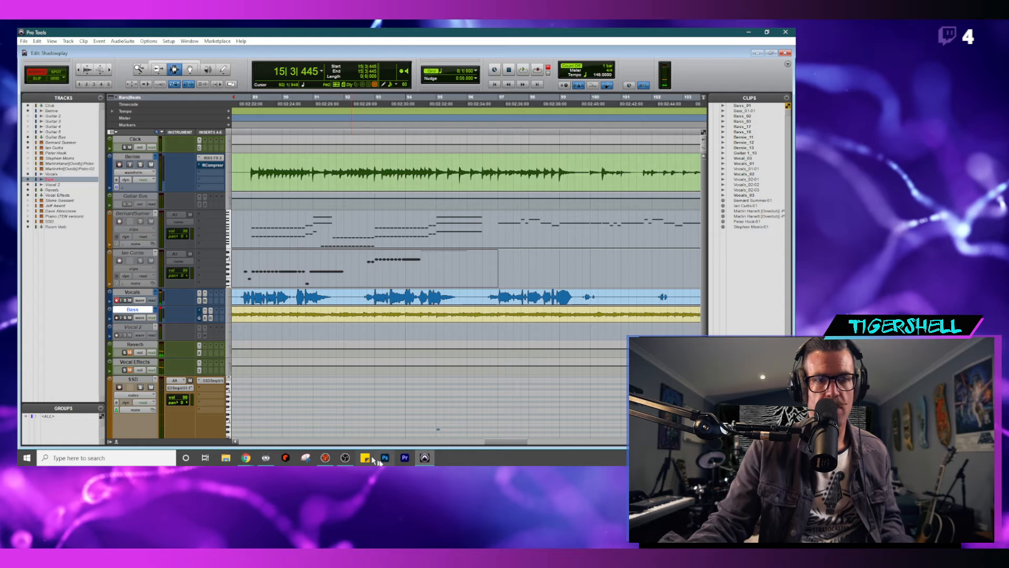
drag(496, 442, 194, 459)
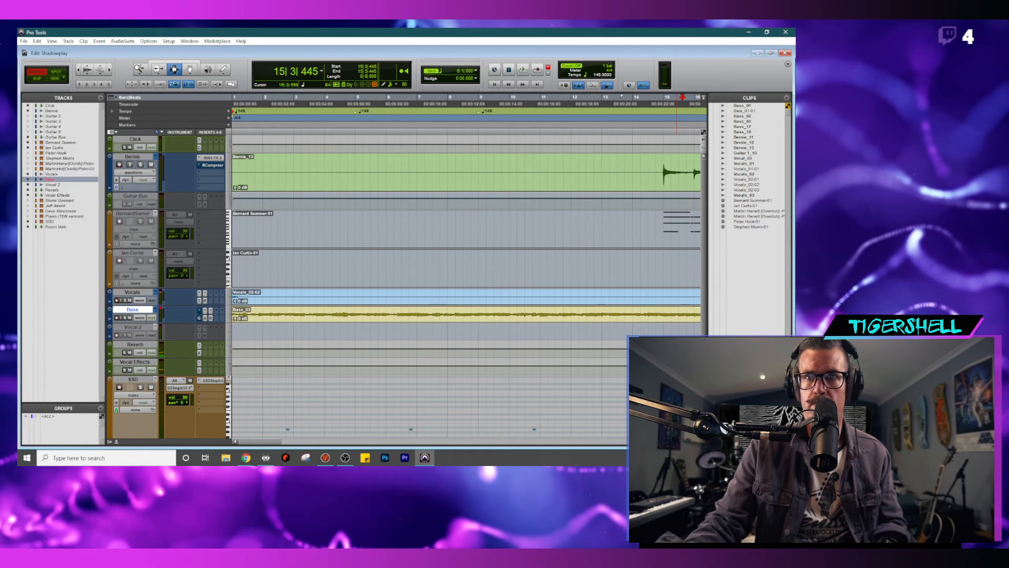
key(alt+Tab)
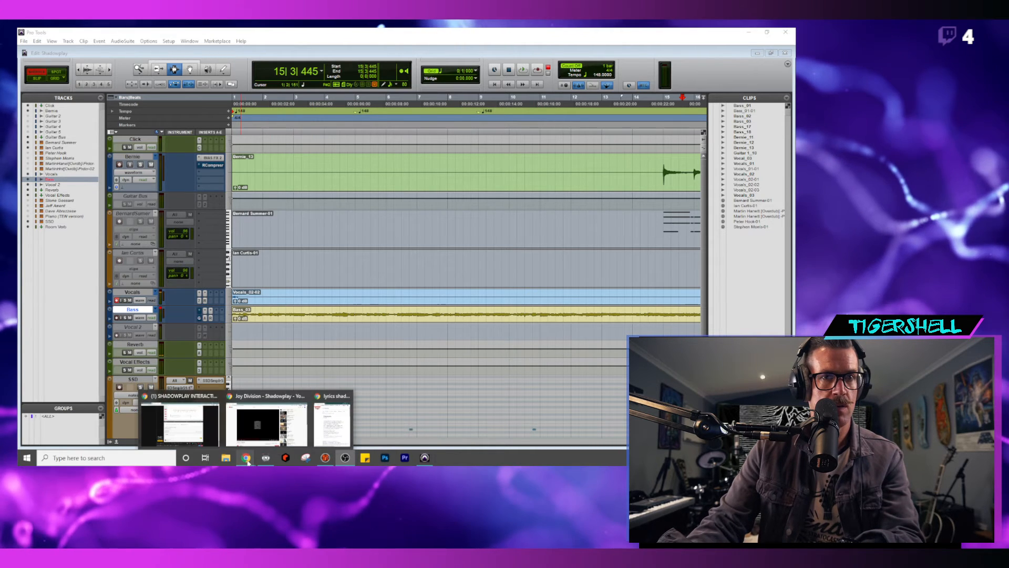
click(558, 128)
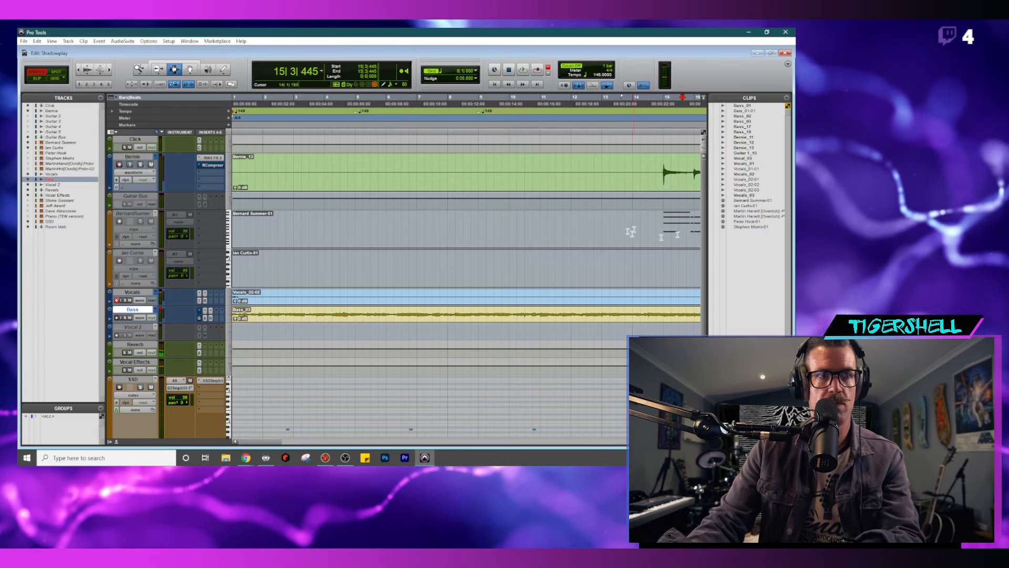
click(664, 293)
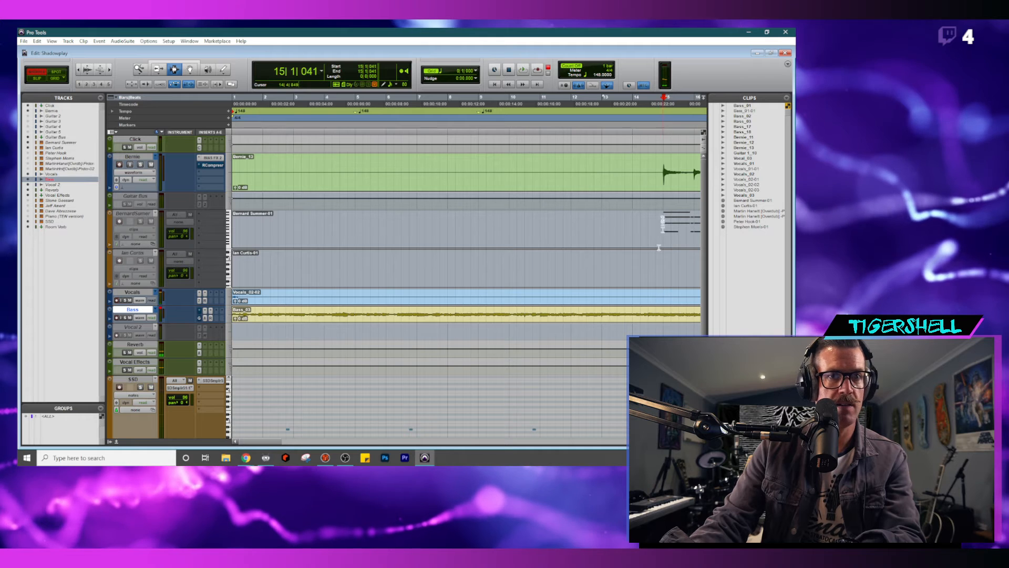
right_click(131, 213)
click(133, 216)
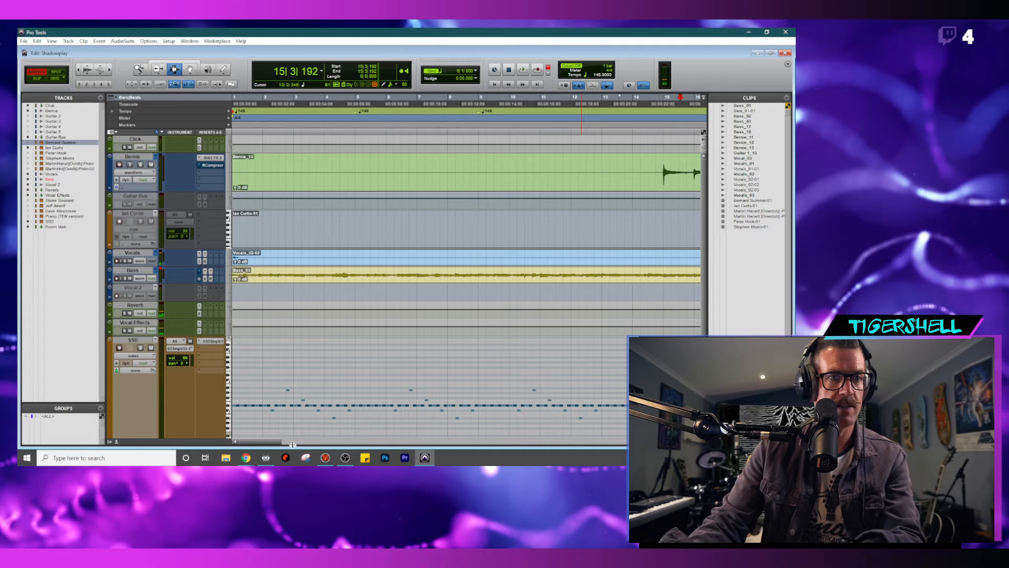
drag(270, 442, 290, 443)
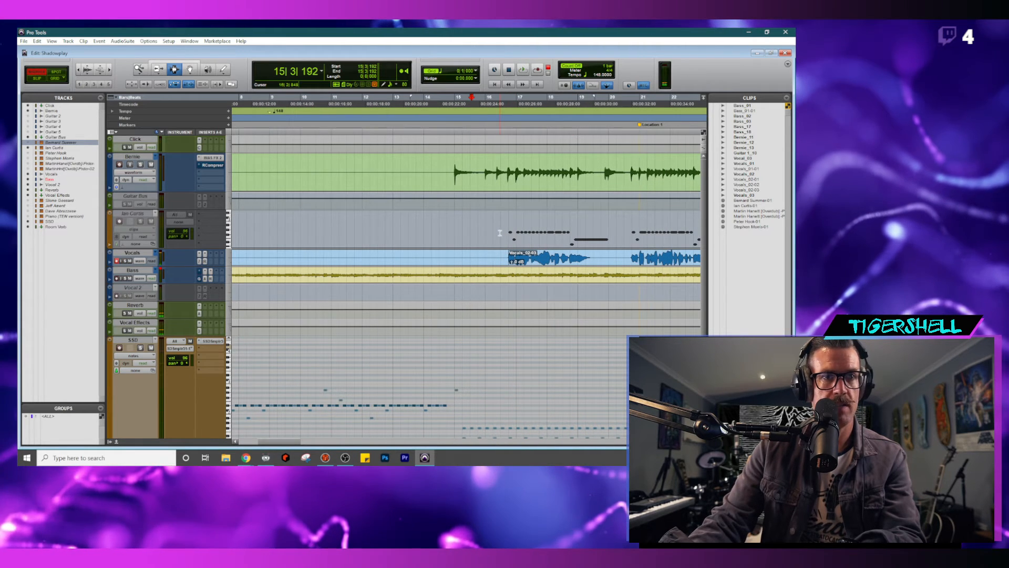
- Start recording a new Vocals take from 1|1|000 and move the Shadowplay lyrics browser window to the second screen
key(Return)
key(ctrl+space)
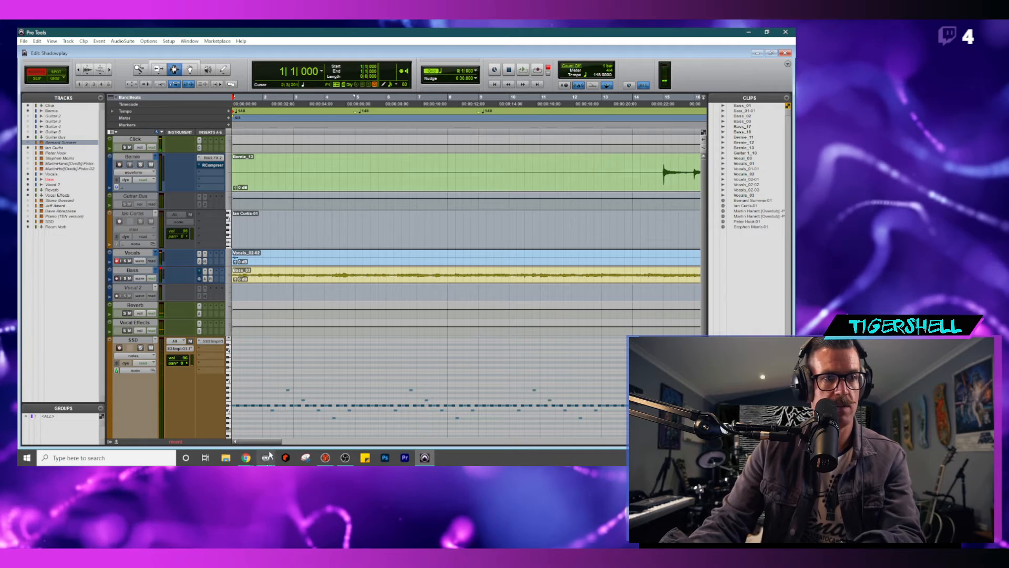
click(247, 458)
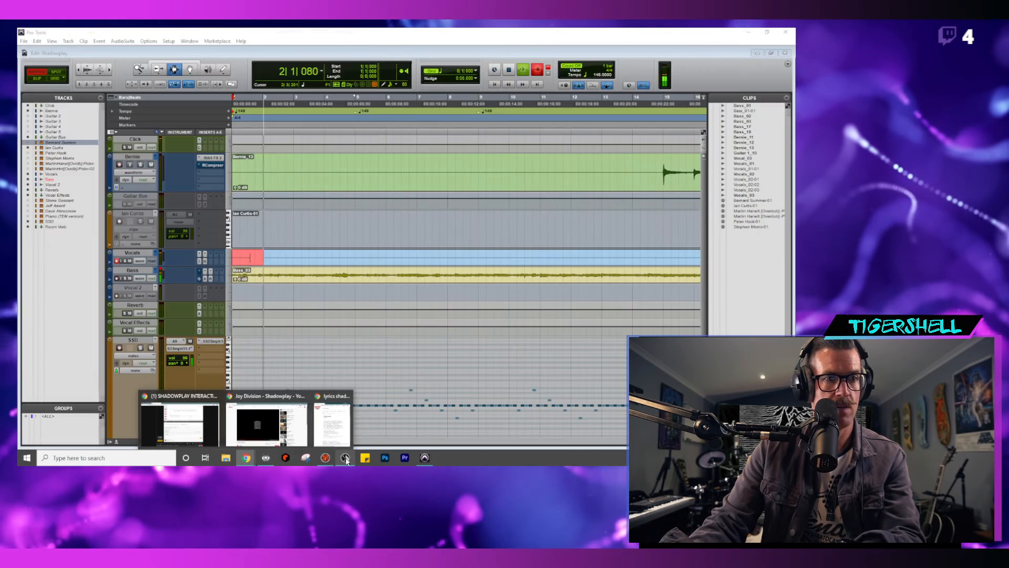
click(332, 423)
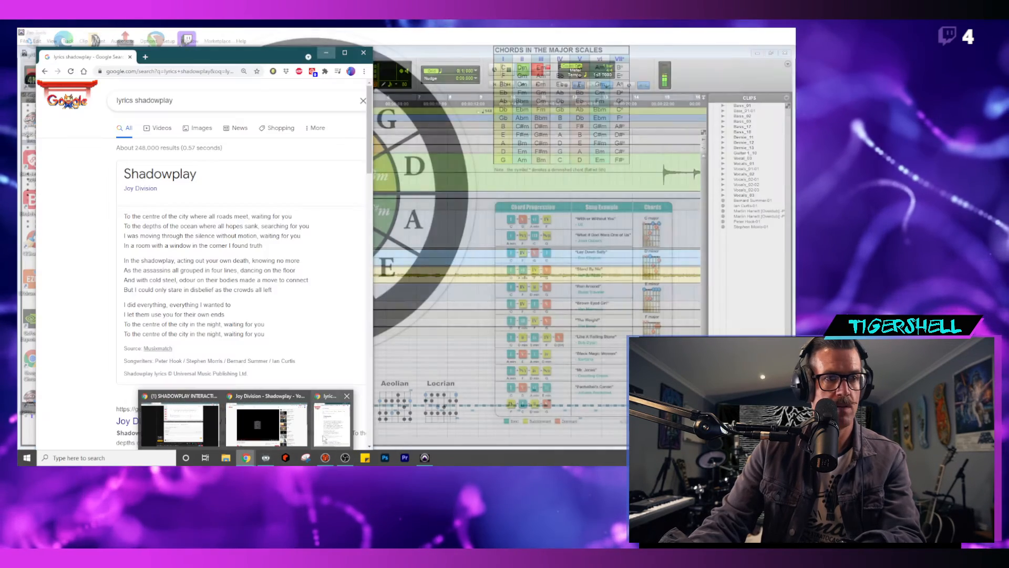
drag(288, 56, 795, 76)
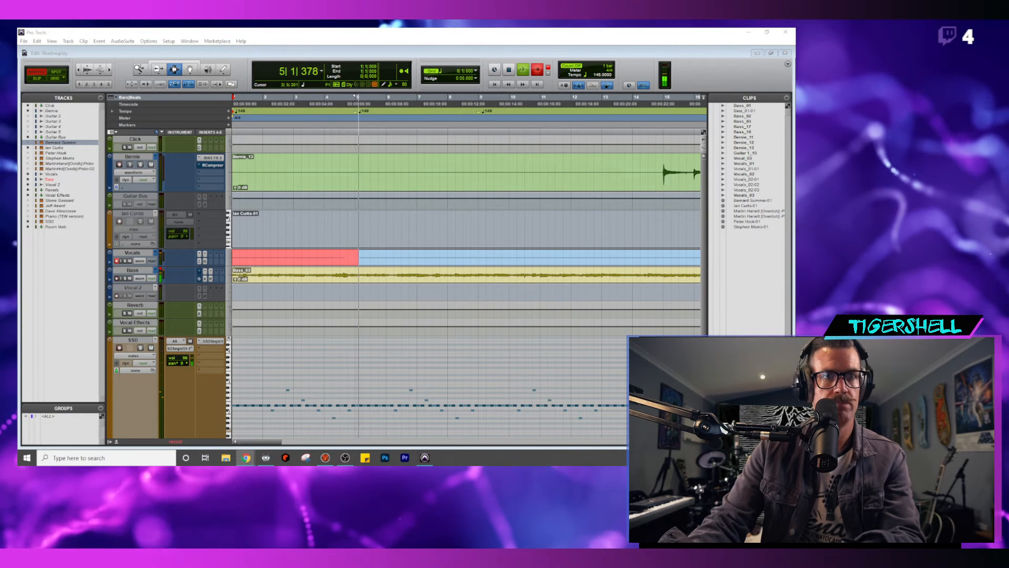
drag(795, 52, 281, 47)
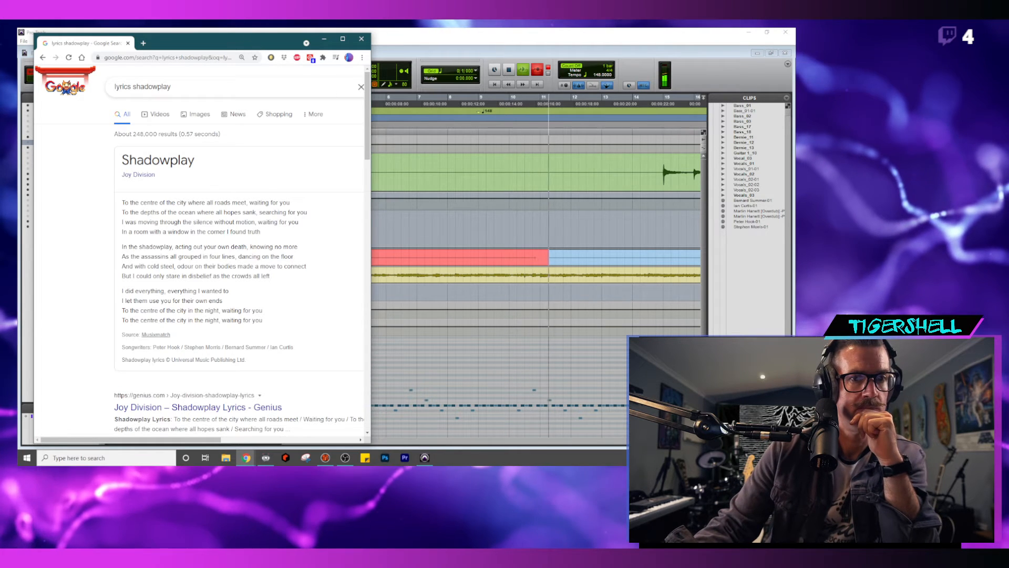
click(245, 457)
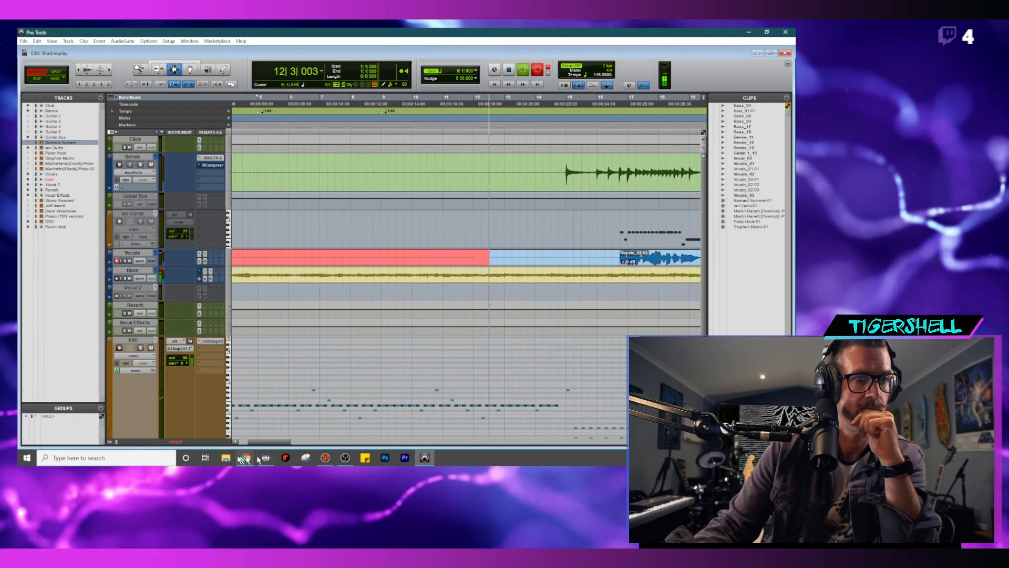
mouse_move(245, 457)
click(334, 417)
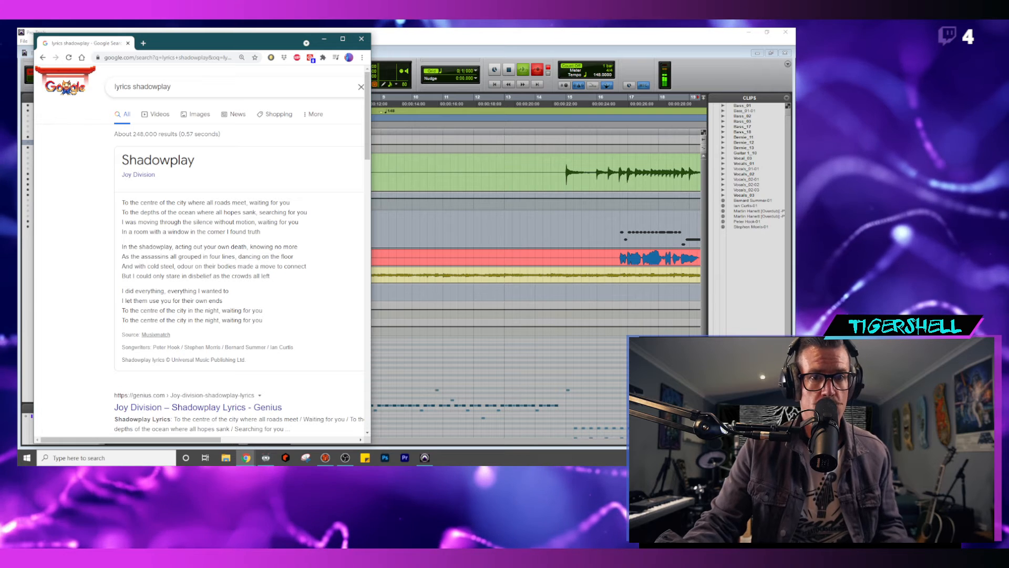
drag(263, 43, 794, 63)
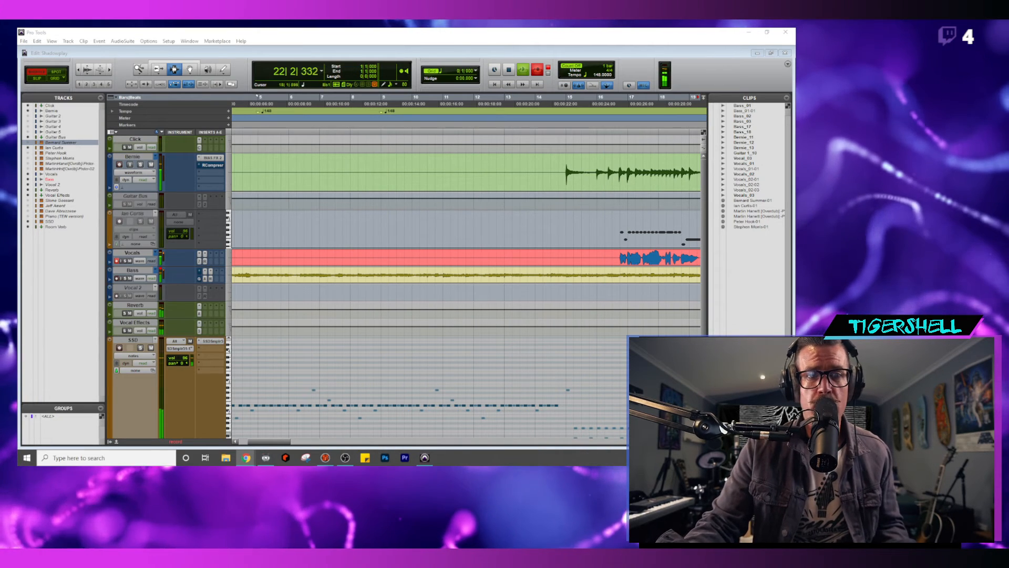
- Stop the vocal take after the first verse and place the edit cursor at 15|4|243 on the Vocals track
drag(269, 442, 317, 442)
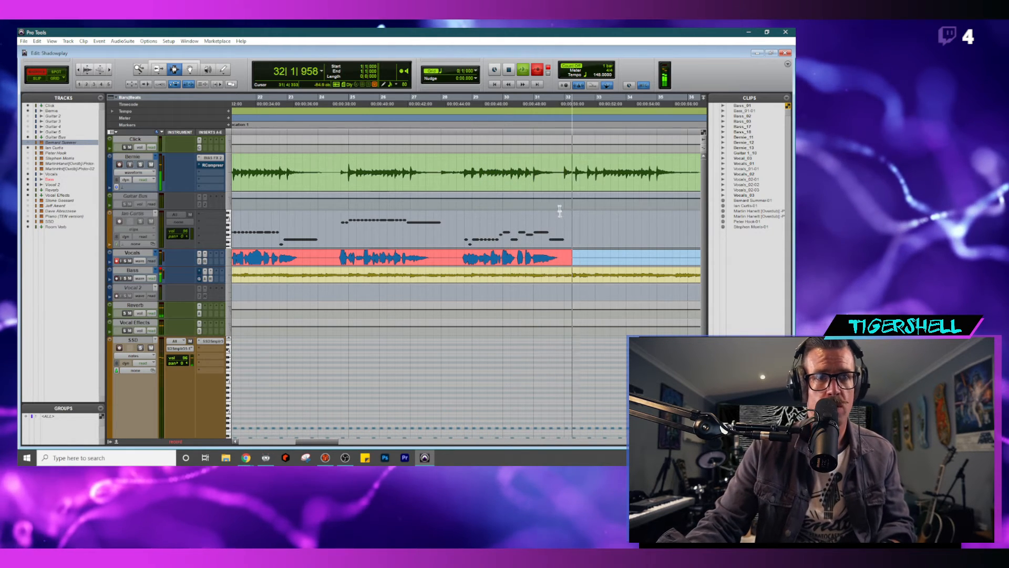
key(space)
drag(339, 441, 315, 441)
click(324, 258)
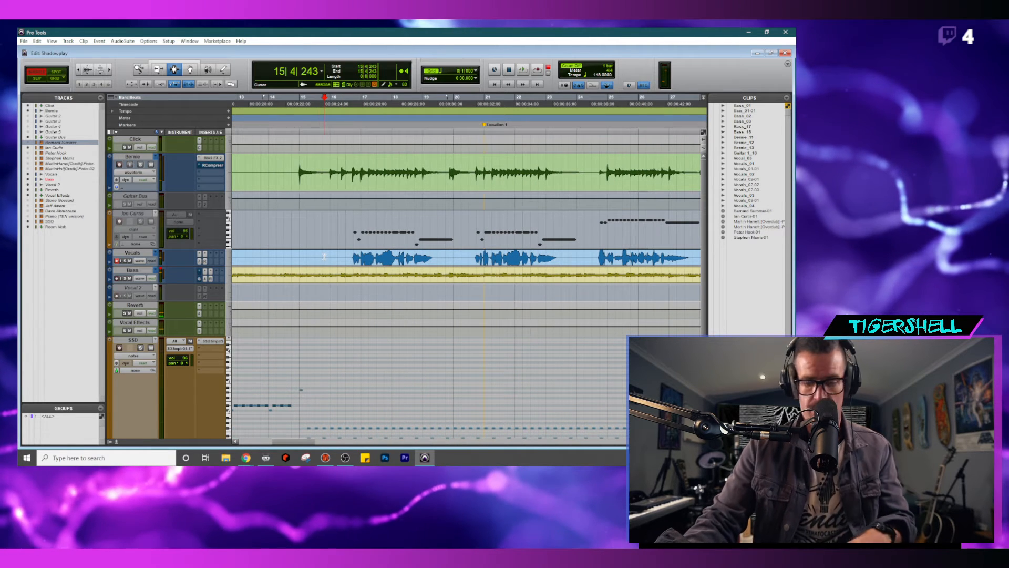
- Record a full vocal take on the Vocals track from 15|4|243 through the last verse, stopping at about bar 103
key(ctrl+space)
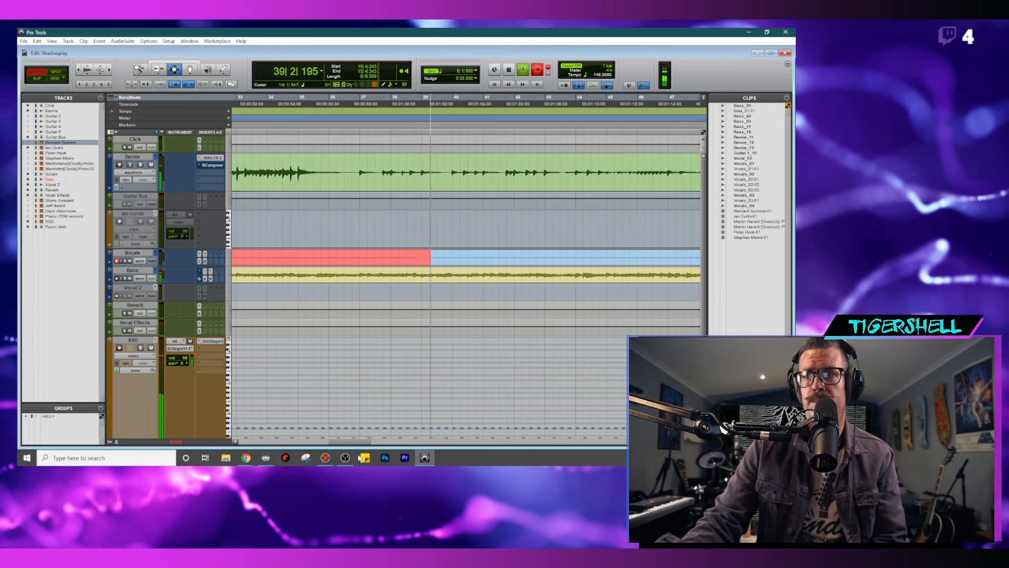
click(326, 458)
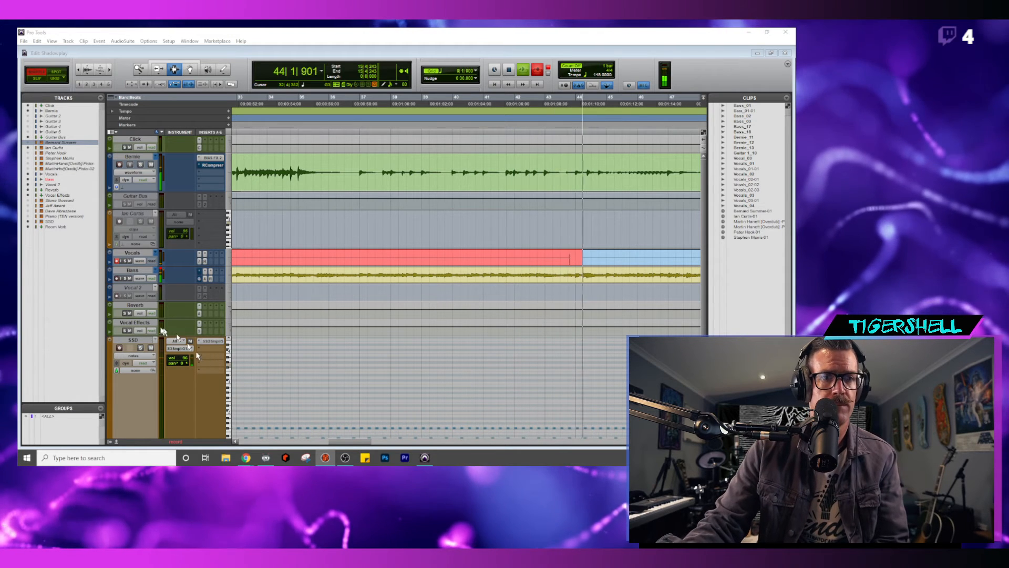
drag(351, 442, 381, 443)
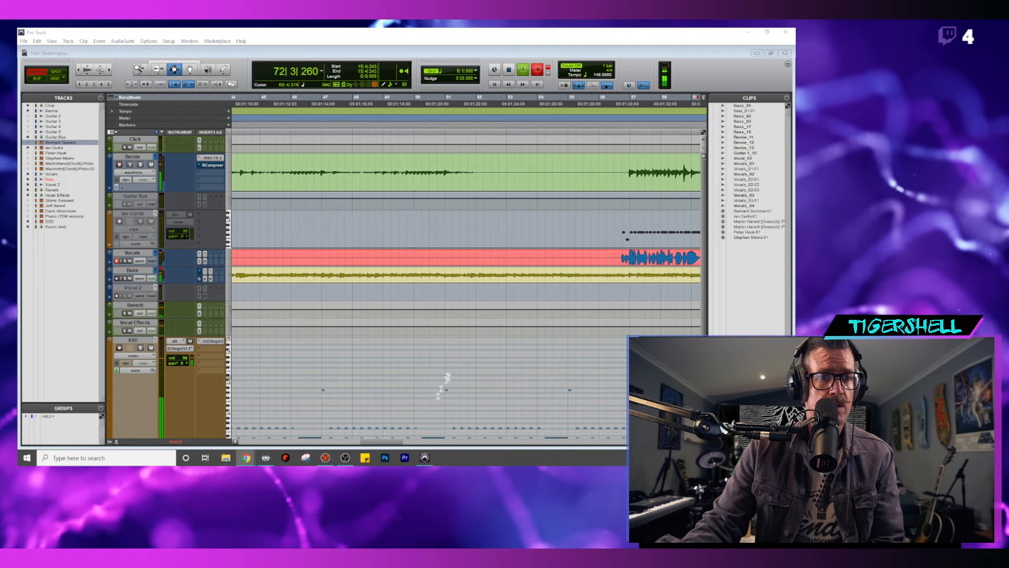
click(392, 445)
drag(382, 445, 474, 453)
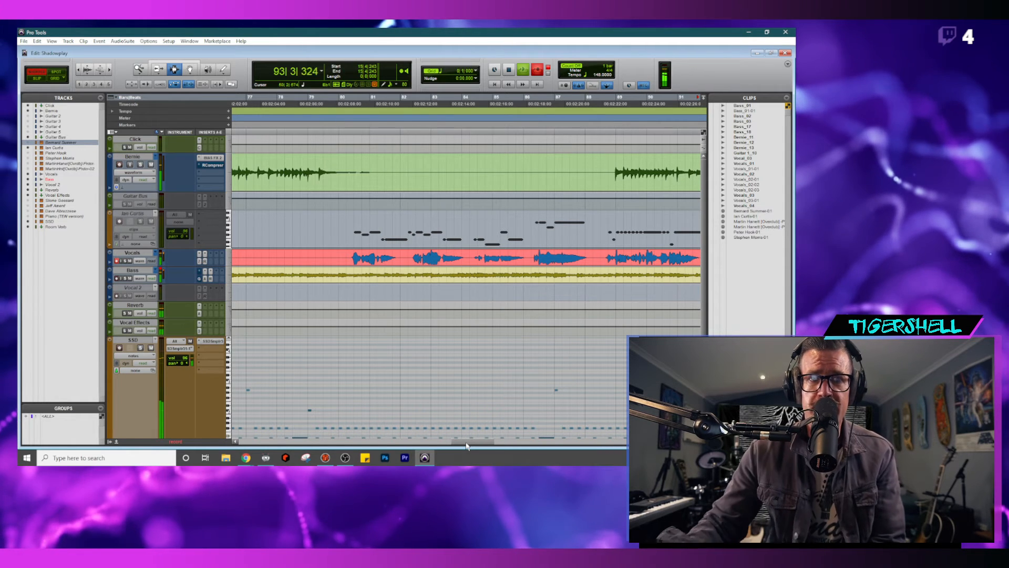
drag(496, 440, 519, 442)
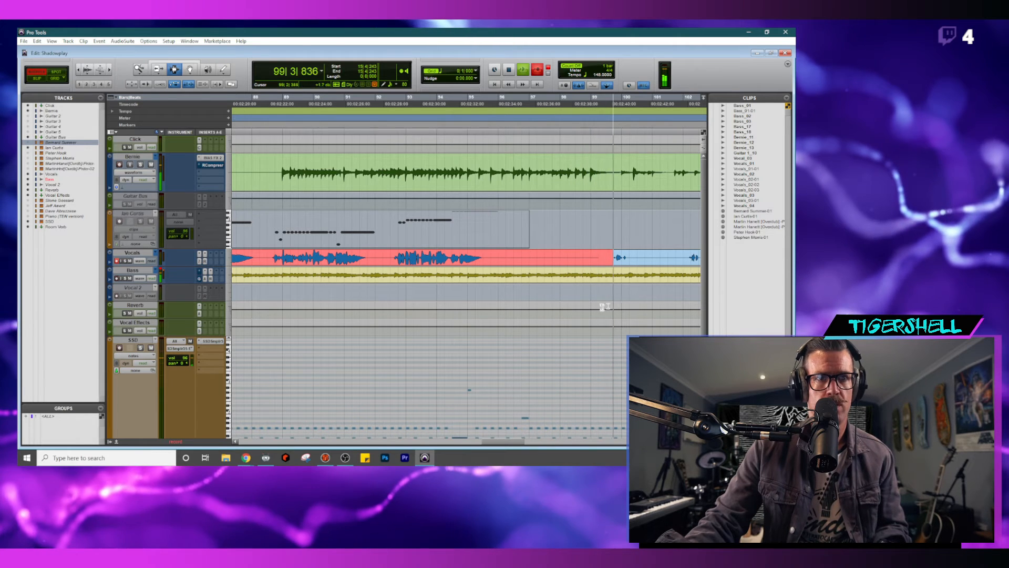
mouse_move(494, 443)
mouse_down()
mouse_move(528, 446)
mouse_move(513, 448)
mouse_up()
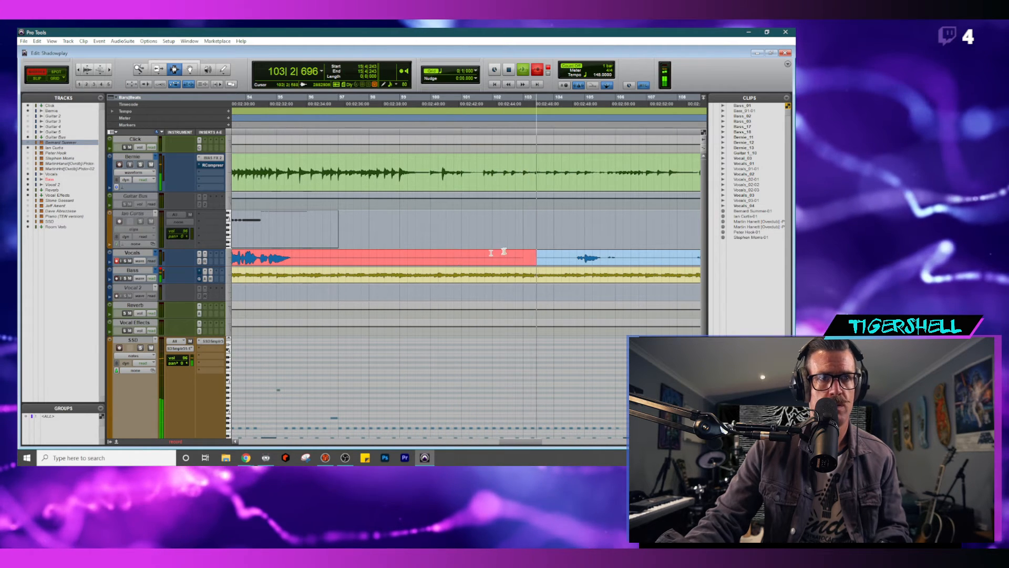
key(space)
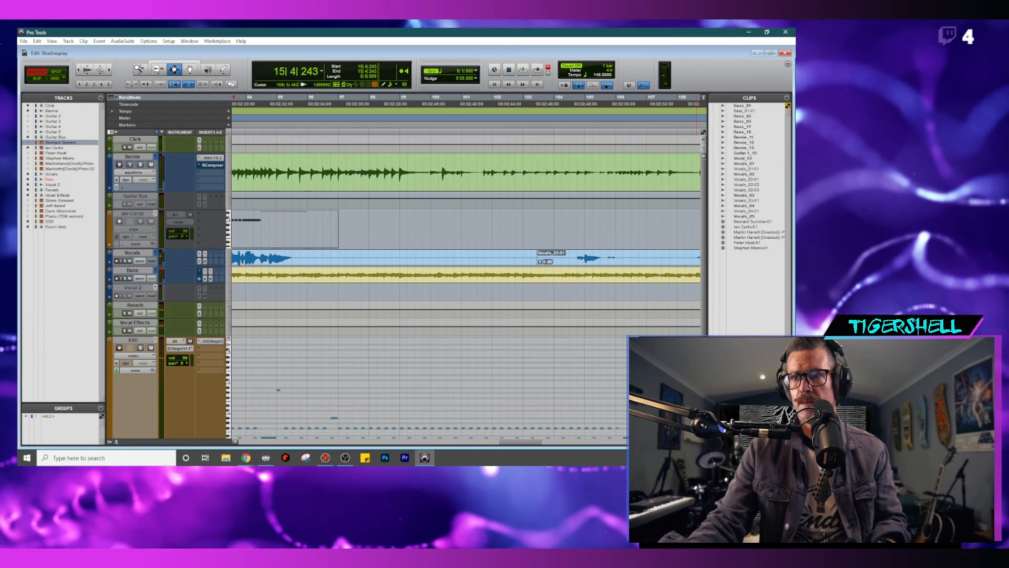
- Disarm recording on the Vocals track and save the session
key(alt+Tab)
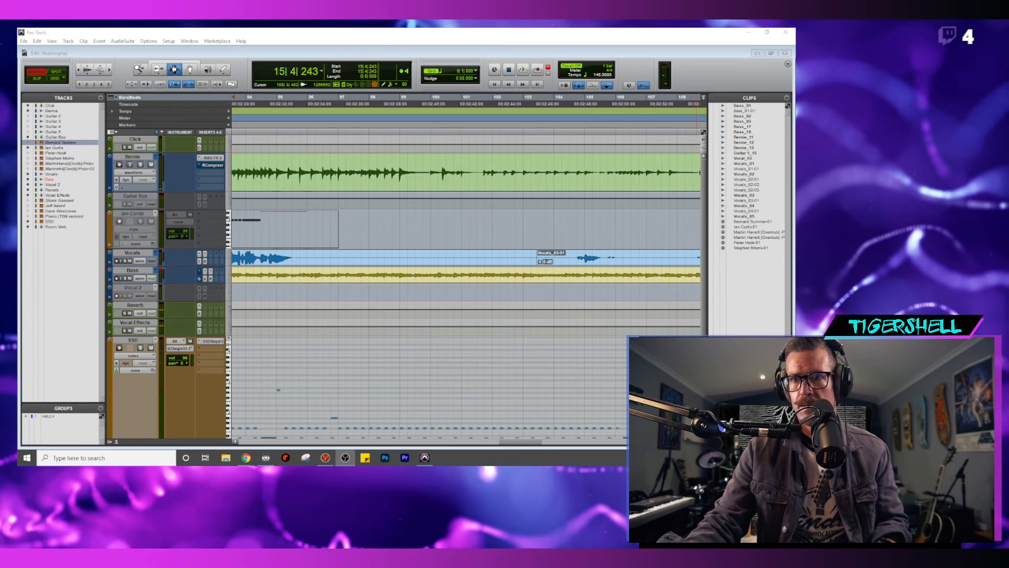
click(117, 262)
click(24, 43)
click(36, 94)
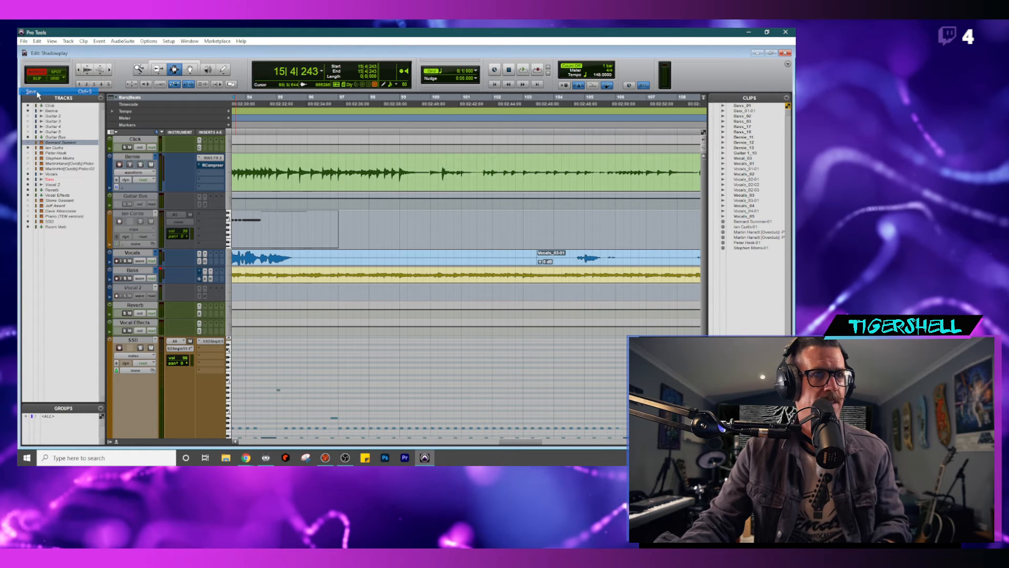
- Delete the leftover old vocal clip after bar 103 on the Vocals track and return to the start of the song
click(533, 259)
key(Return)
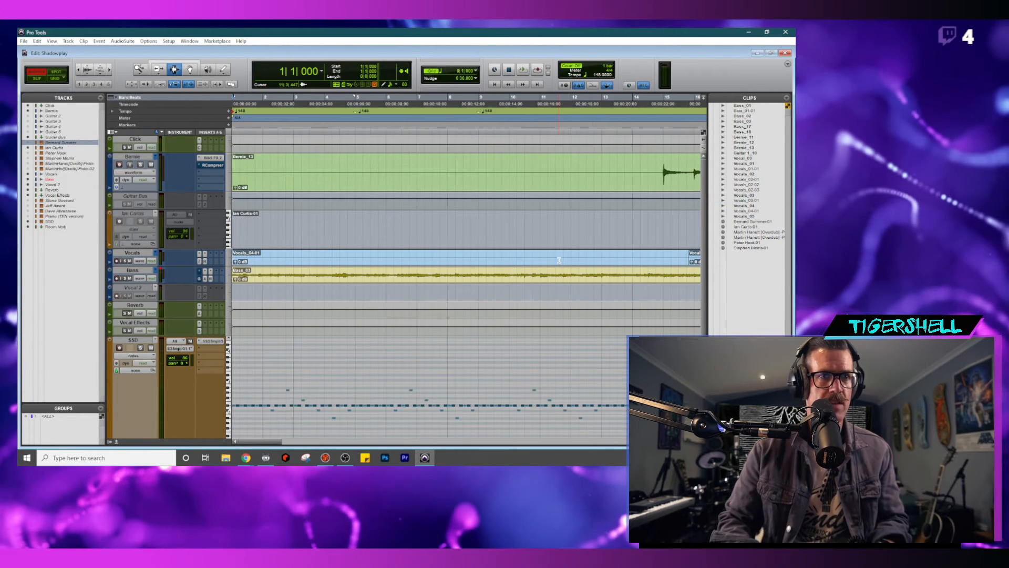
key(ctrl+[)
key(ctrl+[)
key(ctrl+[)
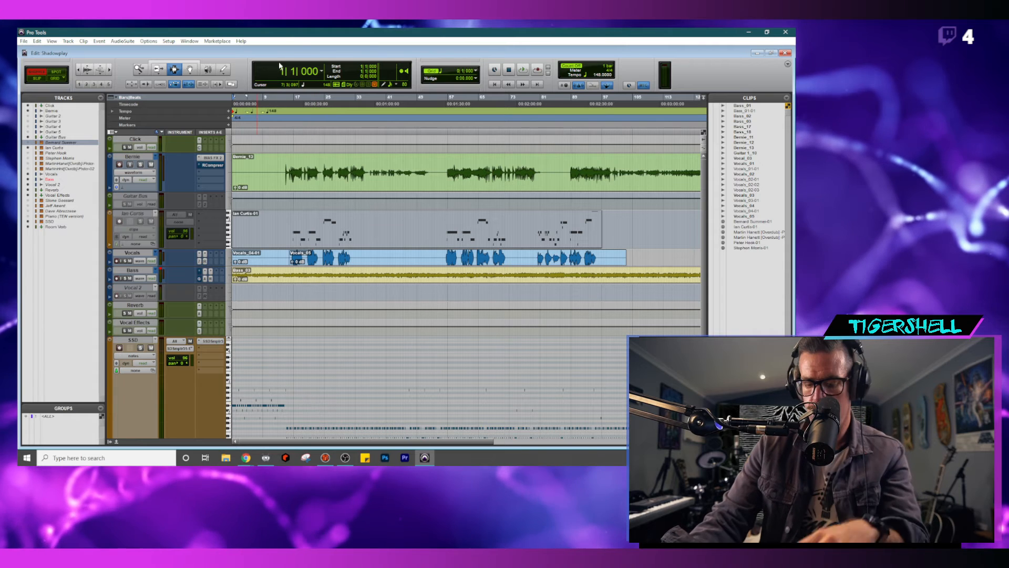
- Switch to the Mix window and open the SSD5 drum sampler on the SSD track
key(ctrl+equal)
key(ctrl+equal)
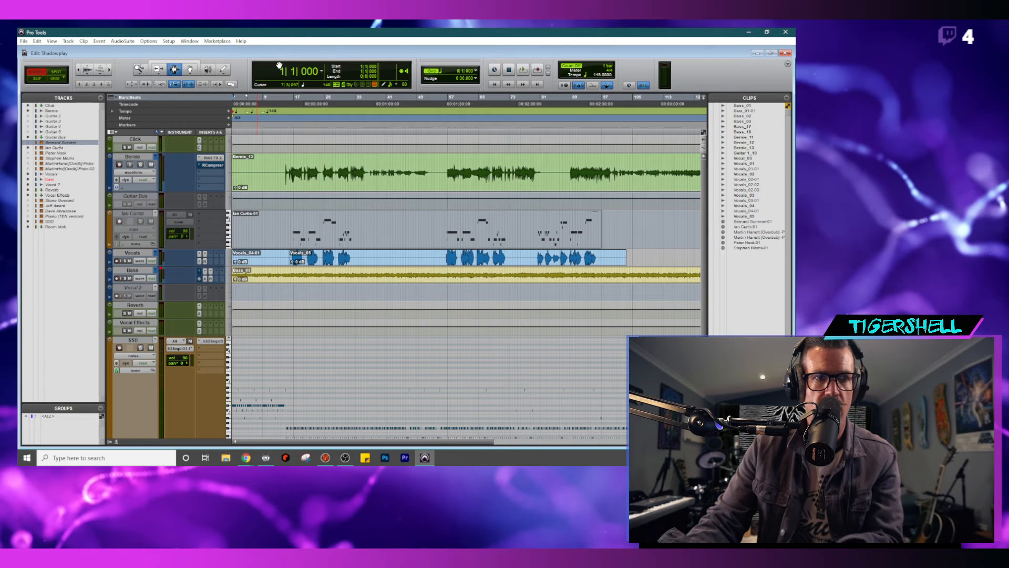
key(ctrl+equal)
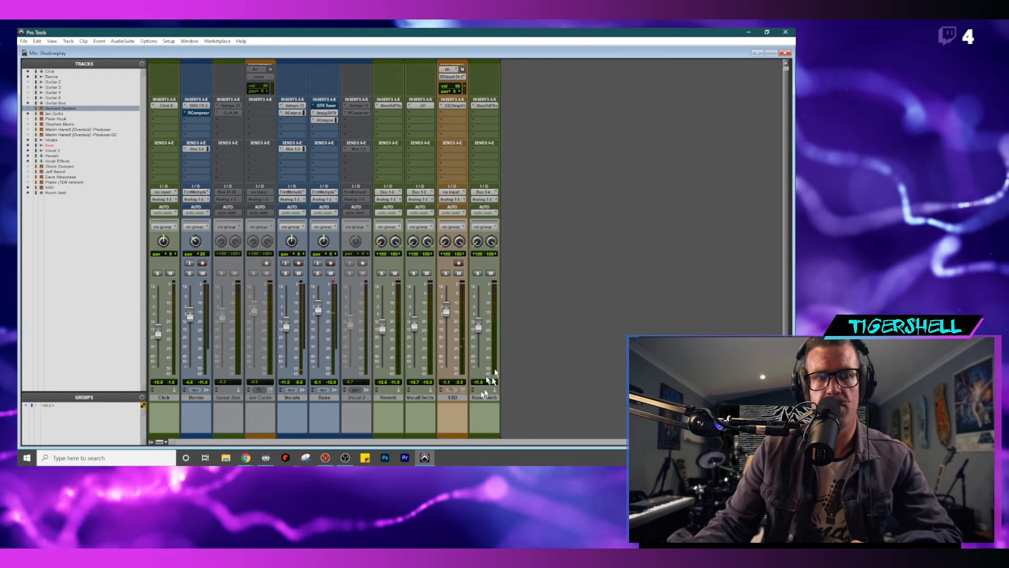
click(456, 106)
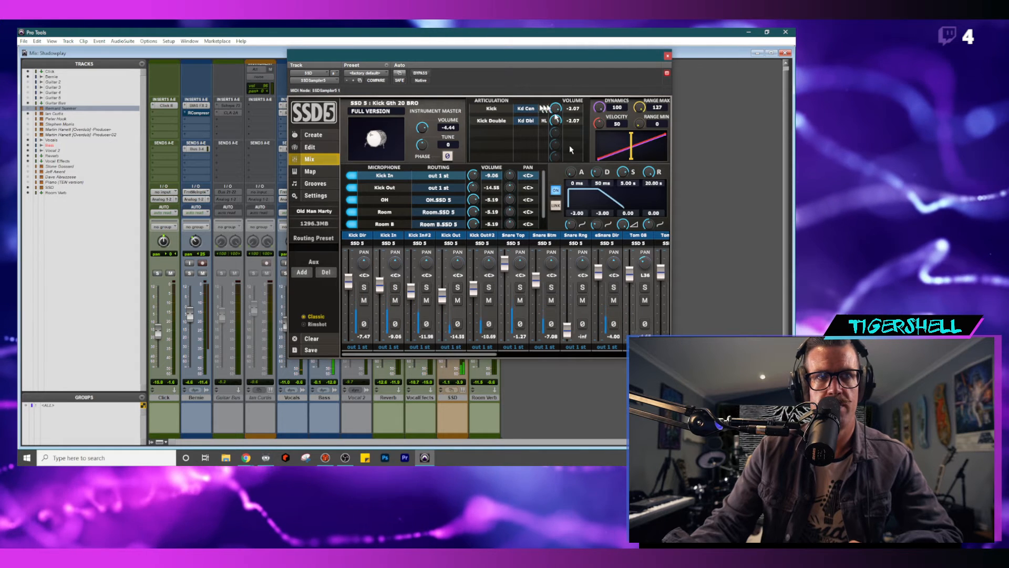
- Audition the Classic Radio Hit kit from SSD 5 Classic's Classic Rock presets and settle on Classic Radio Rocker, closing the sampler
click(313, 135)
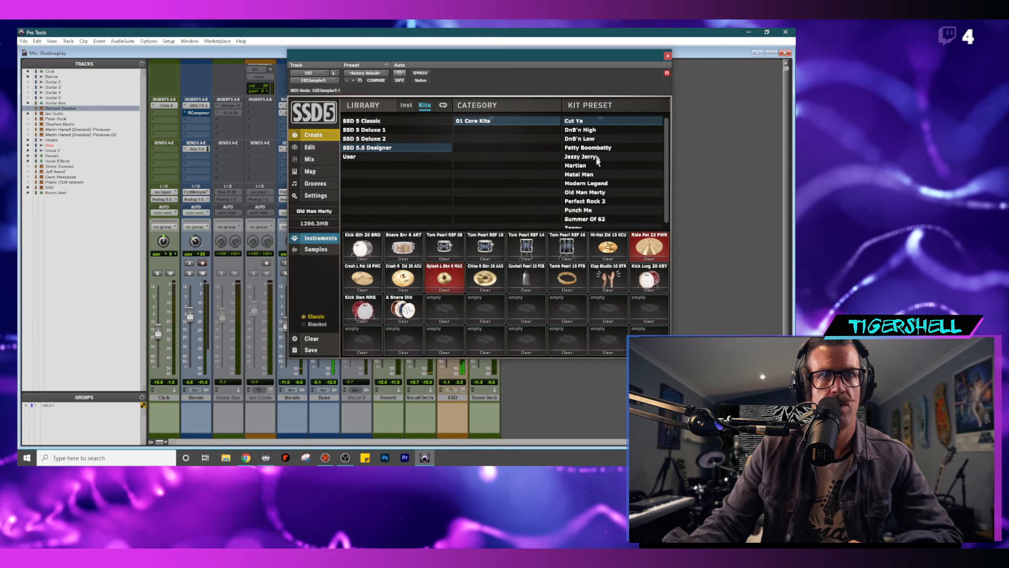
scroll(597, 173, down, 1)
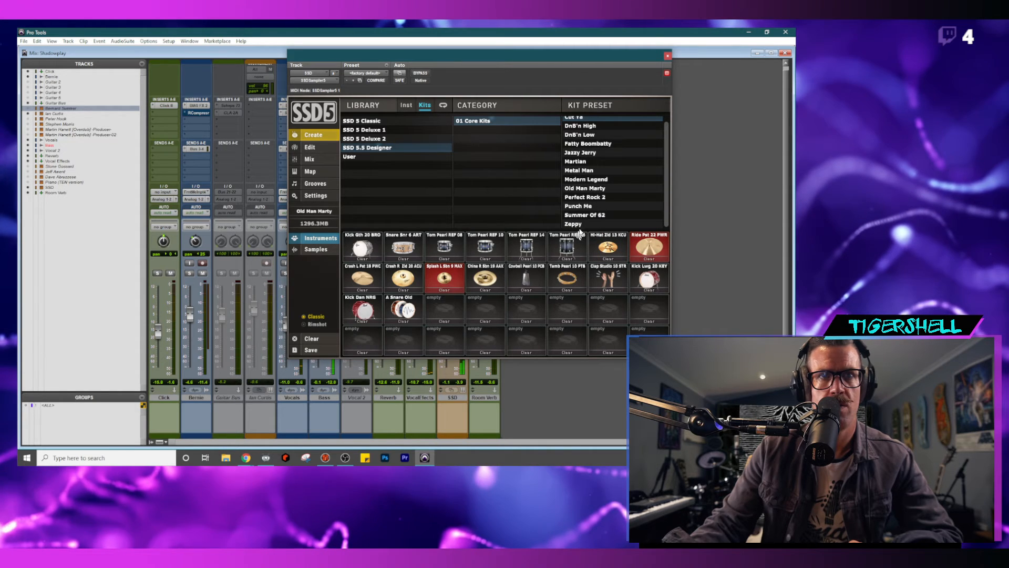
click(358, 156)
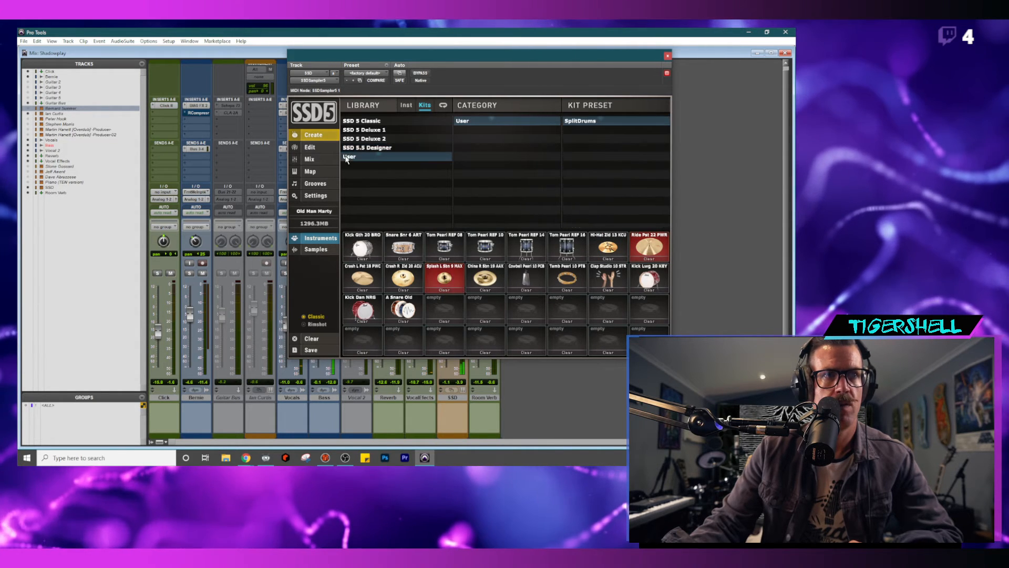
click(362, 121)
scroll(624, 164, down, 3)
scroll(625, 168, down, 2)
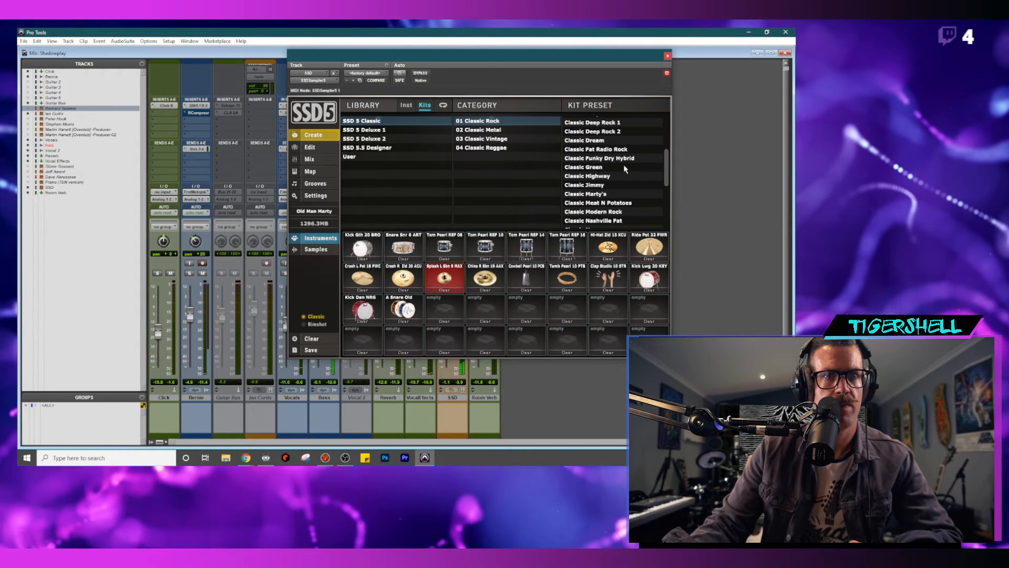
scroll(625, 169, down, 1)
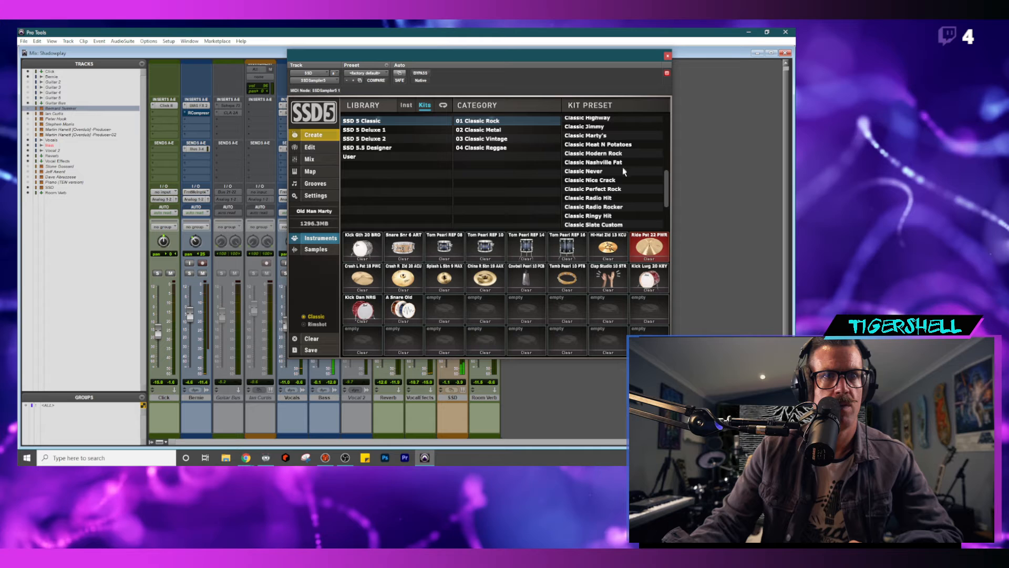
click(604, 198)
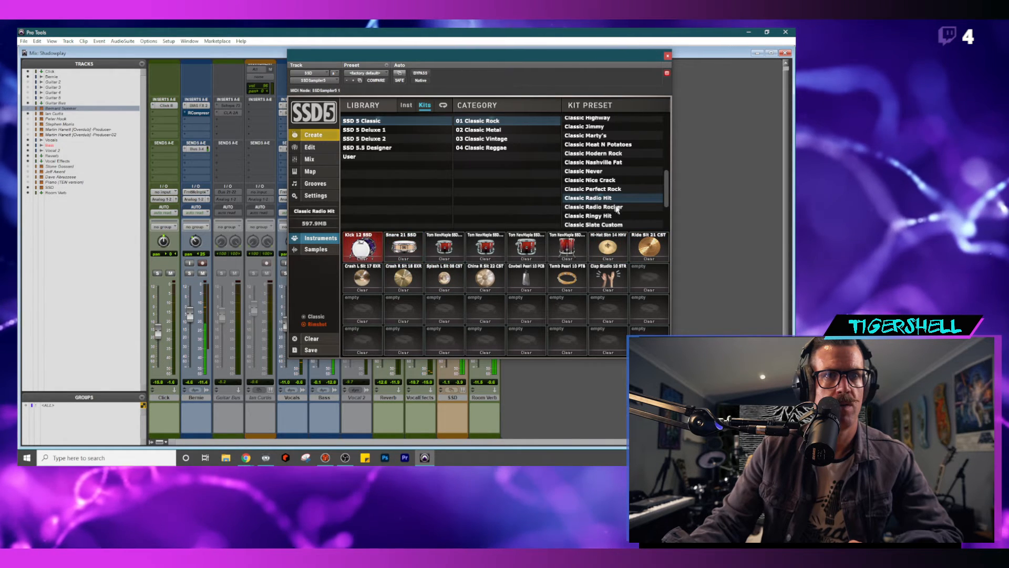
click(615, 208)
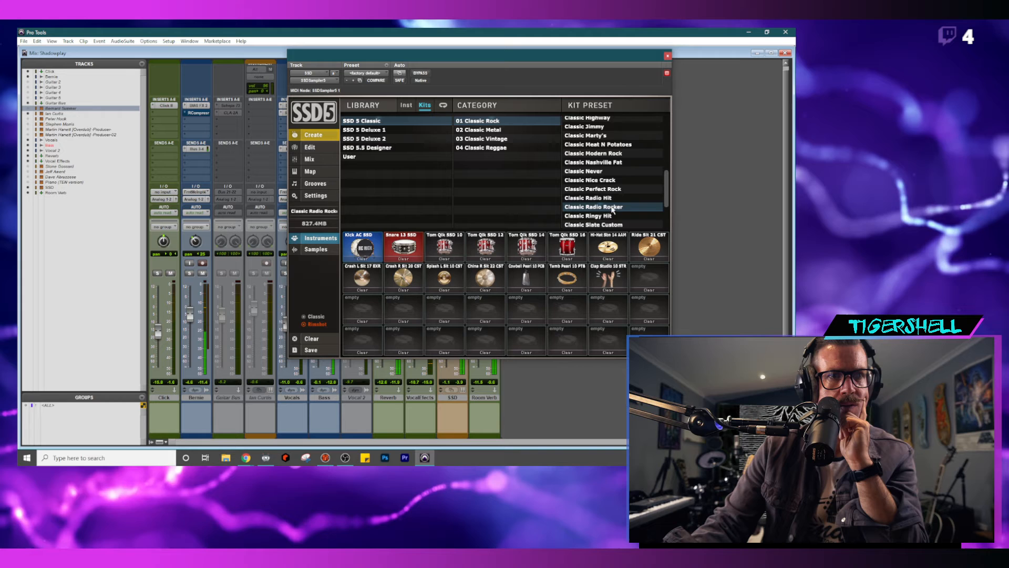
scroll(612, 210, down, 2)
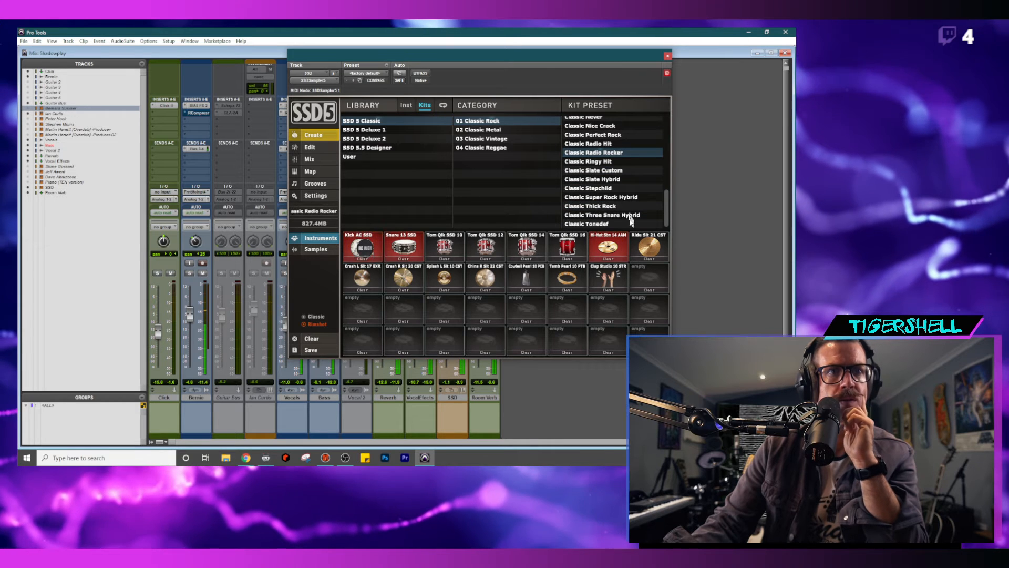
click(667, 56)
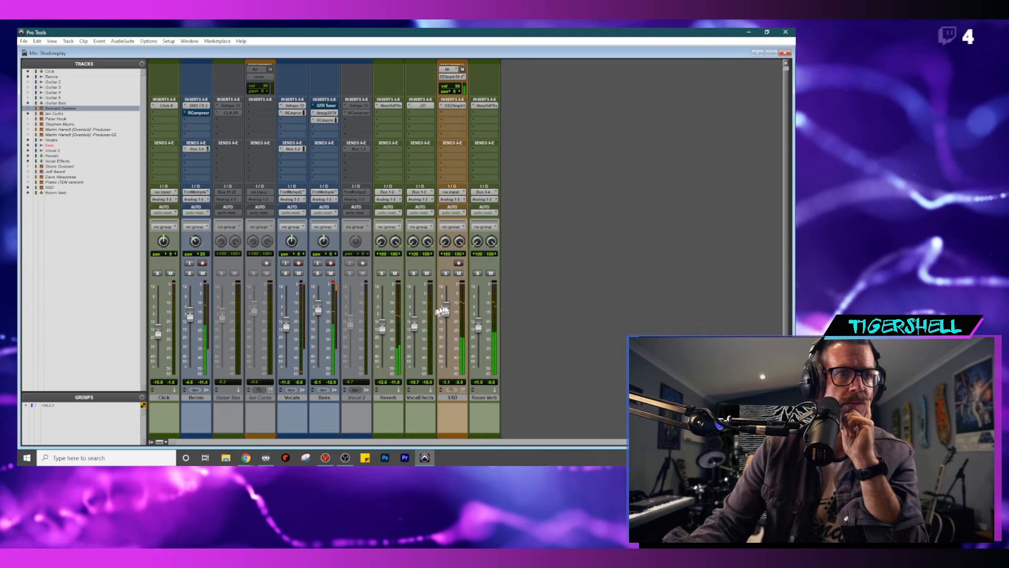
- Trim the Bass track's fader slightly and check its Ampeg amp plug-in during playback
drag(450, 309, 448, 310)
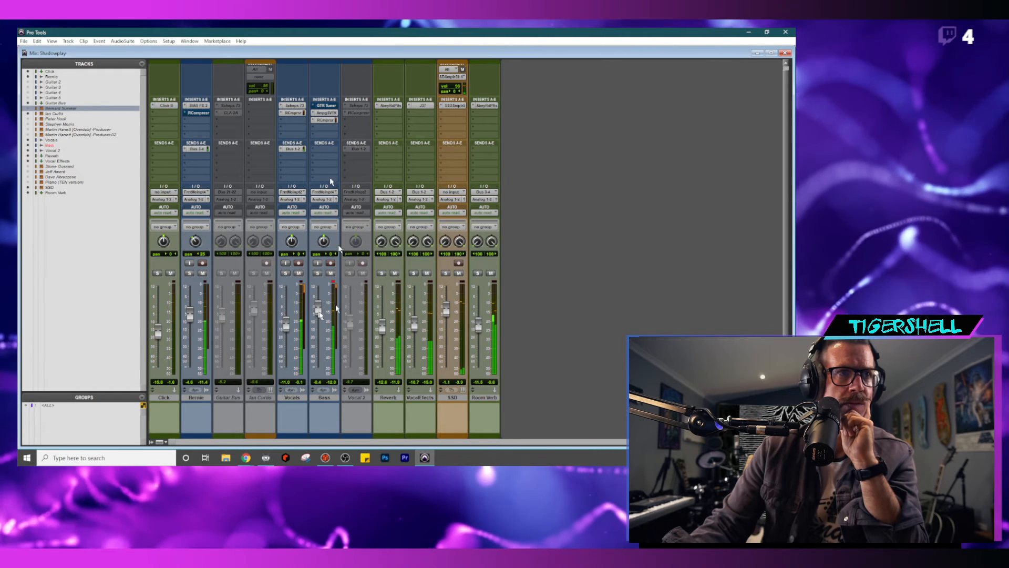
click(325, 113)
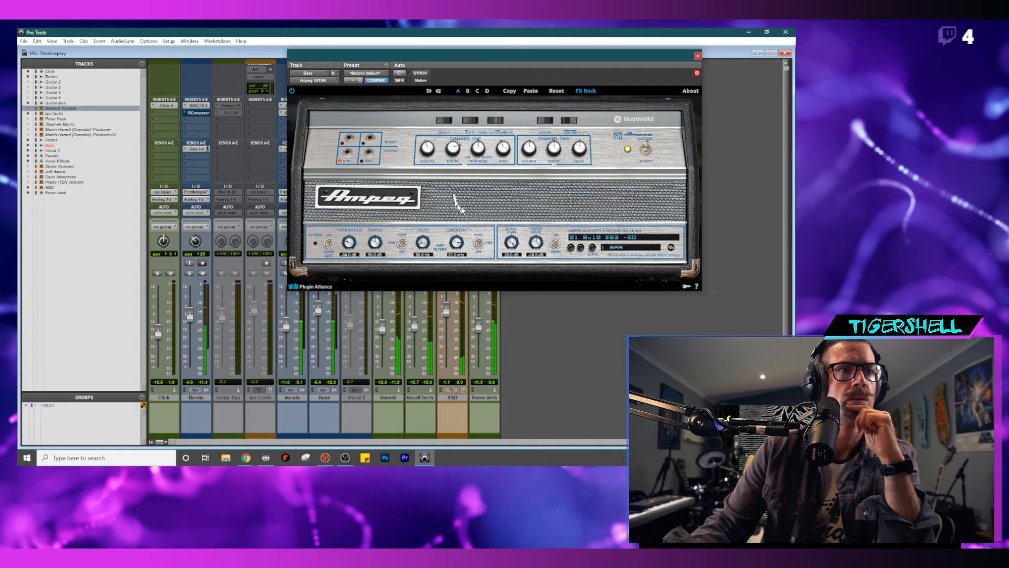
click(697, 56)
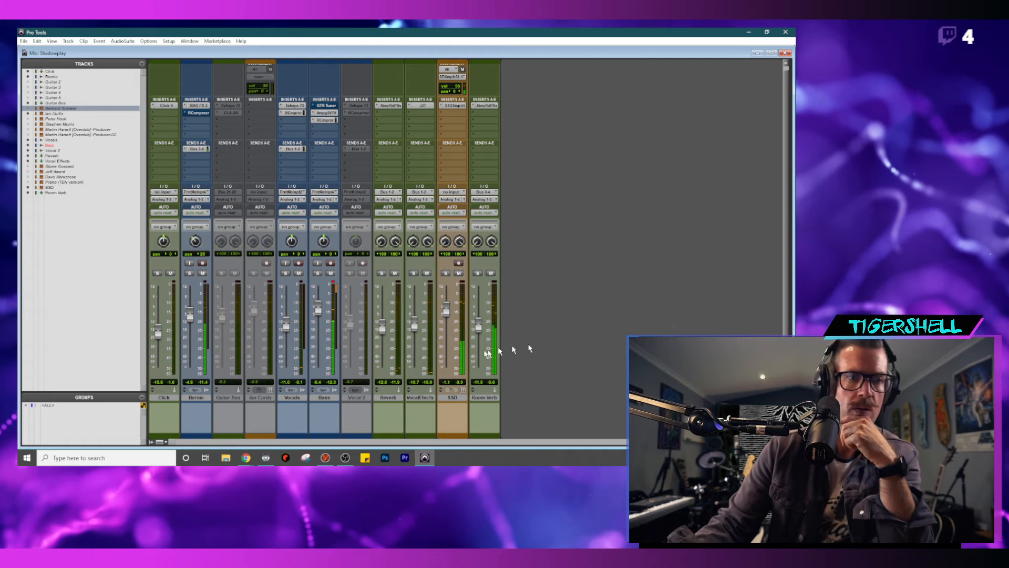
click(325, 457)
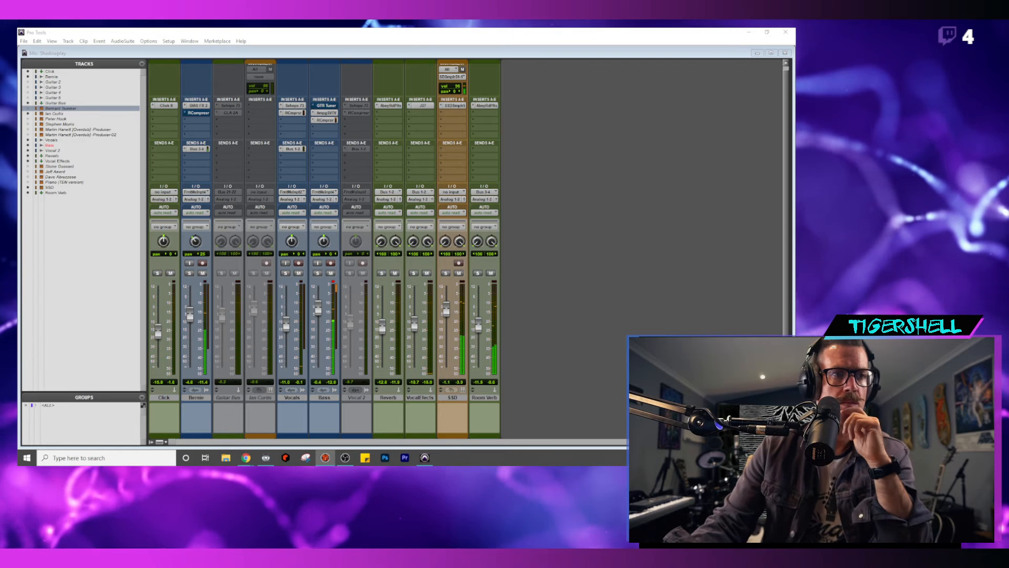
- Raise the Bernie track's fader slightly and fine-tune the '66 AC Boost V2 amp's master in its BIAS FX 2 plug-in
drag(190, 314, 192, 309)
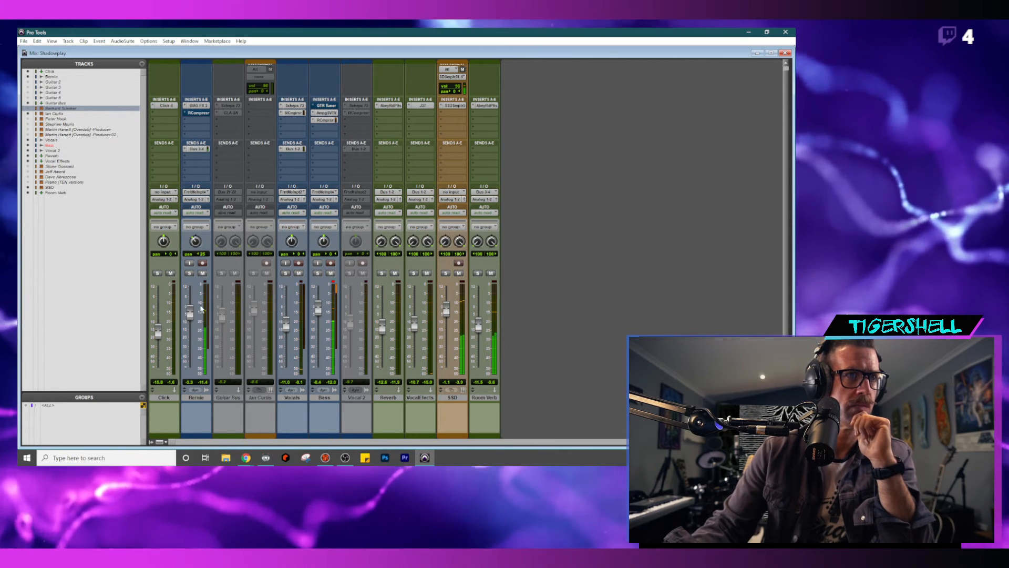
click(198, 106)
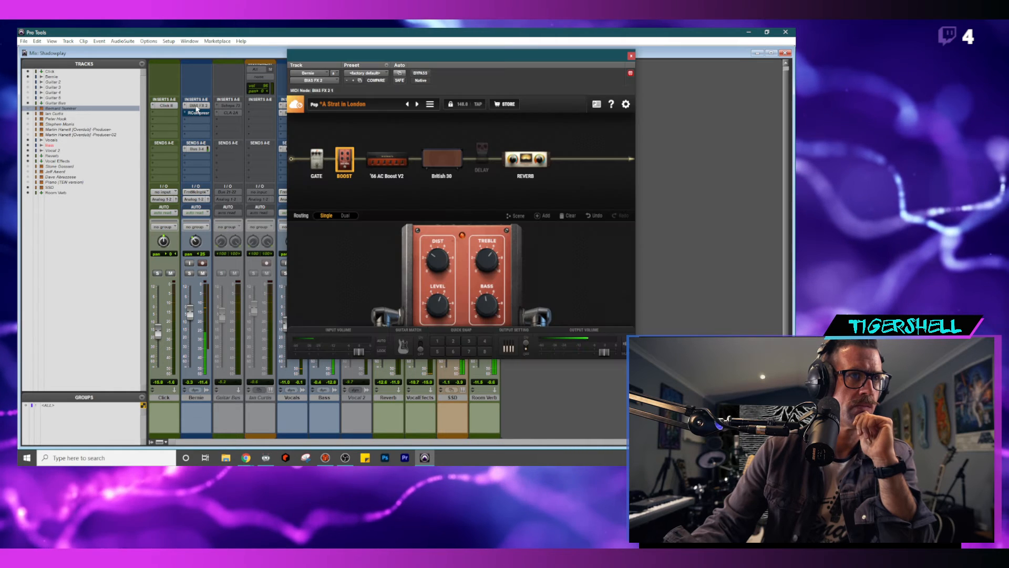
click(387, 159)
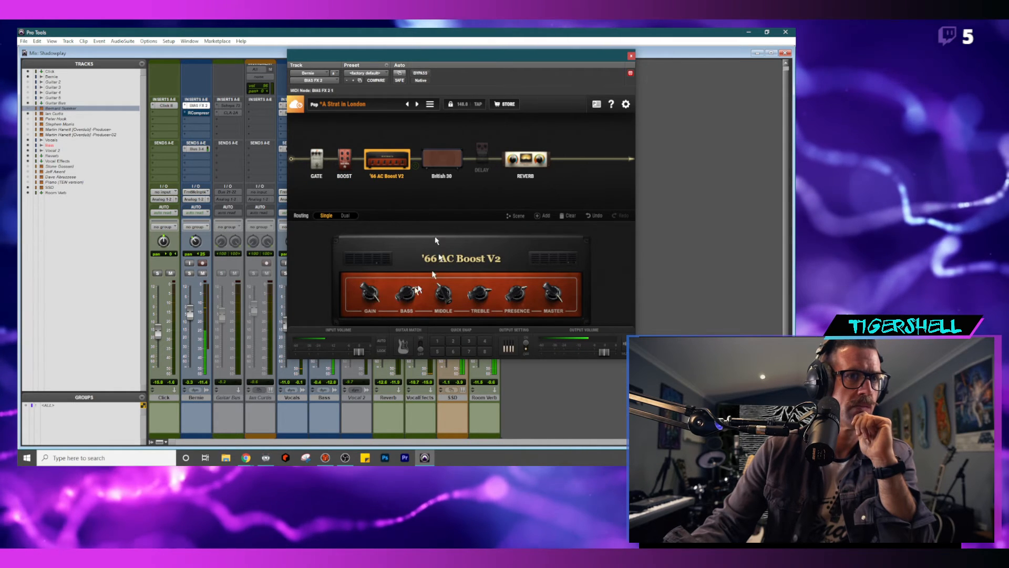
drag(549, 289, 550, 293)
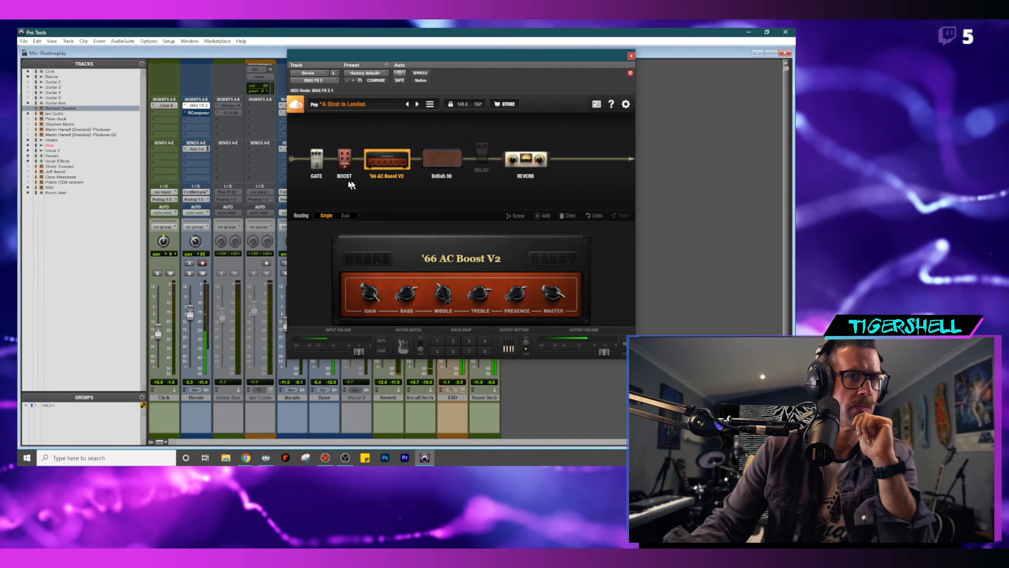
click(345, 162)
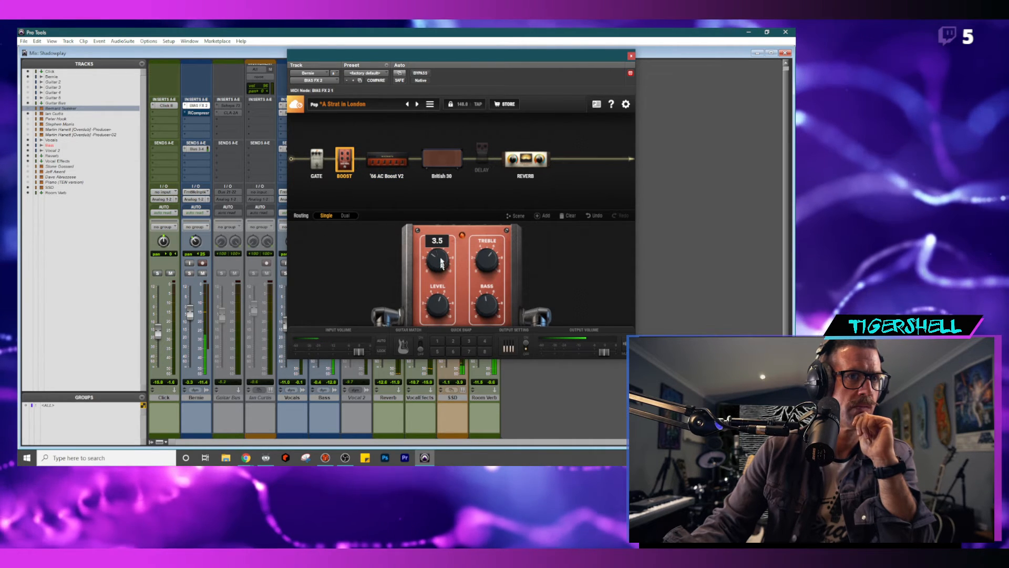
- Set the BIAS FX 2 spring reverb mix to 100% dry, switch the reverb off and close the plug-in
click(526, 159)
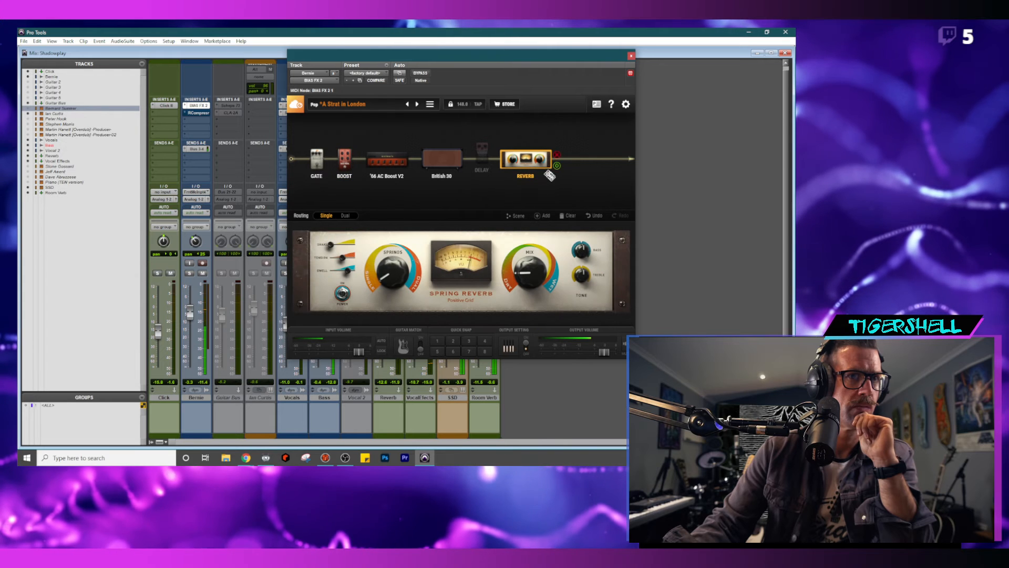
drag(529, 275, 533, 286)
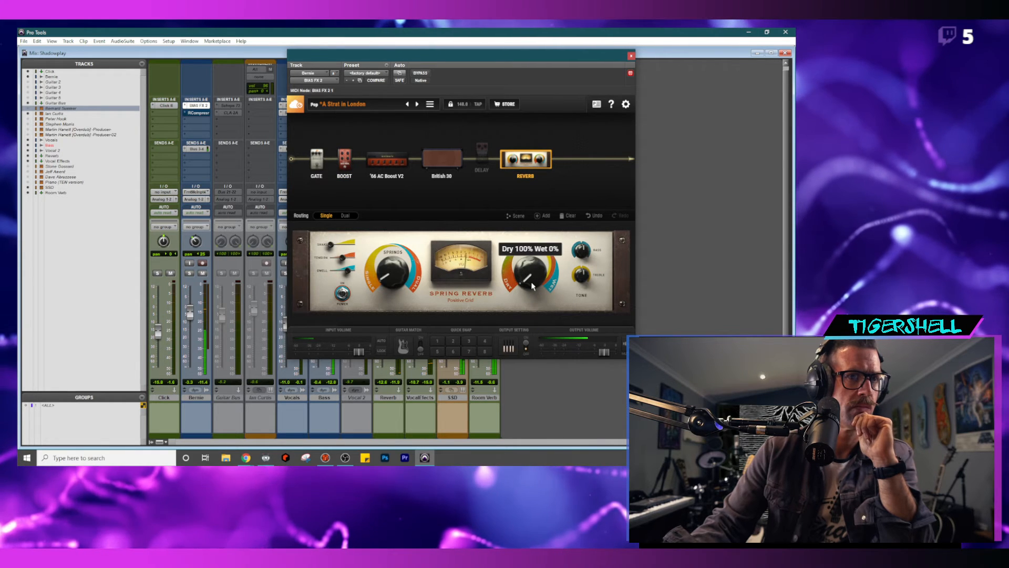
click(526, 158)
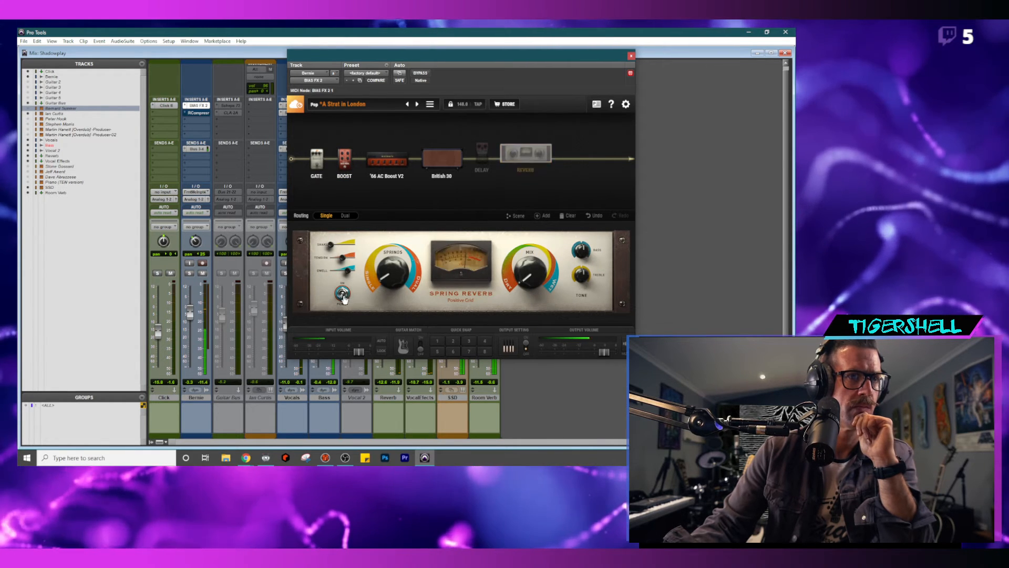
click(631, 57)
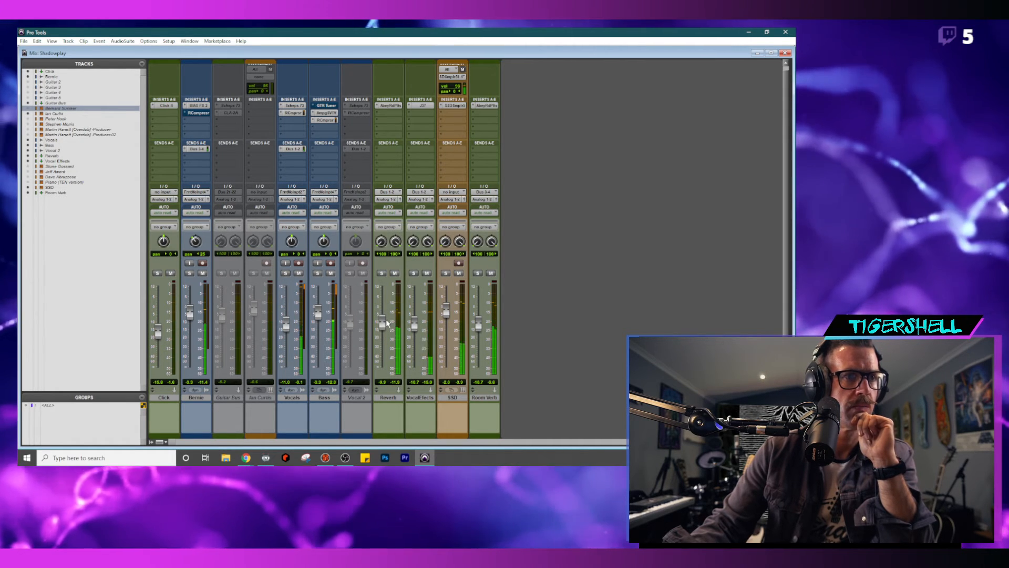
- Adjust the low band and lower the input in the Vocals track's Scheps 73, setting its output to about -3 dB
click(294, 106)
drag(340, 254, 341, 258)
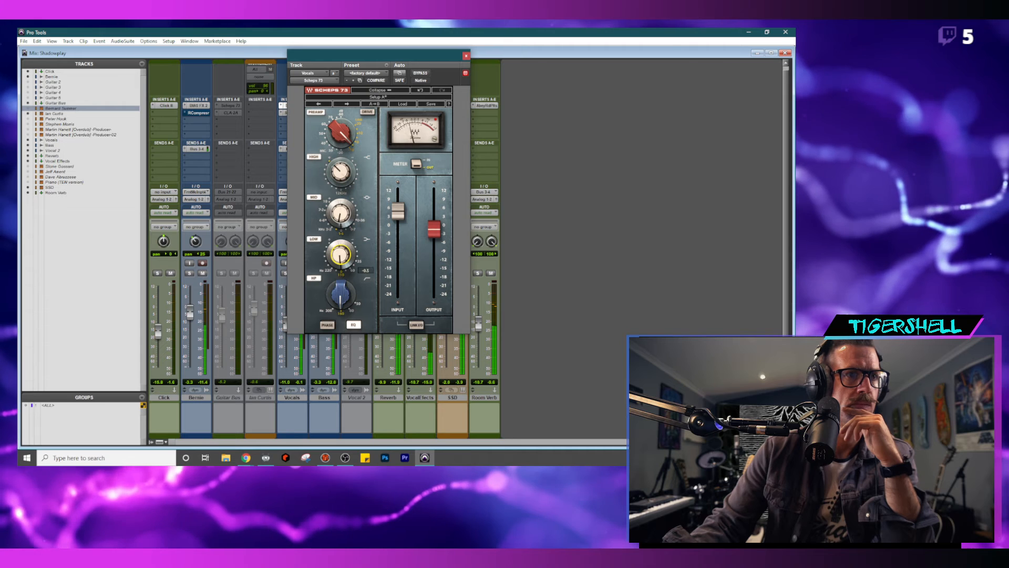
drag(398, 210, 434, 236)
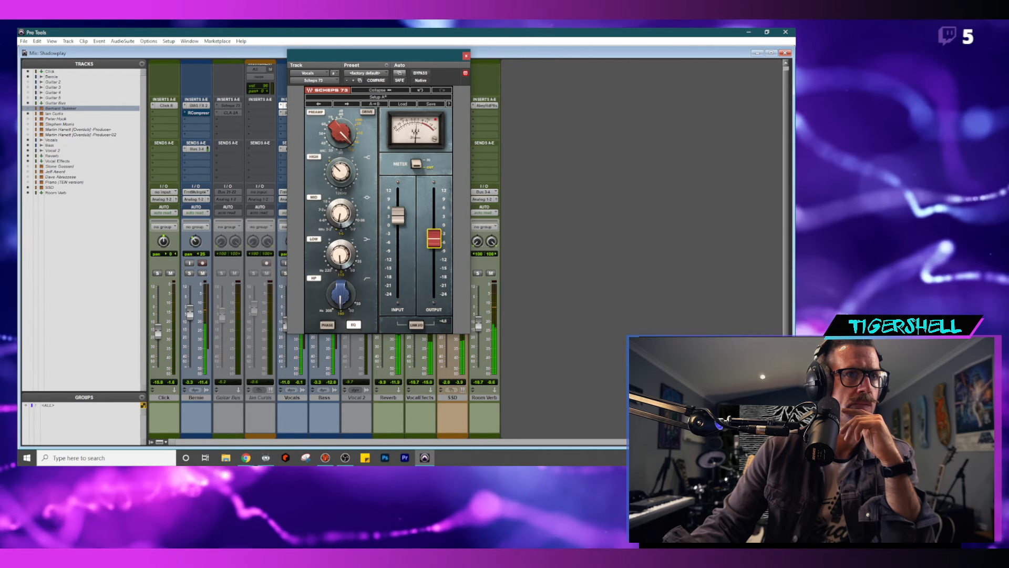
drag(434, 236, 434, 233)
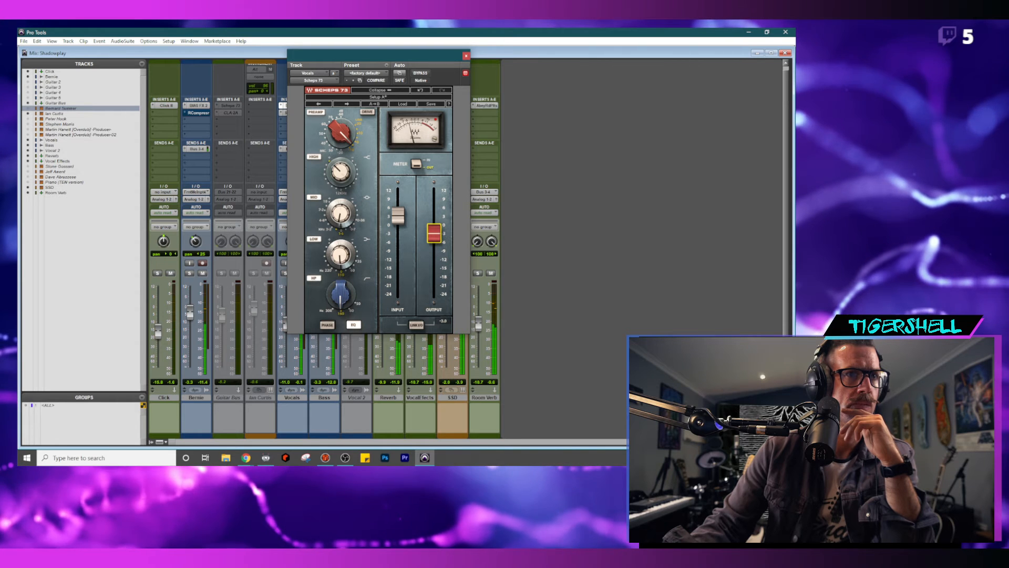
click(465, 56)
- Lower the Bernie track's fader slightly and set the boost pedal's distortion to 5.0 in BIAS FX 2
drag(192, 317, 193, 318)
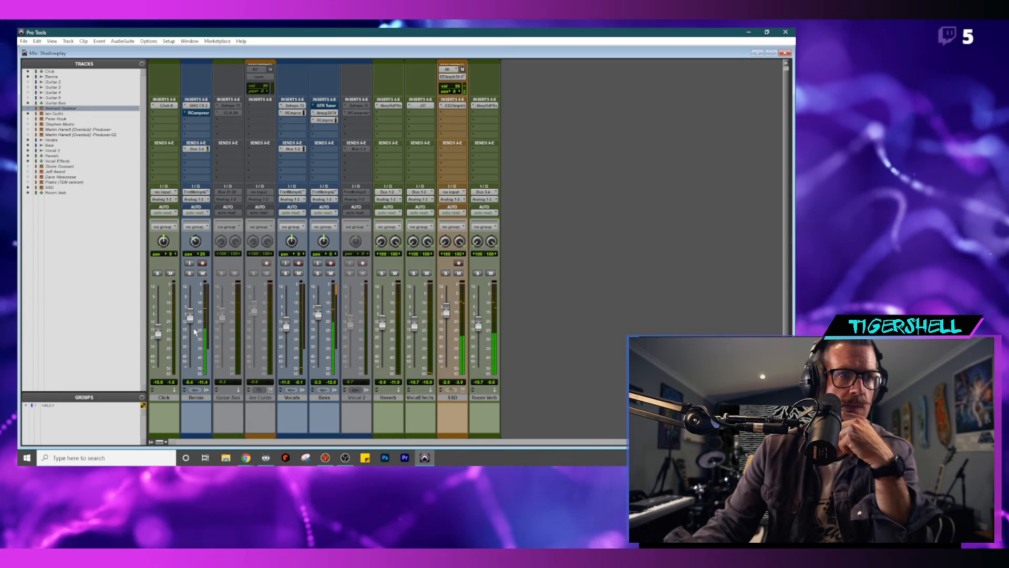
click(197, 106)
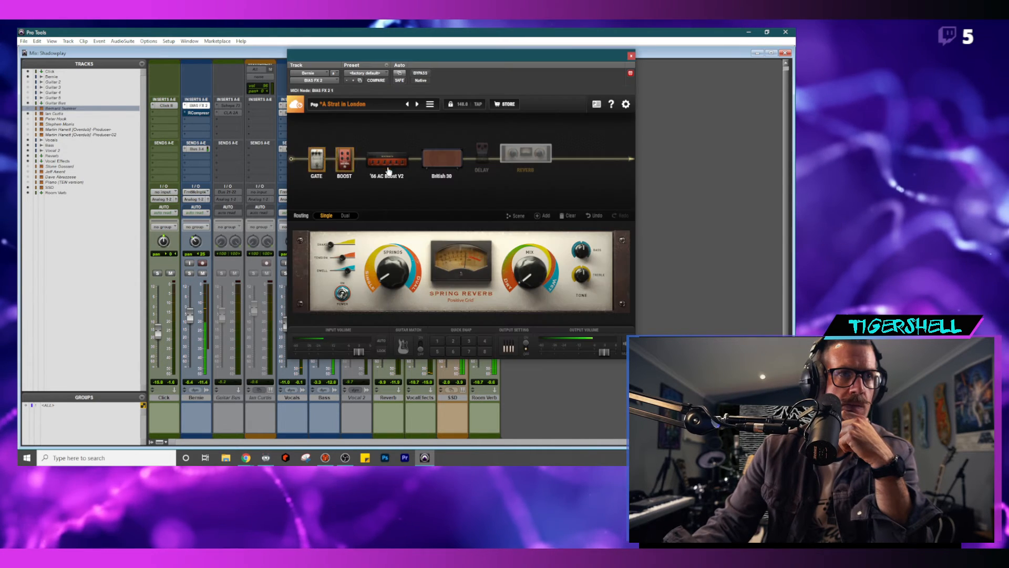
click(347, 163)
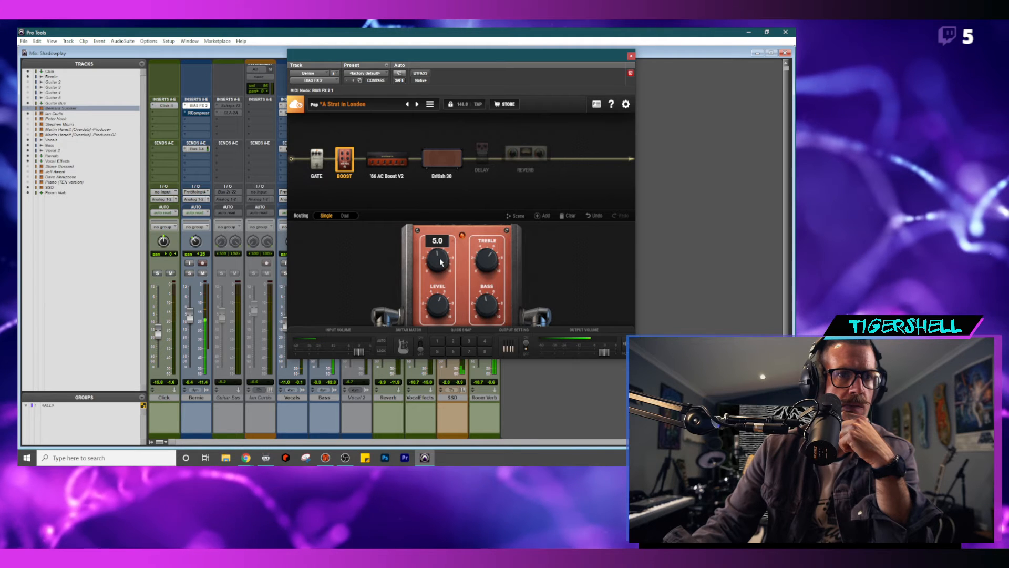
- Enable the bypassed RCompressor on the Bernie track, set its threshold to about -26 dB and raise its gain
click(198, 112)
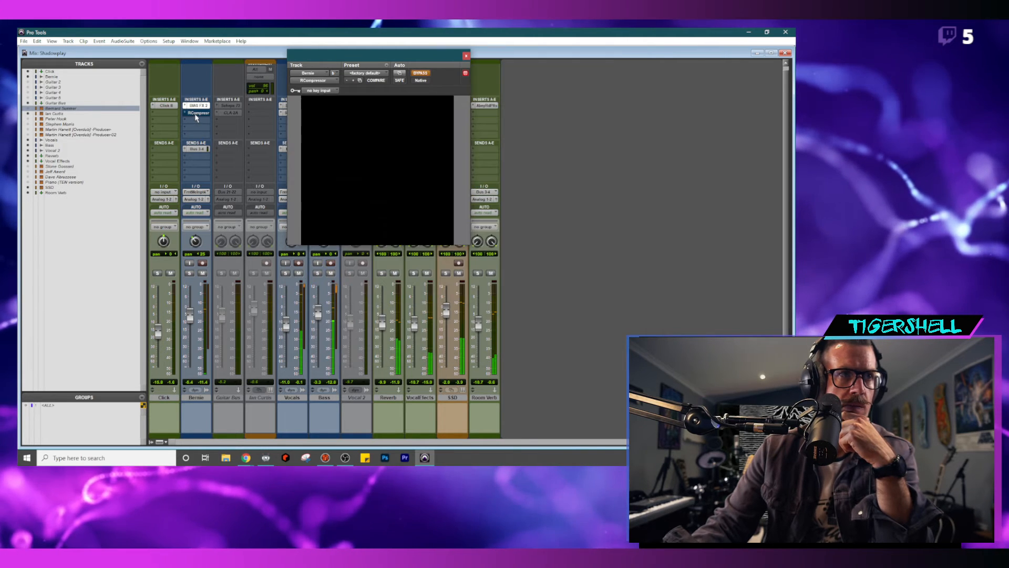
click(418, 74)
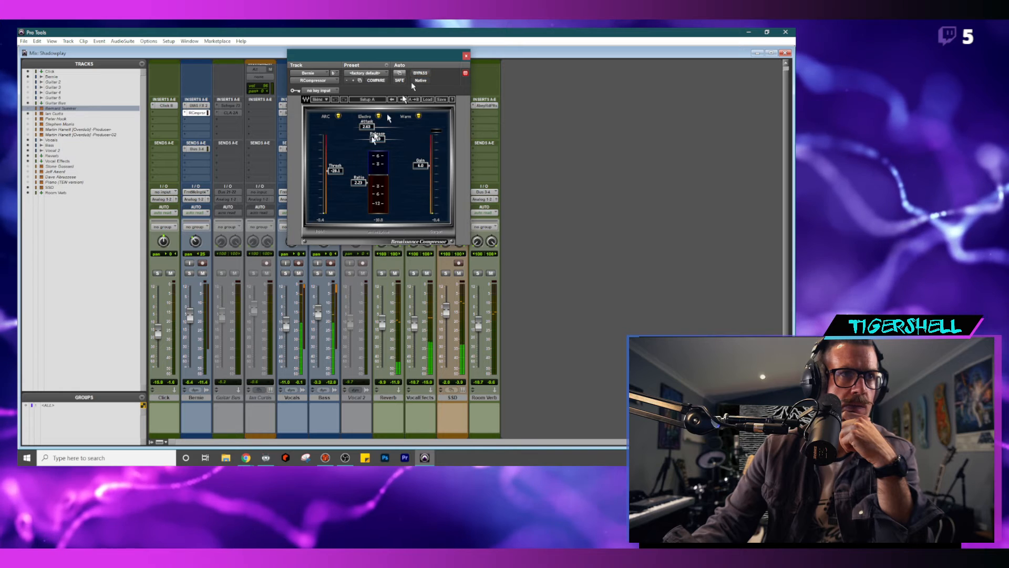
drag(335, 171, 336, 169)
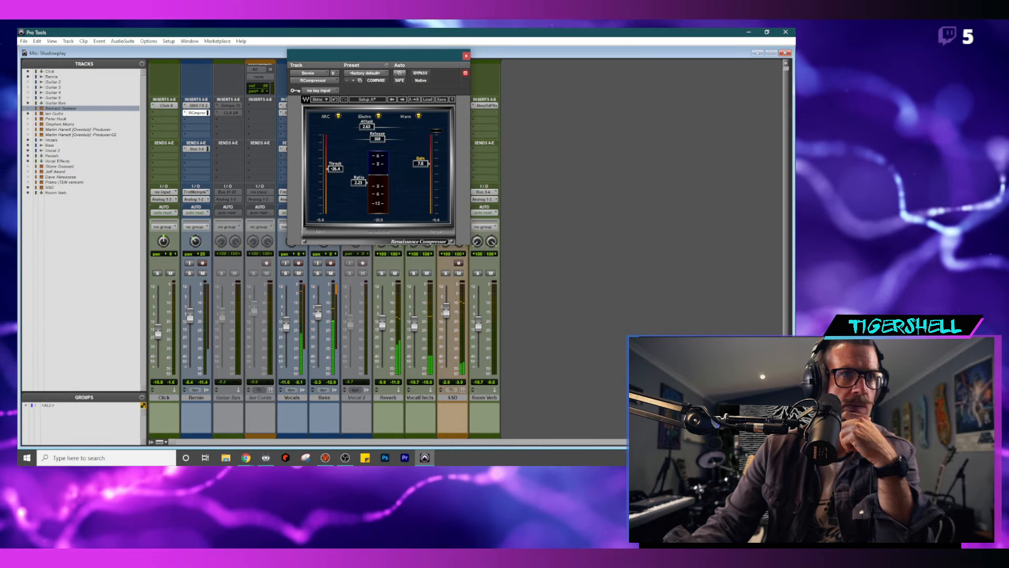
drag(335, 169, 335, 169)
drag(368, 54, 612, 113)
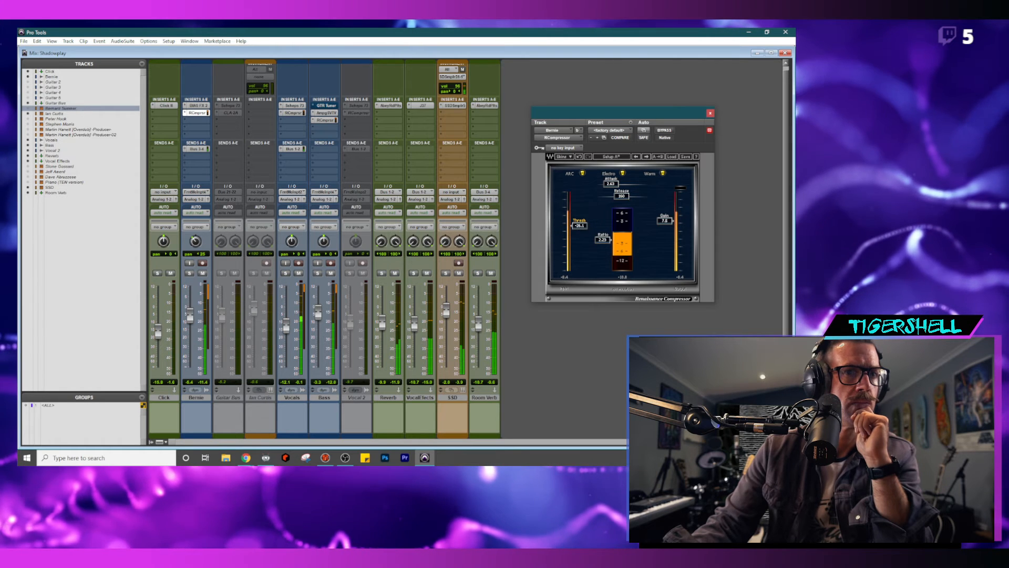
click(710, 113)
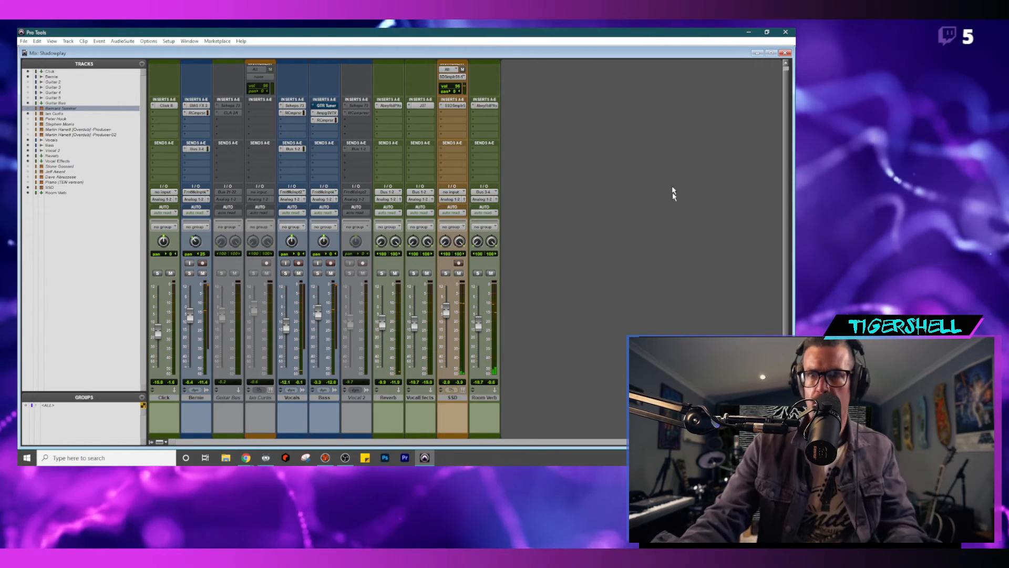
- Return to the Edit window and switch to Chrome
key(ctrl+equal)
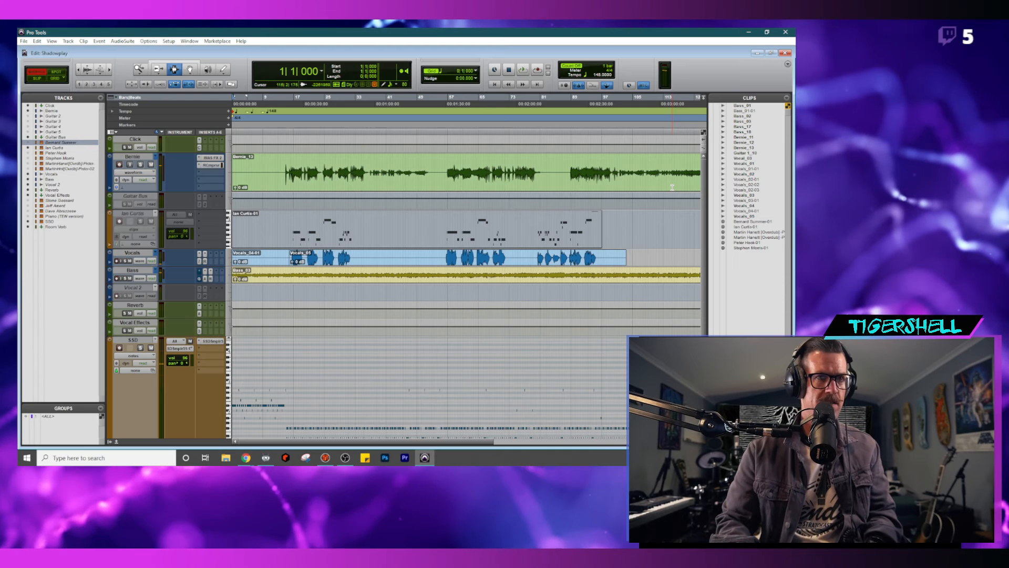
click(249, 459)
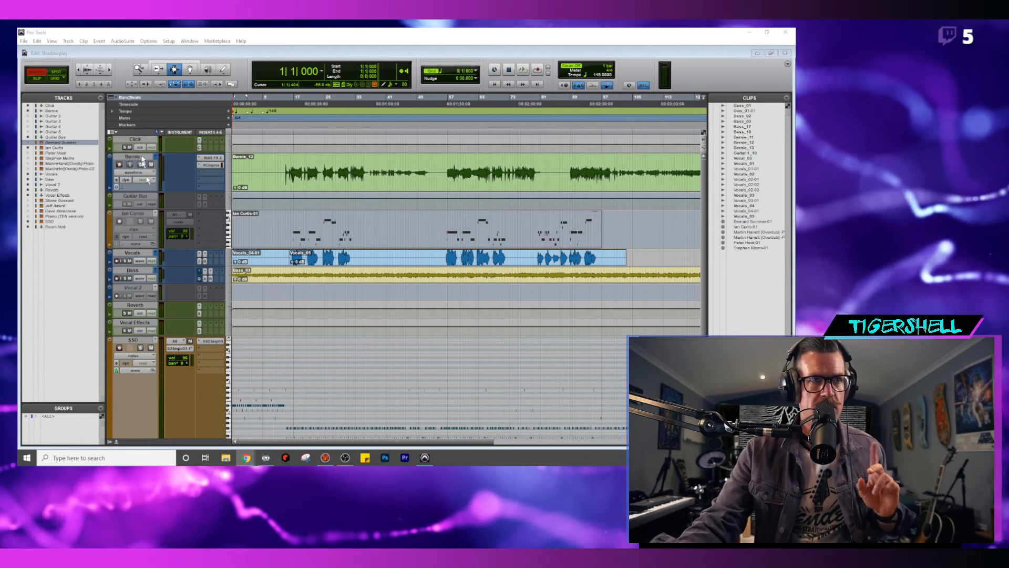
- Open the SSD track's drum sampler, move its window clear of the edge and audition the current kit's snare
click(209, 341)
click(209, 343)
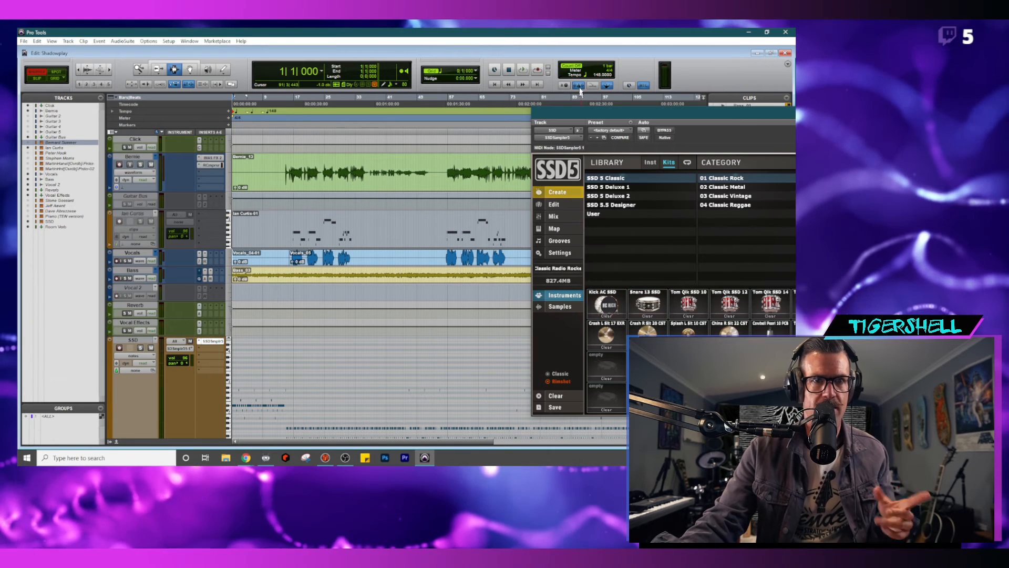
drag(681, 97, 365, 71)
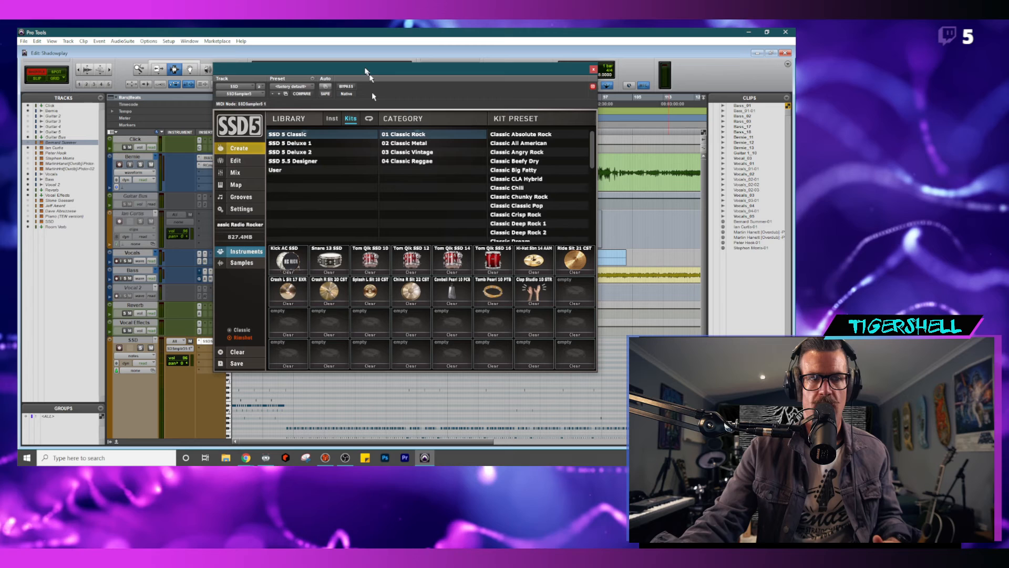
click(335, 262)
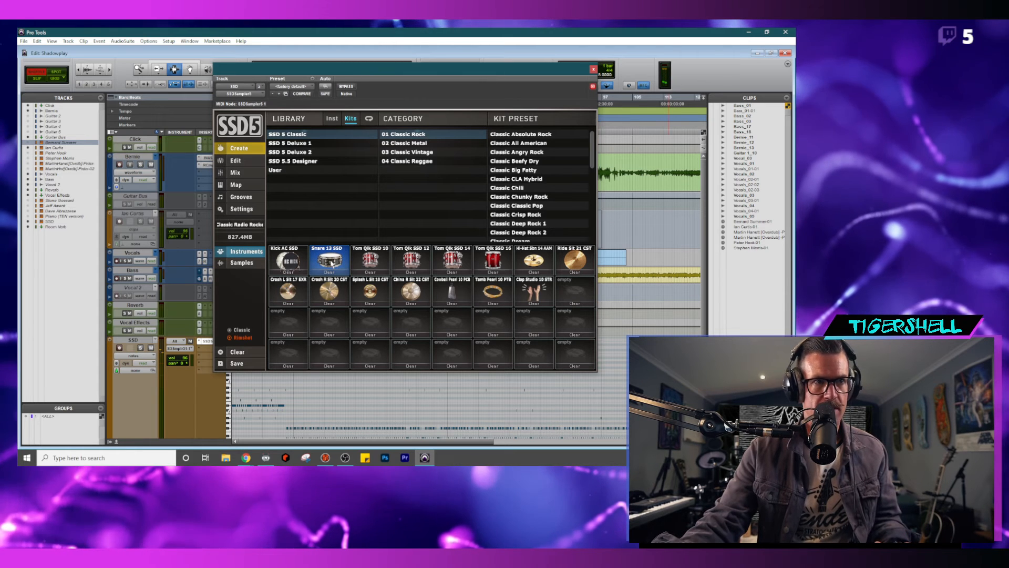
click(245, 260)
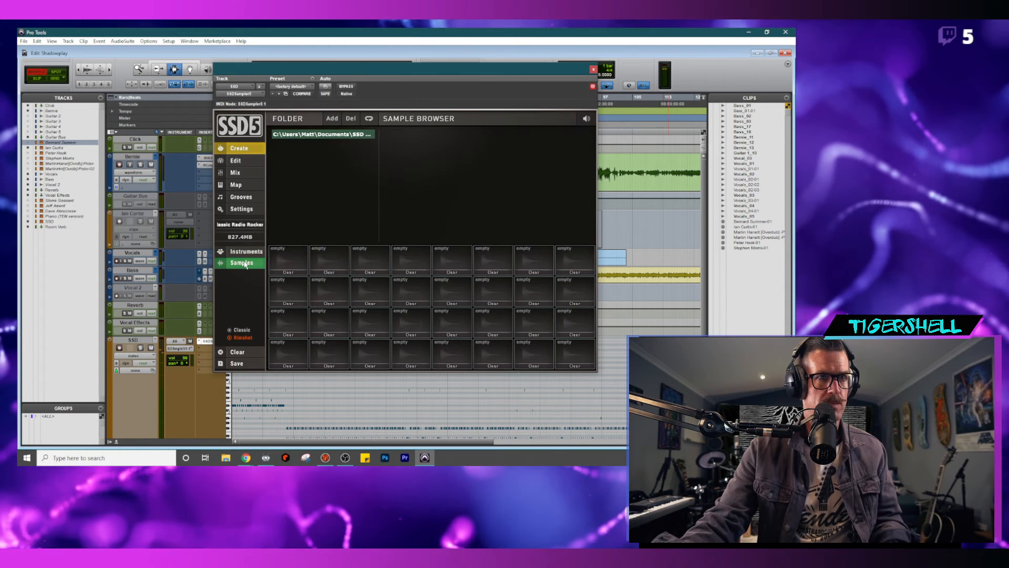
click(247, 253)
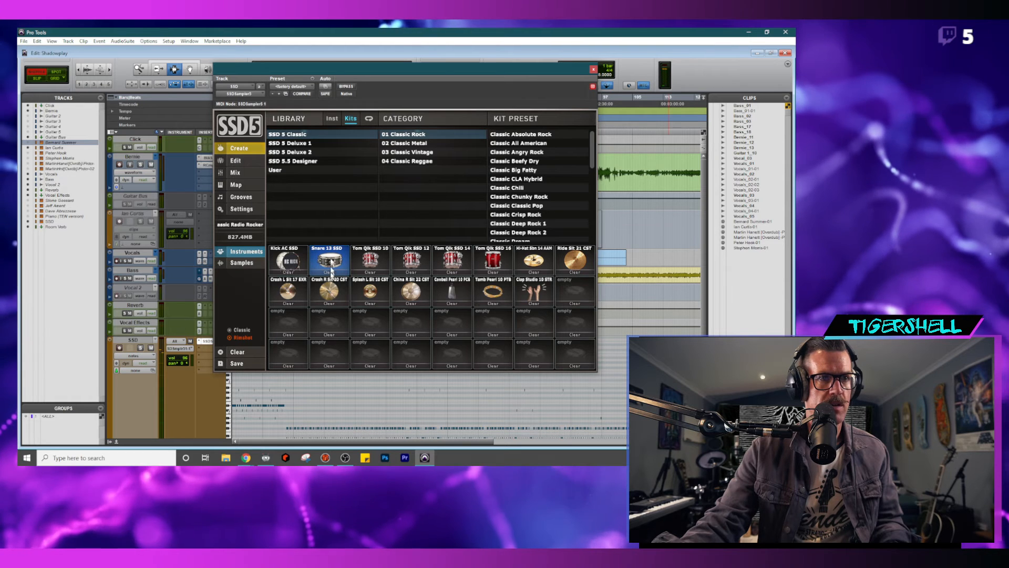
click(326, 326)
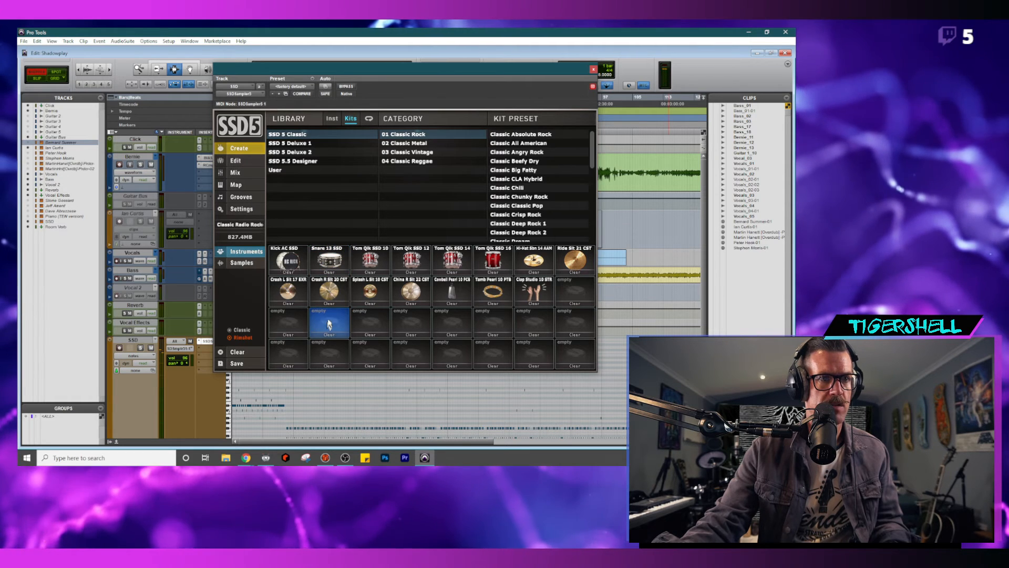
click(329, 272)
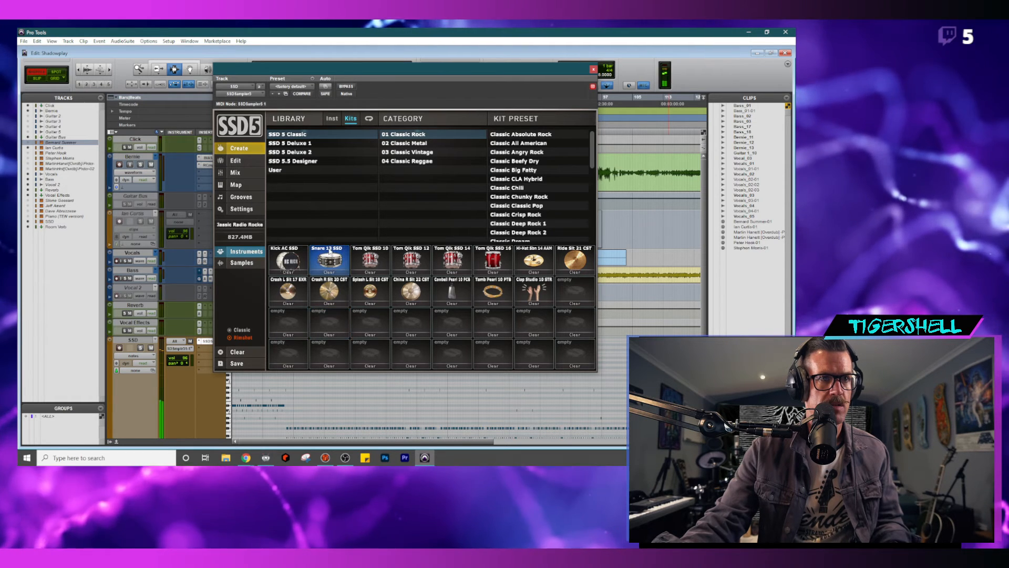
- Inspect the editing settings of the current kit's snare and kick, switching briefly to Chrome and back
click(237, 161)
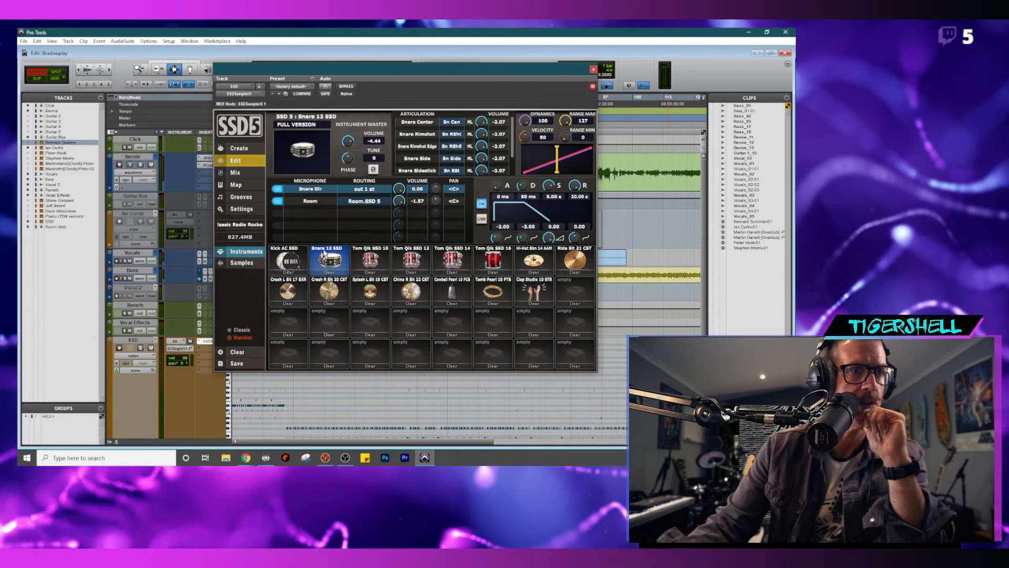
click(287, 265)
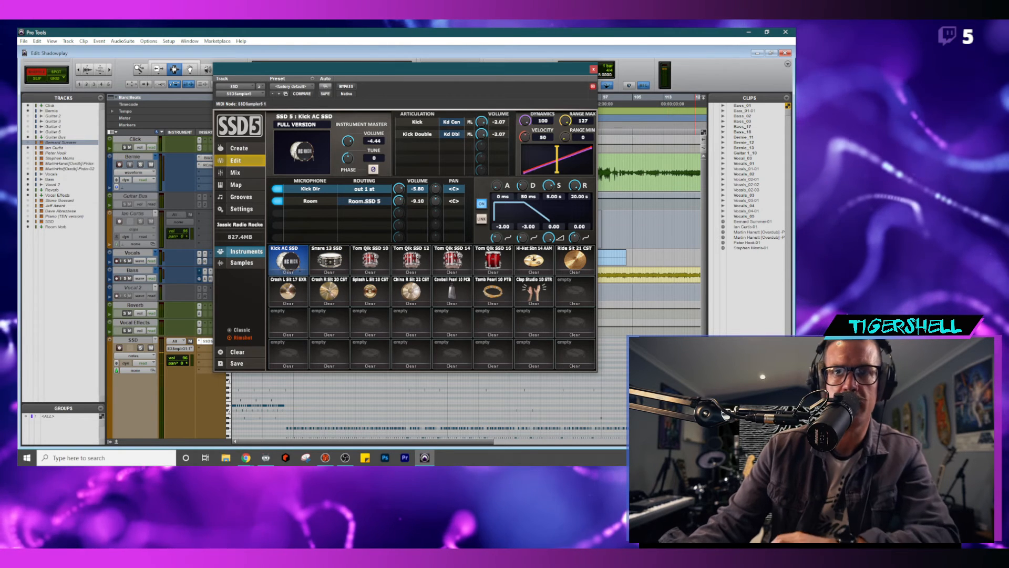
key(alt+Tab)
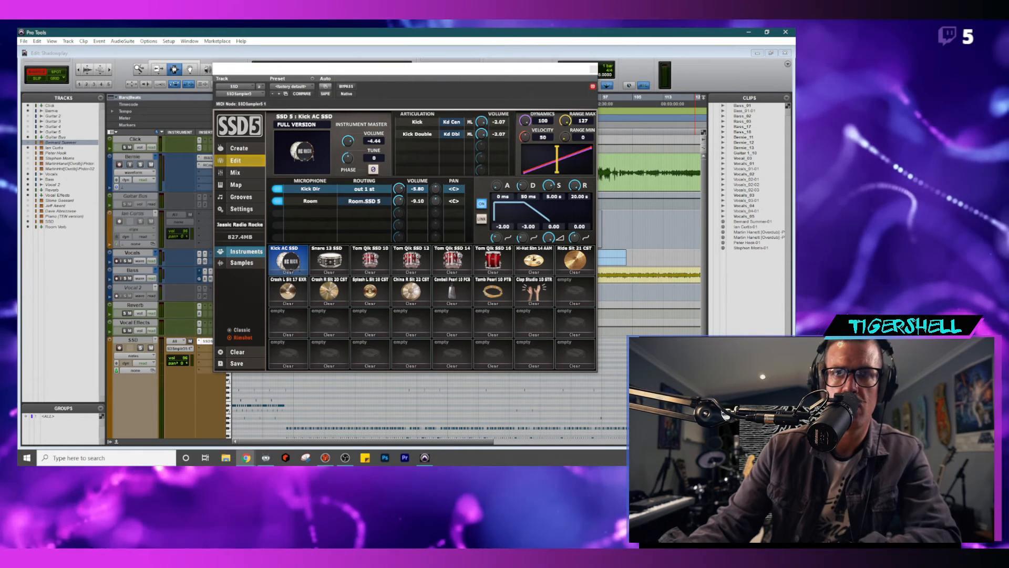
key(alt+Tab)
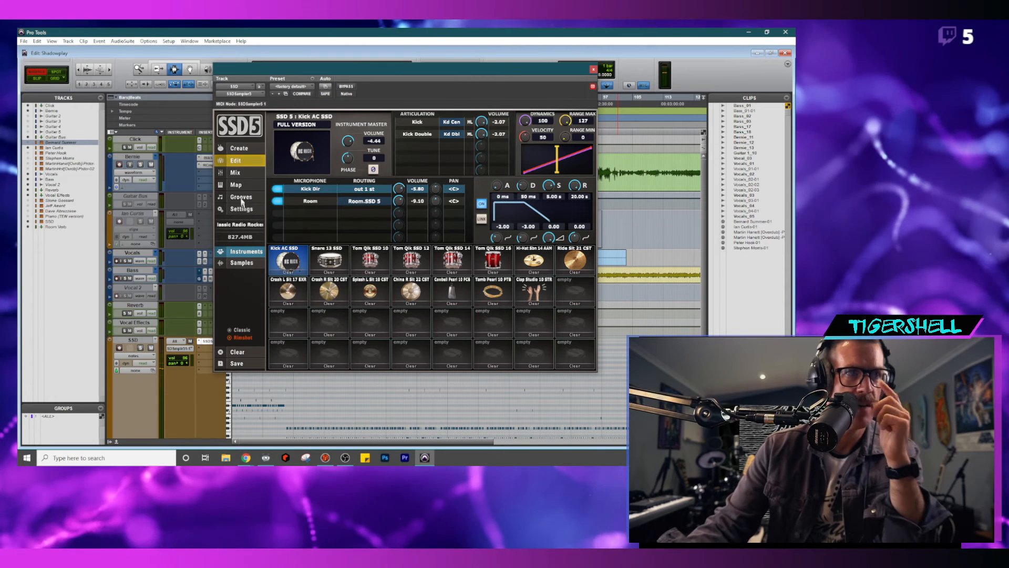
- List the kit presets in the SSD 5 Classic library's 03 Classic Vintage category
click(239, 148)
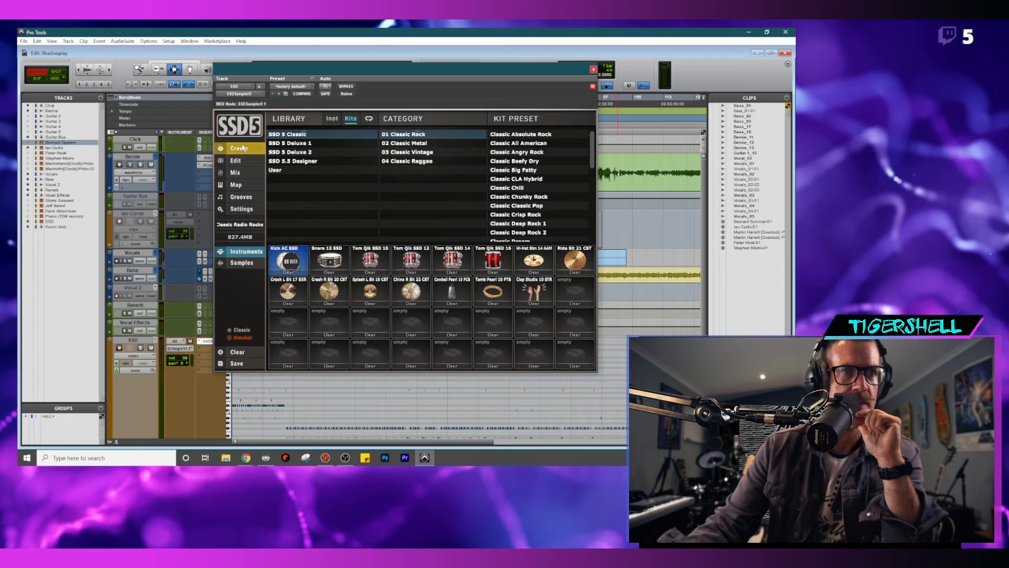
click(429, 152)
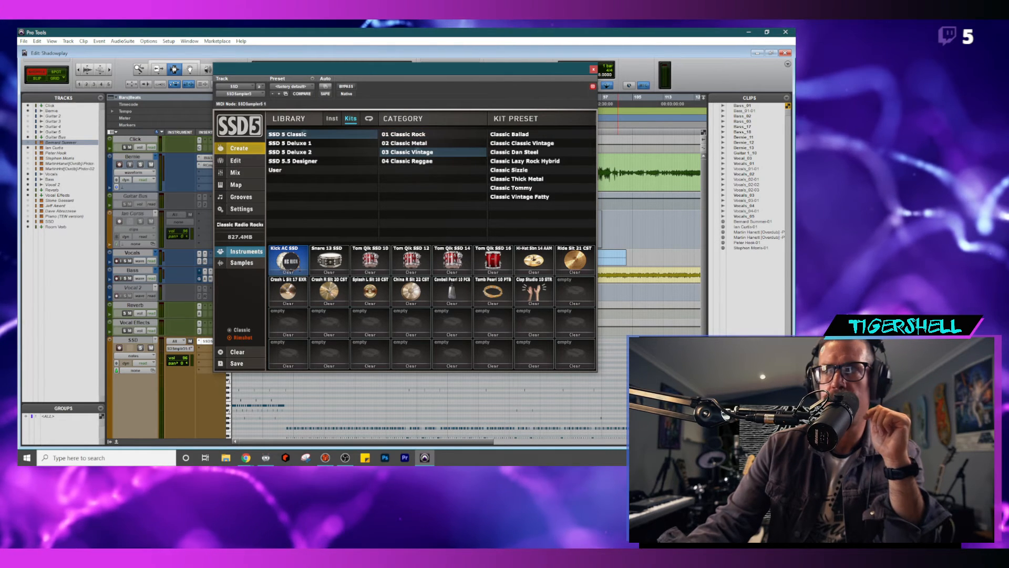
key(alt+Tab)
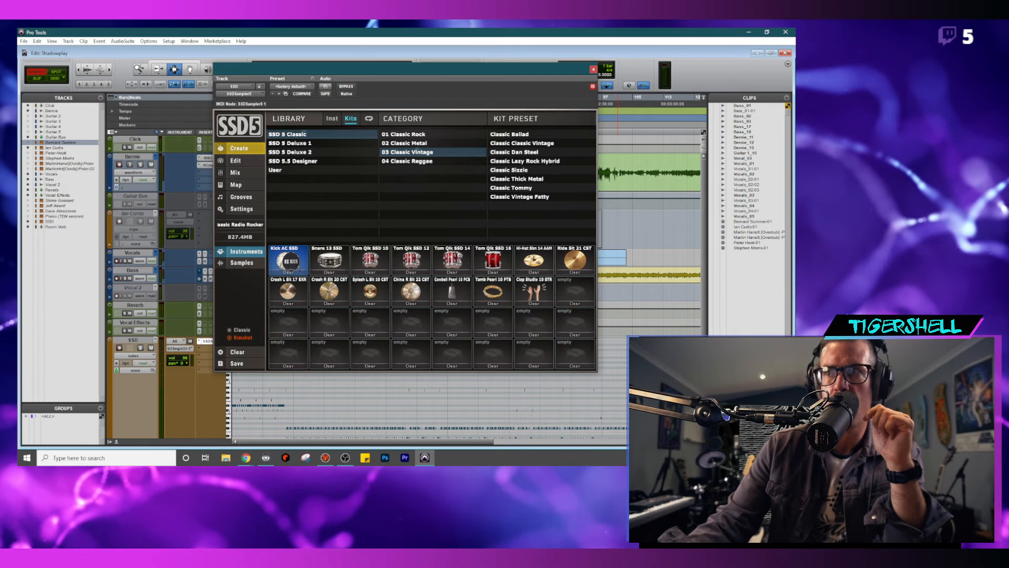
key(alt+Tab)
- Try the Classic Ballad and Classic Classic Vintage kit presets
click(524, 134)
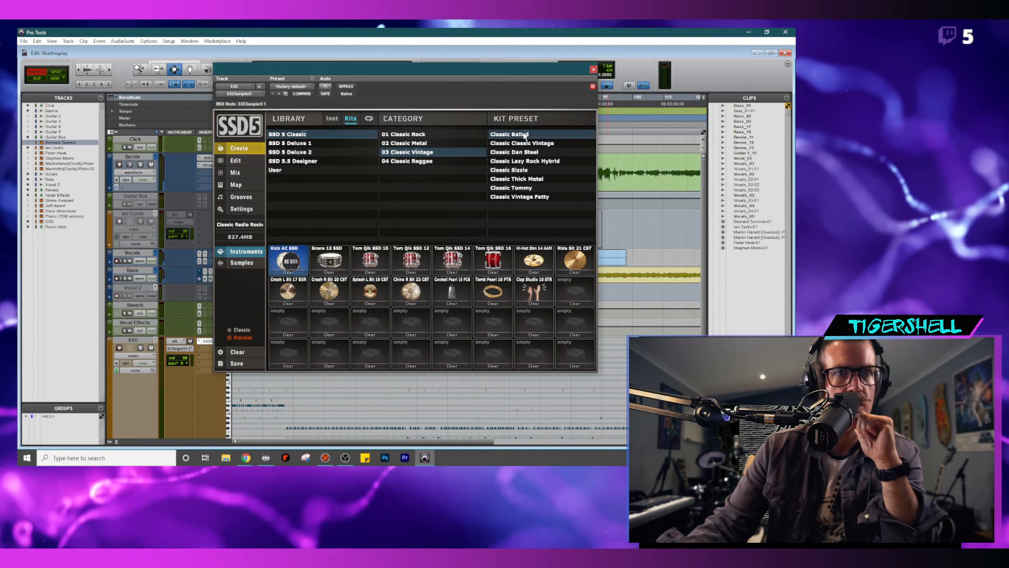
click(420, 135)
click(415, 152)
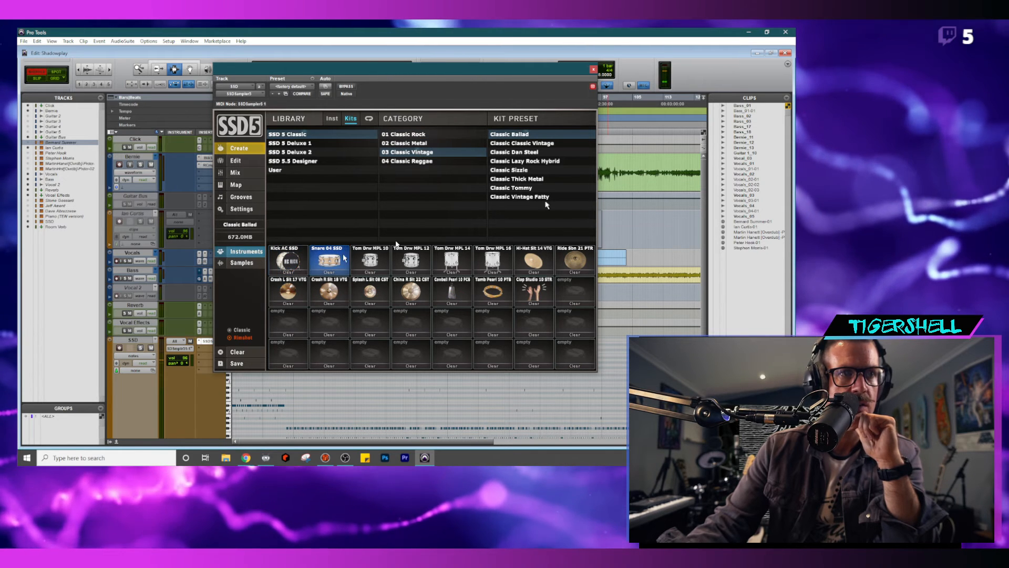
click(561, 143)
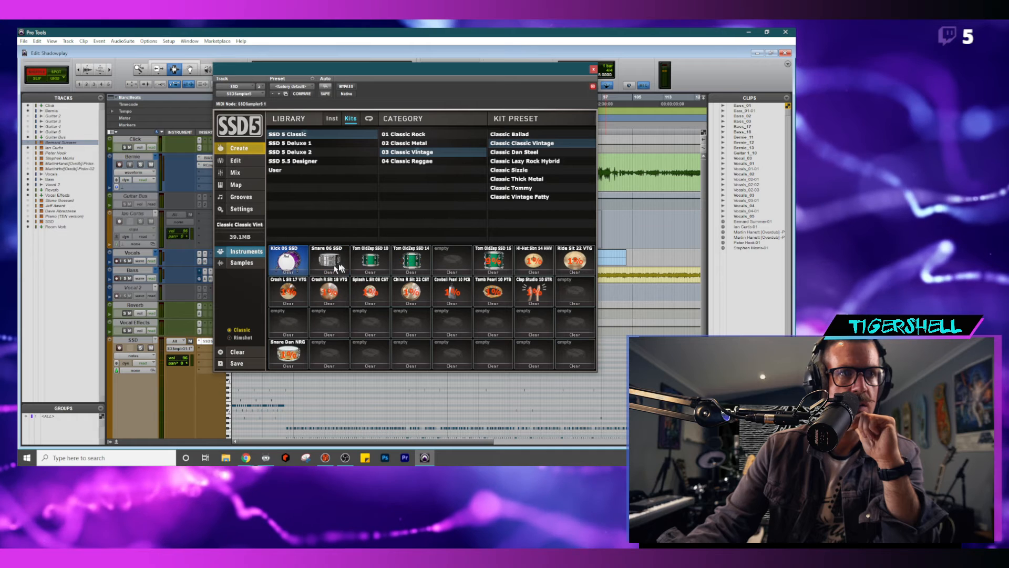
- Load the Classic Dan Steel kit and audition its kick, snare, toms and ride
click(526, 152)
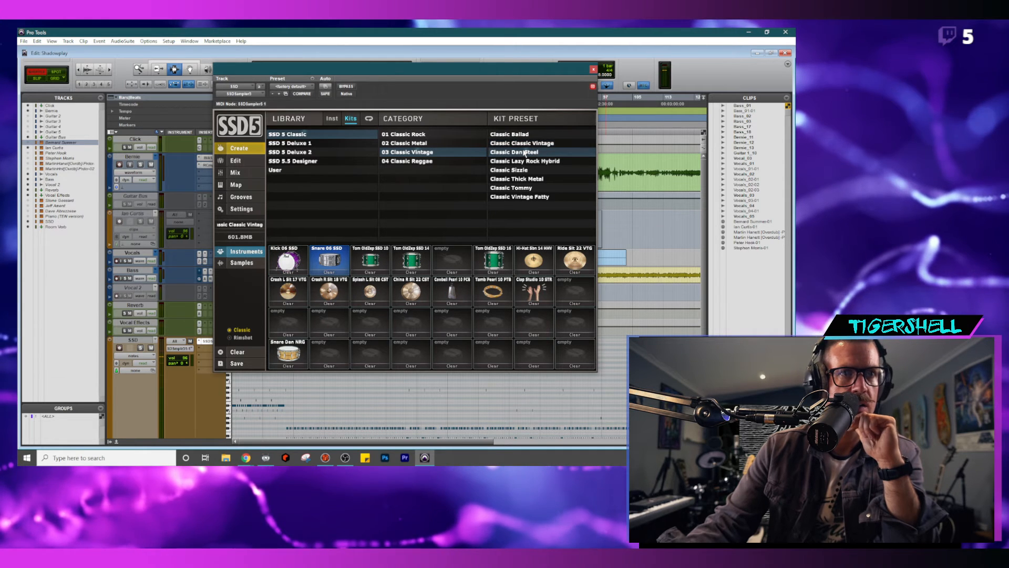
click(299, 261)
click(317, 260)
click(298, 261)
click(314, 260)
click(298, 262)
click(318, 262)
click(299, 262)
click(319, 263)
click(370, 260)
click(411, 260)
click(493, 259)
click(586, 256)
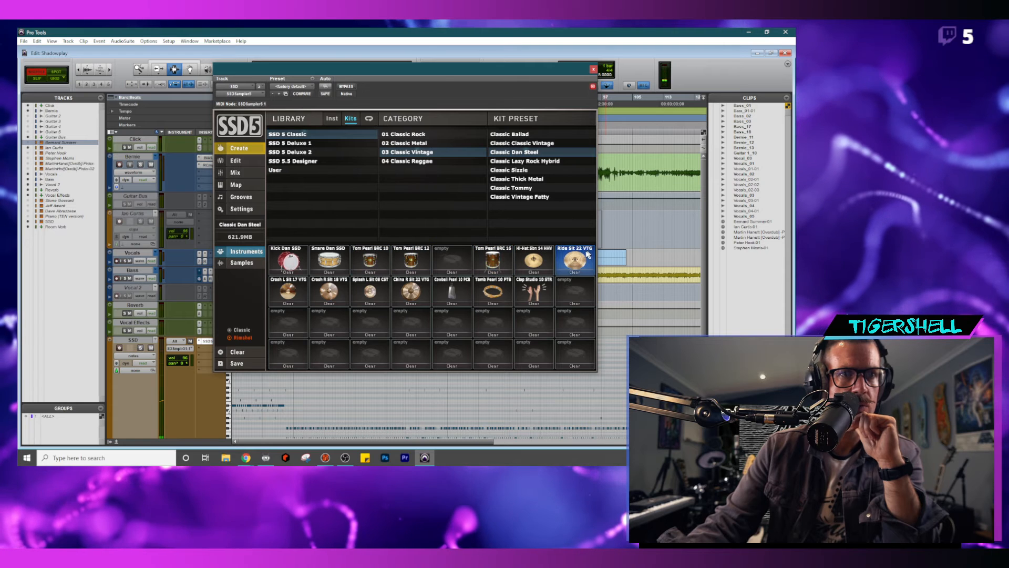
click(336, 257)
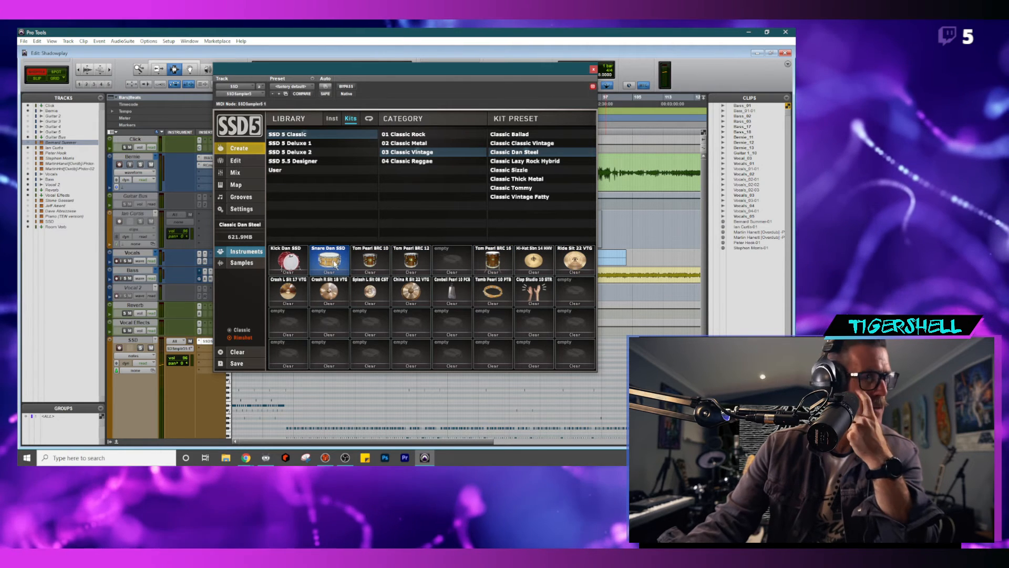
- Examine the mixer levels, mapping, sample slots and microphone routing for the Dan Steel kit's snare
click(248, 173)
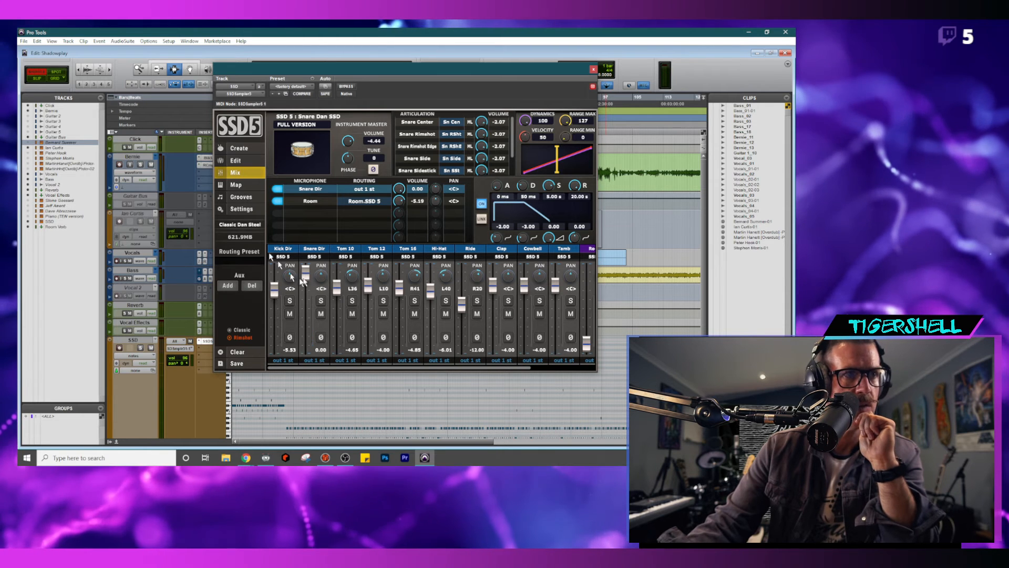
click(240, 161)
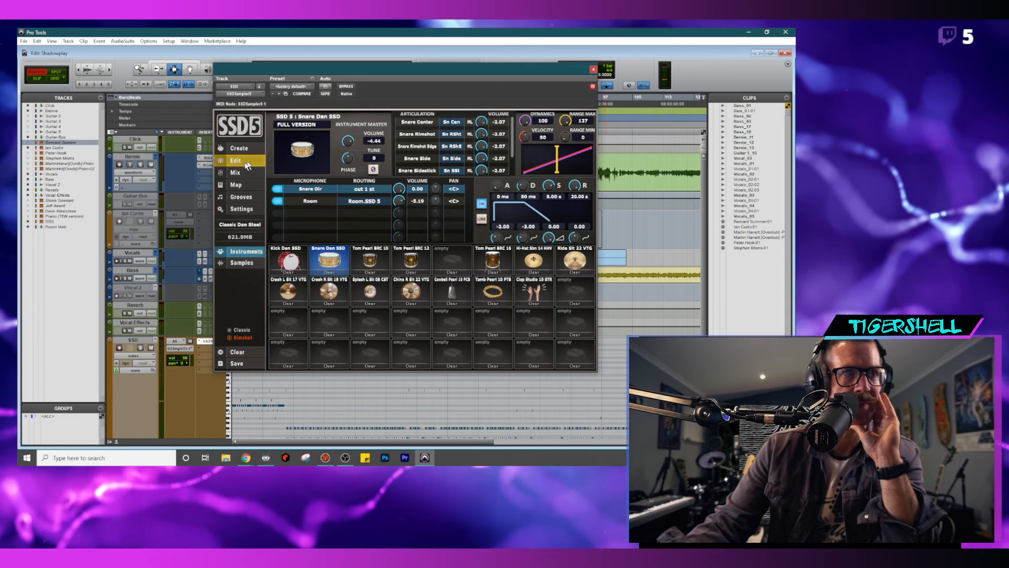
click(239, 185)
click(237, 171)
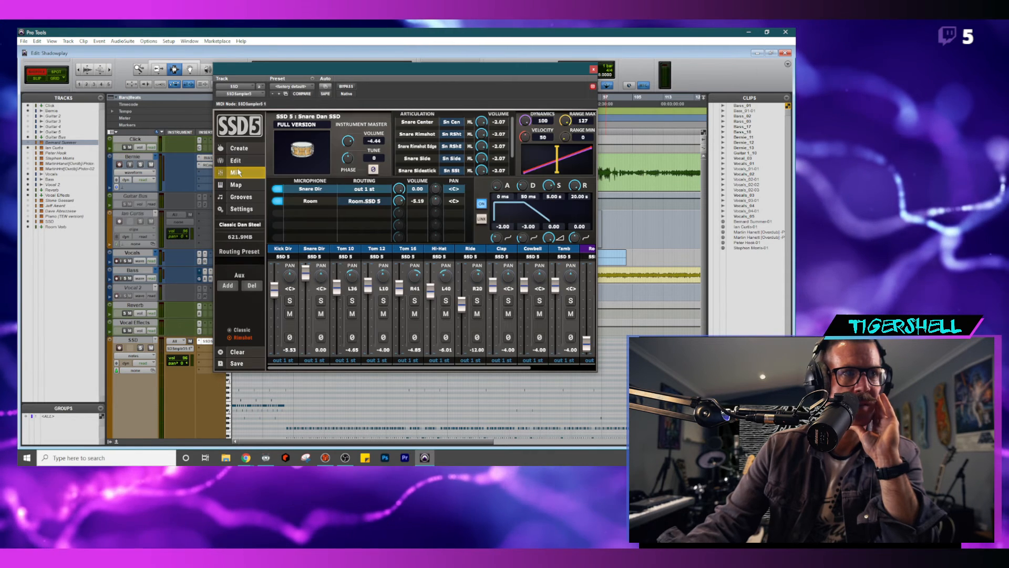
click(236, 160)
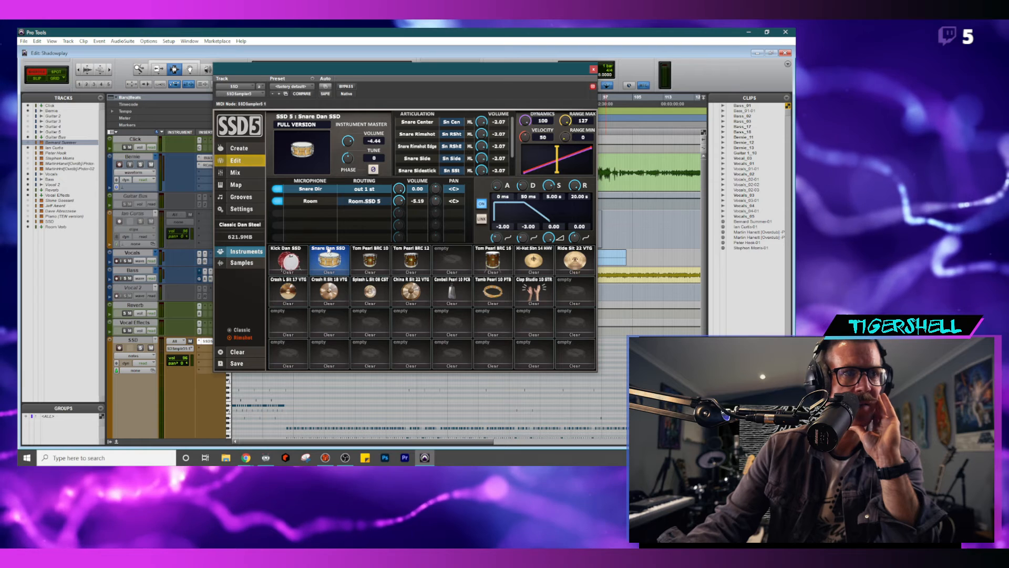
click(241, 262)
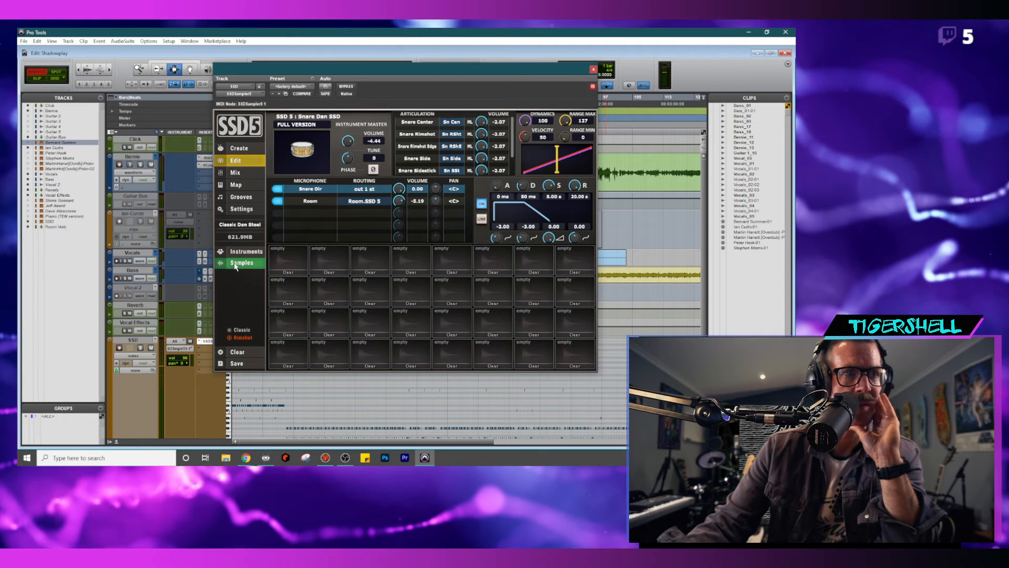
click(245, 251)
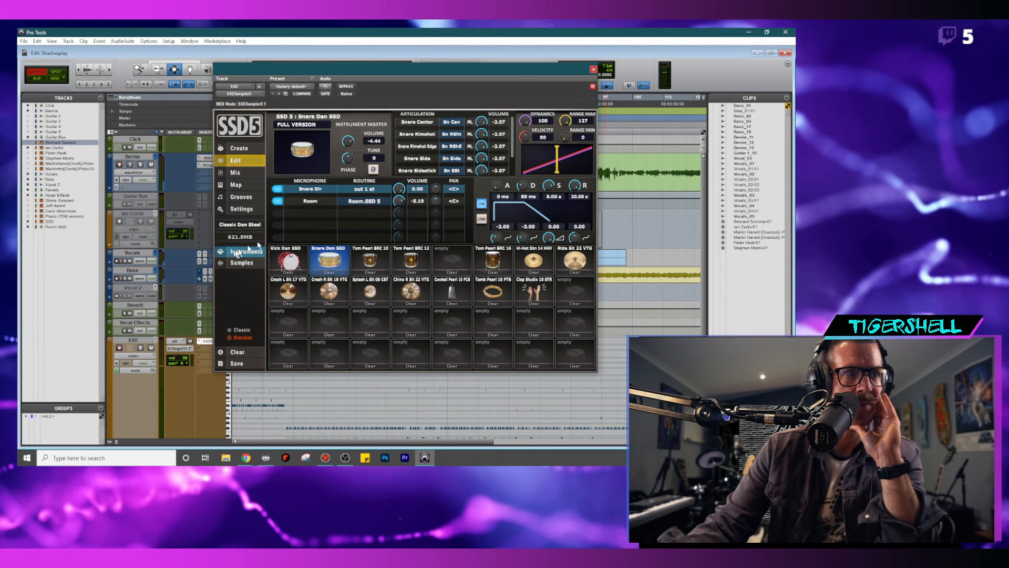
click(278, 190)
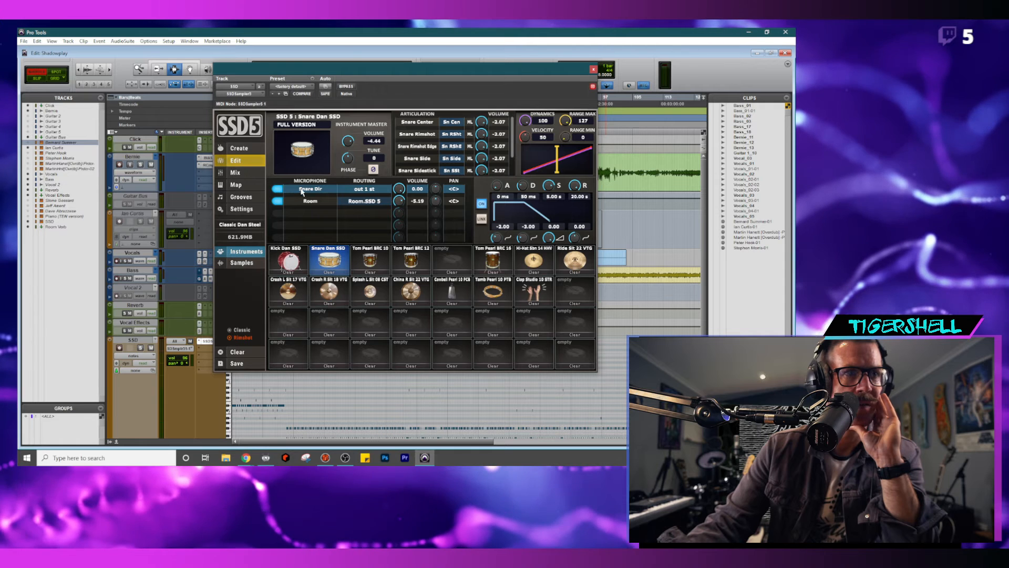
click(372, 189)
click(371, 191)
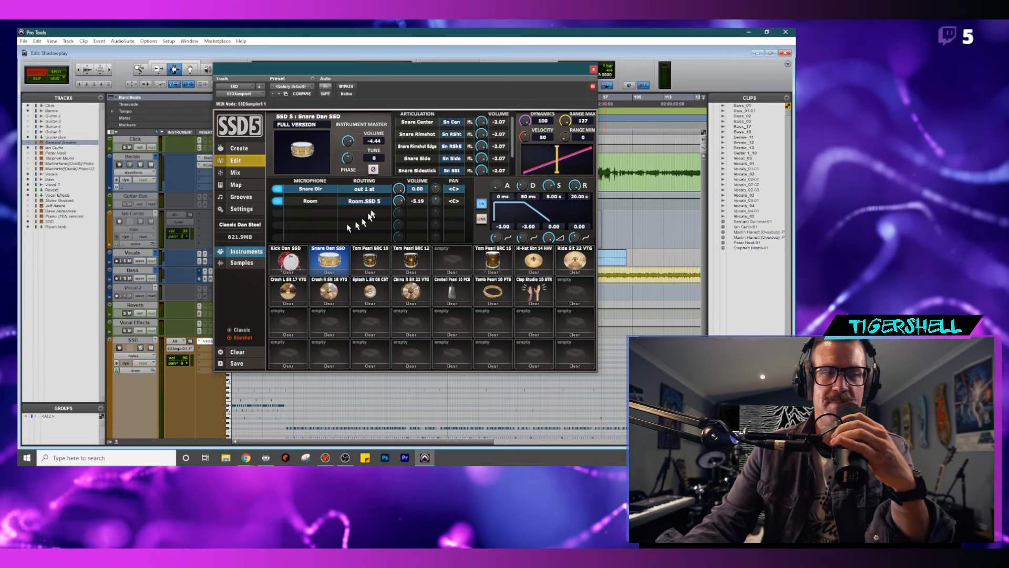
- Audition the Dan Steel snare, lower its tuning to -43 and bring up the Joy Division video in Chrome
click(338, 263)
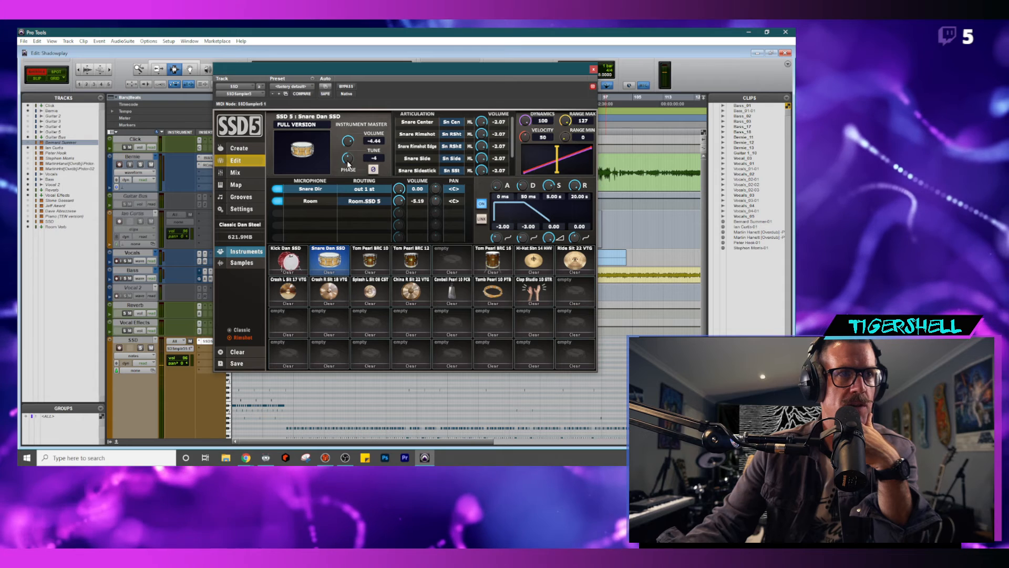
drag(350, 170, 337, 235)
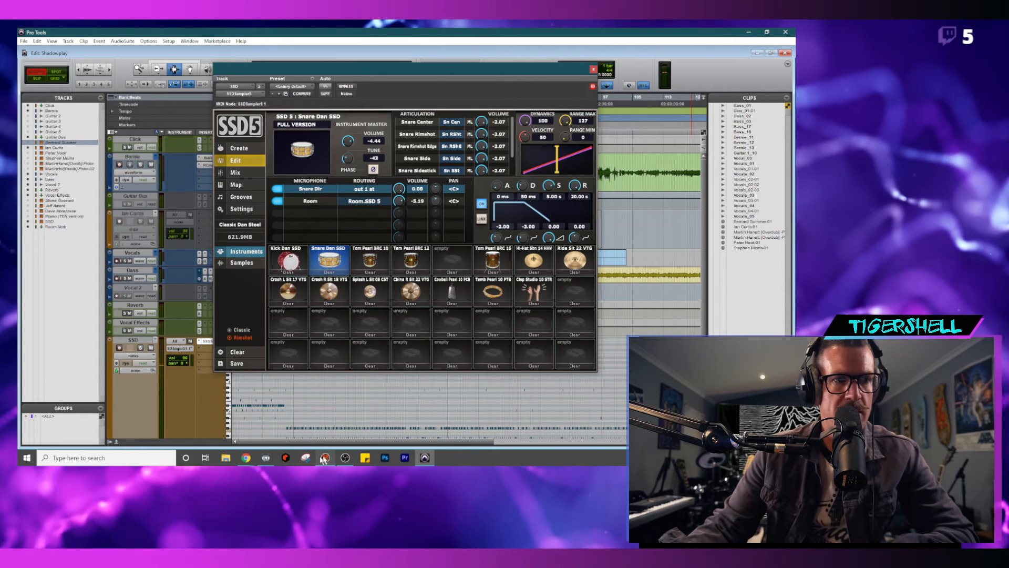
click(246, 458)
click(223, 437)
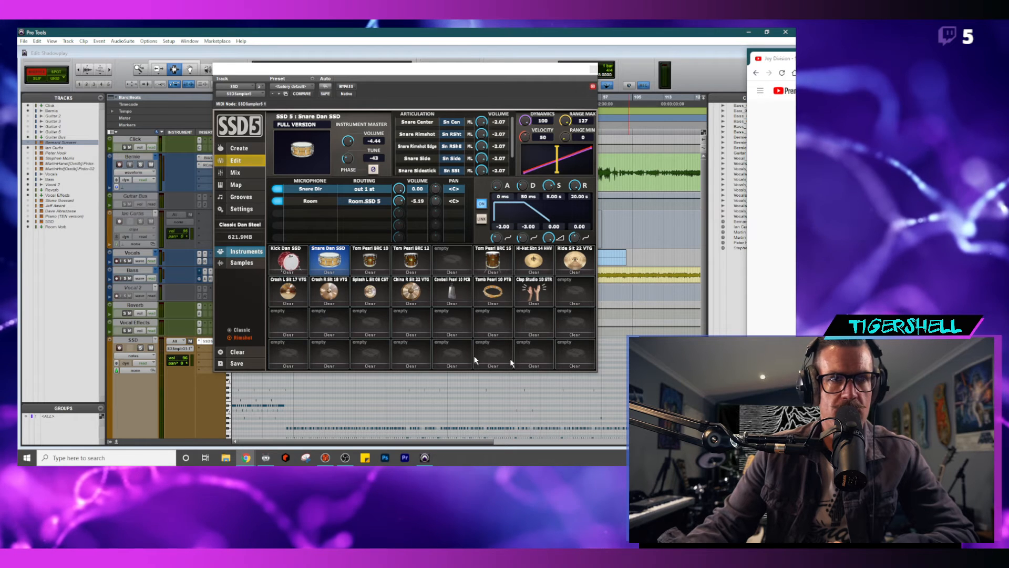
- Lower the Dan Steel snare's tuning to -47, then audition the kit's kick and hi-hat
click(335, 260)
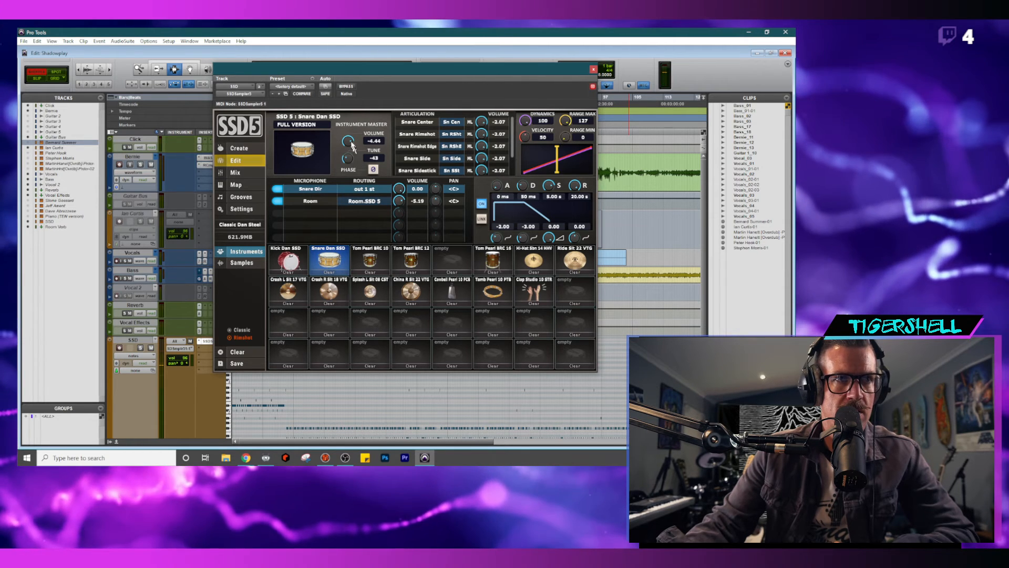
drag(349, 159, 350, 162)
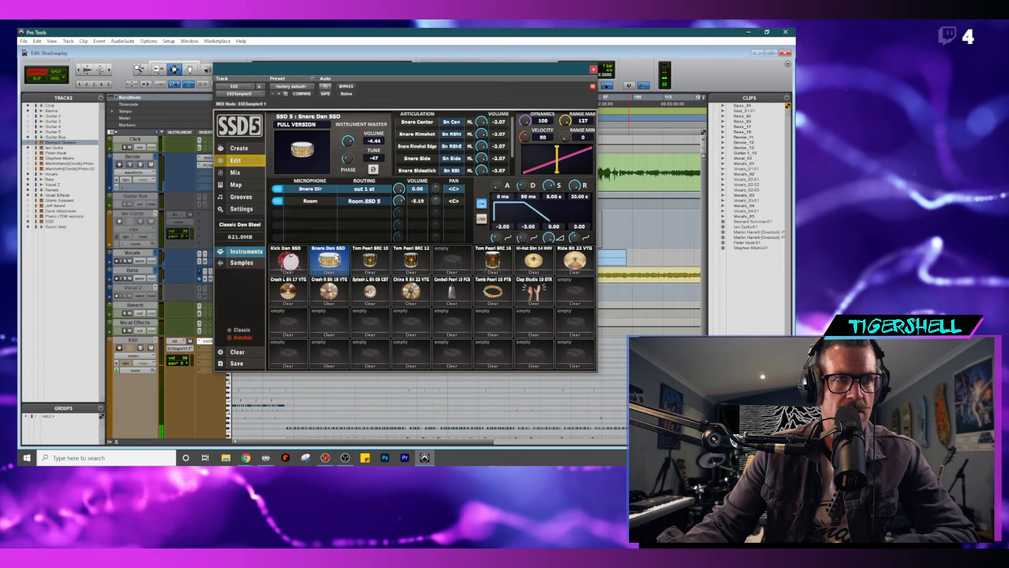
click(289, 263)
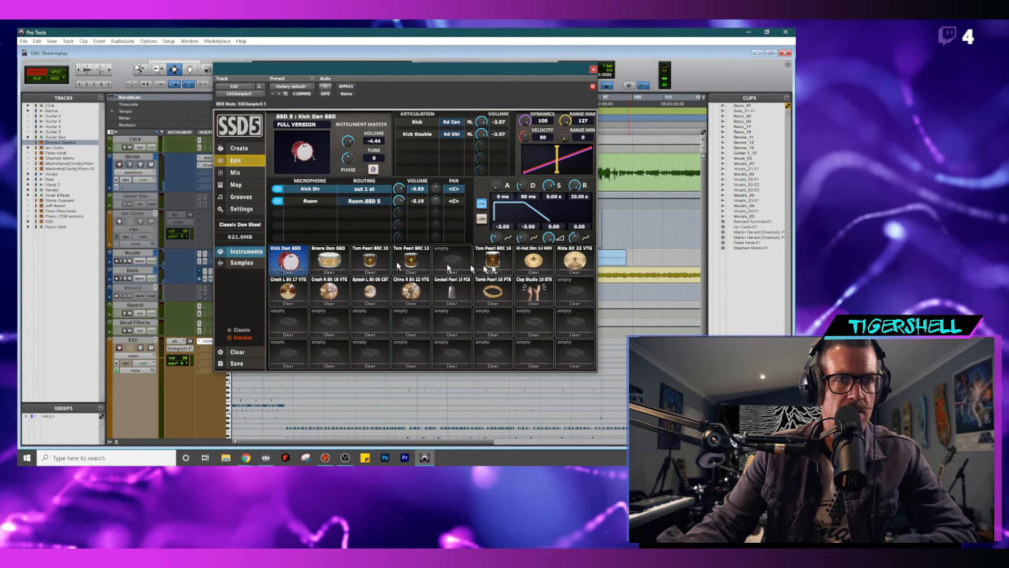
click(544, 268)
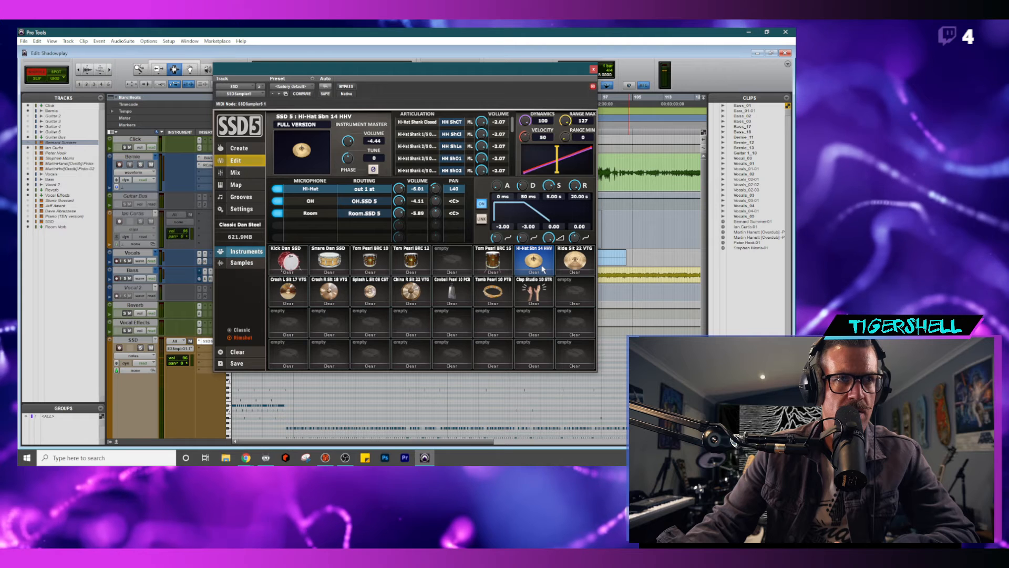
- Raise the Room channel in the Dan Steel kit's mixer to about -8.28 and audition the snare
click(334, 263)
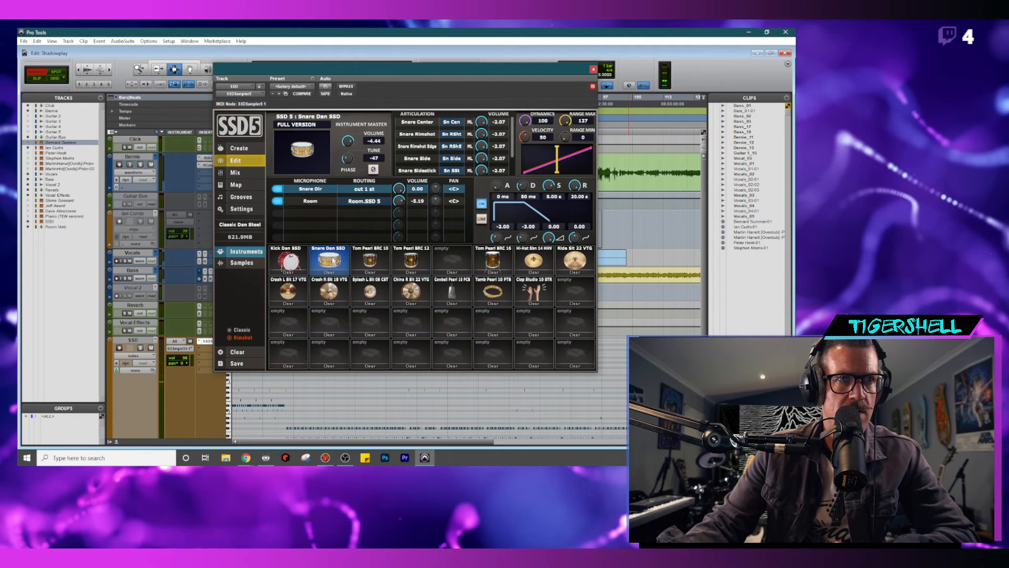
click(243, 174)
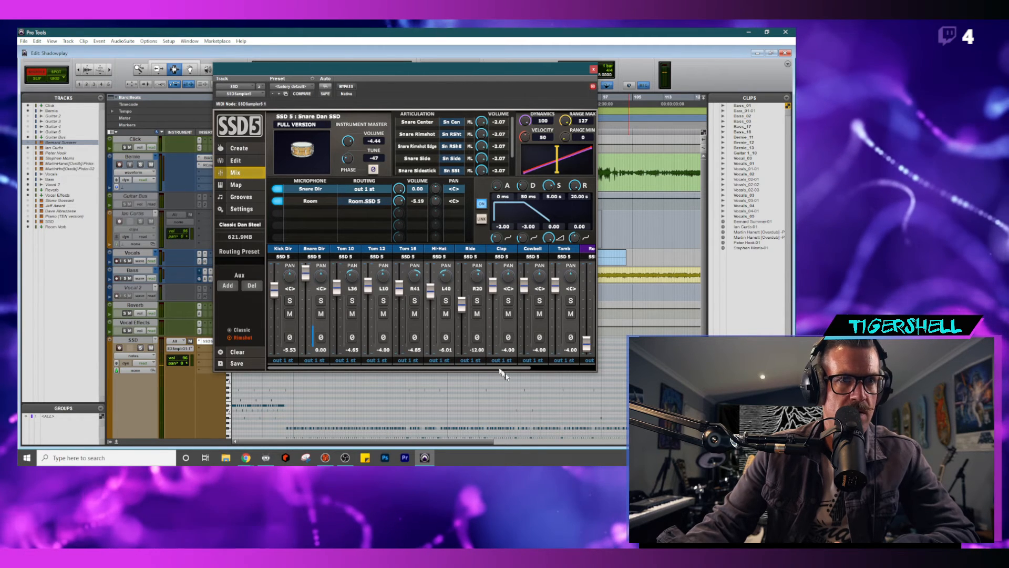
drag(512, 368, 516, 368)
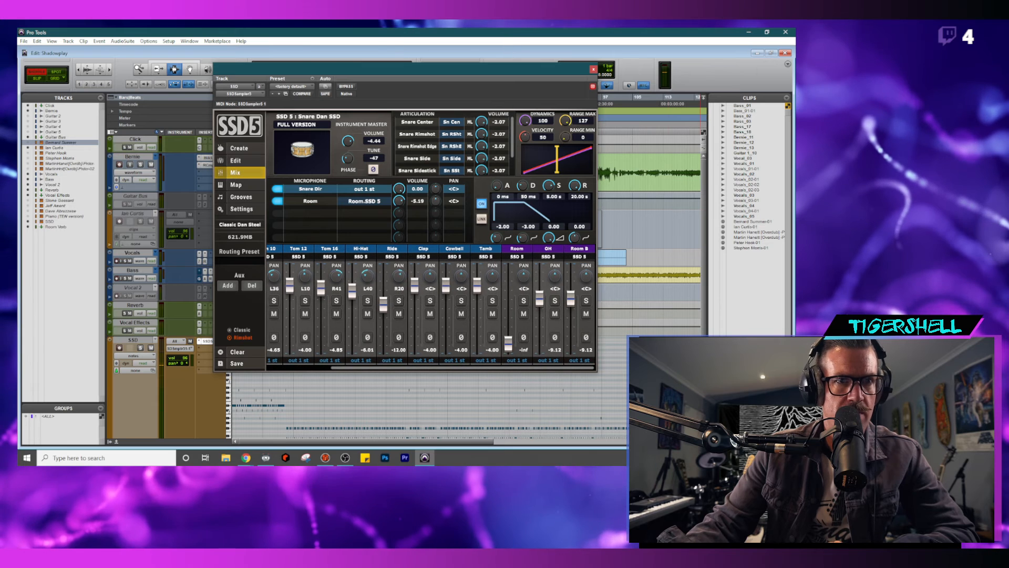
key(alt+Tab)
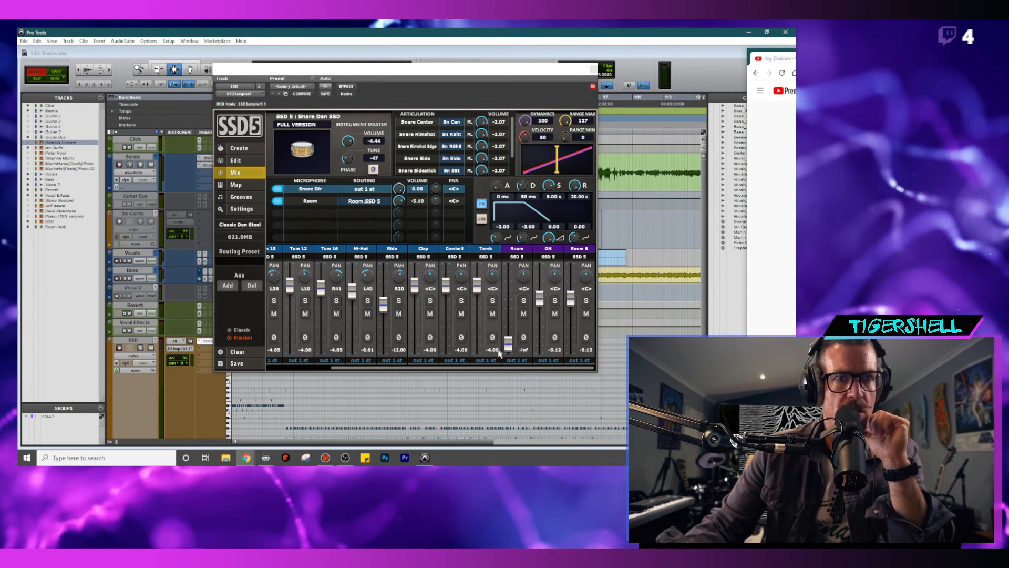
drag(508, 344, 508, 329)
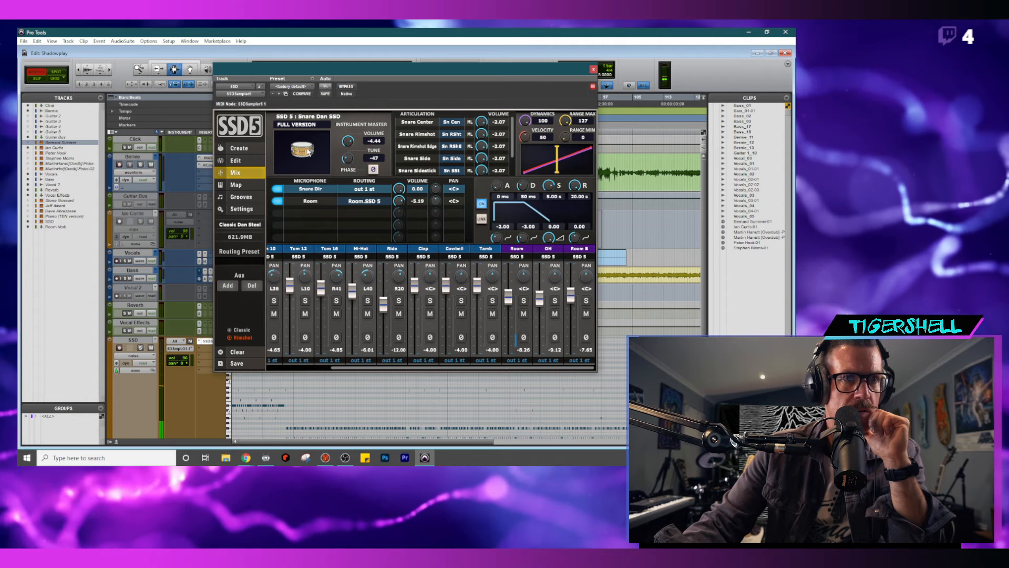
- Set the kick's direct channel to about -6.73 and lower its room microphone to about -21.70
drag(403, 368, 294, 373)
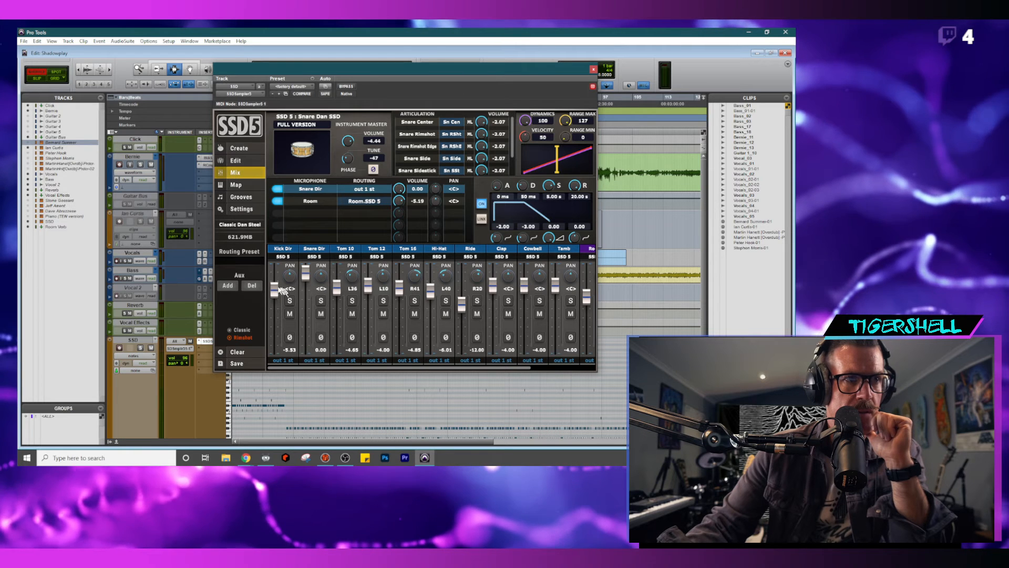
drag(275, 291, 274, 292)
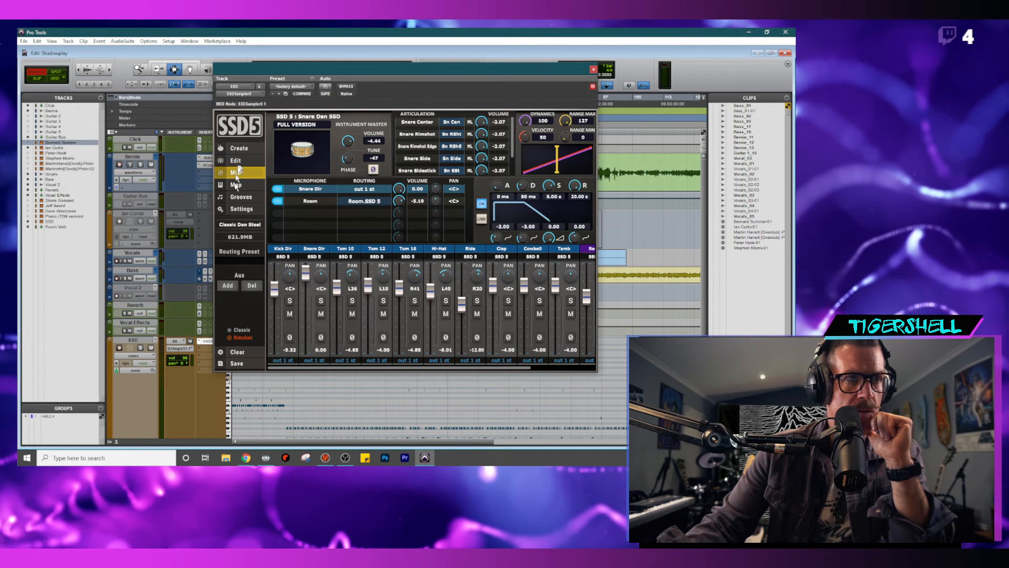
click(287, 250)
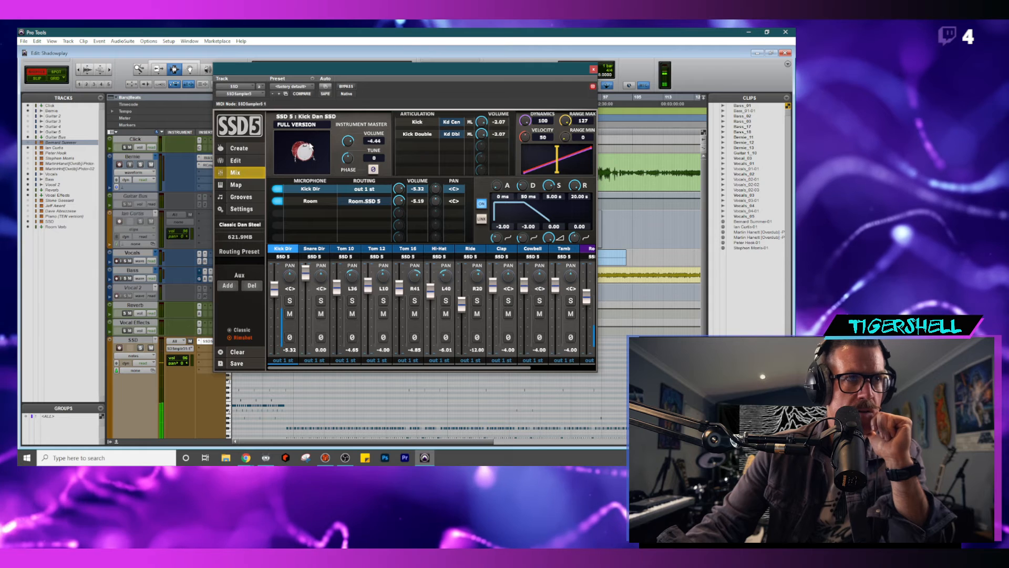
drag(275, 288, 274, 293)
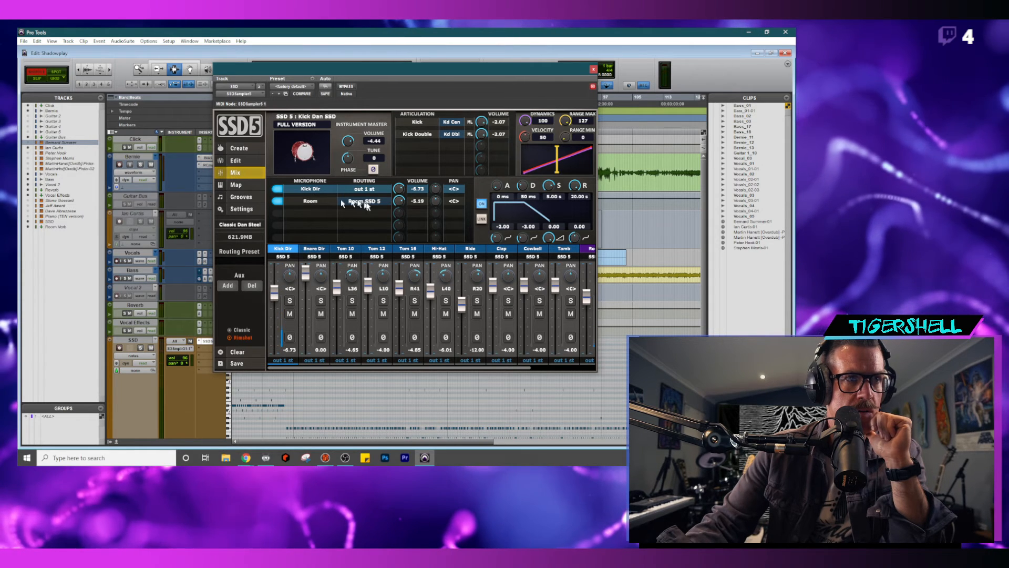
drag(404, 202, 404, 221)
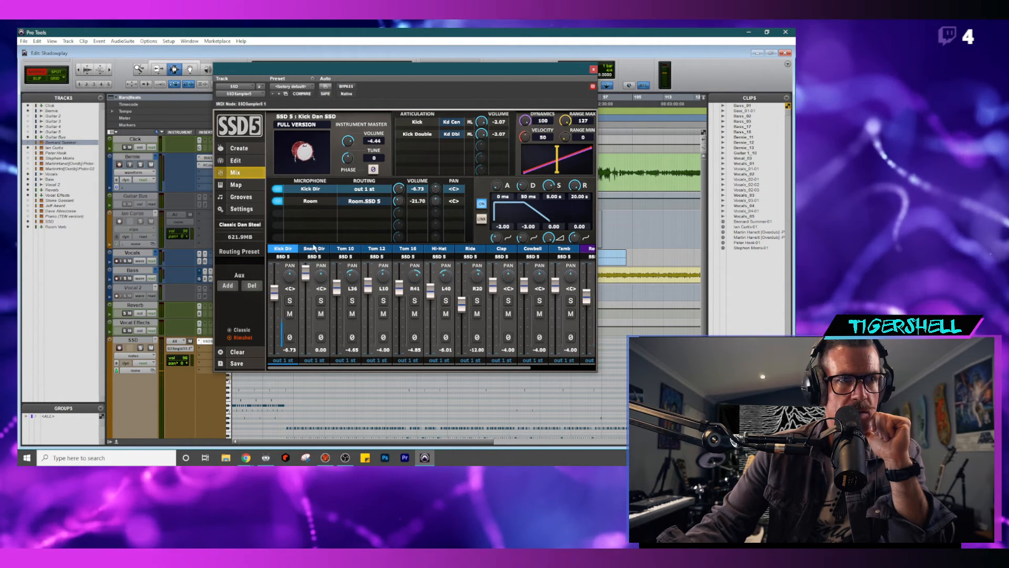
- Raise the snare's room microphone to about -3.98, keep it panned centre, and close the drum sampler
click(314, 248)
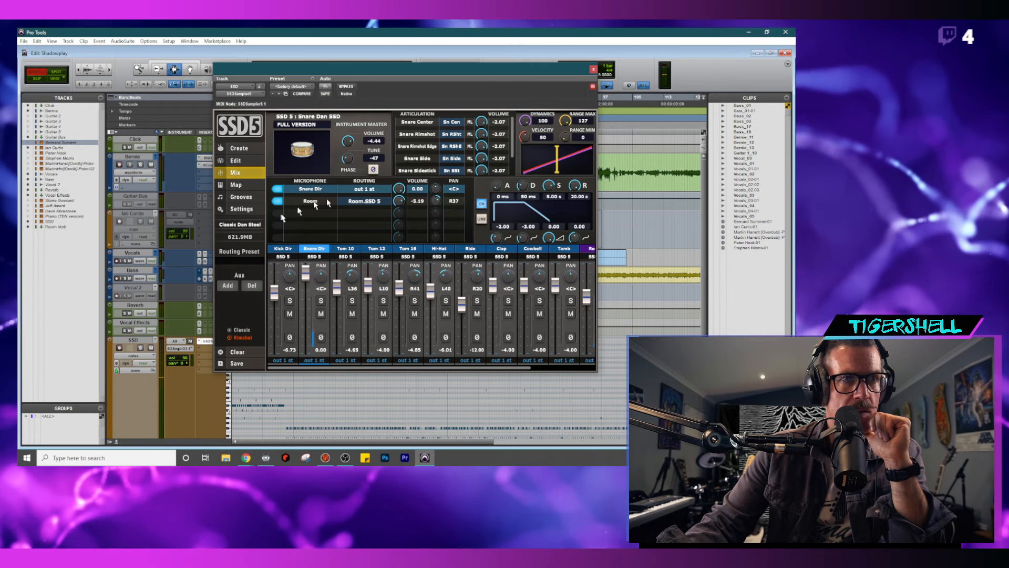
drag(437, 215, 437, 217)
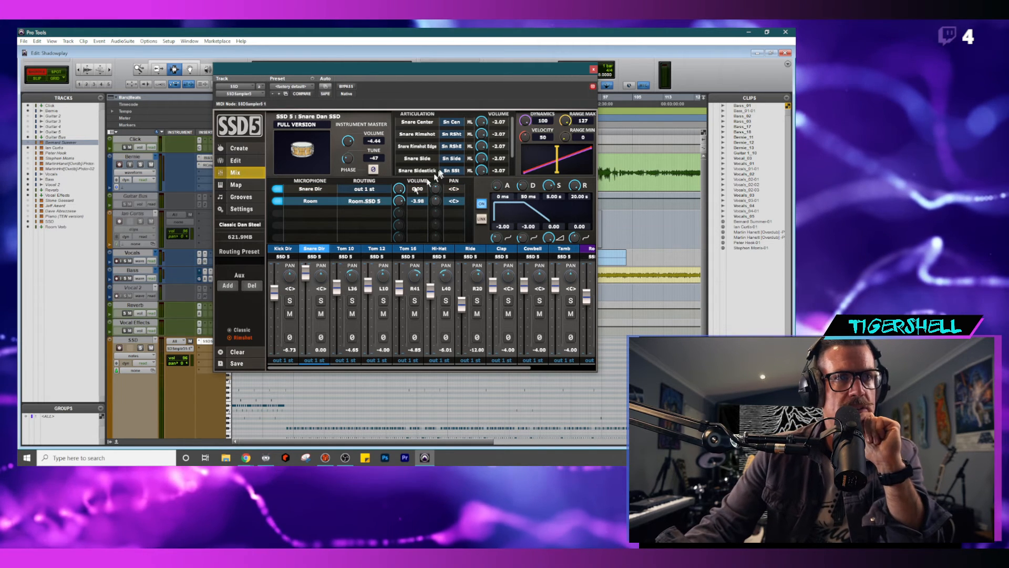
scroll(514, 151, down, 2)
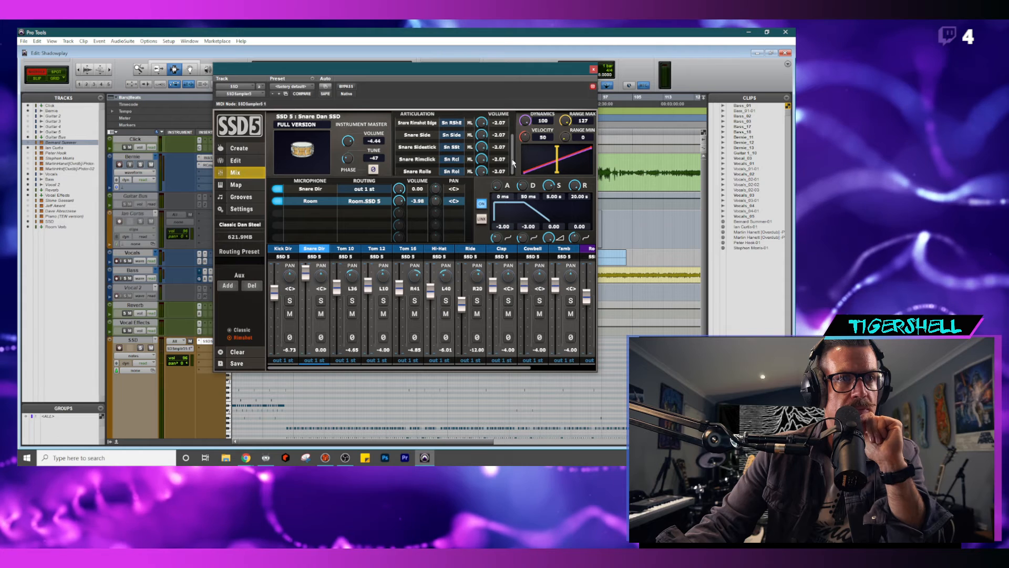
scroll(512, 126, up, 2)
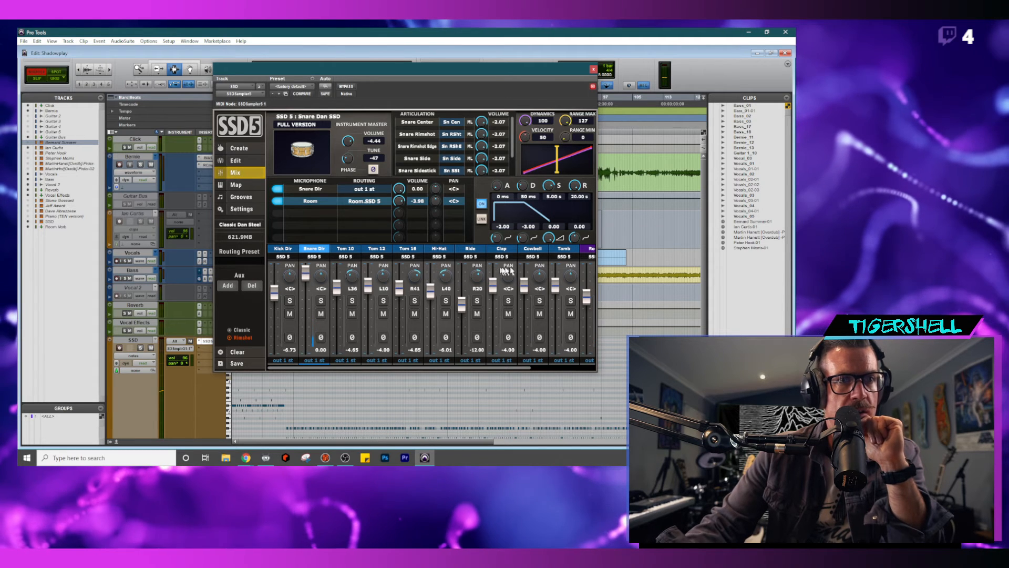
click(593, 69)
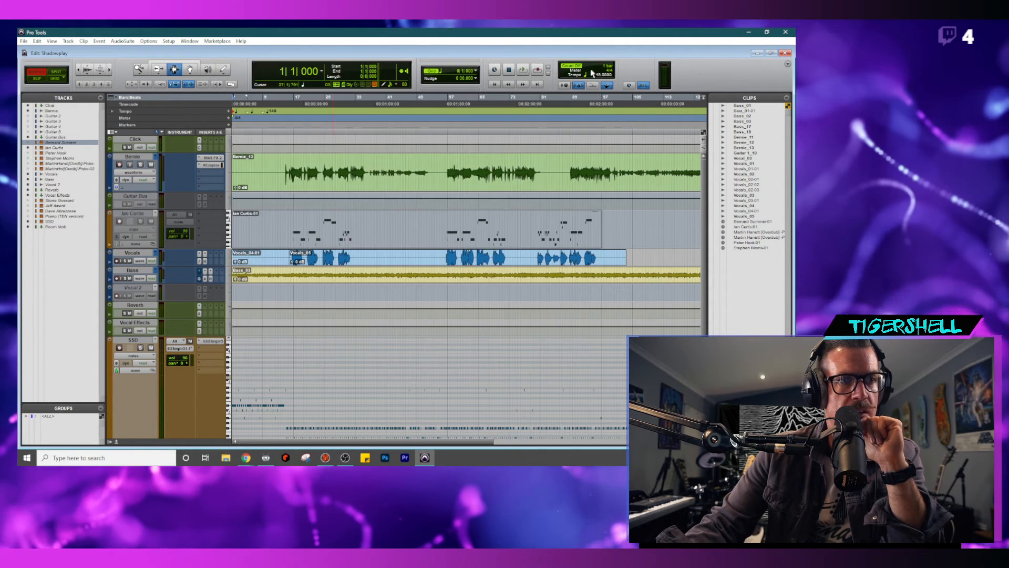
- Show the hidden Peter Hook, Stephen Morris and two Martin Hanett overdub tracks, placing the edit cursor at the first overdub notes
scroll(122, 246, down, 3)
scroll(122, 246, up, 2)
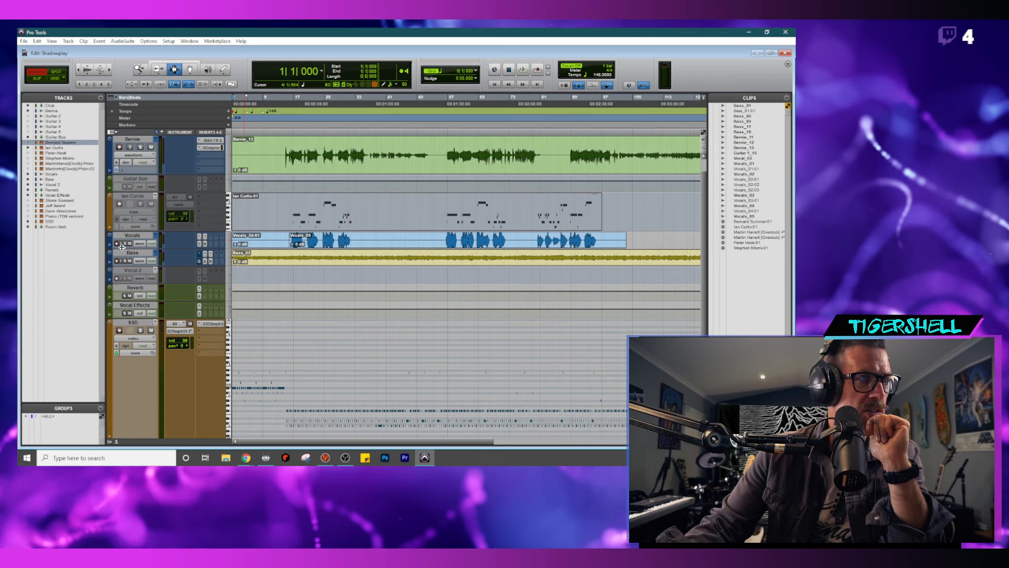
click(28, 158)
click(28, 169)
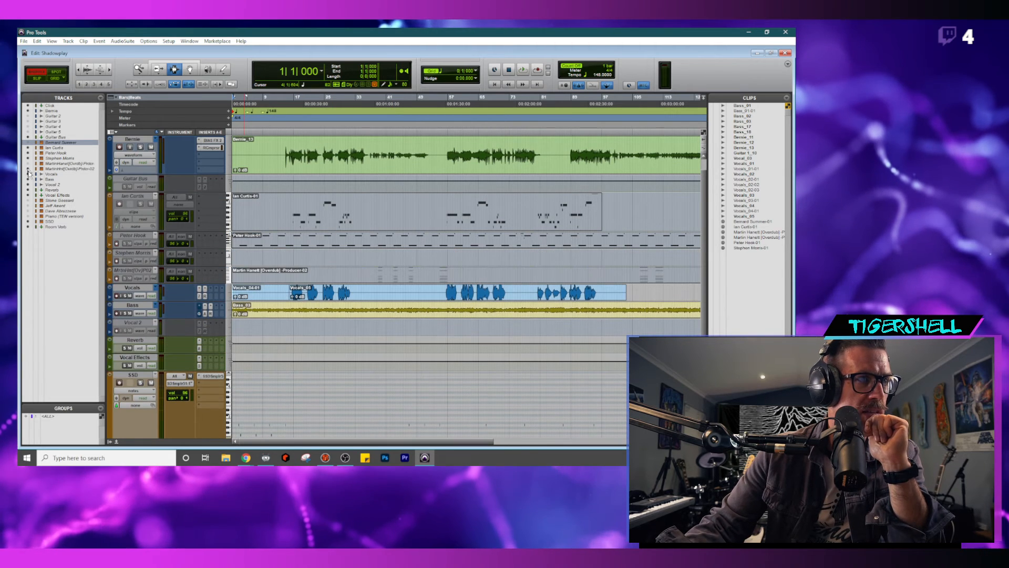
click(28, 163)
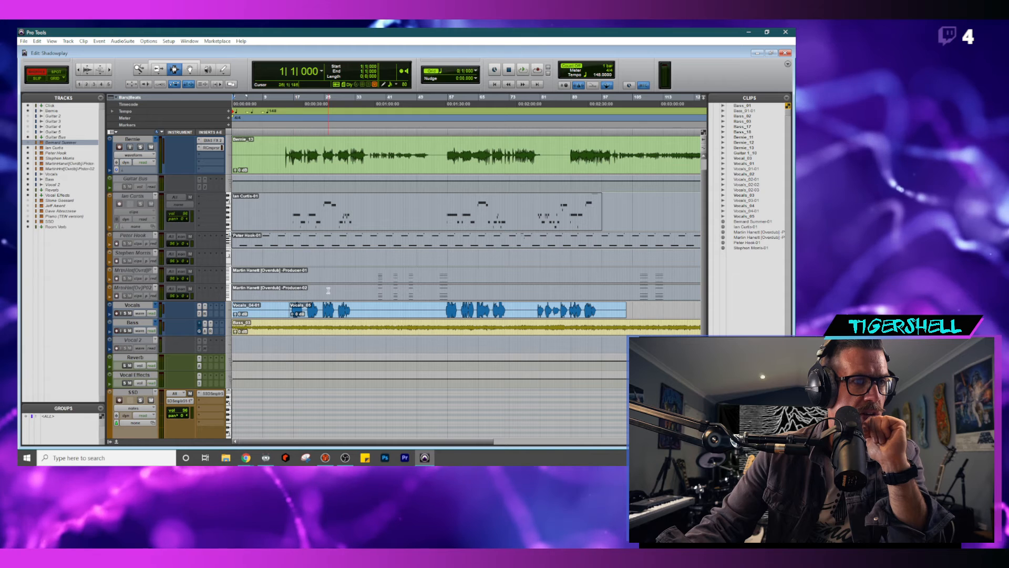
click(392, 280)
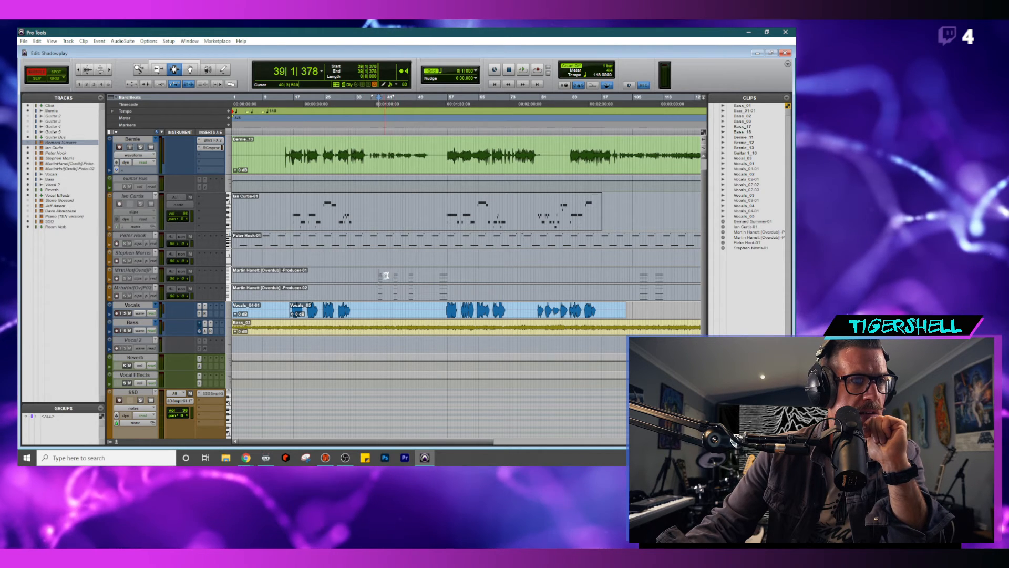
- Create one new stereo instrument track and save the session
scroll(168, 364, down, 4)
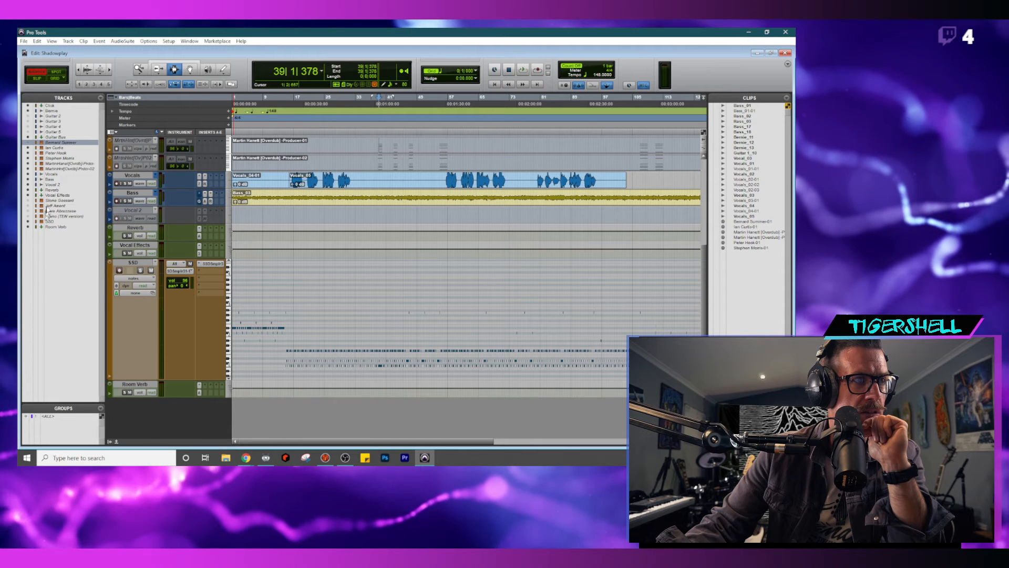
click(69, 41)
click(74, 50)
click(361, 176)
click(374, 185)
click(411, 175)
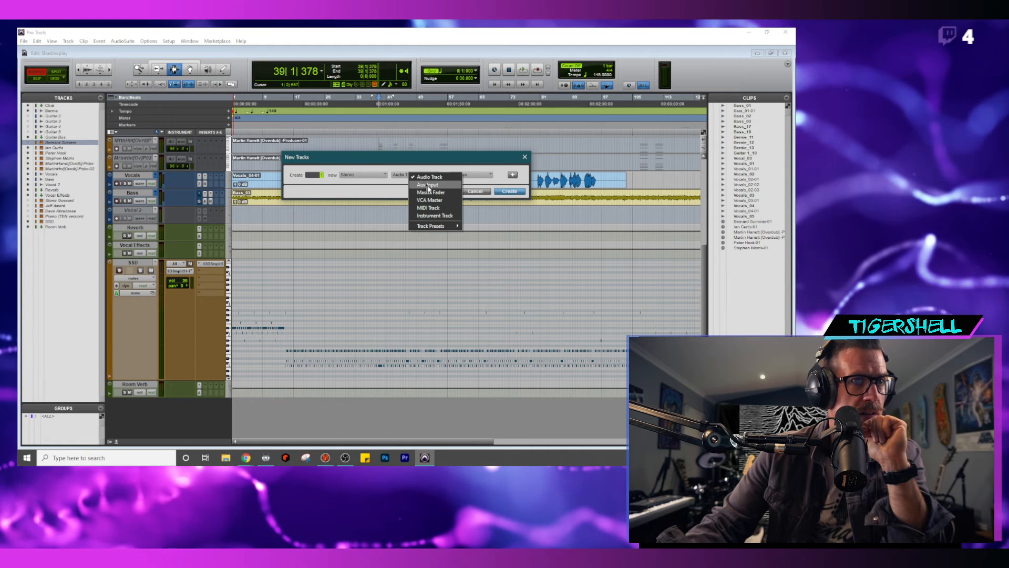
click(439, 216)
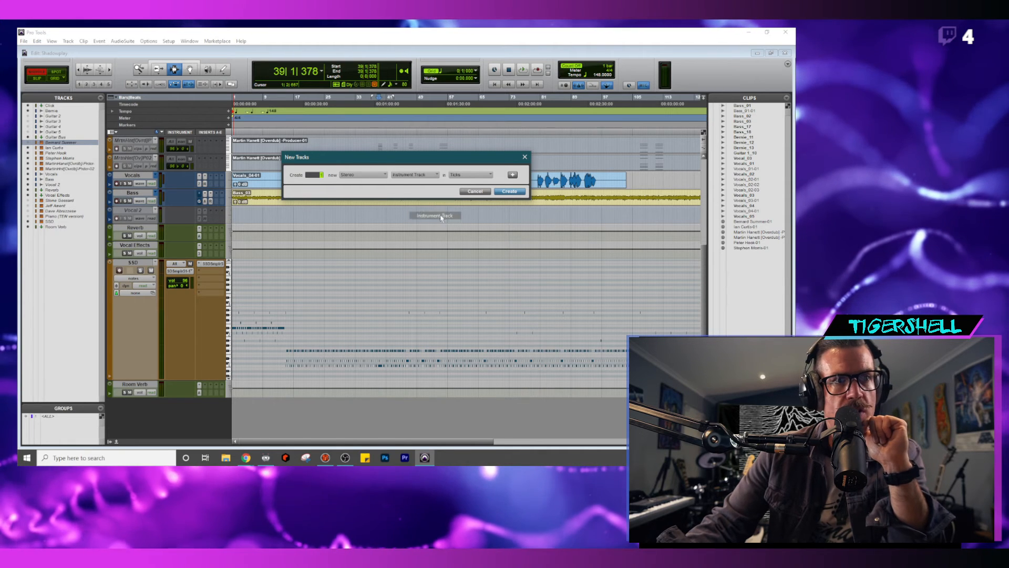
click(500, 193)
click(24, 42)
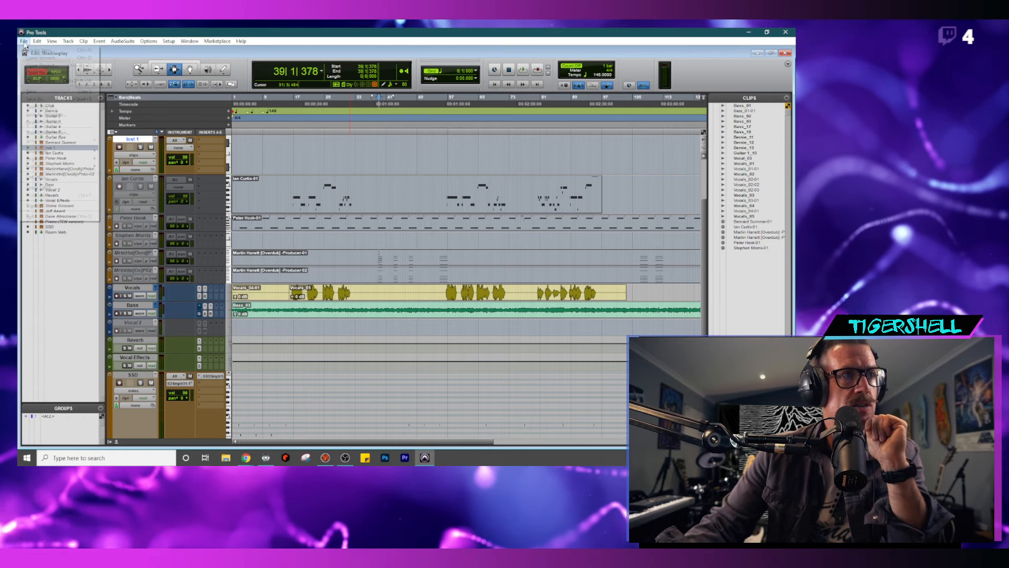
click(48, 92)
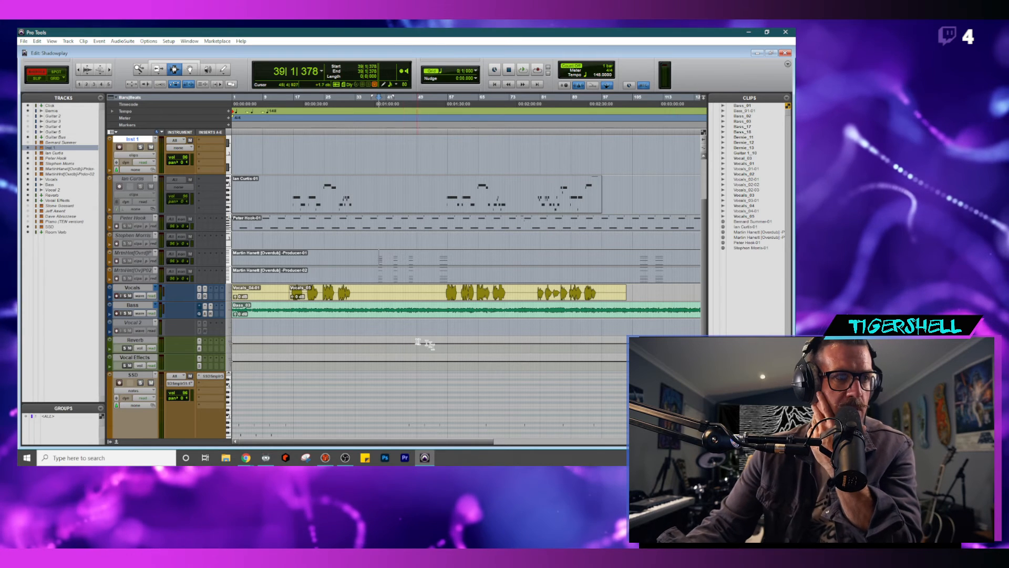
- Insert the stereo Reason Rack Plugin as a multichannel instrument on the new Inst 1 track
scroll(368, 320, down, 3)
scroll(273, 294, up, 2)
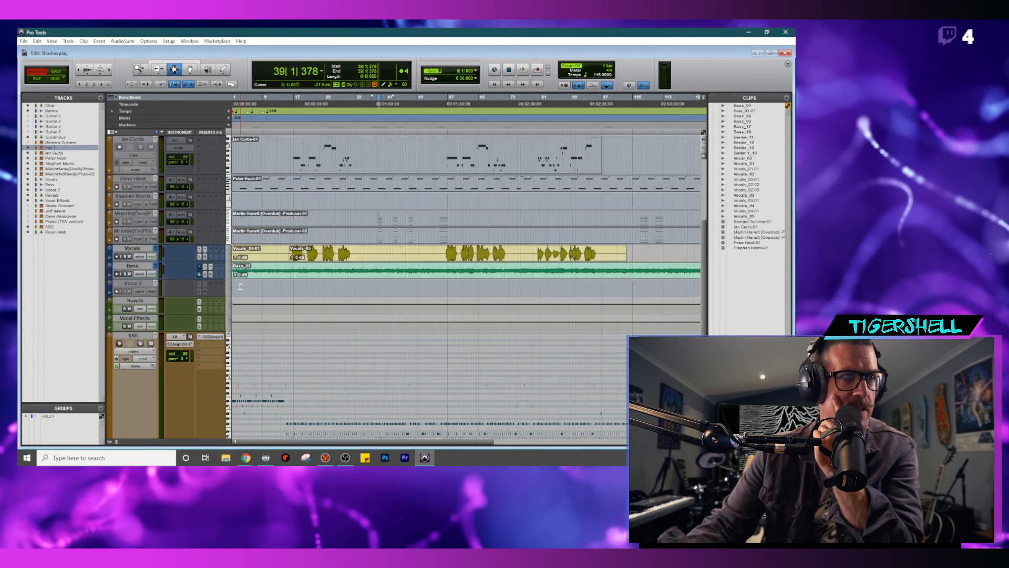
scroll(215, 261, up, 3)
click(210, 162)
mouse_move(247, 181)
mouse_move(341, 258)
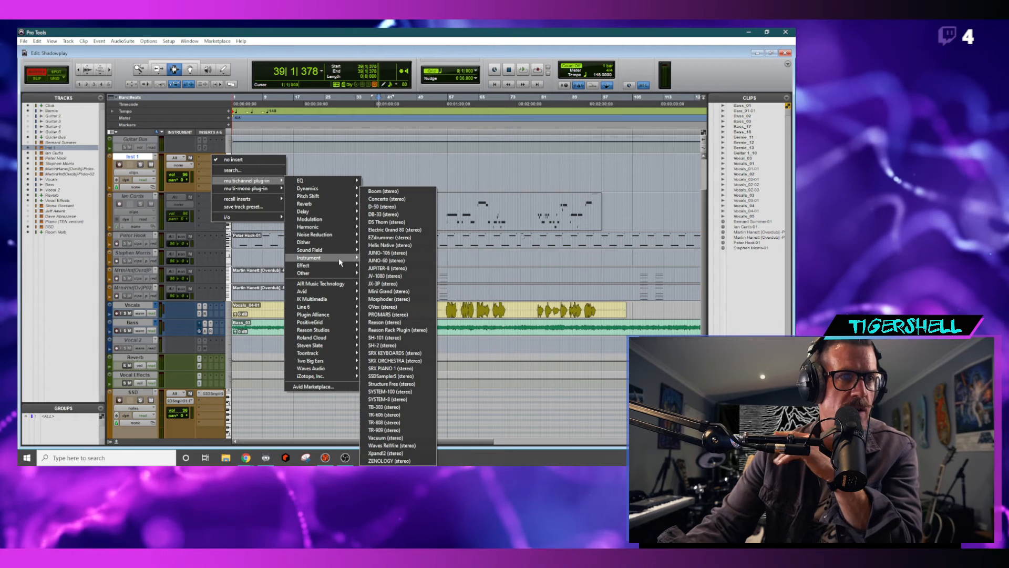
click(406, 330)
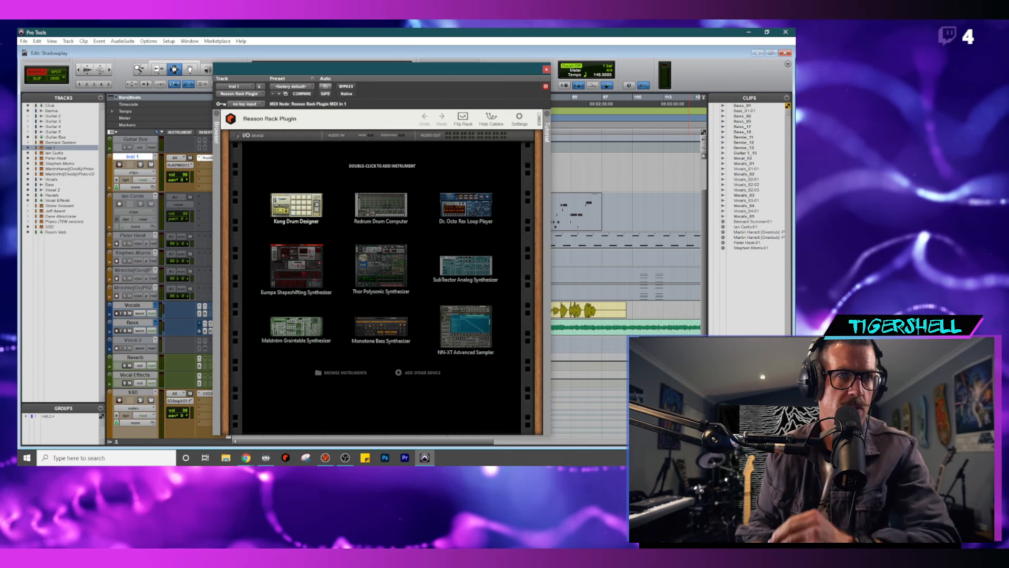
- Add a Kong Drum Designer to the Reason rack and close the plug-in window
click(463, 330)
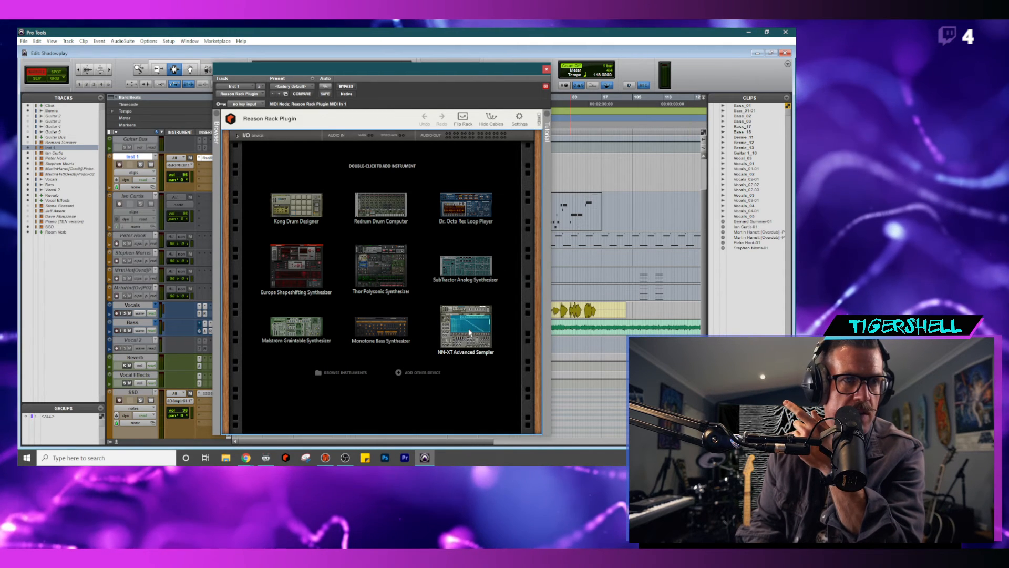
double_click(303, 208)
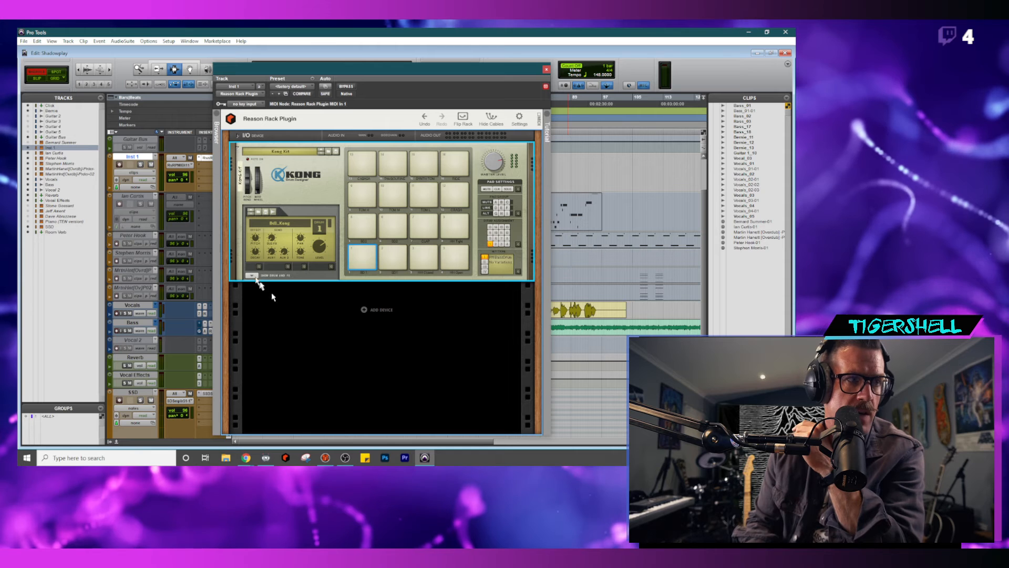
click(689, 113)
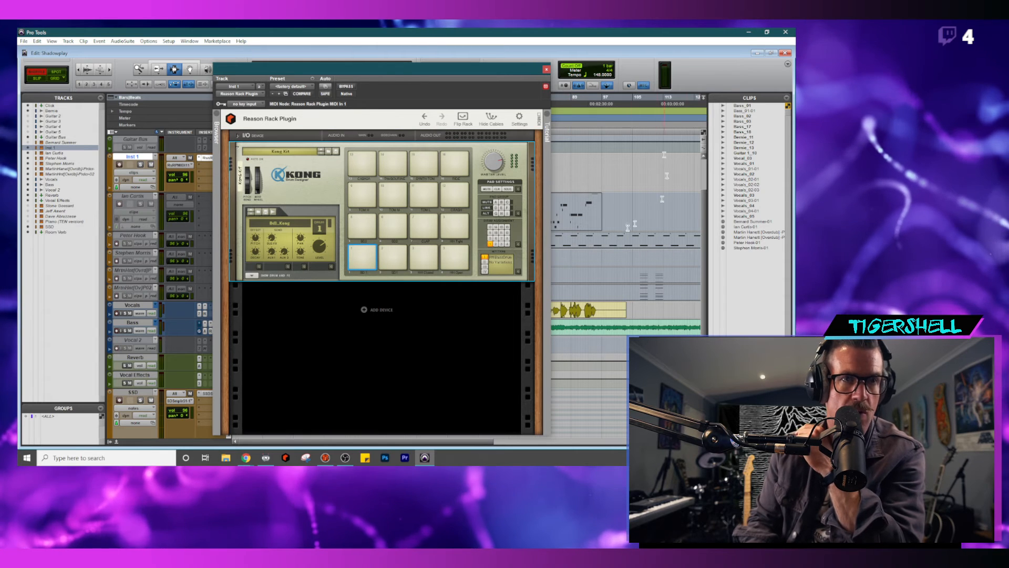
click(546, 68)
- Reopen the Reason Rack Plugin on the Inst 1 track and open the patch browser for the Kong device
scroll(330, 237, down, 5)
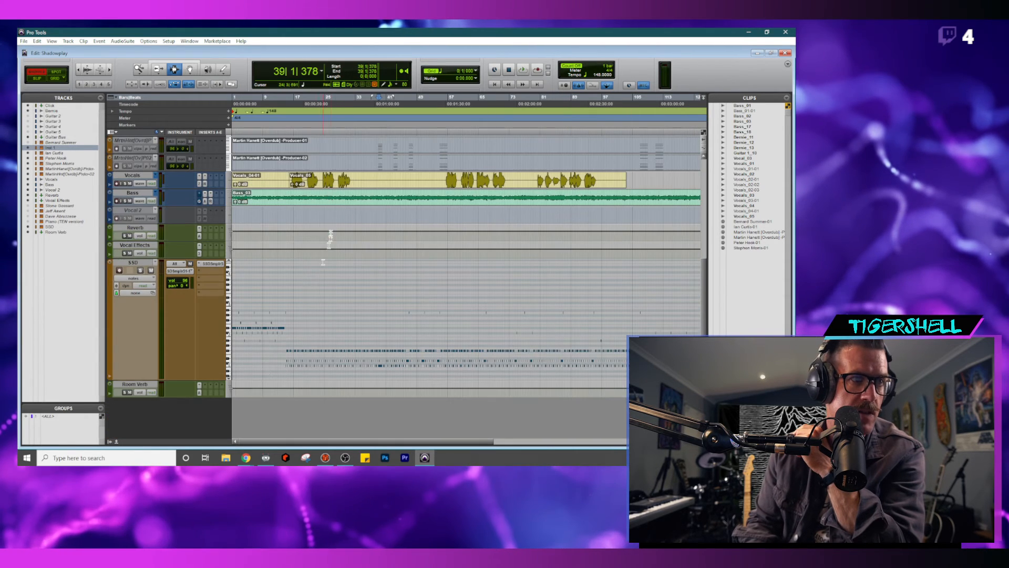
scroll(126, 304, up, 3)
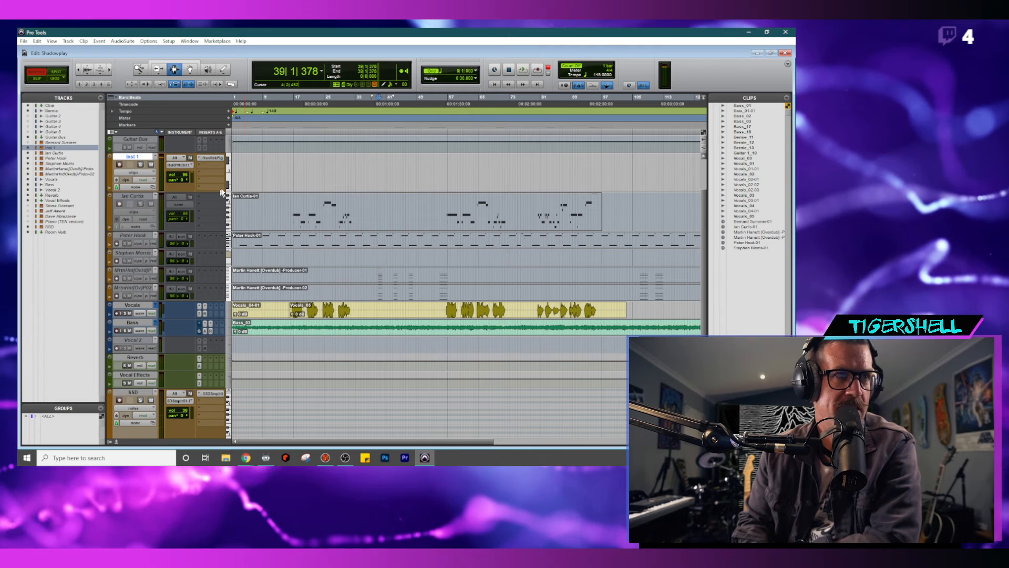
click(212, 158)
click(306, 155)
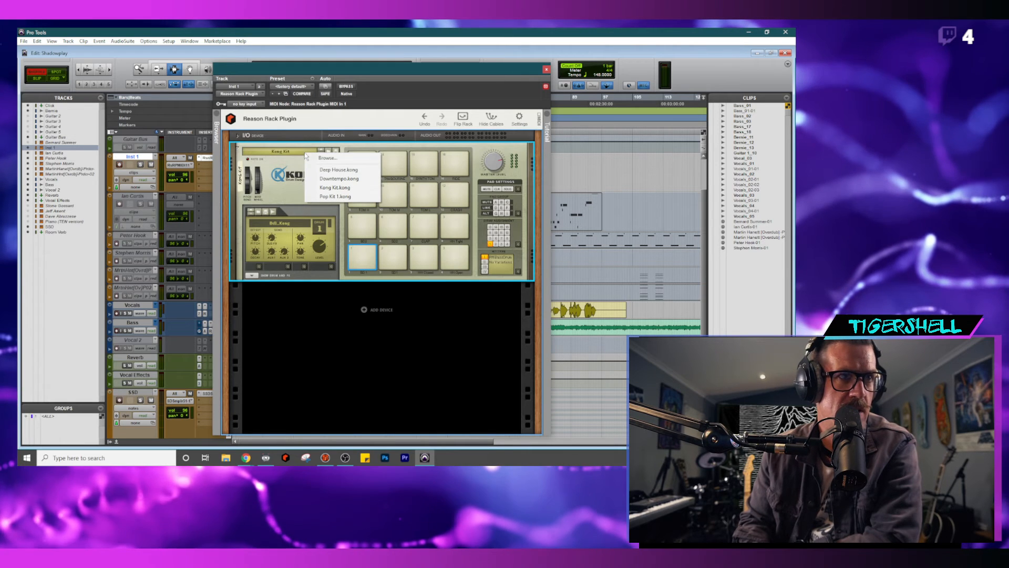
click(326, 158)
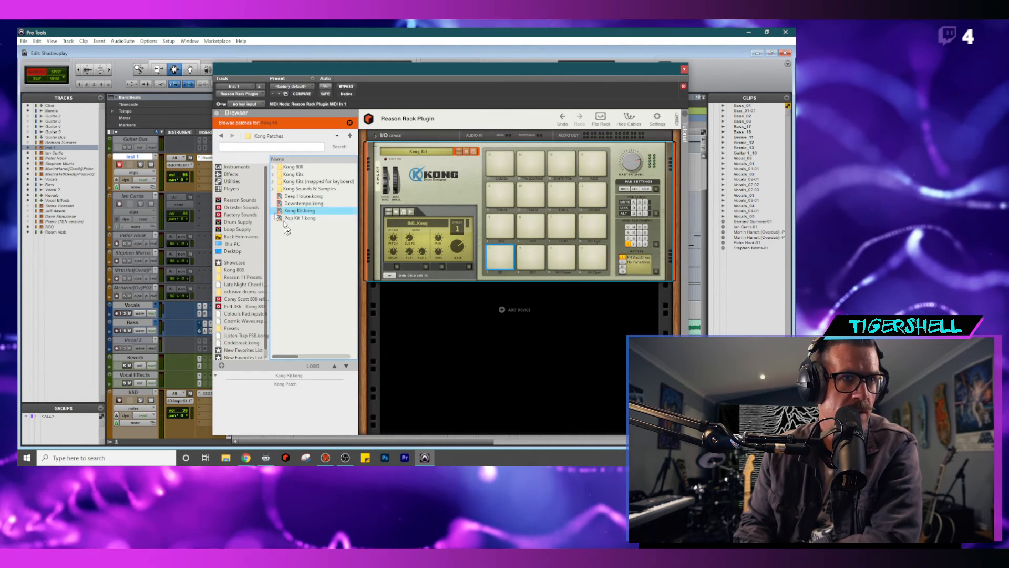
- Look for effect sounds in the Noises & FX folder of Kong Sounds & Samples and in the Reason Factory Sound Bank
double_click(310, 189)
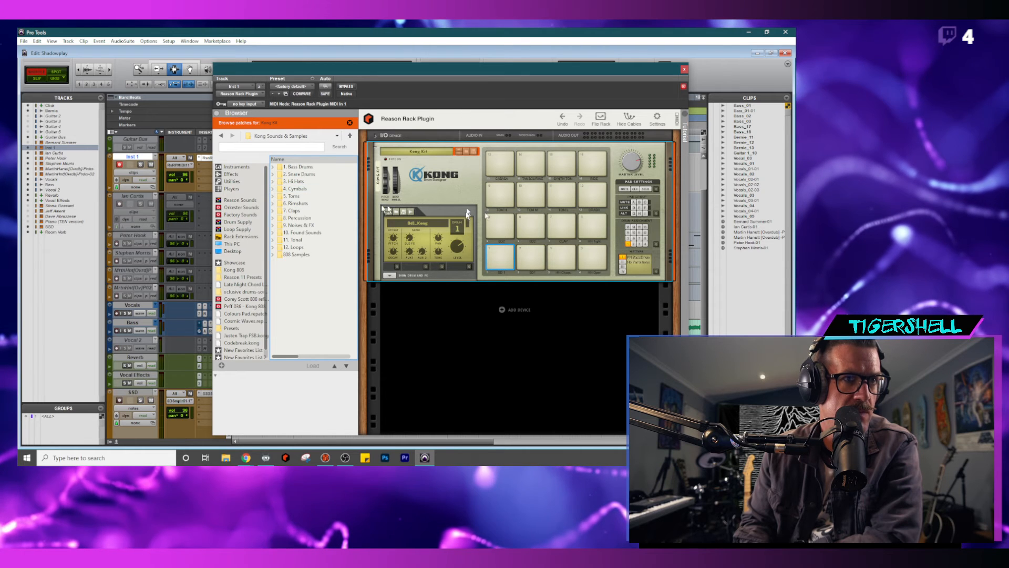
double_click(302, 225)
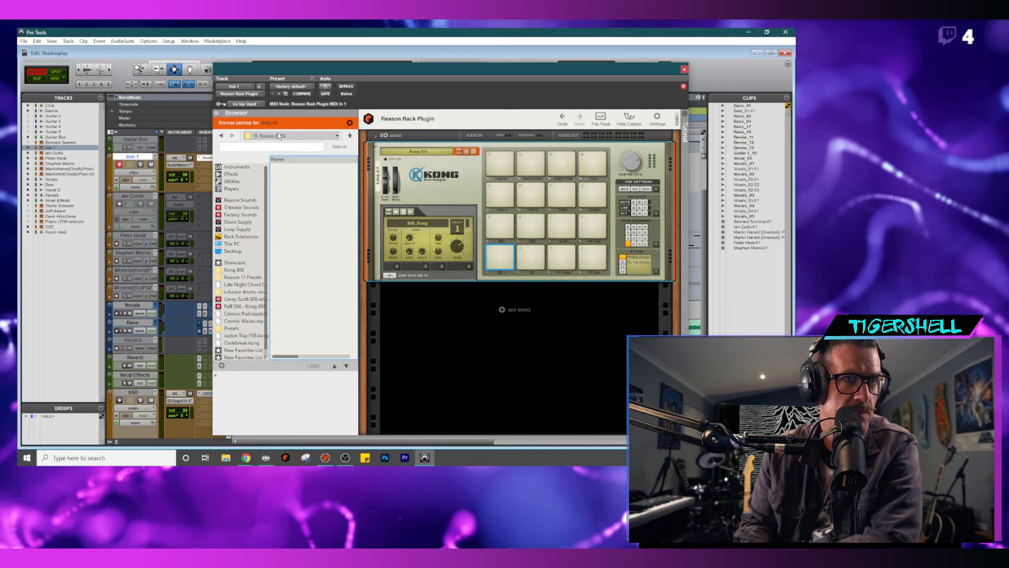
click(279, 136)
click(277, 171)
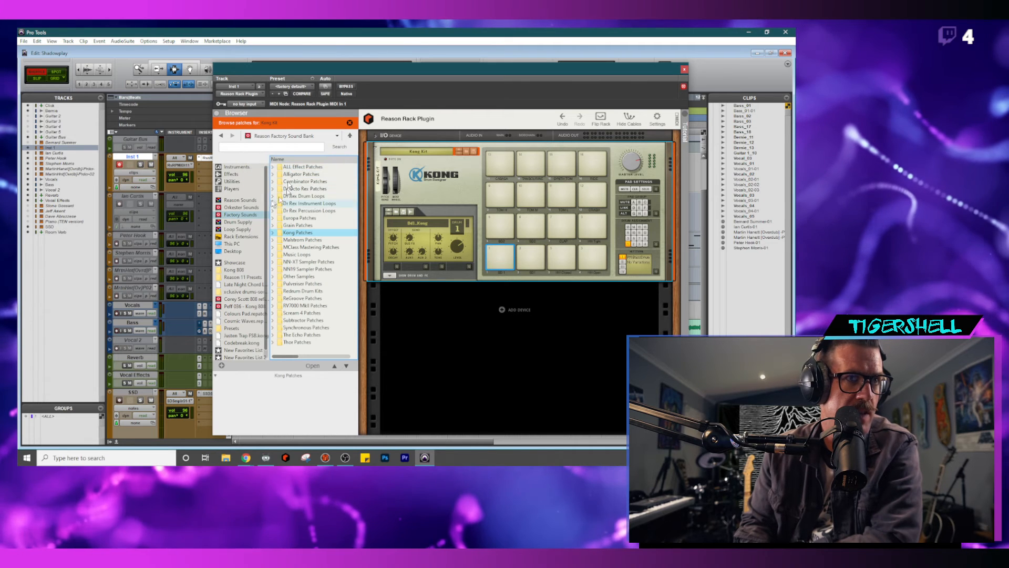
- Load the SFX-Shot -GI combinator patch from the 10 FX folder of Reason Sounds in place of the Kong kit
click(241, 202)
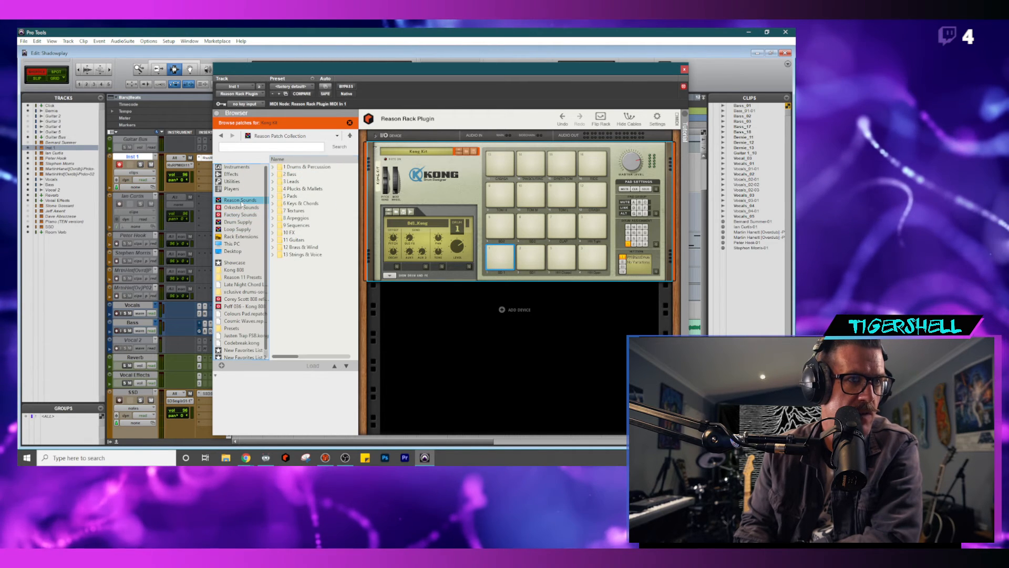
click(291, 233)
double_click(290, 236)
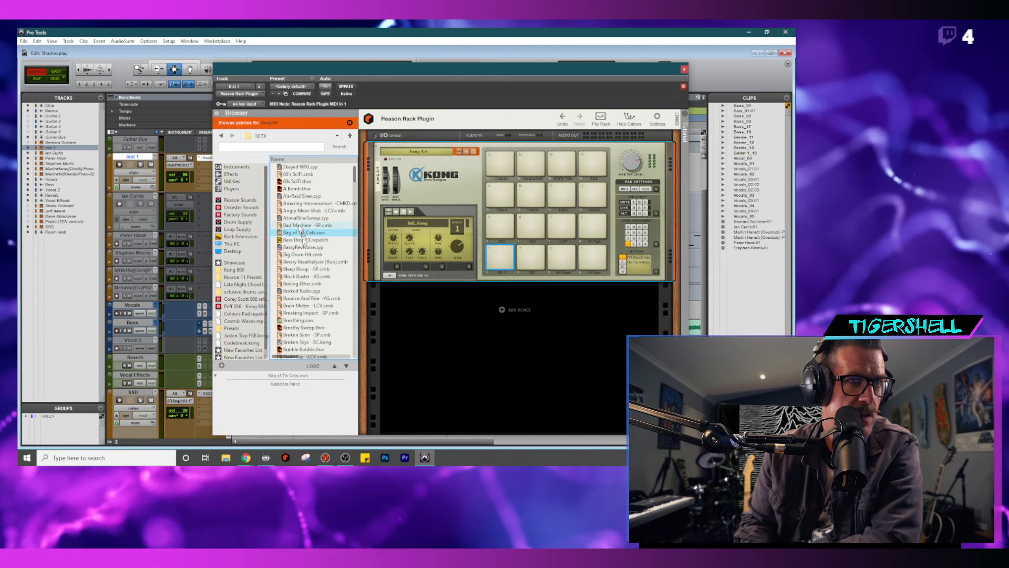
scroll(305, 237, down, 10)
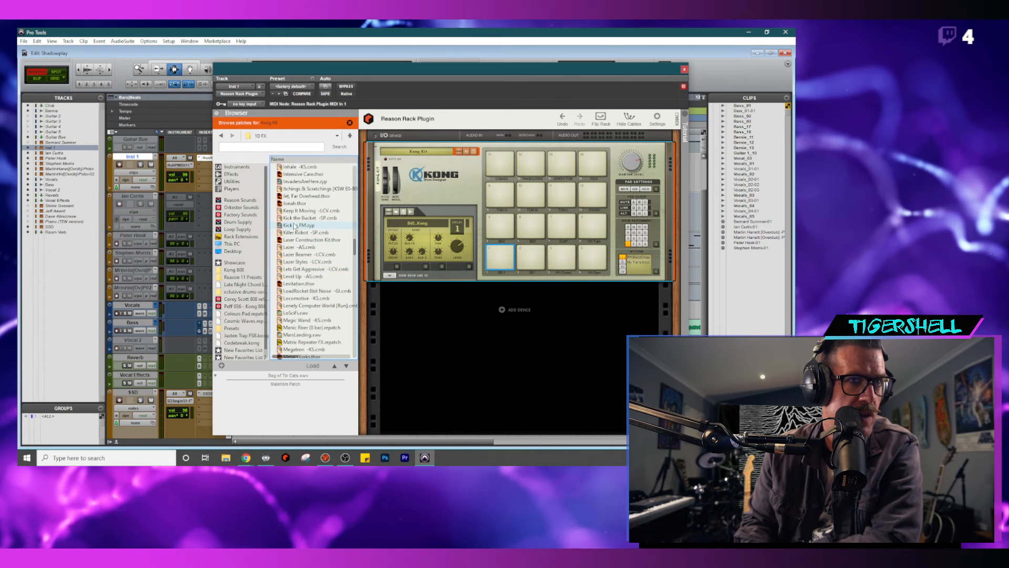
scroll(295, 226, up, 5)
scroll(301, 198, up, 5)
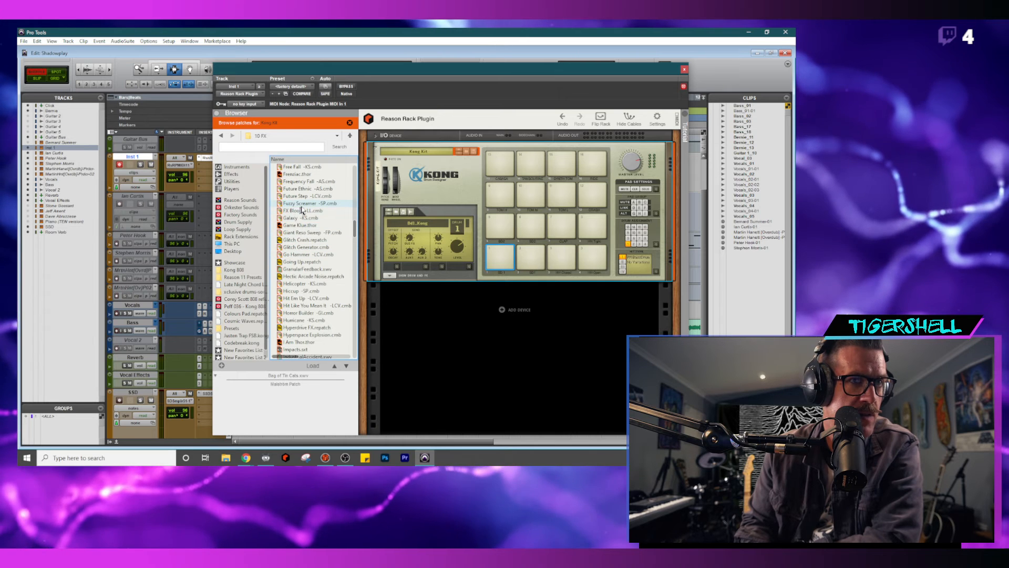
scroll(303, 221, down, 5)
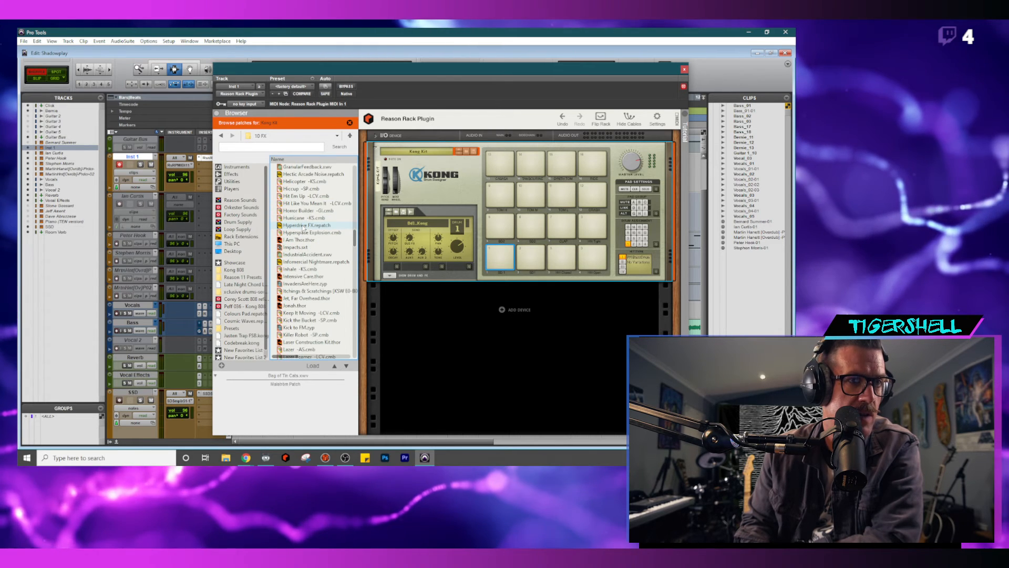
scroll(303, 227, down, 12)
scroll(304, 228, down, 5)
scroll(298, 235, down, 10)
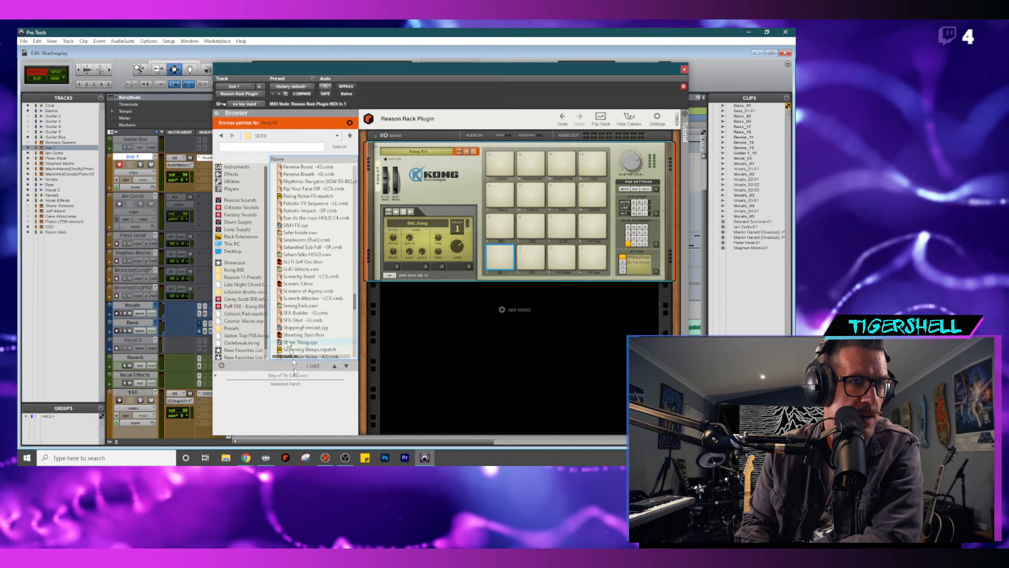
click(295, 320)
drag(290, 322, 495, 259)
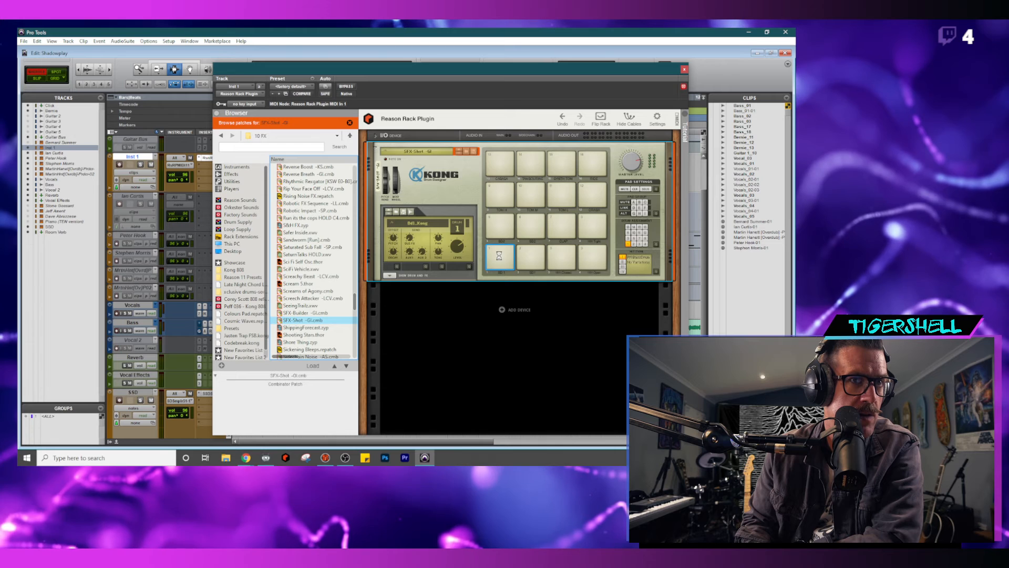
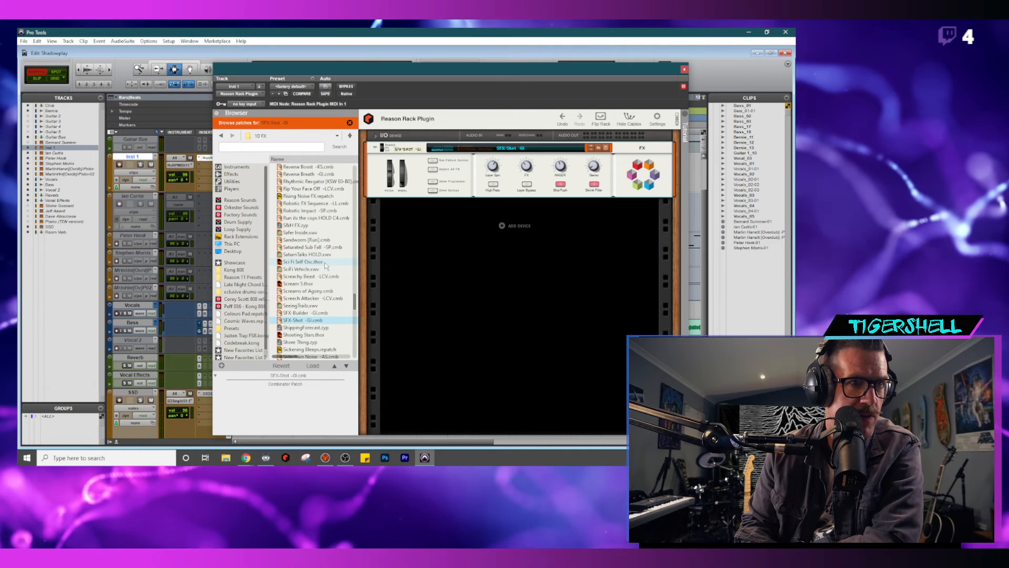
- Replace the loaded patch with the Terminated -KS combinator patch from the same FX folder
scroll(354, 318, down, 4)
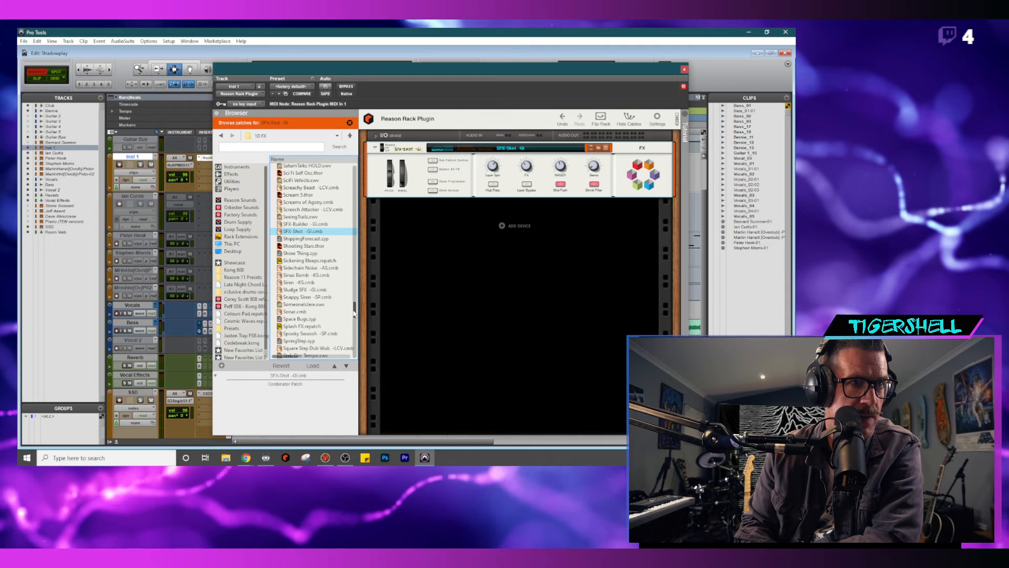
scroll(353, 314, down, 1)
scroll(354, 315, down, 4)
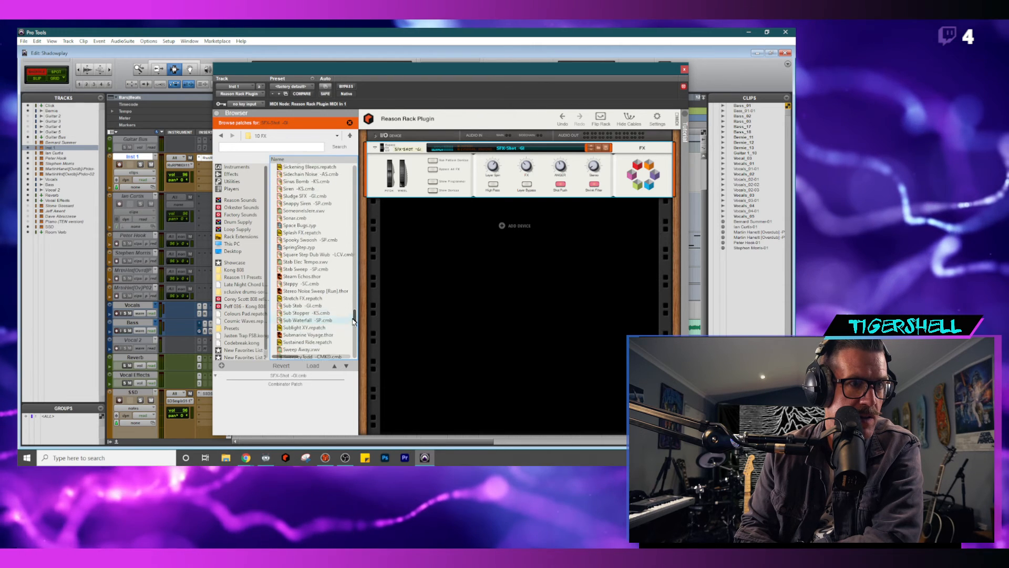
scroll(353, 323, down, 3)
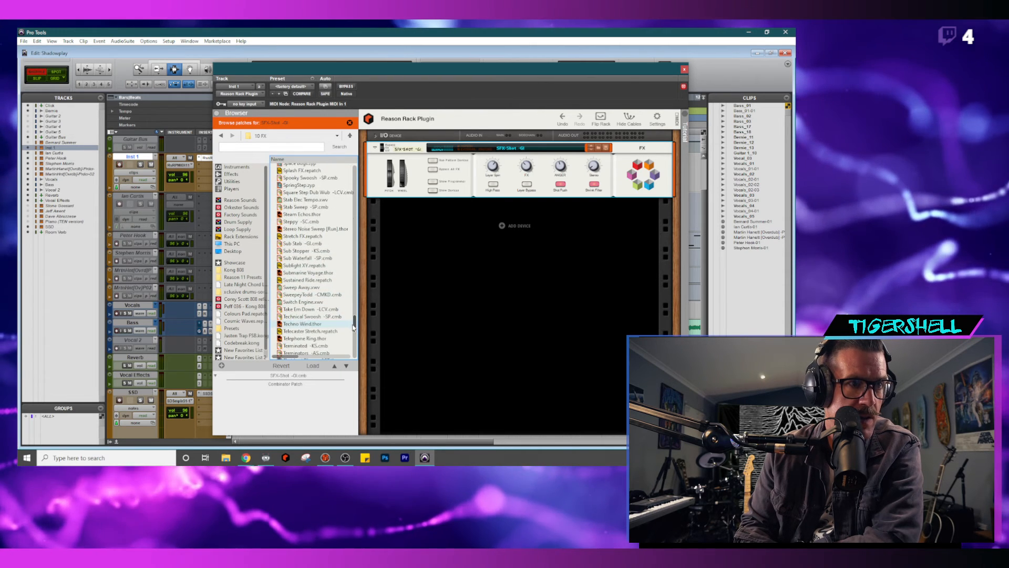
scroll(353, 330, down, 2)
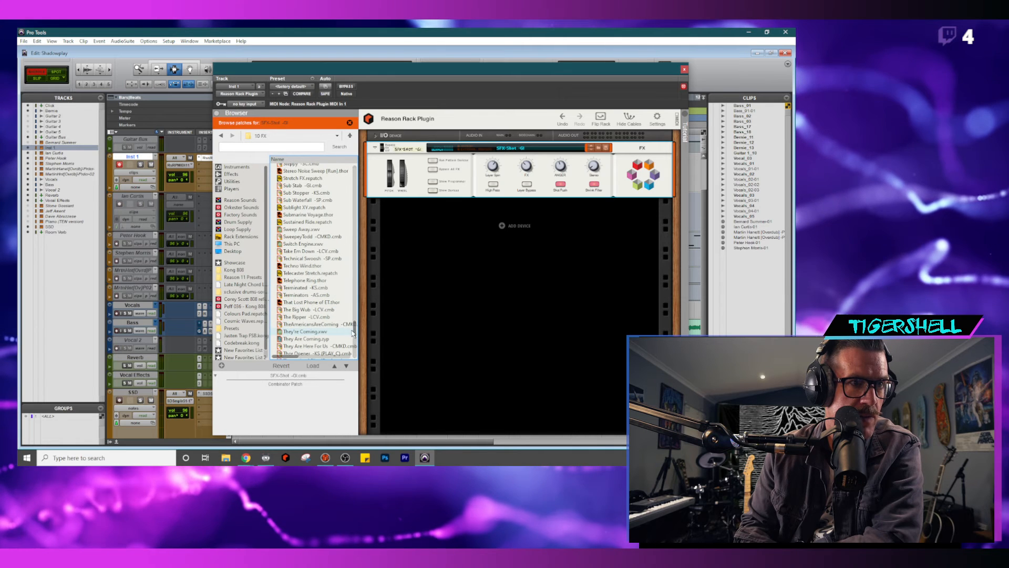
click(299, 288)
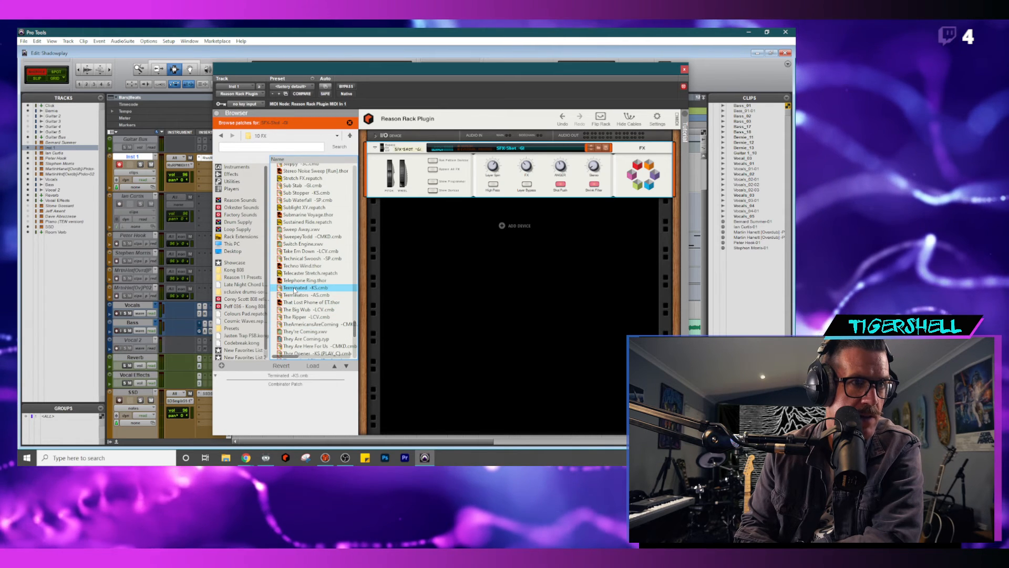
double_click(295, 288)
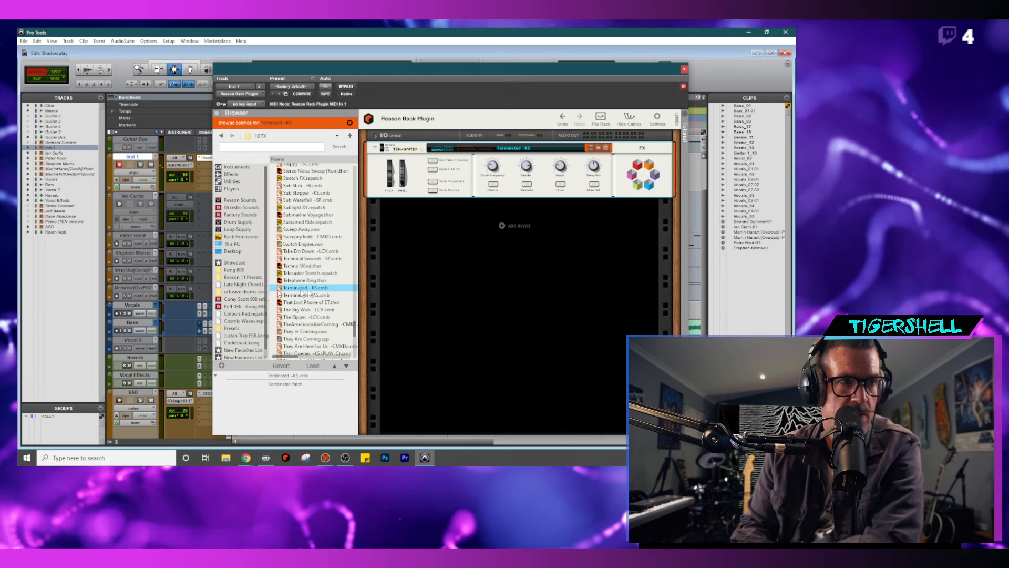
- Load the Experimental 808.kong patch from the Kong 808 folder in place of the combinator
drag(358, 321, 354, 354)
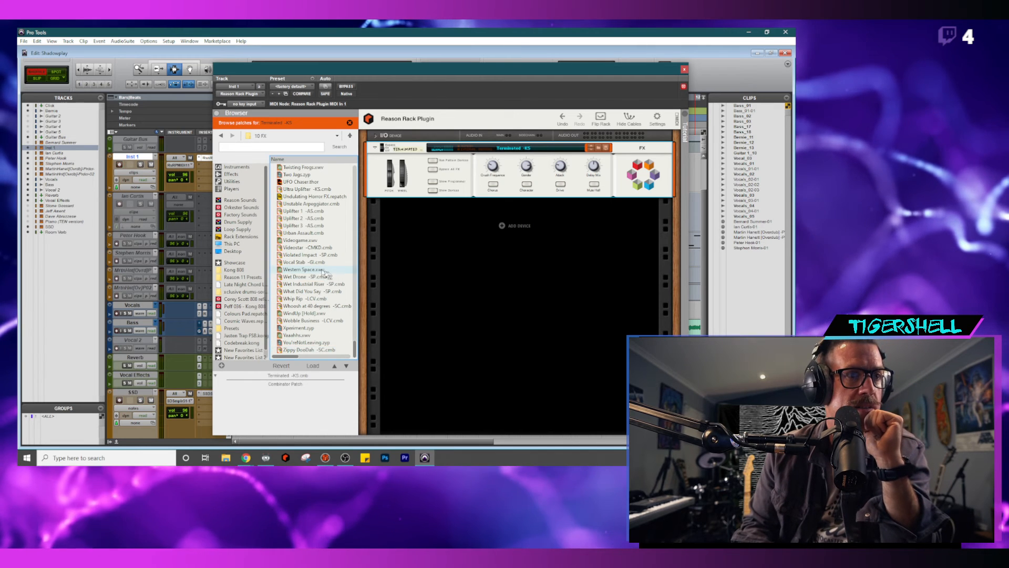
scroll(306, 264, up, 10)
click(238, 271)
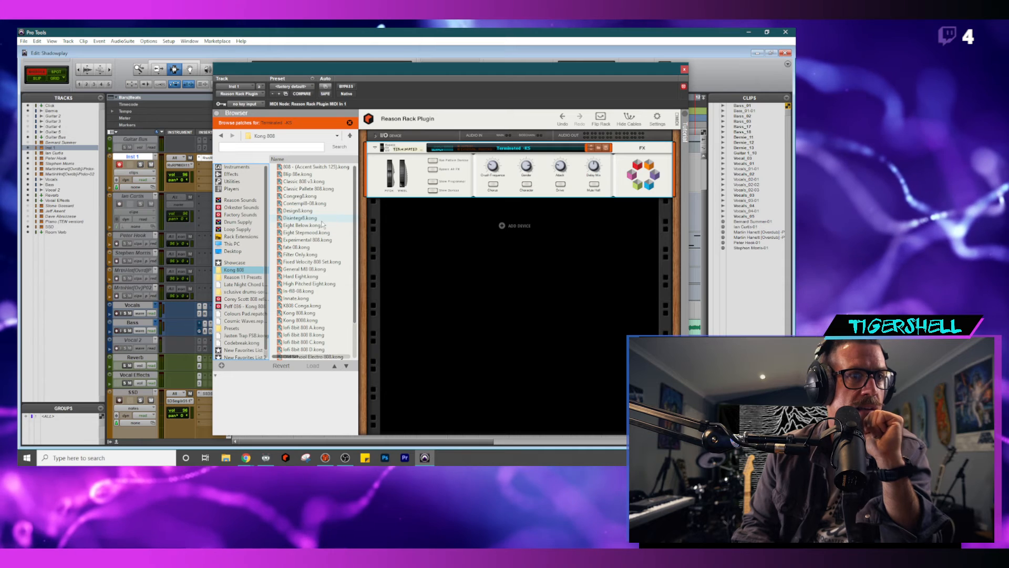
click(308, 241)
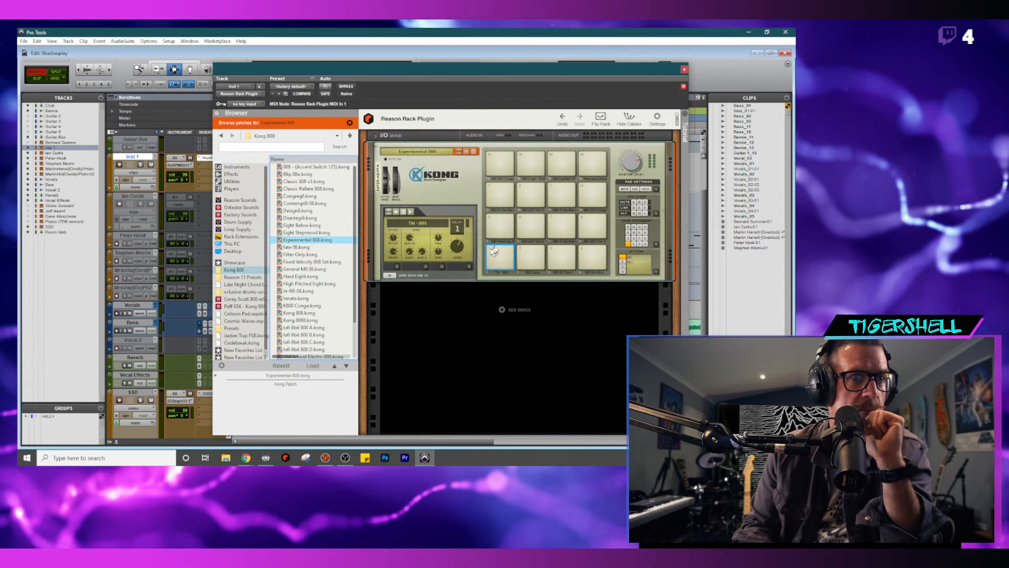
- Audition the eight pads in Kong's two lower rows, ending on the 808 HandClap pad, and dismiss the plug-in window
click(505, 262)
click(527, 257)
click(558, 256)
click(591, 256)
click(592, 228)
click(562, 226)
click(529, 226)
click(494, 227)
drag(630, 164, 631, 166)
click(501, 226)
click(496, 232)
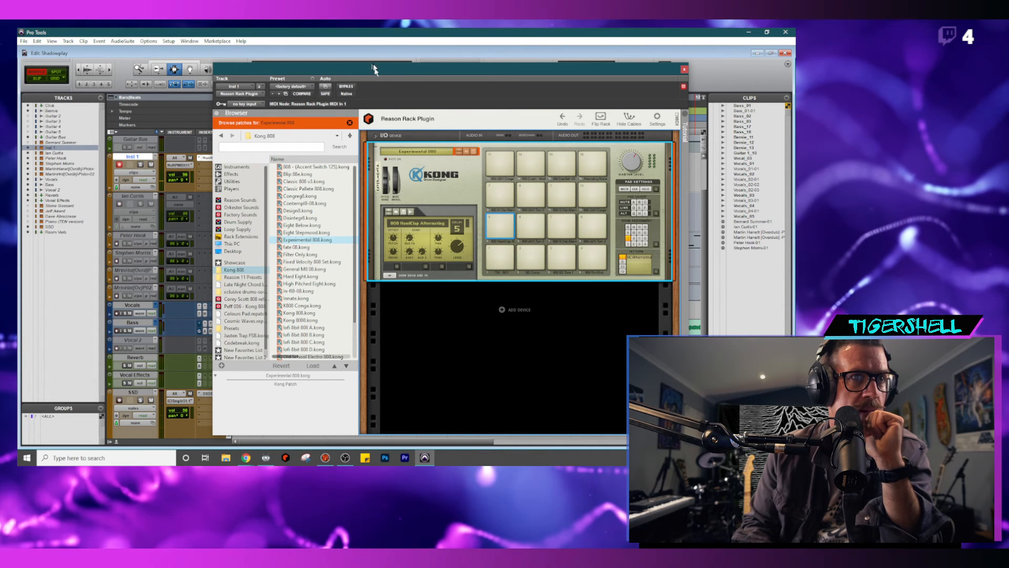
drag(213, 66, 795, 89)
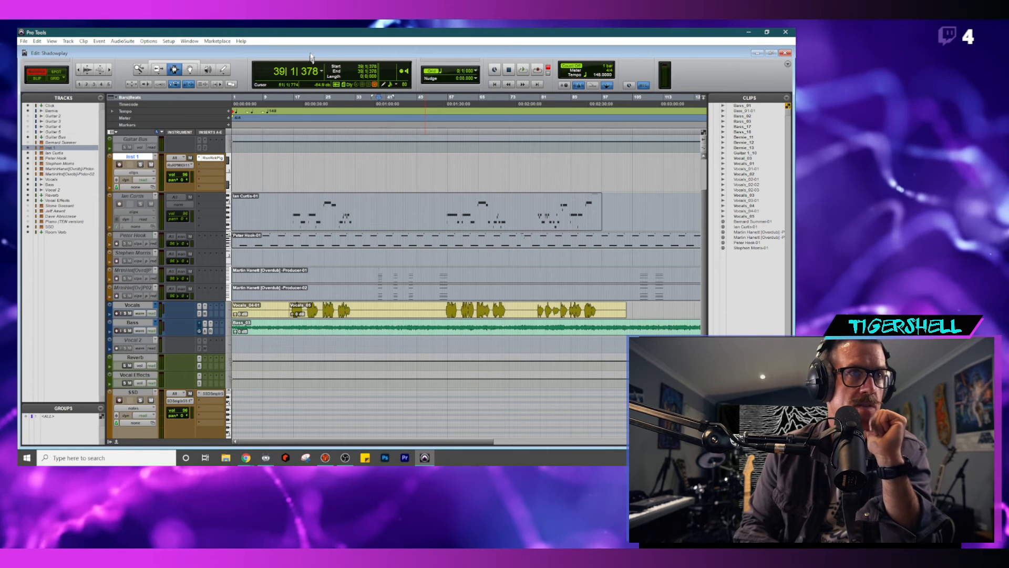
key(ctrl+equal)
key(ctrl+equal)
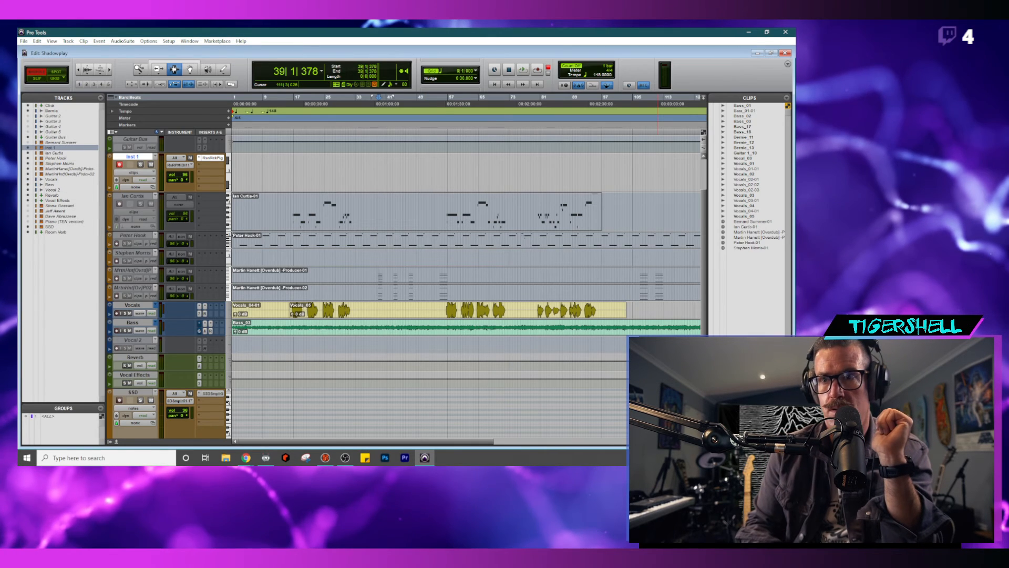
key(alt+Tab)
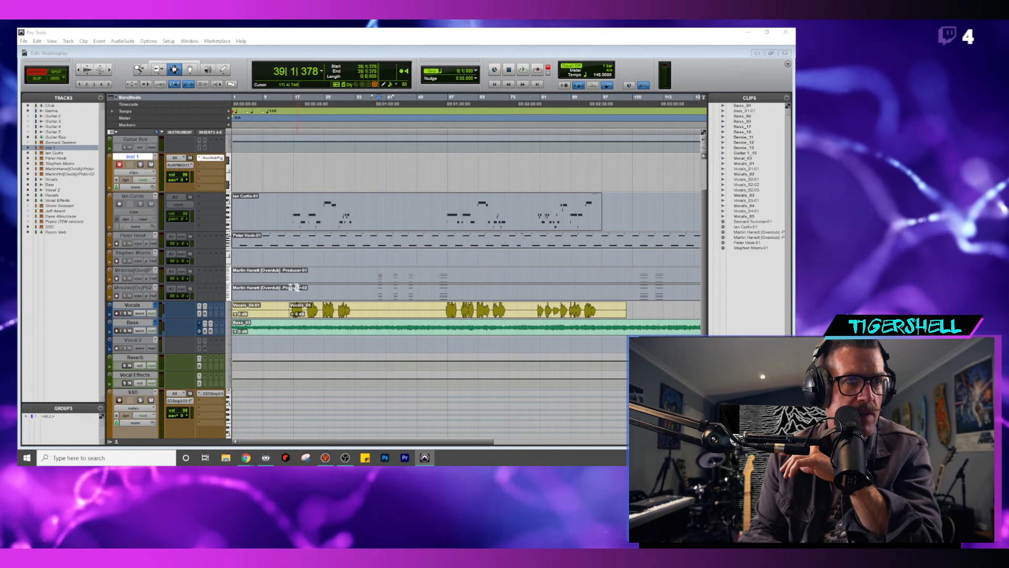
- Place the edit cursor at 38|4|940, at the start of the first Martin Hanett overdub notes
click(382, 277)
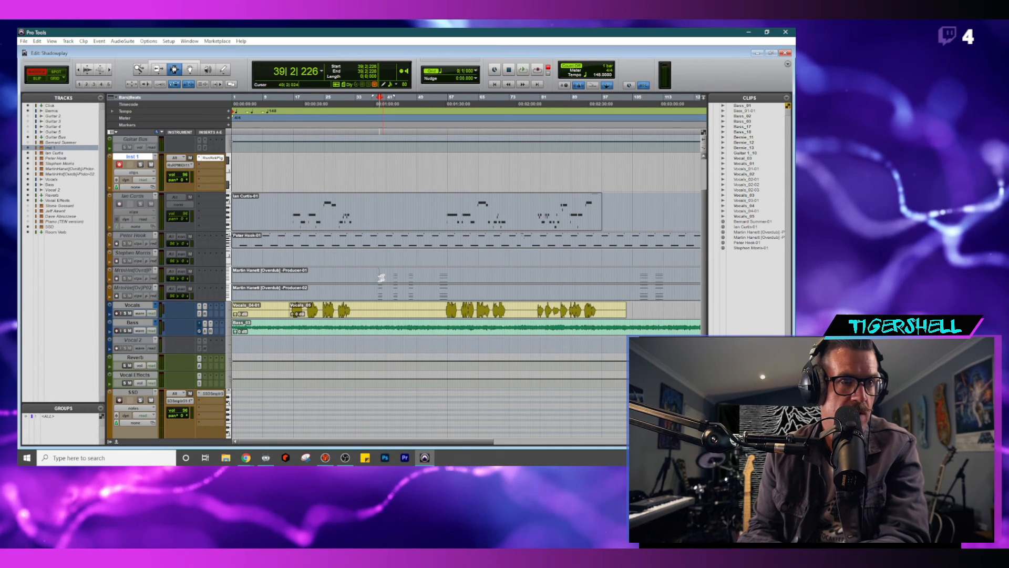
click(373, 269)
click(377, 258)
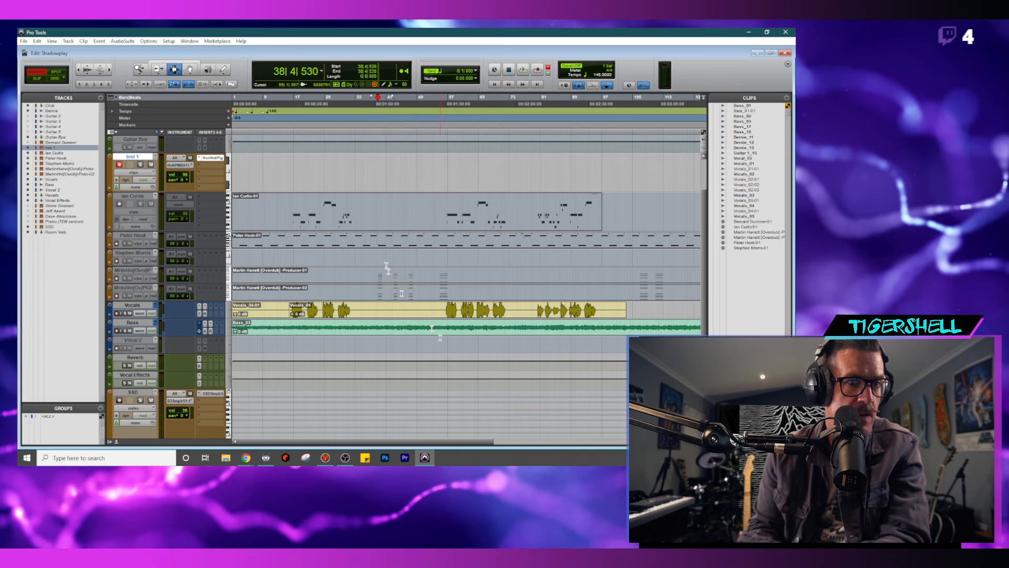
key(ctrl+bracketright)
key(ctrl+bracketright)
key(ctrl+bracketright)
key(ctrl+bracketright)
key(ctrl+bracketright)
key(ctrl+bracketright)
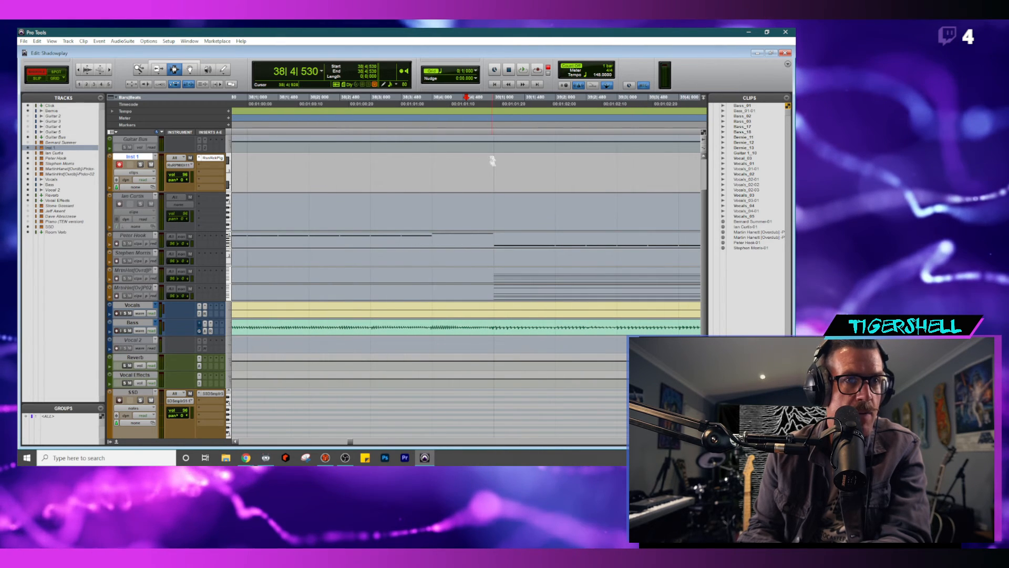
key(ctrl+bracketright)
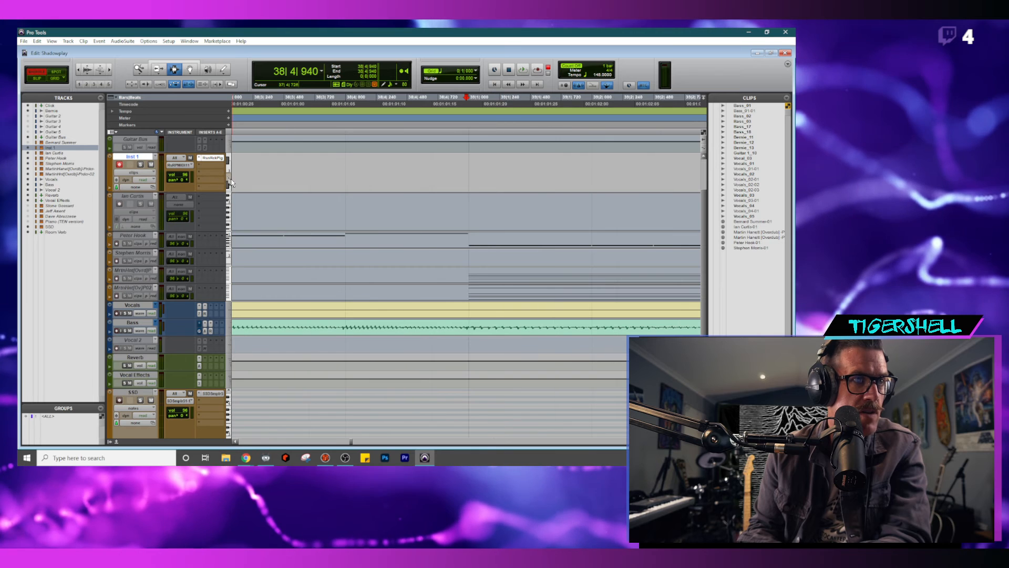
- Set the Inst 1 track height to extreme and switch its track view to notes
click(229, 173)
click(235, 224)
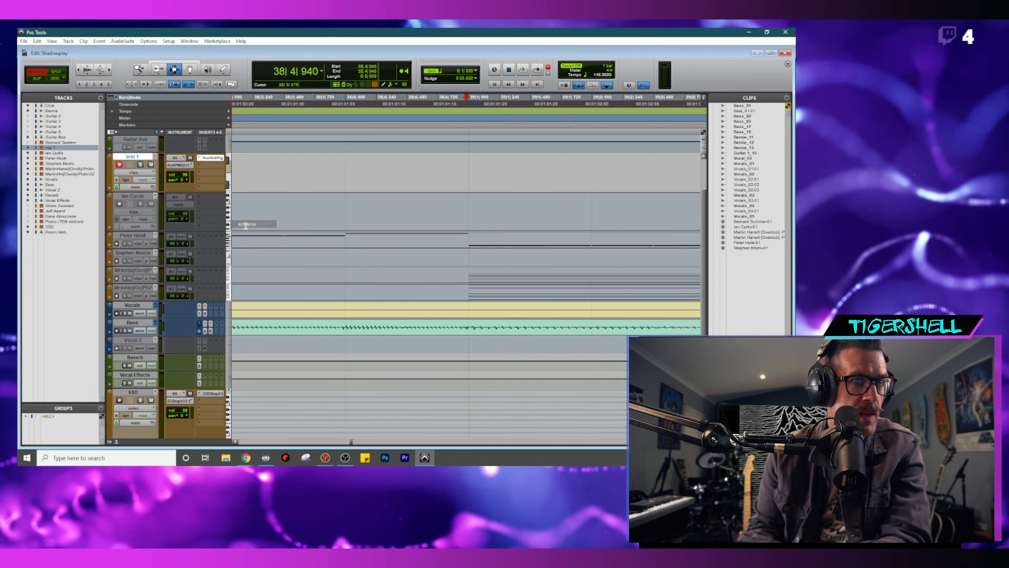
click(137, 173)
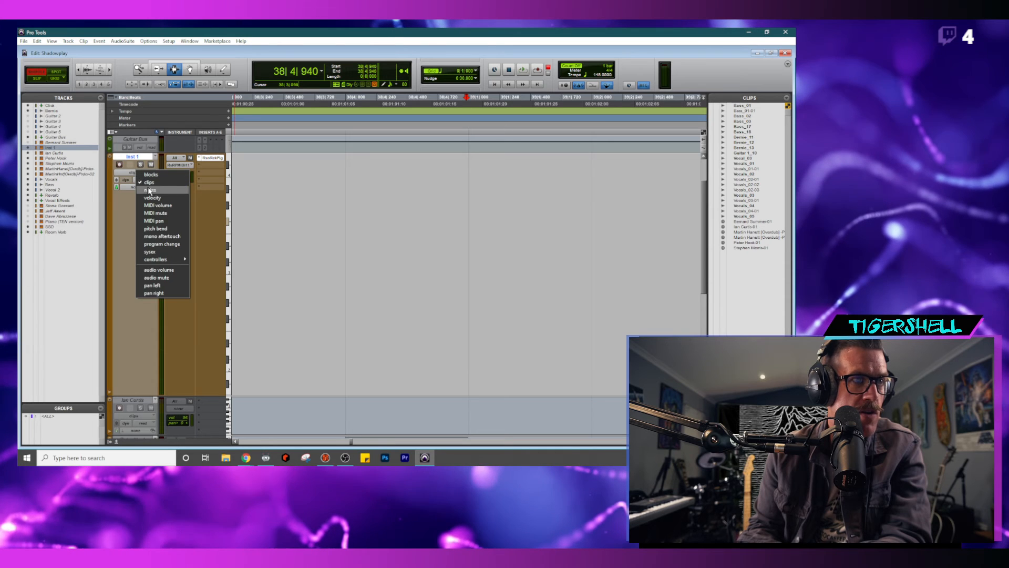
click(151, 190)
scroll(333, 285, down, 5)
scroll(336, 284, up, 5)
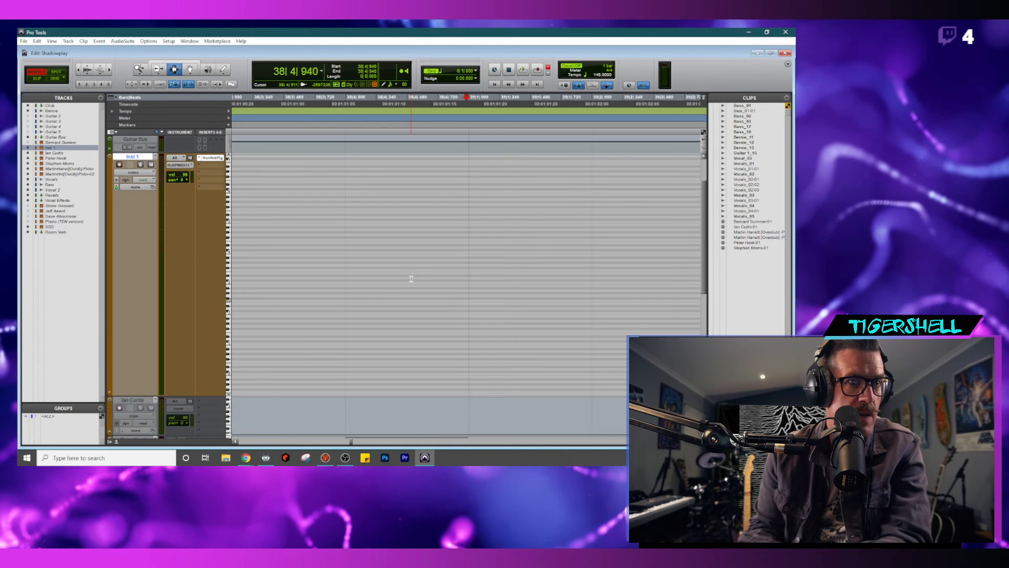
- Set the Inst 1 track height to large and pencil two notes on adjacent high pitches at the start of bar 39
click(229, 223)
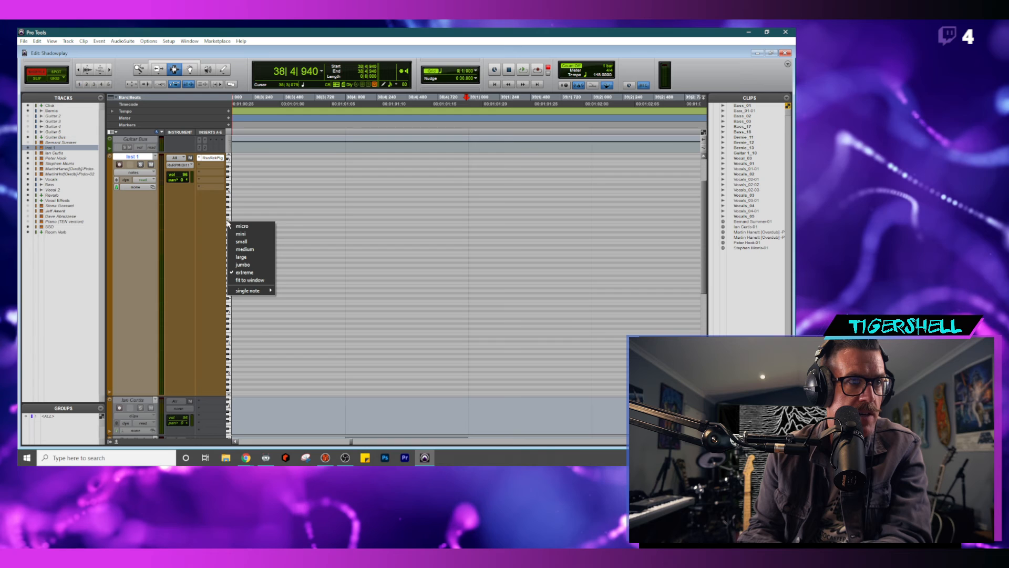
click(242, 256)
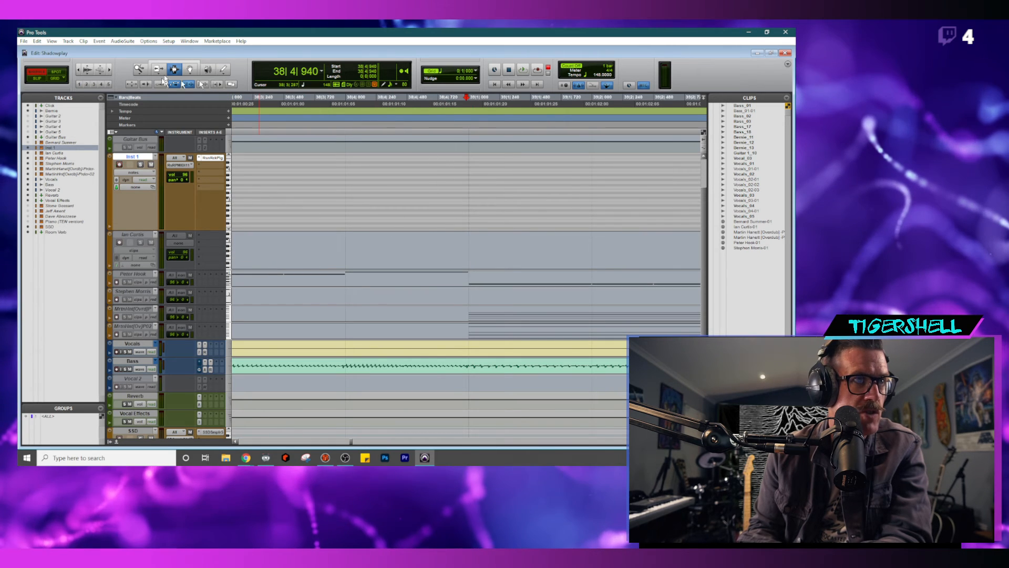
click(223, 69)
click(471, 225)
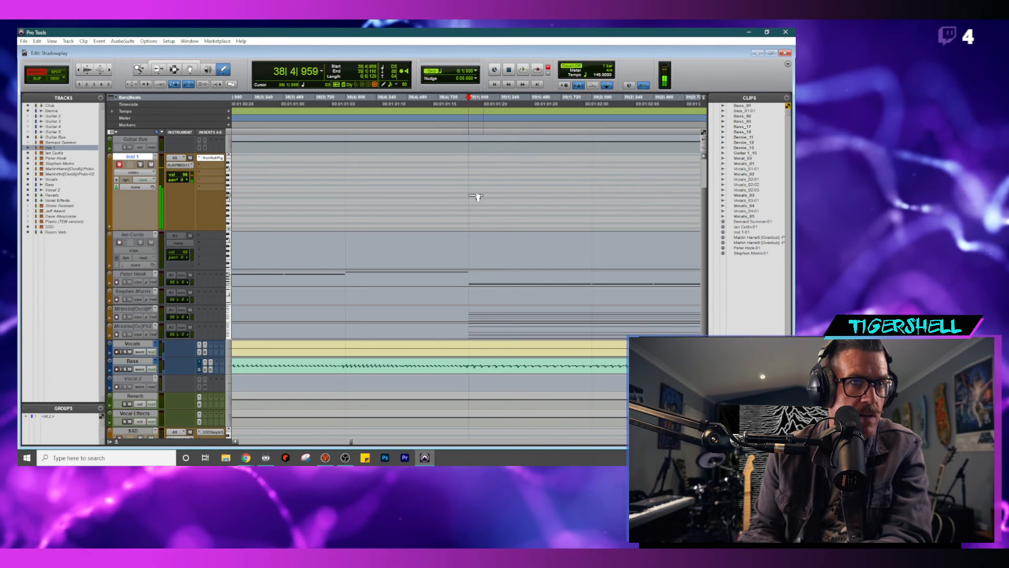
click(474, 162)
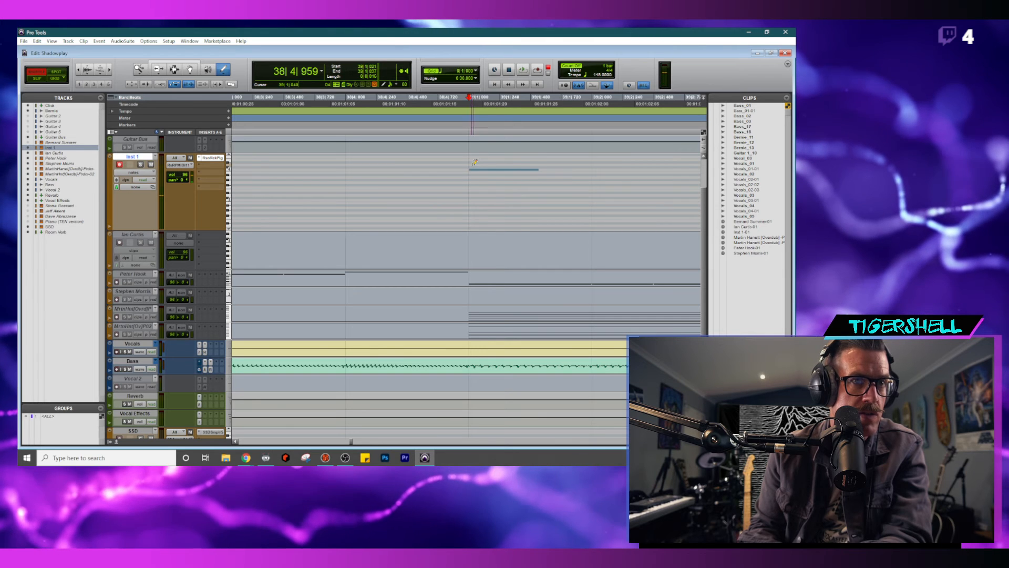
click(522, 166)
drag(522, 166, 520, 167)
key(F7)
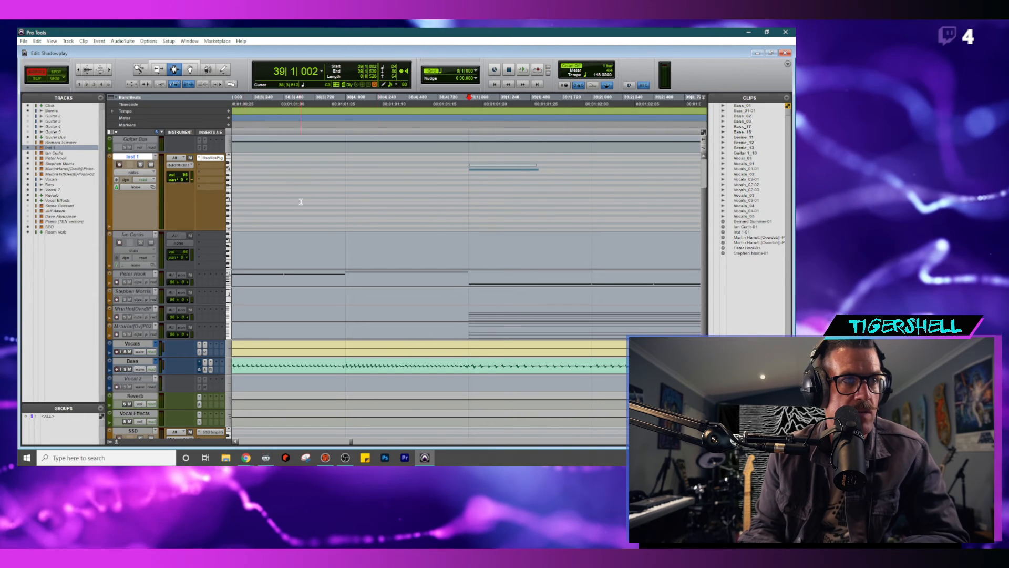
- Play the song from just before bar 39 to hear the two new Inst 1 notes in context
click(389, 219)
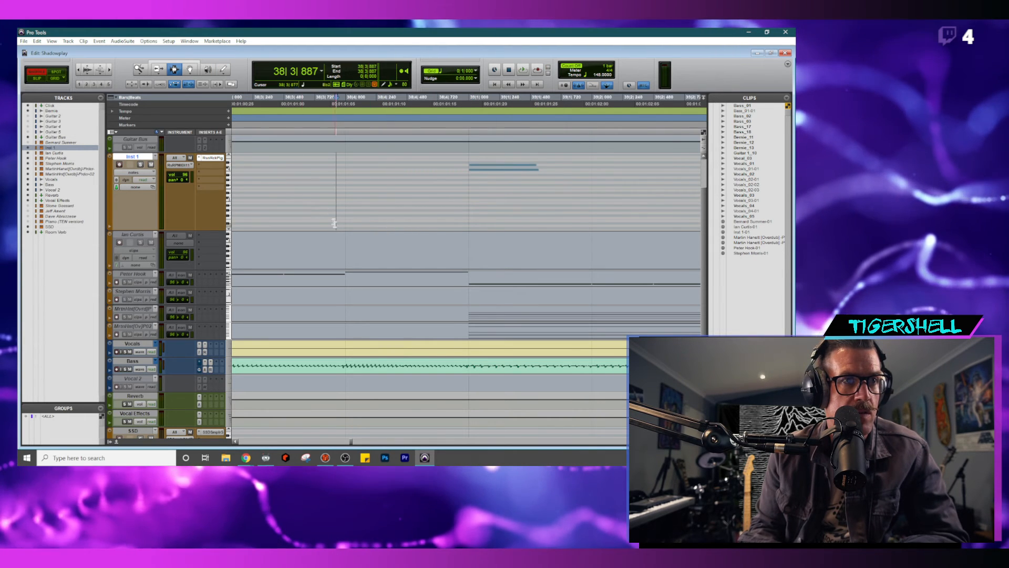
key(space)
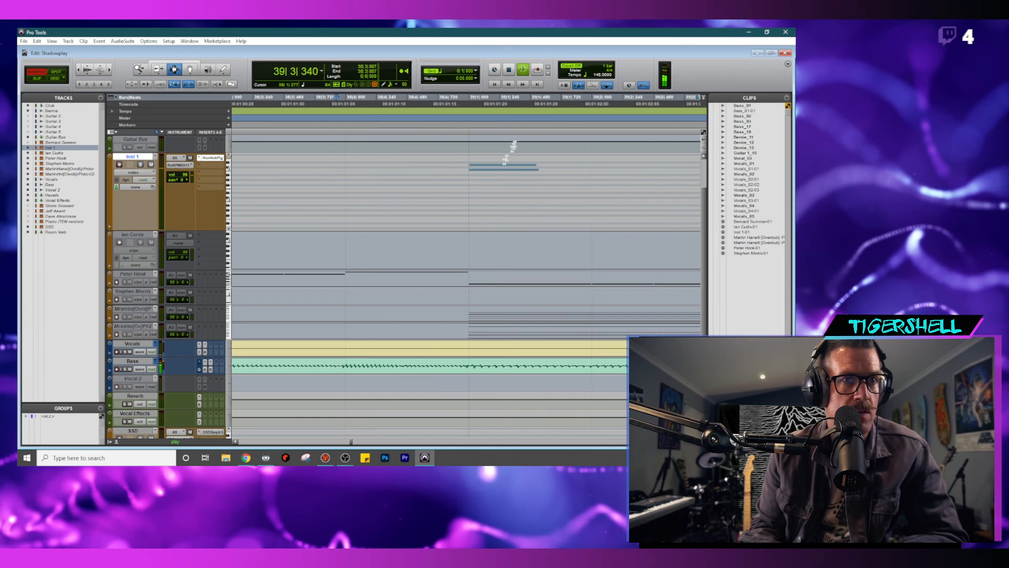
click(393, 234)
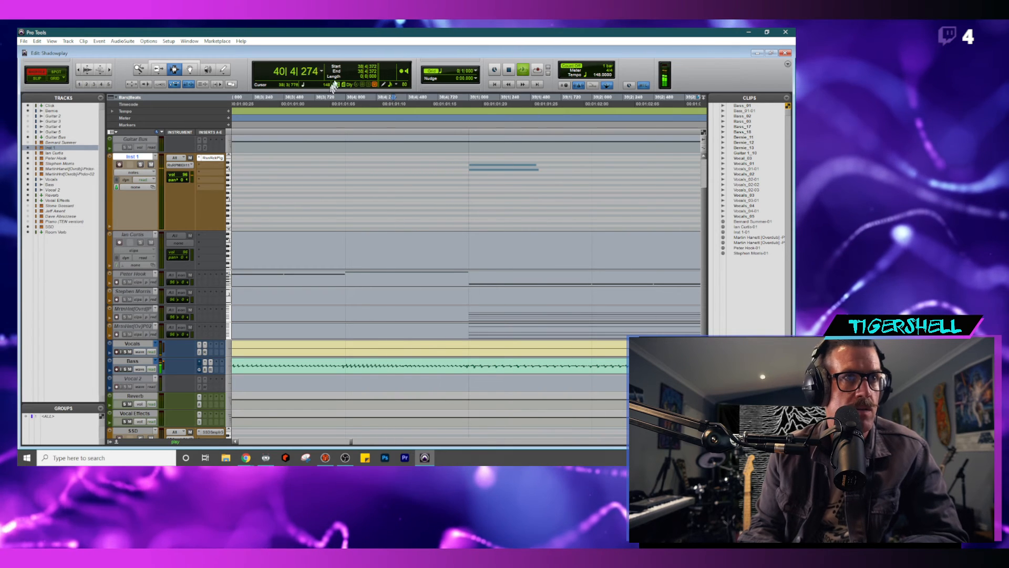
click(509, 70)
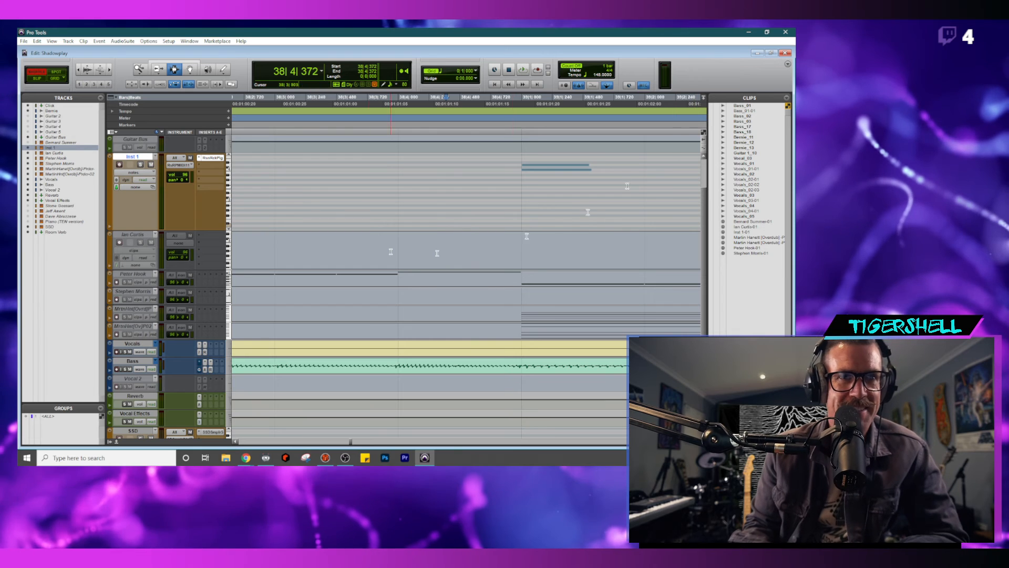
key(space)
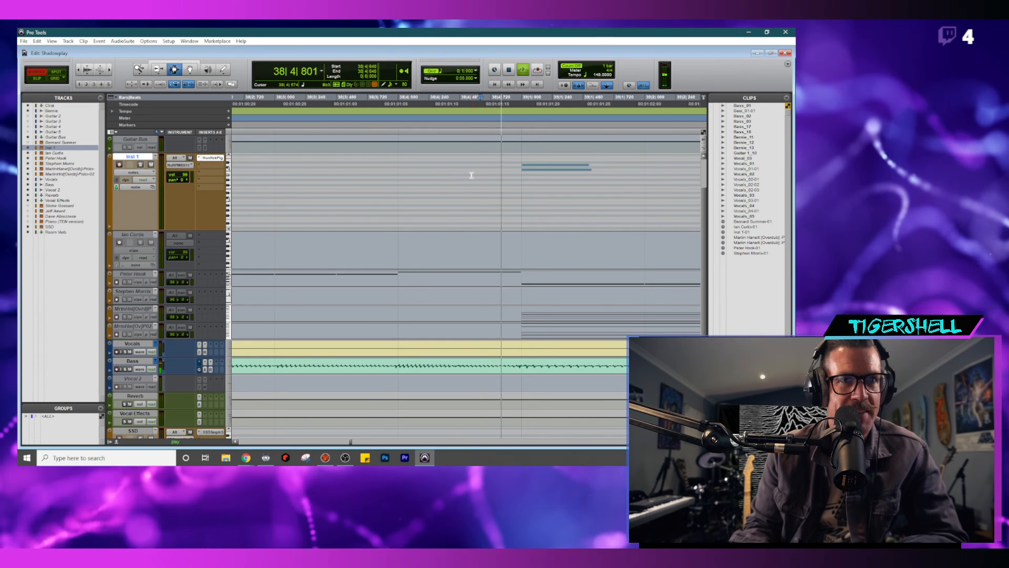
key(space)
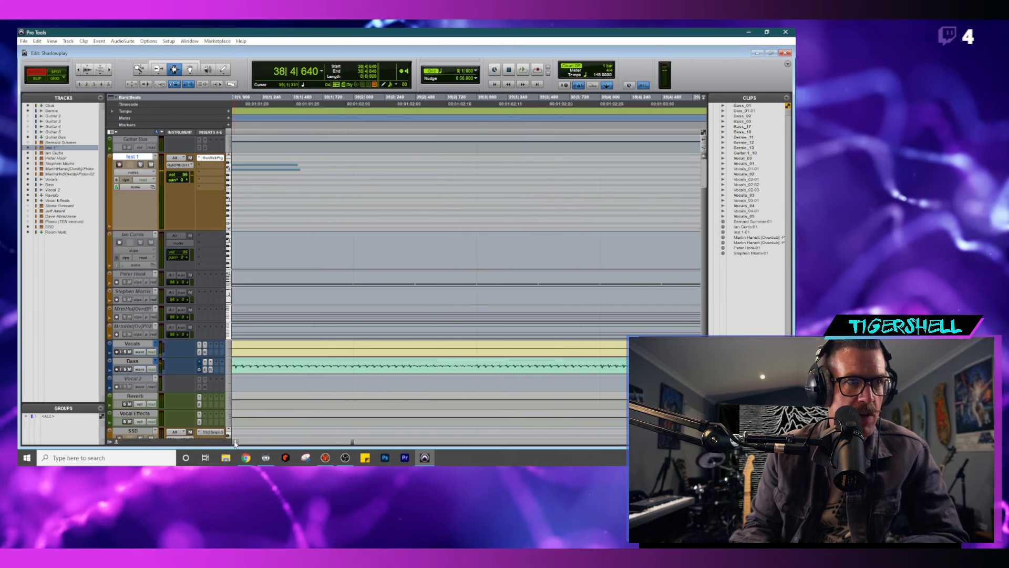
- Add a Bus 3-4 (Stereo) send to Inst 1 in the mixer and raise the send level to about +6 dB
key(ctrl+equal)
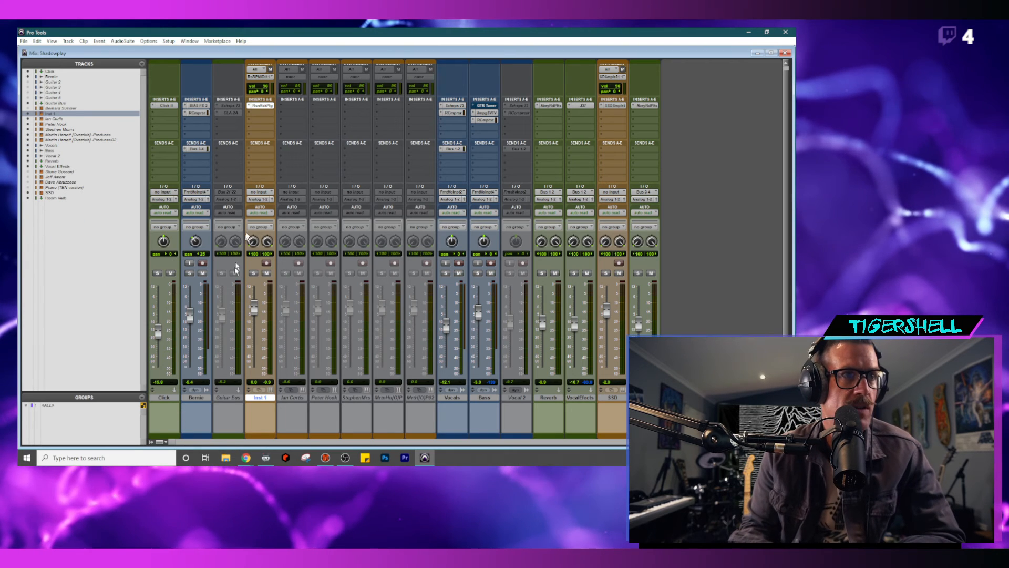
click(257, 151)
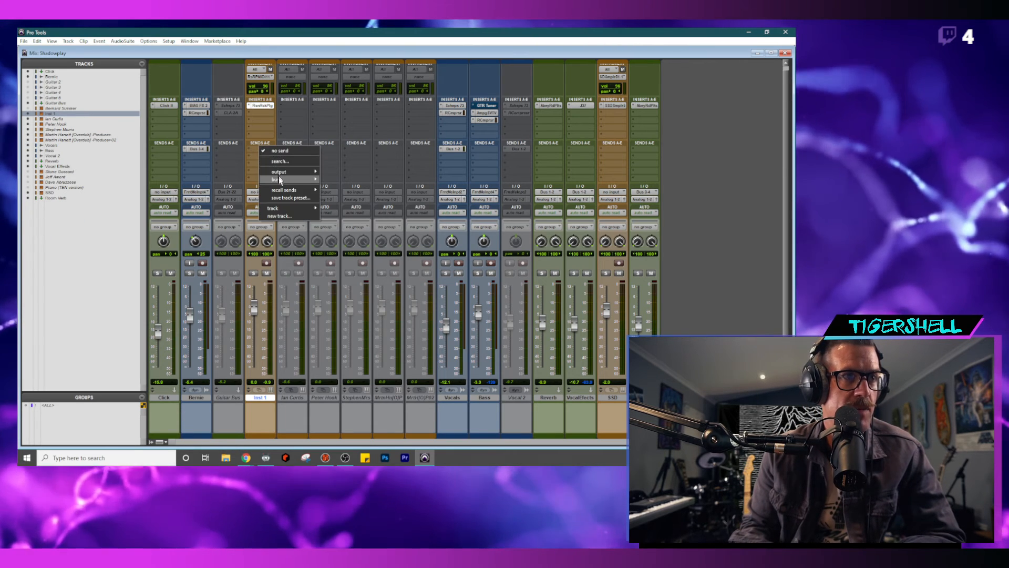
mouse_move(312, 180)
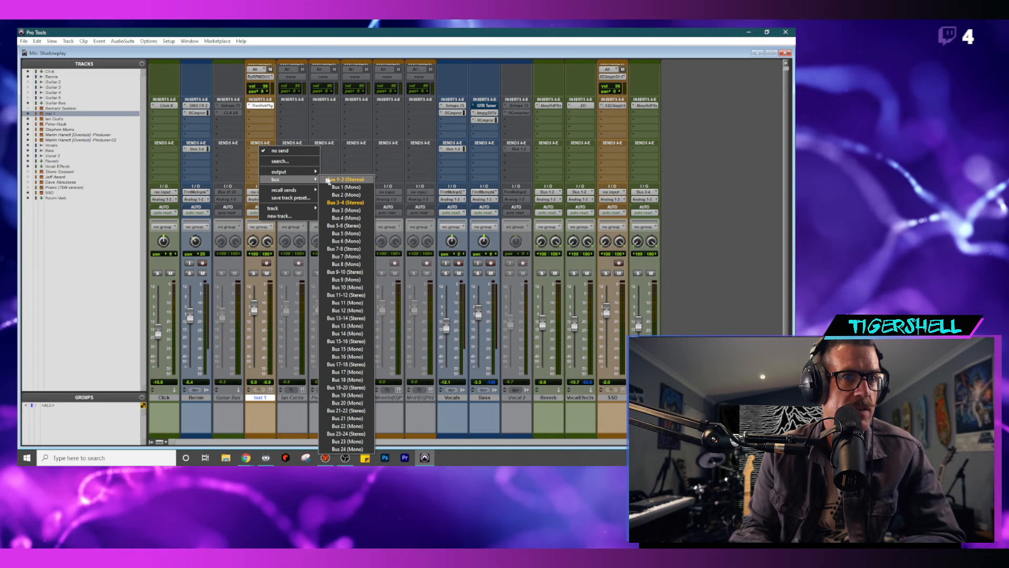
click(347, 202)
drag(534, 301, 534, 226)
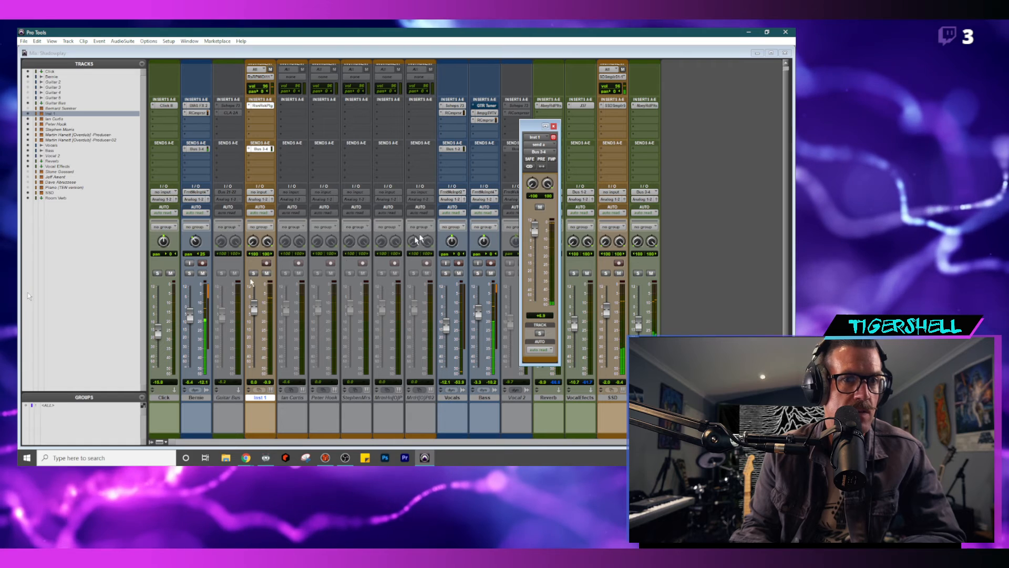
key(ctrl+equal)
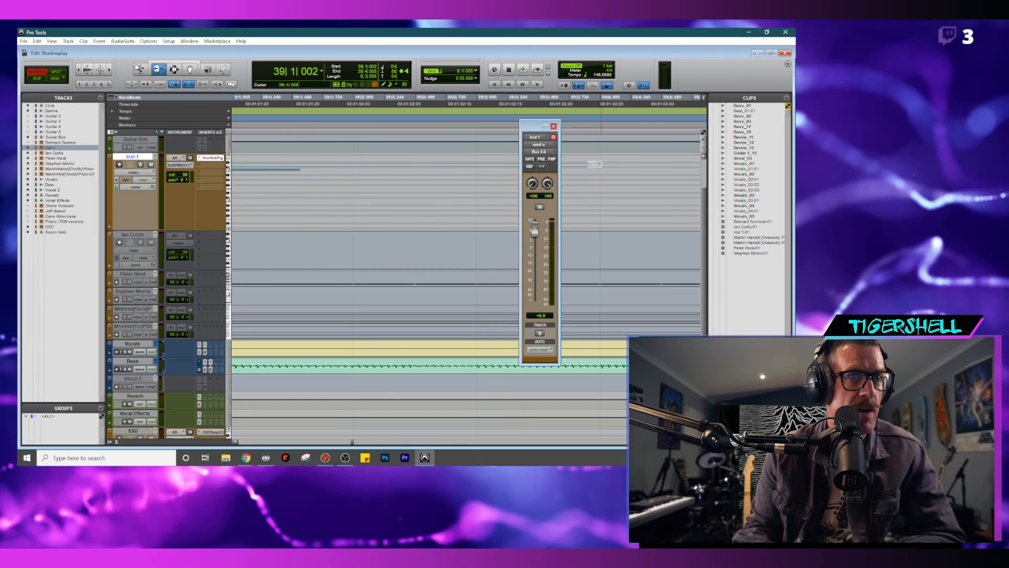
- Lengthen both Inst 1 notes to about beat 4 of bar 39 and listen to them
drag(294, 170, 595, 169)
key(space)
key(space)
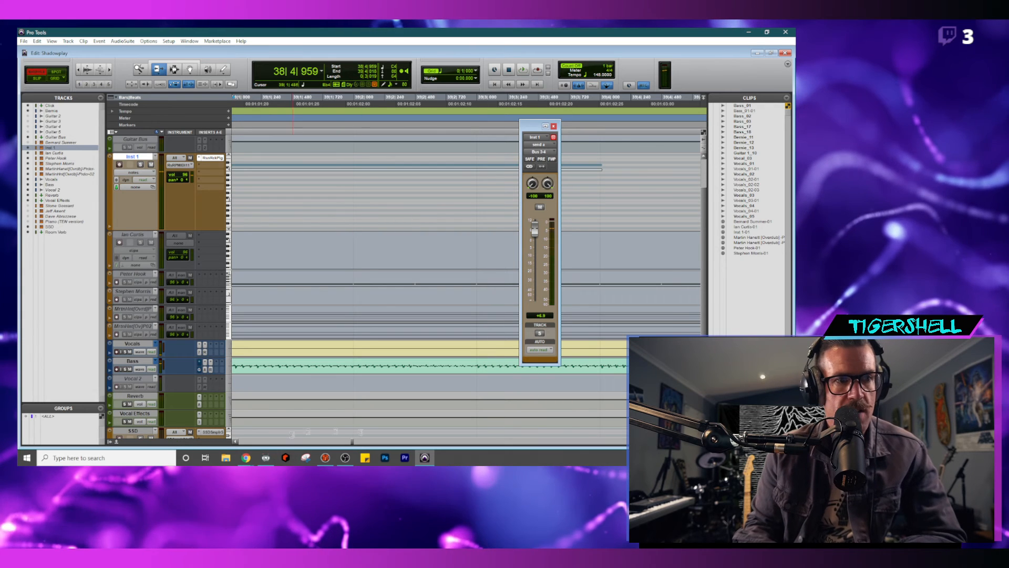
- Switch to Chrome and bring up the Joy Division reference video
click(245, 457)
click(252, 436)
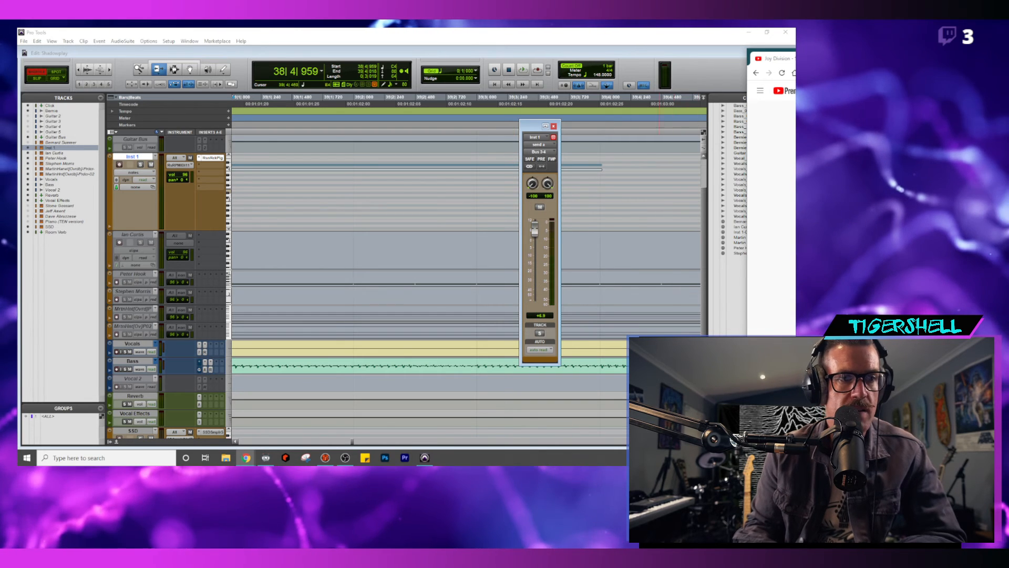
- Play back the lengthened Inst 1 notes from just before bar 39 and close the send window
click(235, 442)
click(235, 442)
click(236, 442)
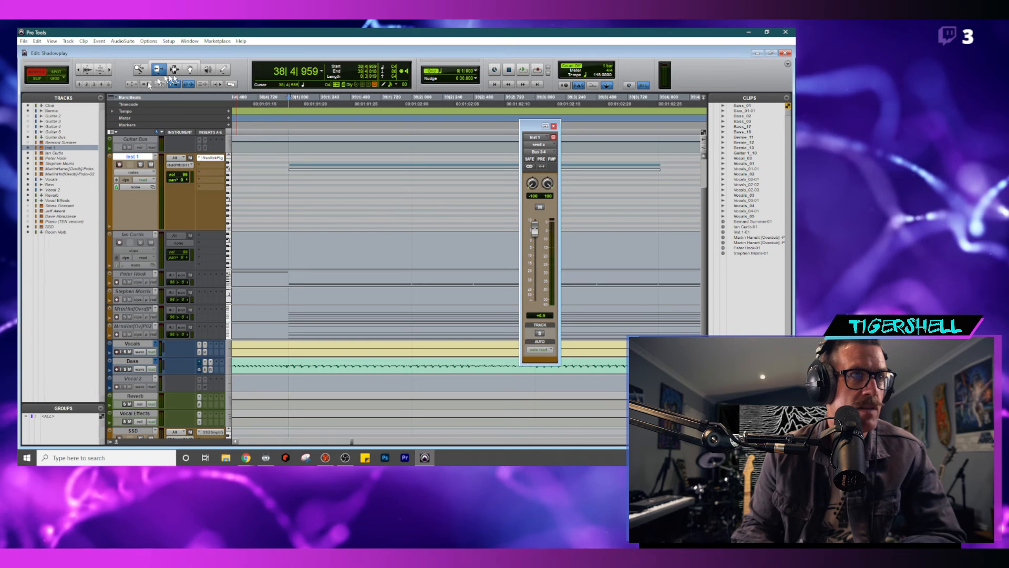
key(space)
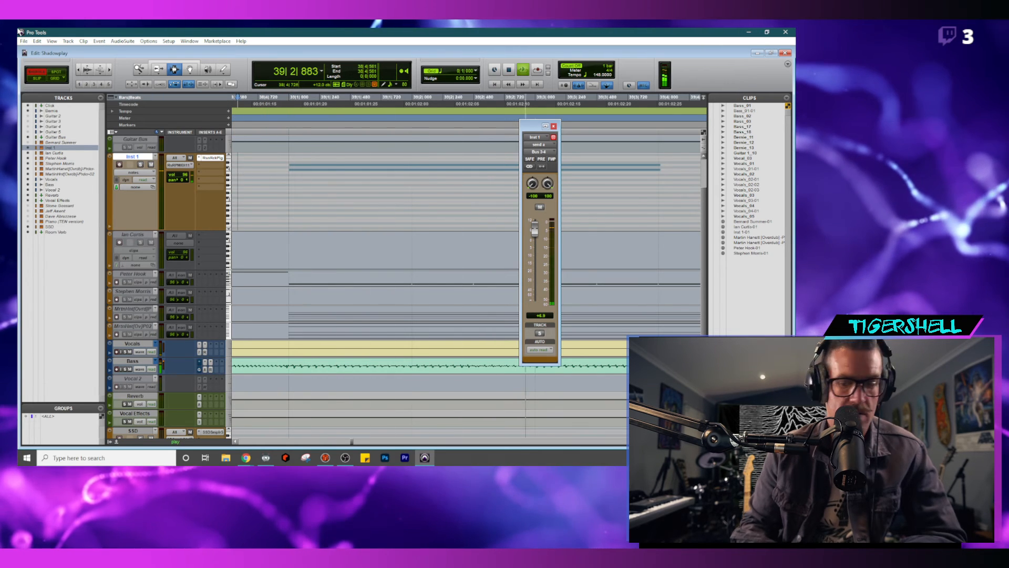
key(ctrl+bracketleft)
key(ctrl+bracketleft)
key(ctrl+bracketleft)
key(ctrl+bracketleft)
key(ctrl+bracketleft)
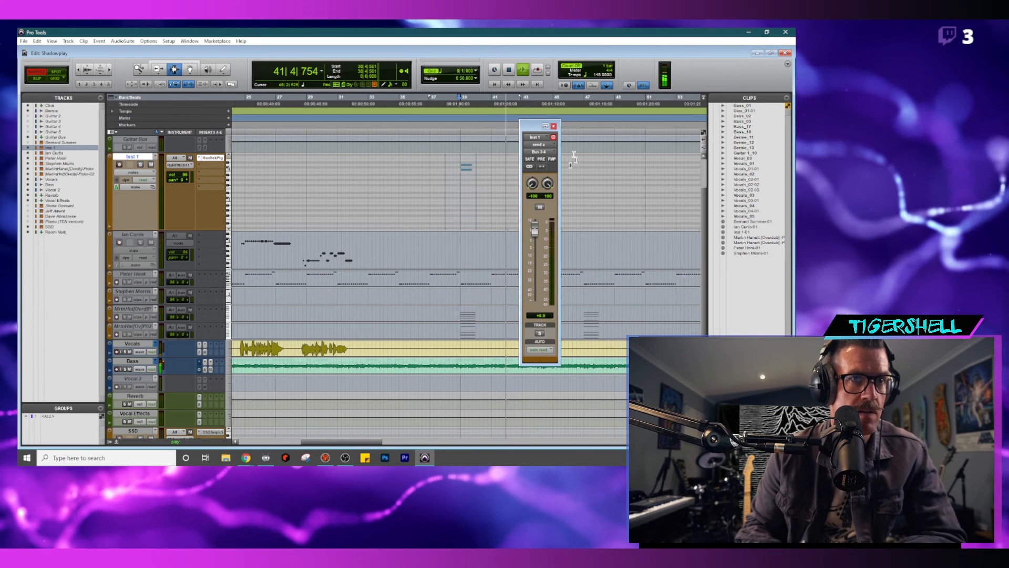
click(554, 127)
key(space)
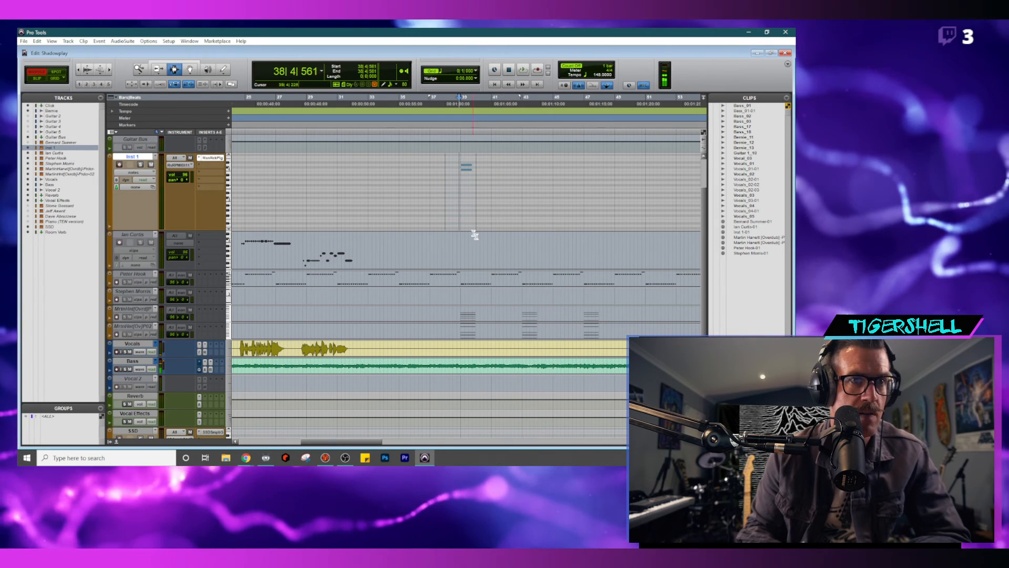
- Copy the Inst 1 note pair at bar 39, paste it at the overdub positions at bars 43 and 47, and audition it
drag(461, 177, 476, 177)
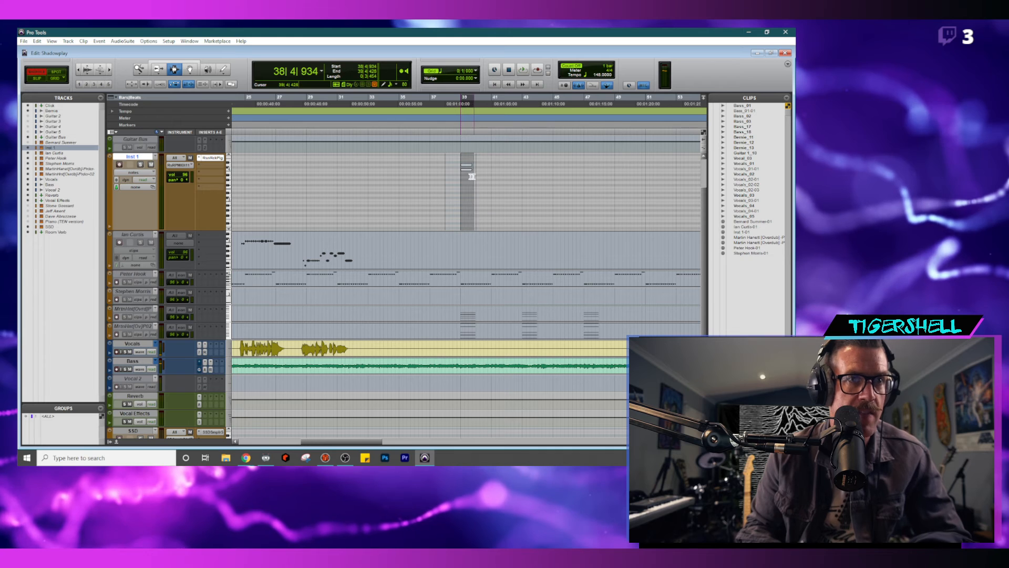
click(522, 169)
key(ctrl+v)
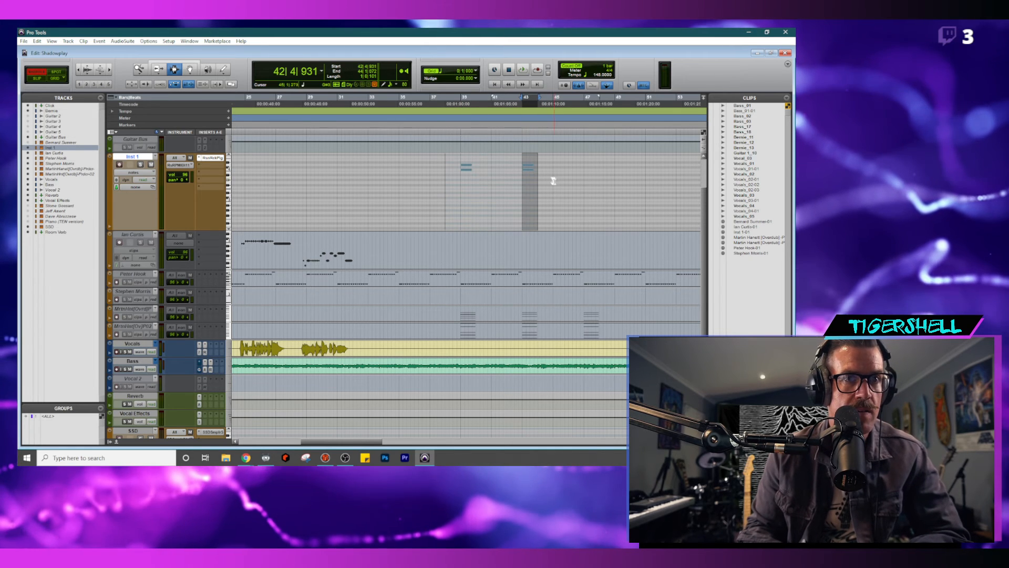
click(585, 172)
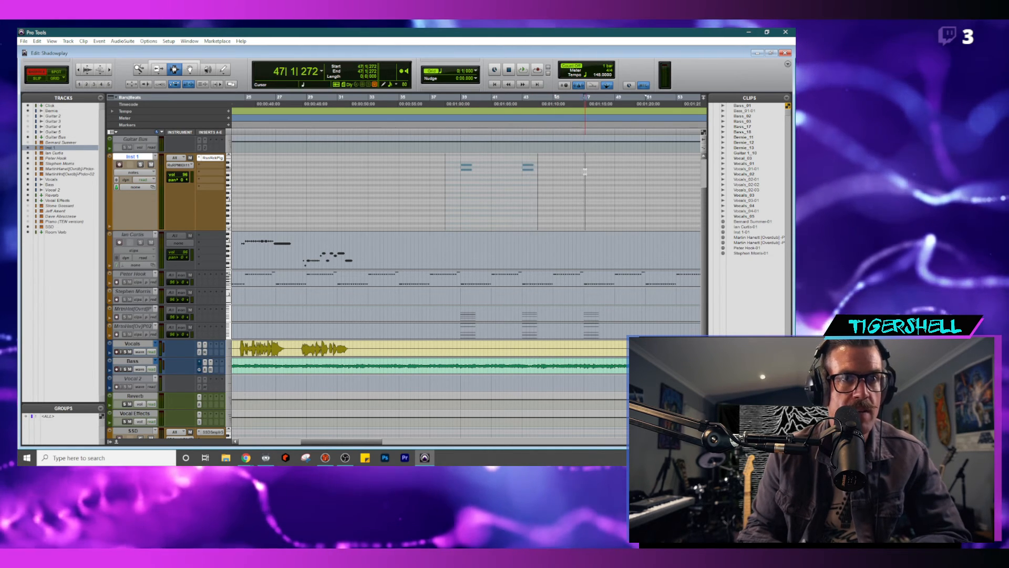
drag(584, 170, 600, 218)
key(space)
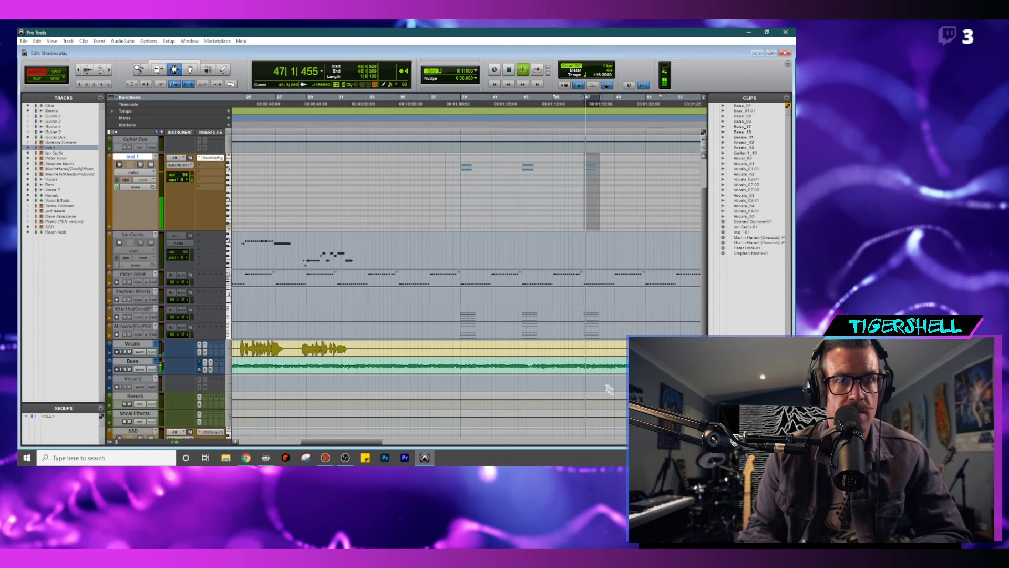
- Paste the note pair on Inst 1 at 54|4|923, where the overdub notes at bar 55 begin
drag(353, 443, 399, 445)
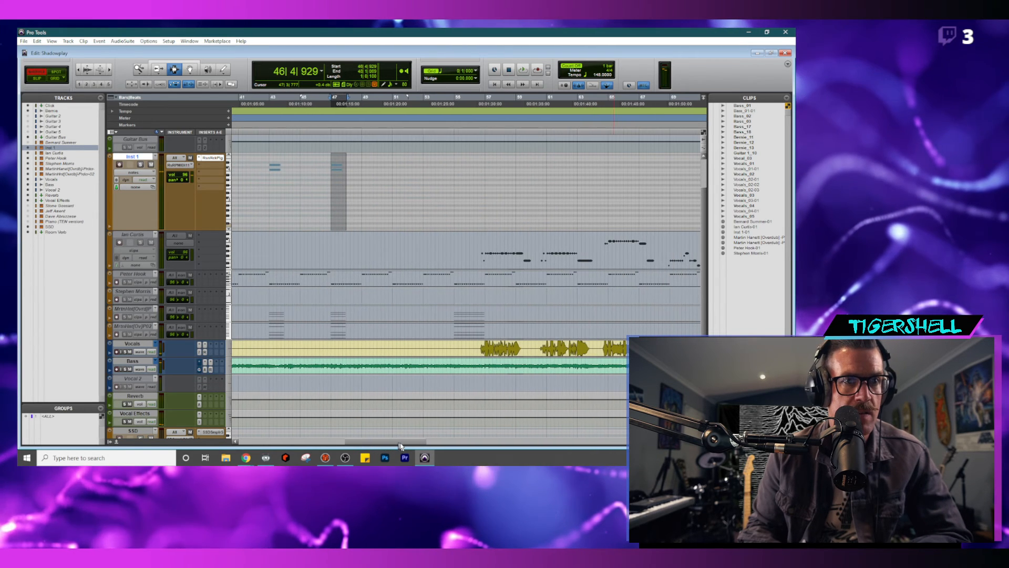
click(454, 173)
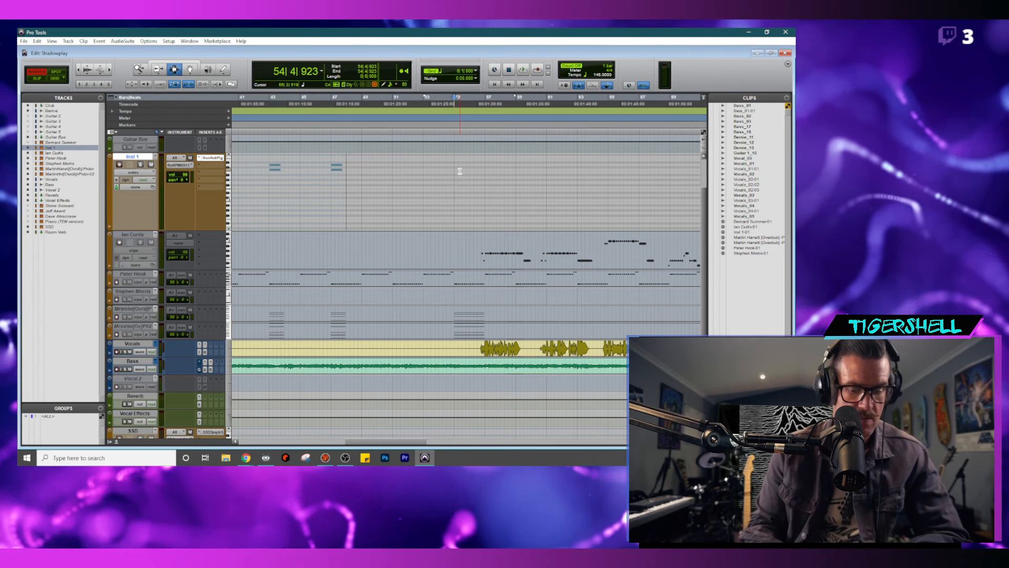
key(ctrl+v)
- Paste the note pair on Inst 1 at bars 107 and 111, redoing the second paste at 111|1|026
drag(399, 446, 544, 450)
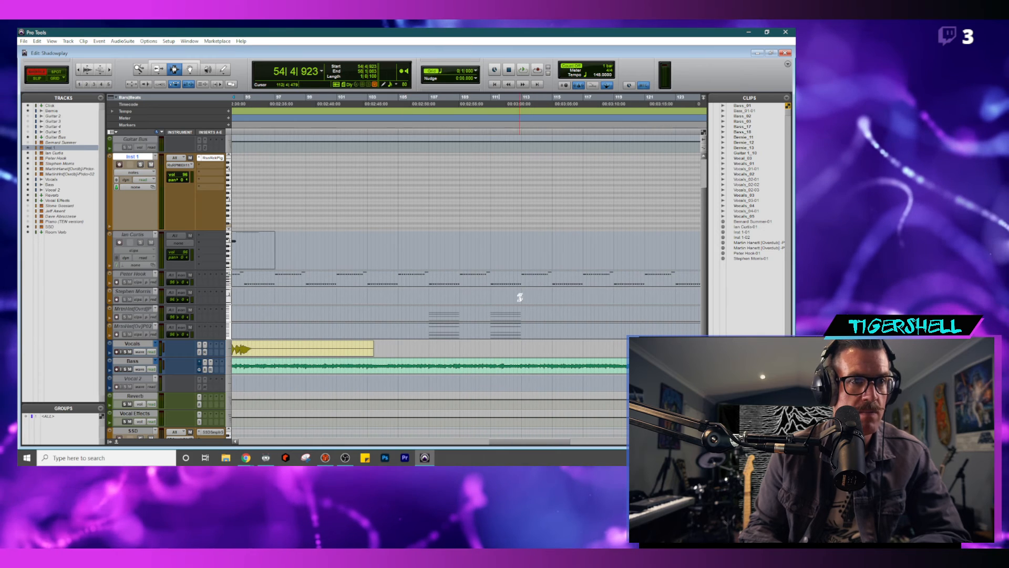
key(ctrl+v)
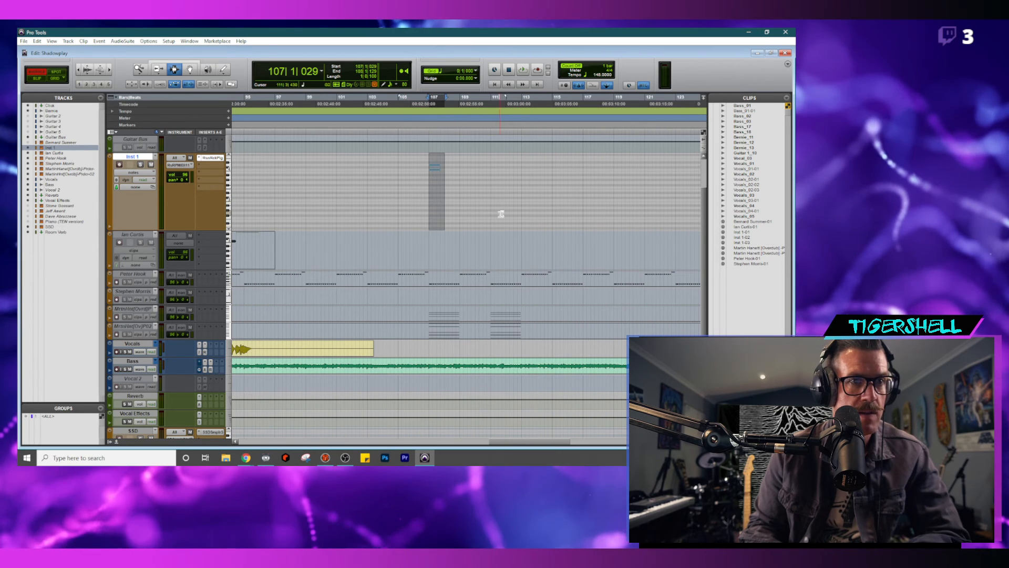
click(491, 196)
key(ctrl+v)
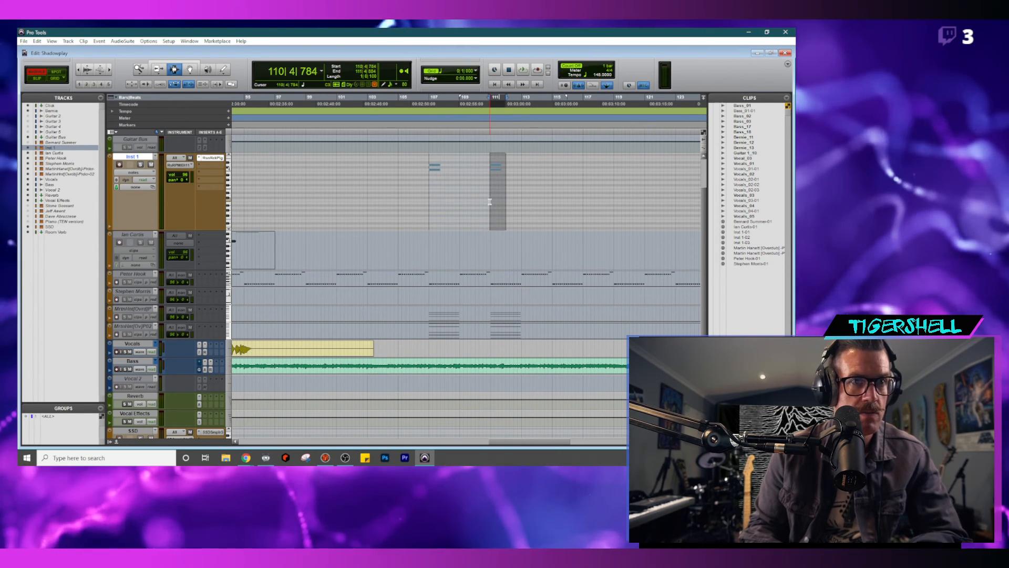
key(ctrl+z)
key(ctrl+v)
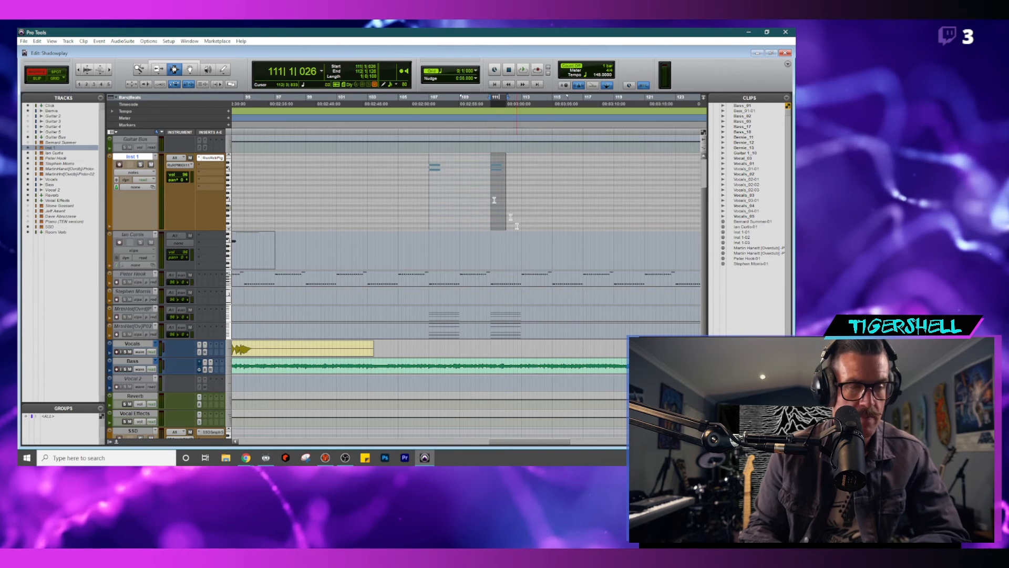
- Paste the note pair on Inst 1 at bar 131 in Grid mode and play back the ending from bar 129
drag(496, 446, 533, 443)
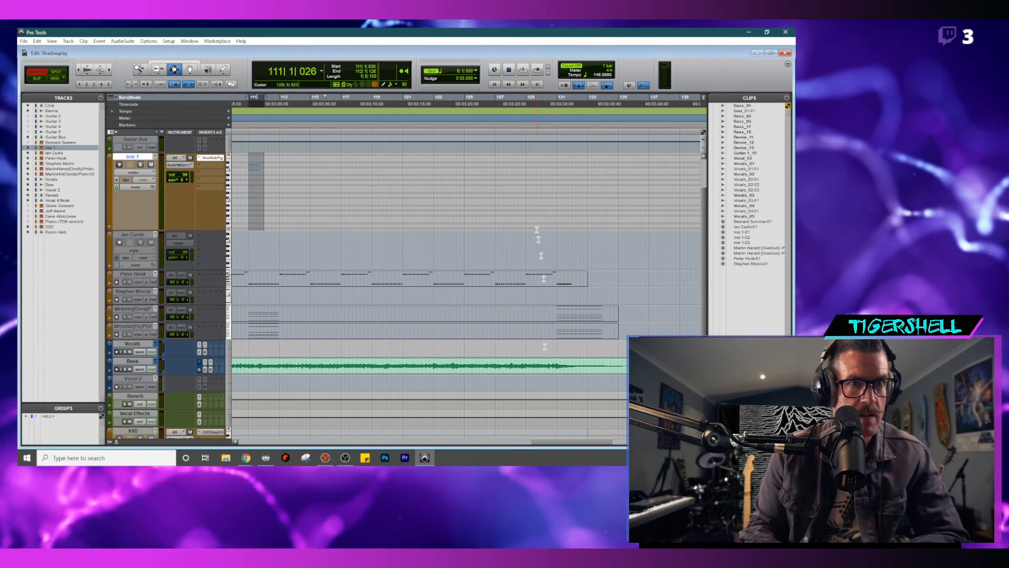
click(556, 198)
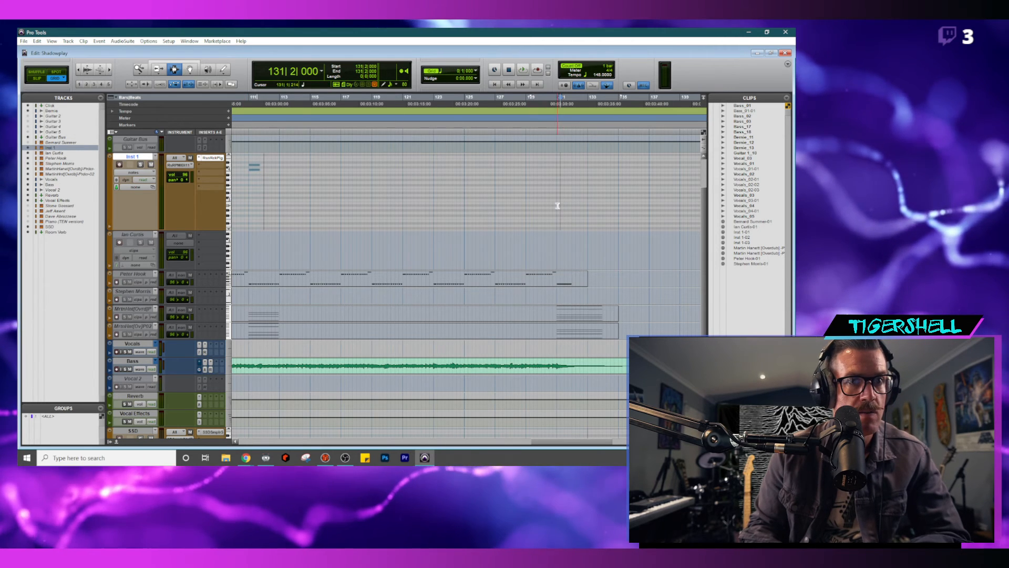
key(ctrl+v)
key(space)
click(530, 170)
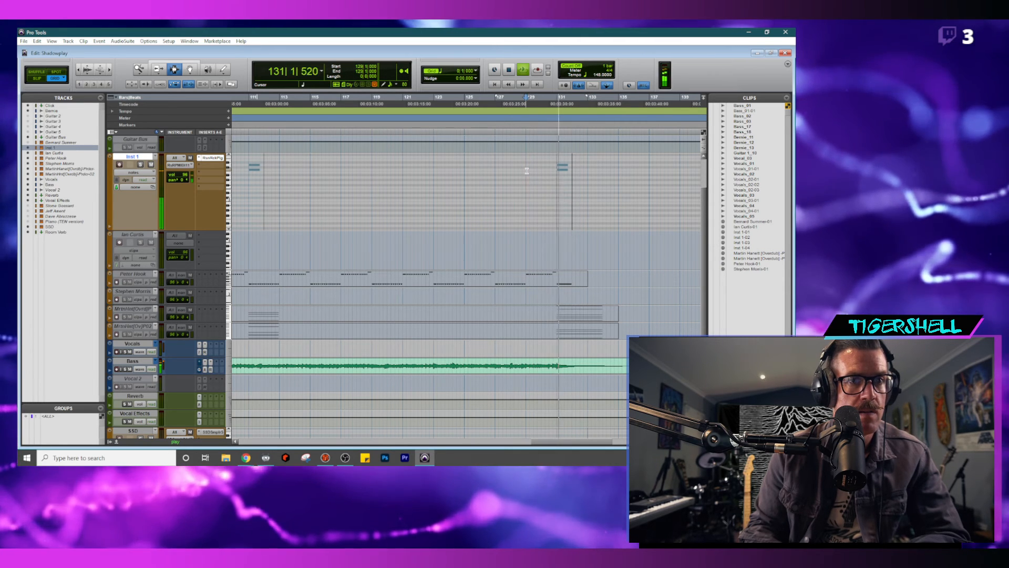
- Lower the Inst 1 handclap fader in the mix to about -6.4 dB
key(ctrl+equal)
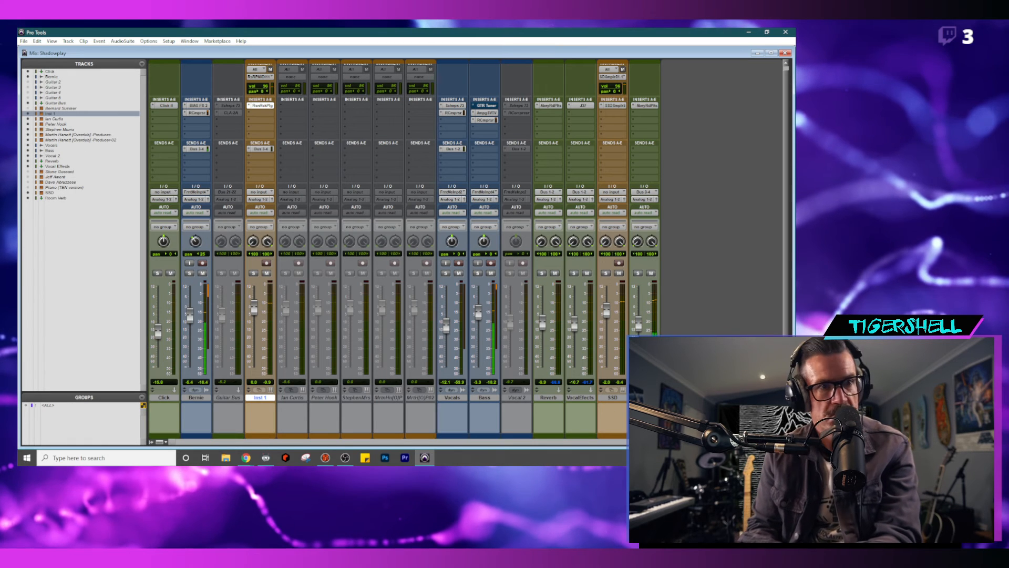
drag(606, 310, 608, 310)
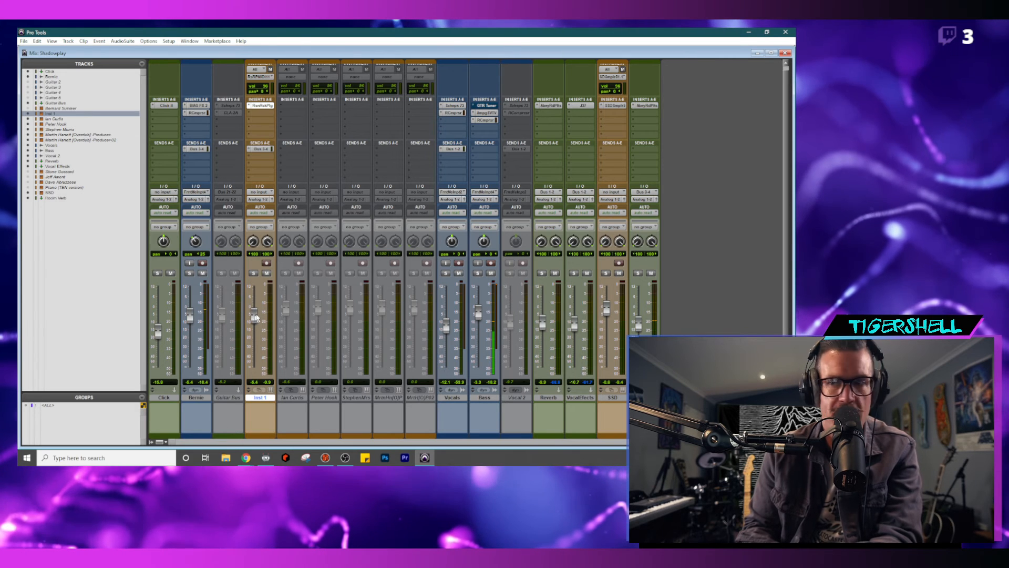
key(ctrl+equal)
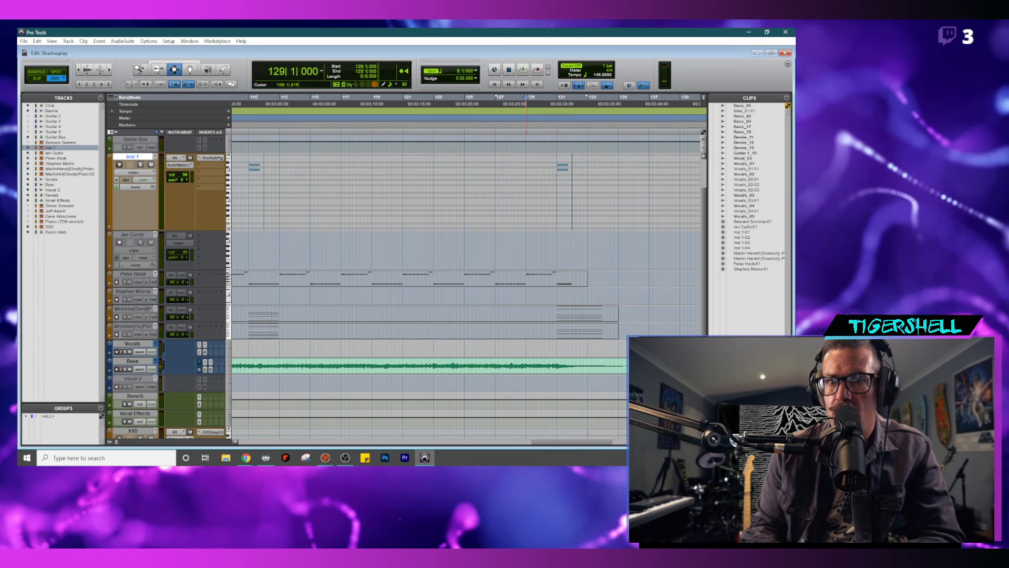
- Switch to the YouTube window in Chrome to compare with the original Joy Division track, and return to Pro Tools
key(alt+Tab)
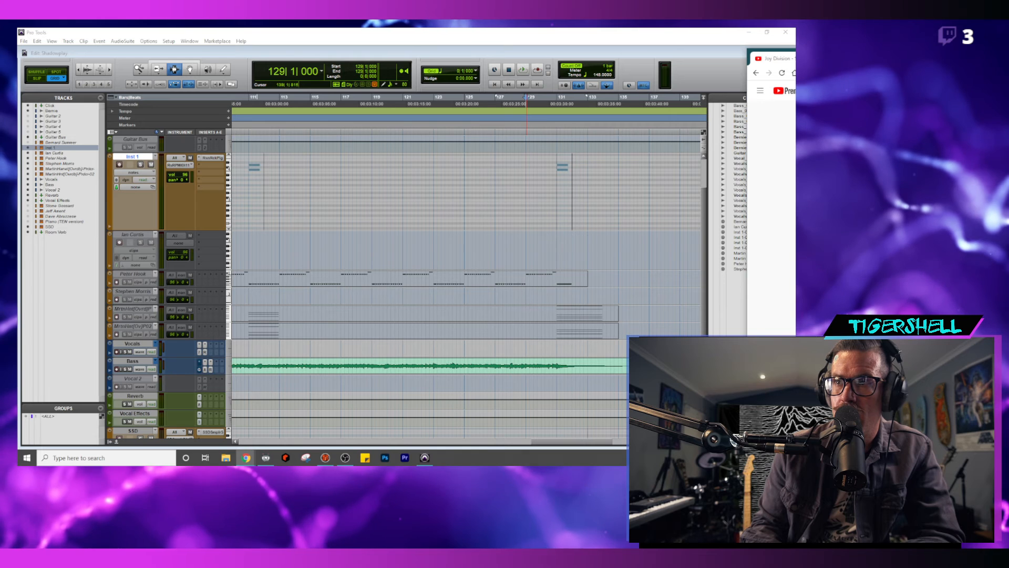
key(alt+Tab)
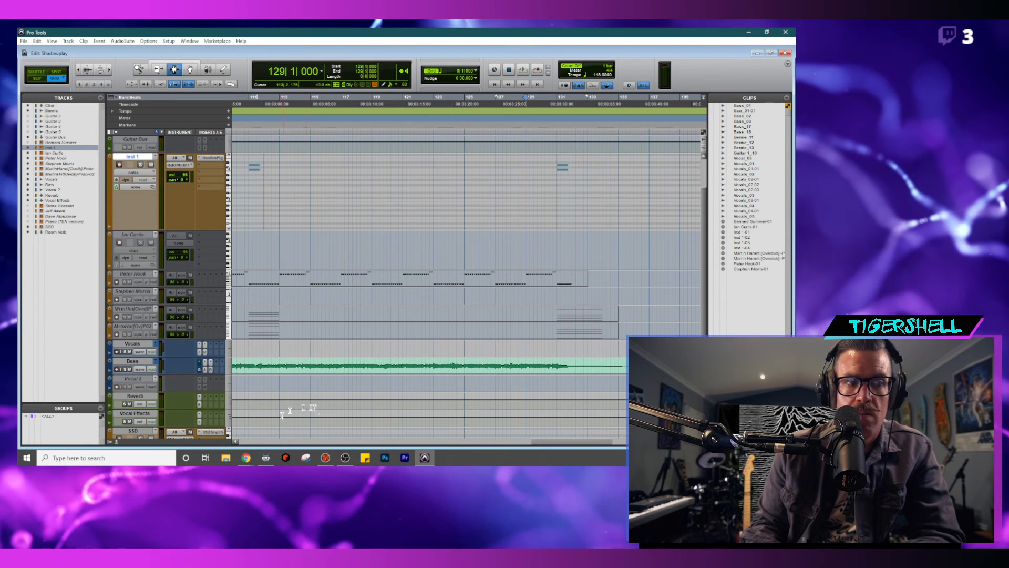
click(246, 458)
click(225, 424)
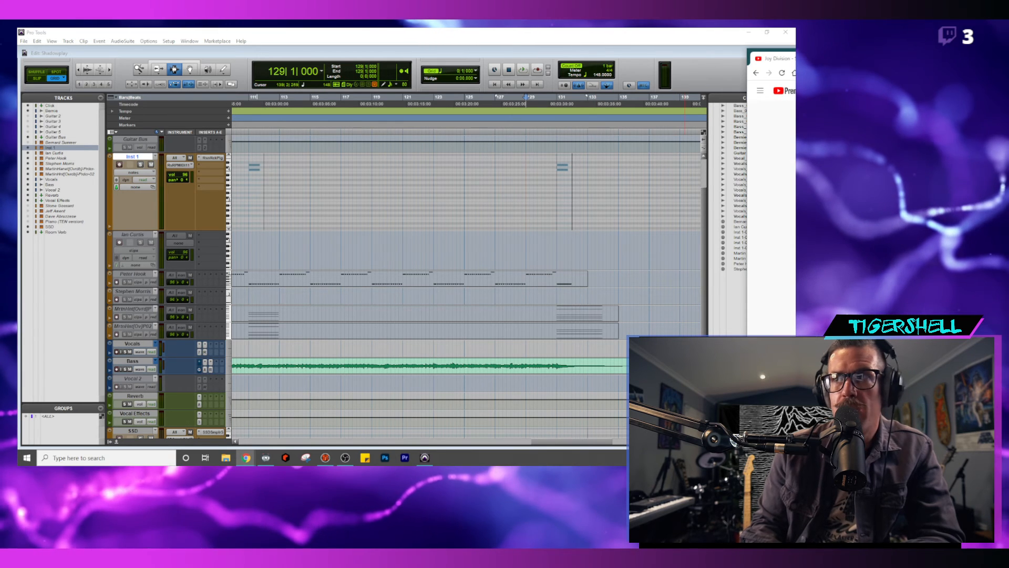
key(alt+Tab)
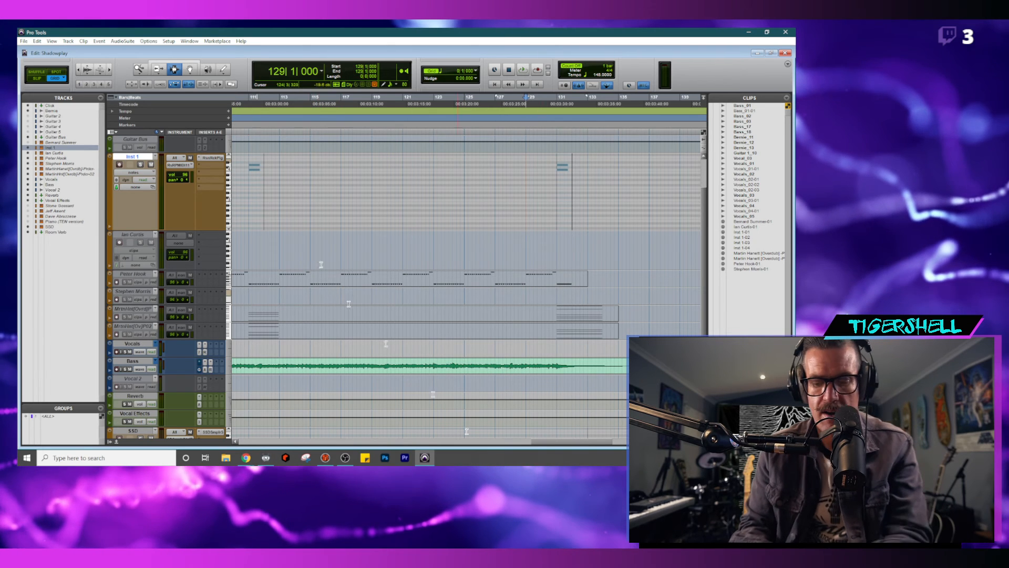
- Play back the final section from 112|2|000 to check the SSD drum track's level in the mix
key(ctrl+equal)
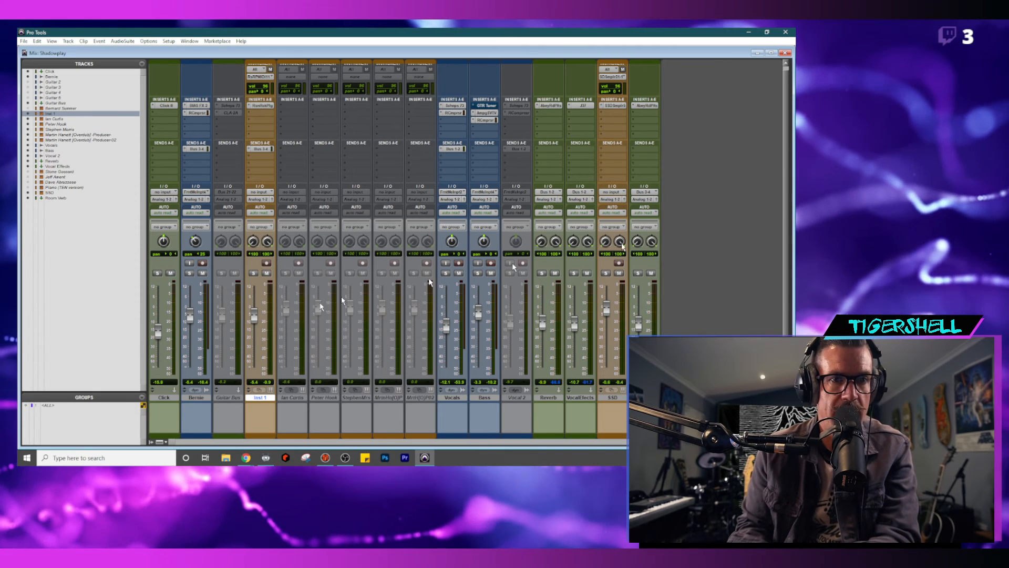
key(space)
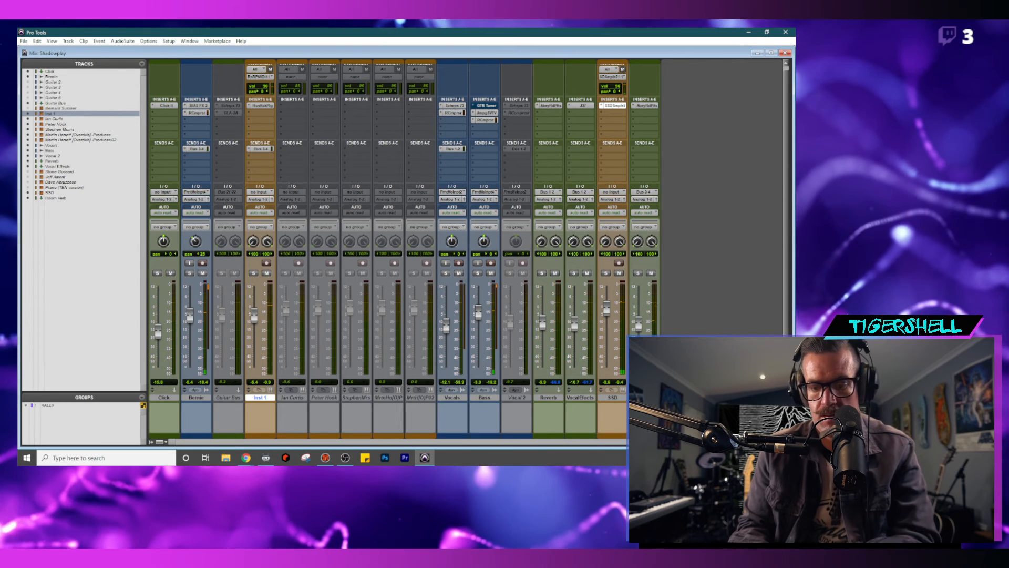
key(ctrl+equal)
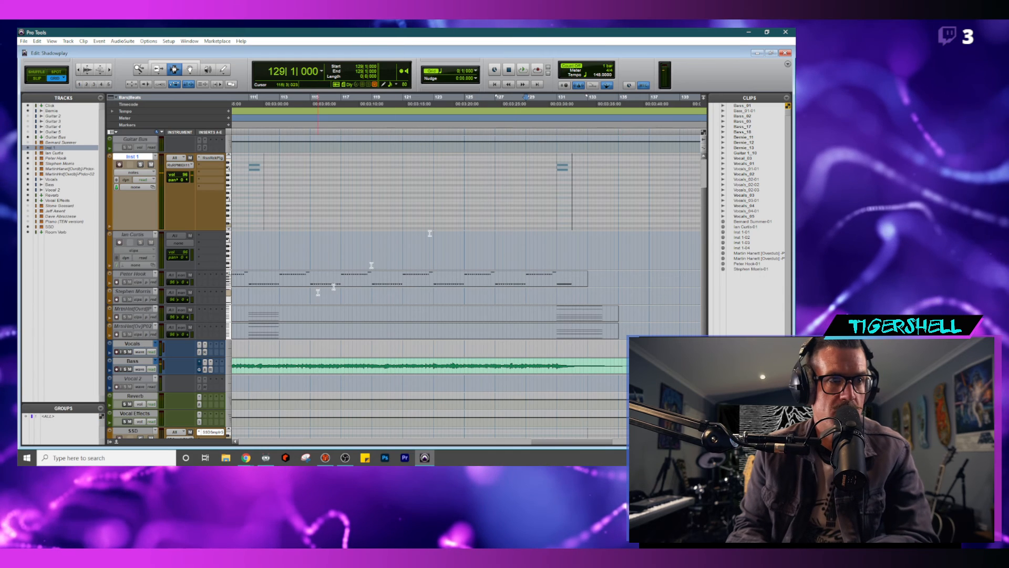
scroll(323, 210, down, 5)
scroll(277, 200, up, 1)
click(276, 214)
key(space)
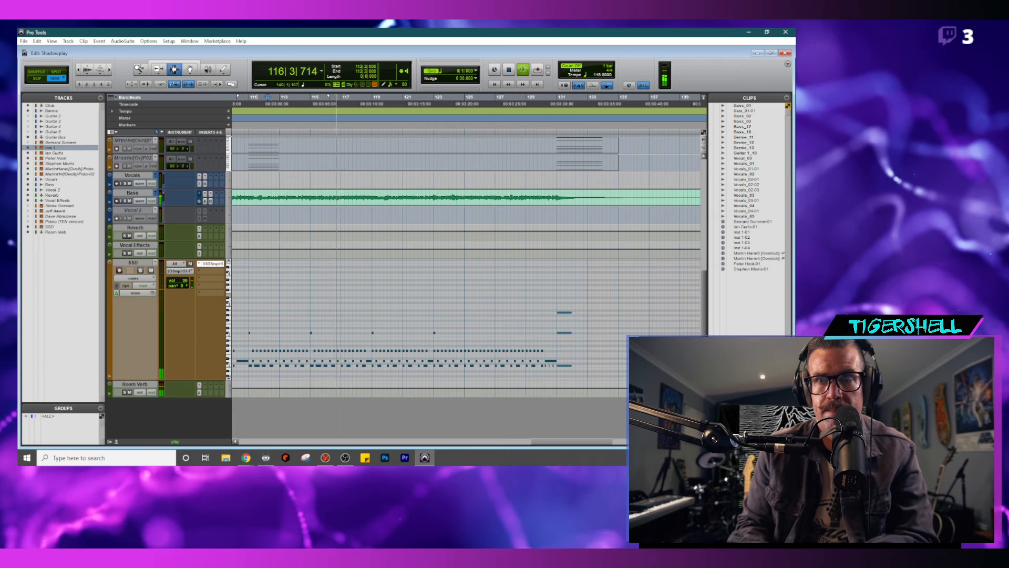
- Raise the SSD drum track's fader to about +2.1 dB during playback, stop at the ending, and save the session
key(ctrl+equal)
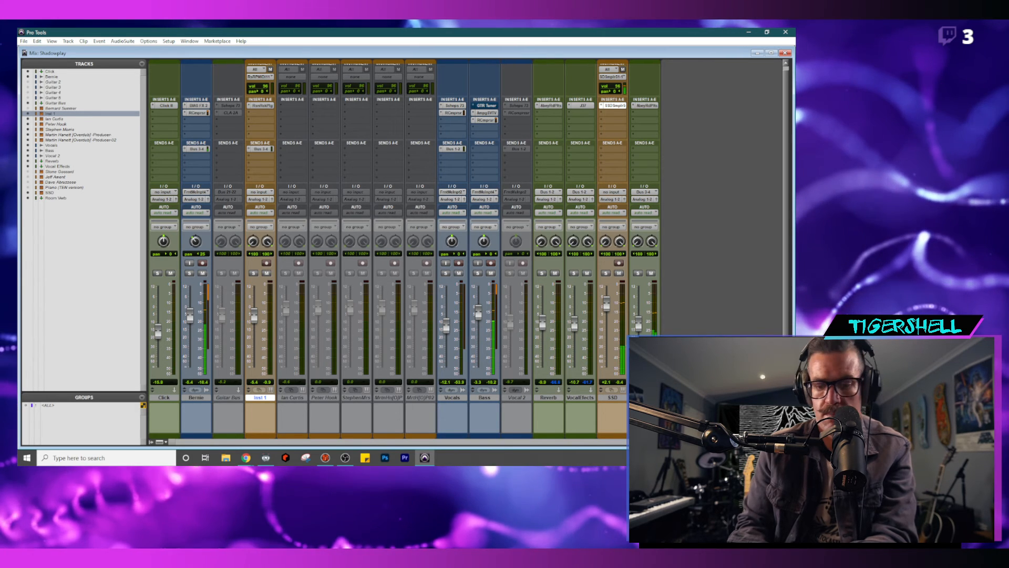
key(ctrl+equal)
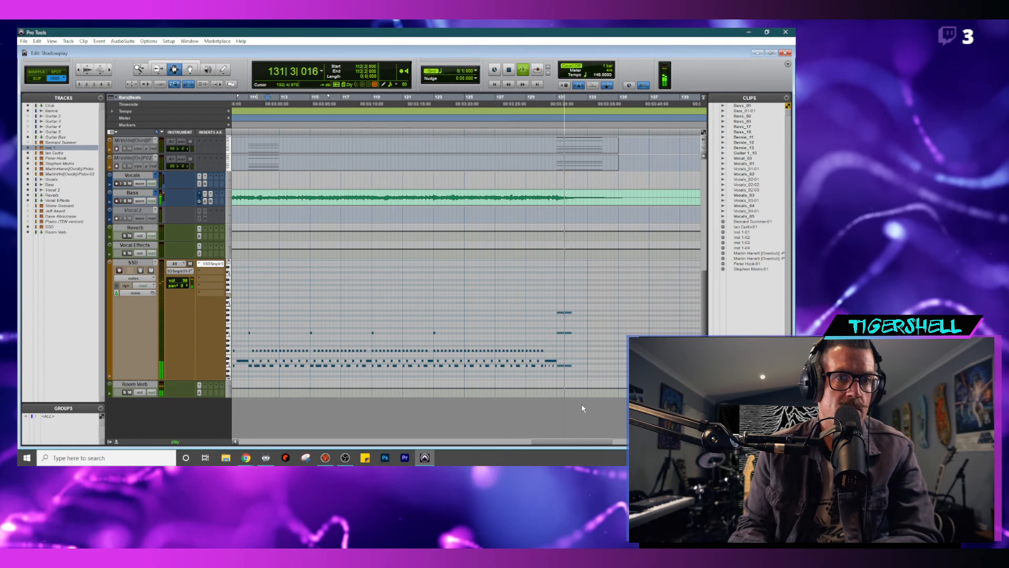
key(space)
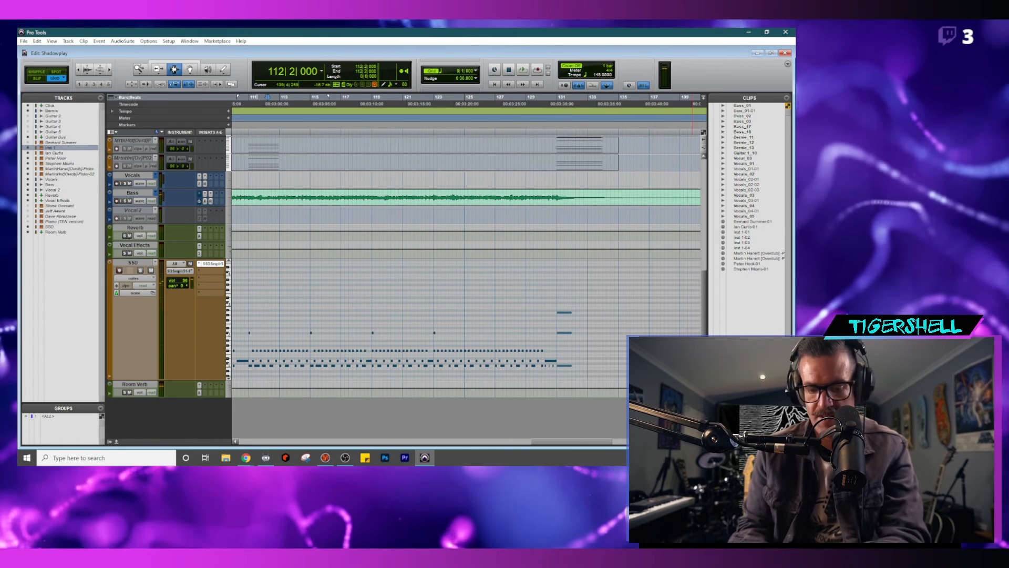
click(24, 41)
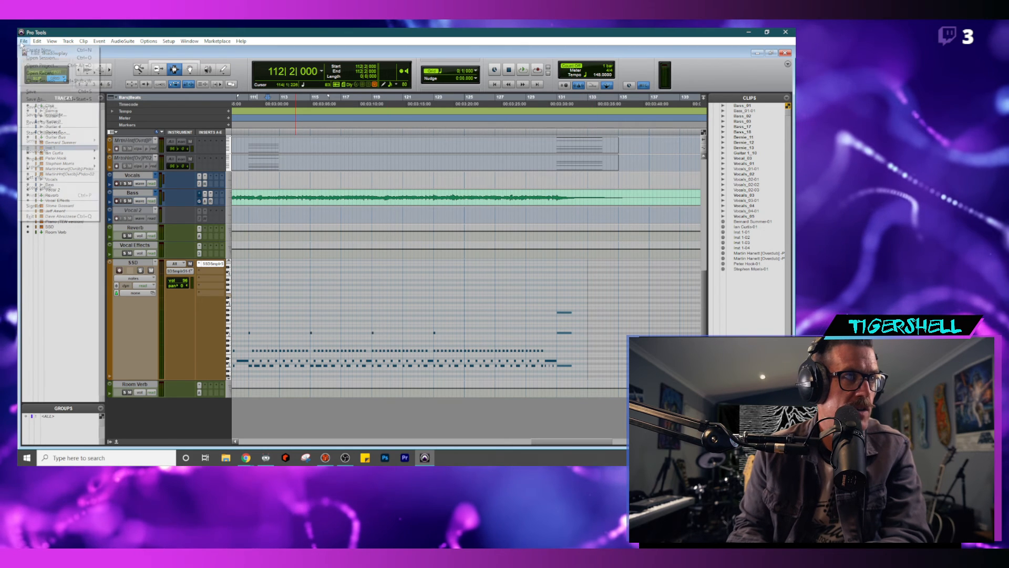
click(39, 96)
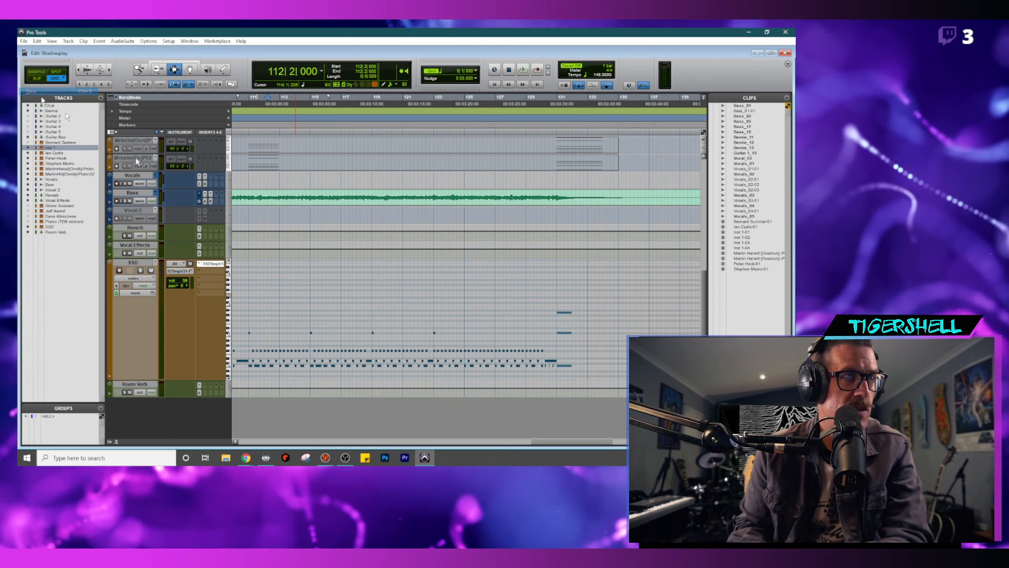
- Check the original recording again in the Chrome YouTube window, and switch back to Pro Tools
click(246, 458)
click(224, 423)
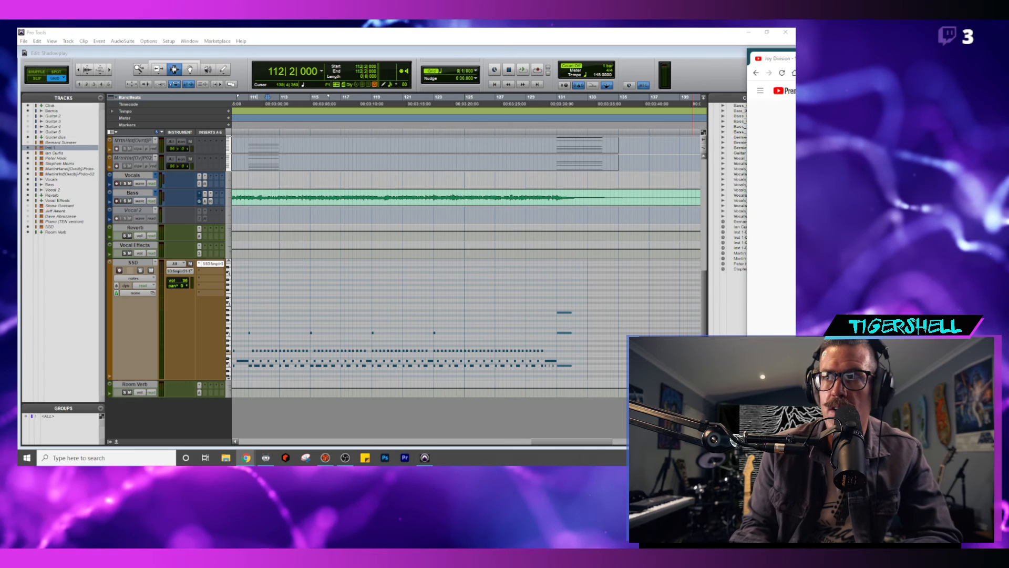
key(alt+Tab)
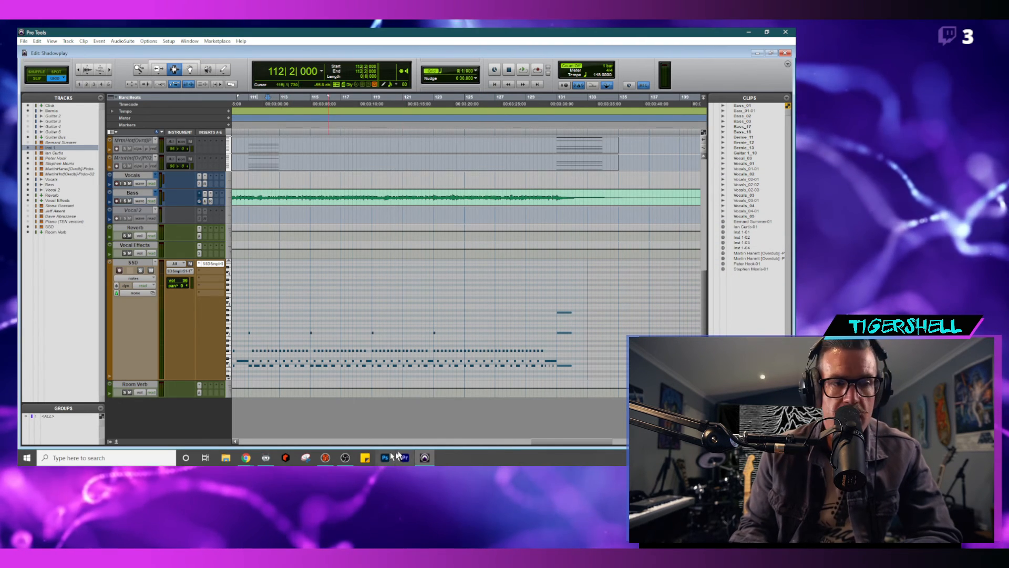
- Place the playback position at bar 15 and open the BIAS FX 2 plug-in on the Bernie guitar track
drag(540, 443, 245, 460)
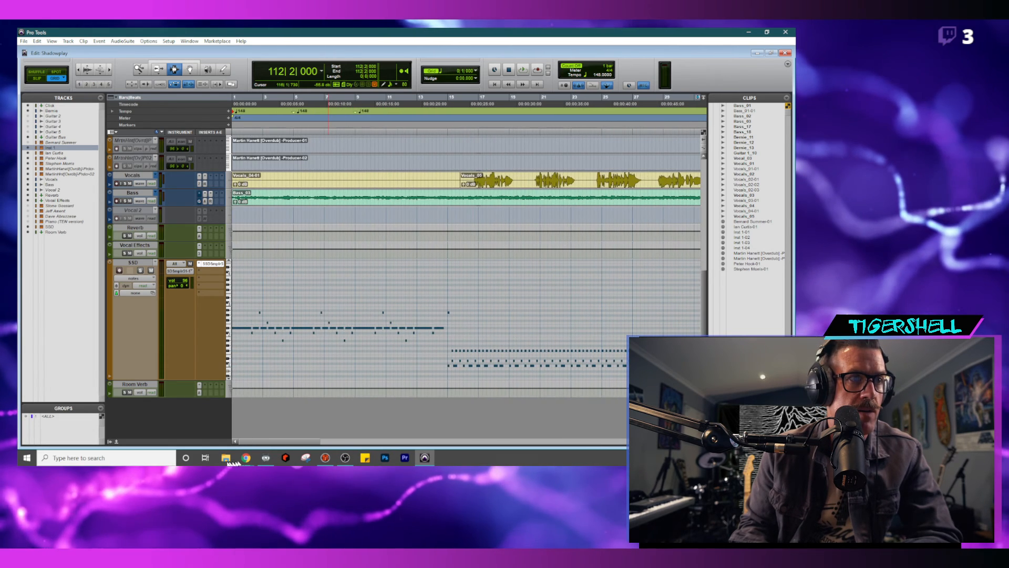
scroll(307, 269, up, 5)
scroll(316, 266, up, 1)
click(450, 194)
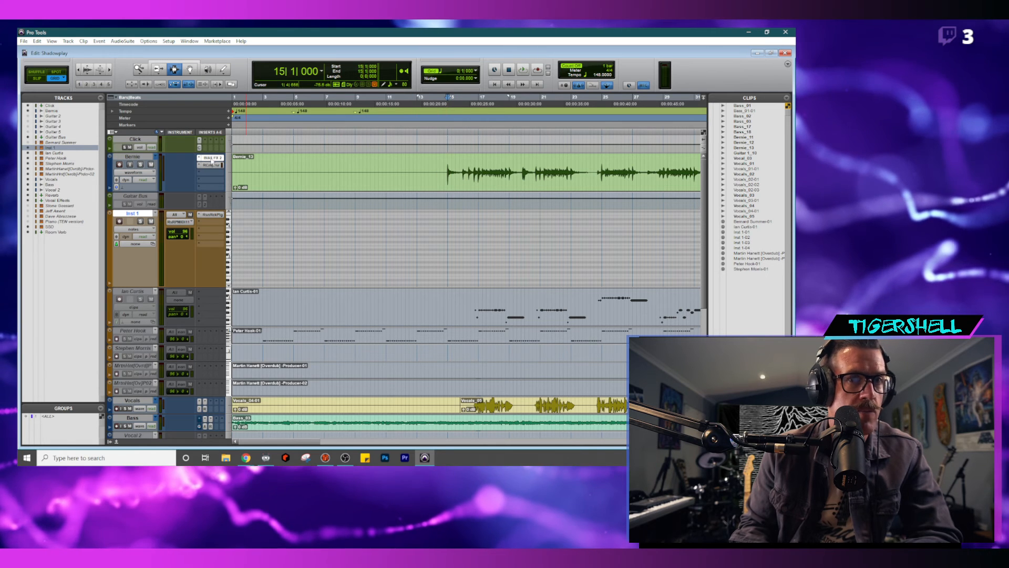
click(211, 158)
drag(428, 79, 336, 56)
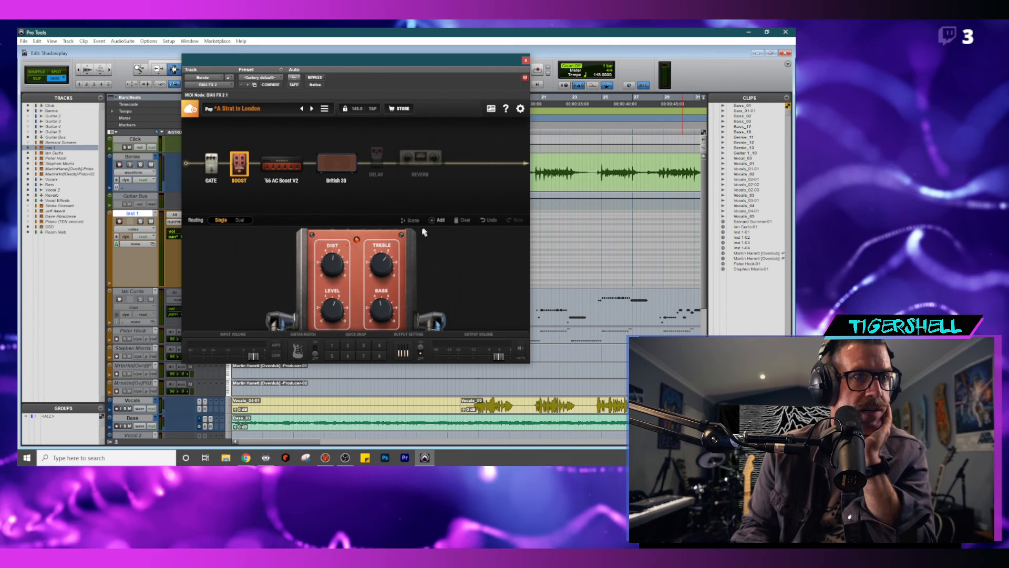
- Add a Uni-Vibe modulation pedal between the delay and reverb in the Bernie guitar's BIAS FX 2 signal chain
click(439, 221)
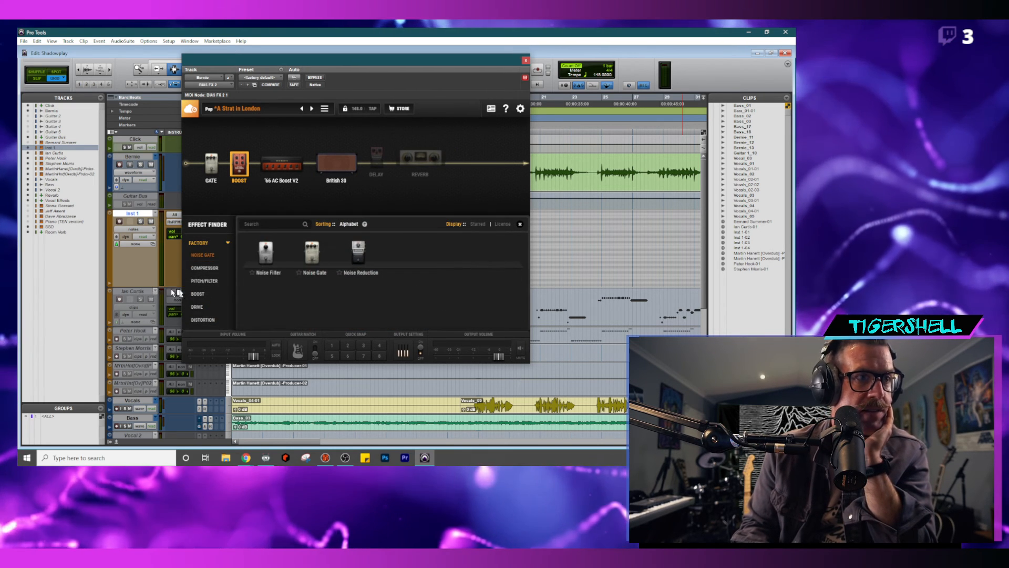
scroll(207, 298, down, 3)
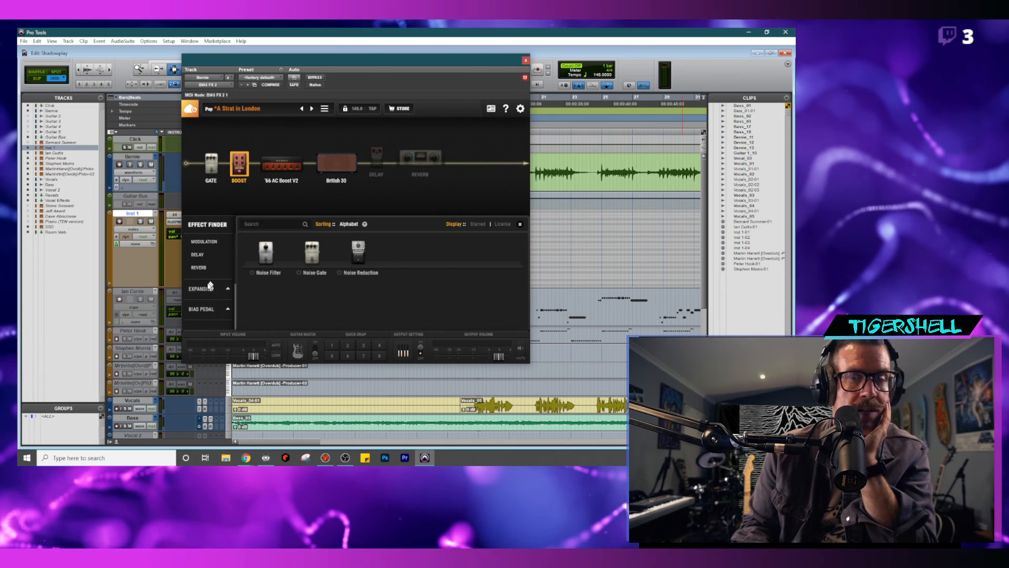
scroll(207, 279, up, 3)
scroll(207, 307, down, 4)
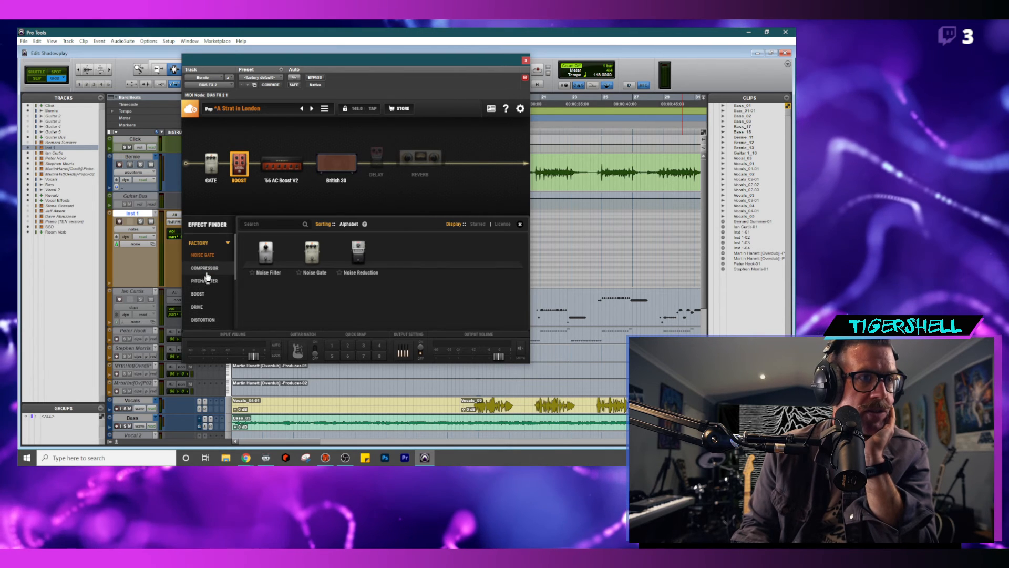
click(209, 245)
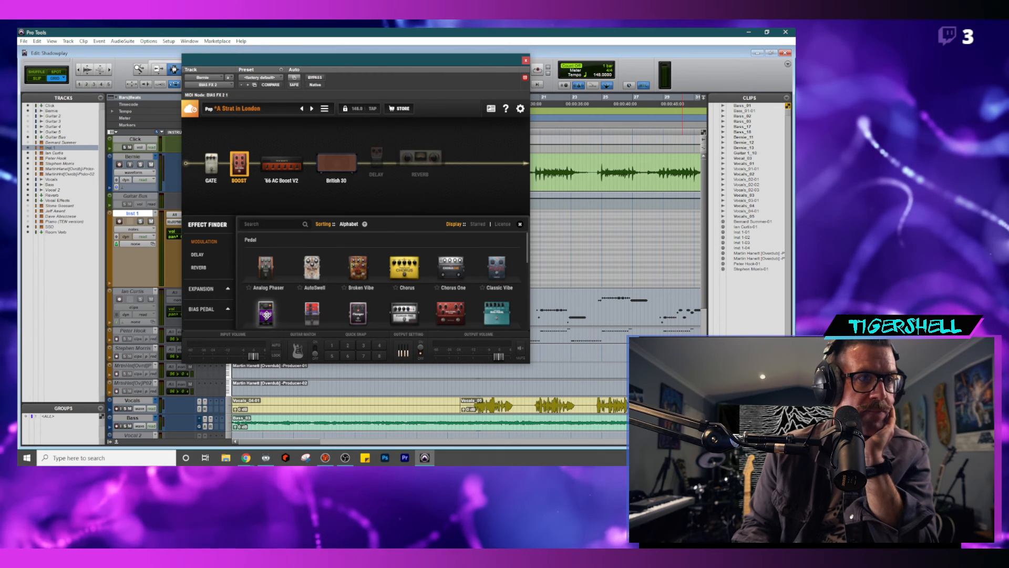
scroll(347, 307, down, 5)
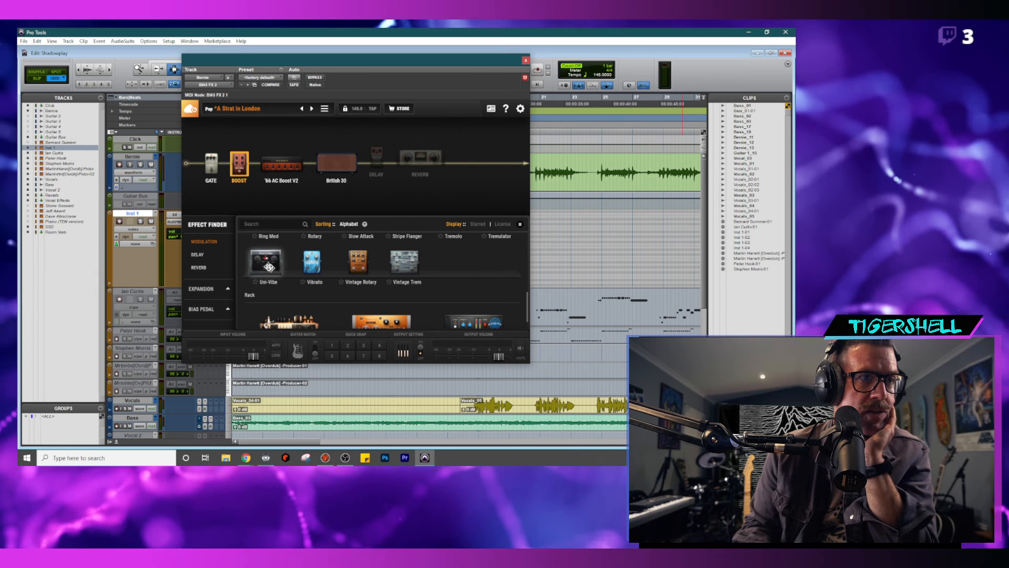
drag(270, 264, 409, 167)
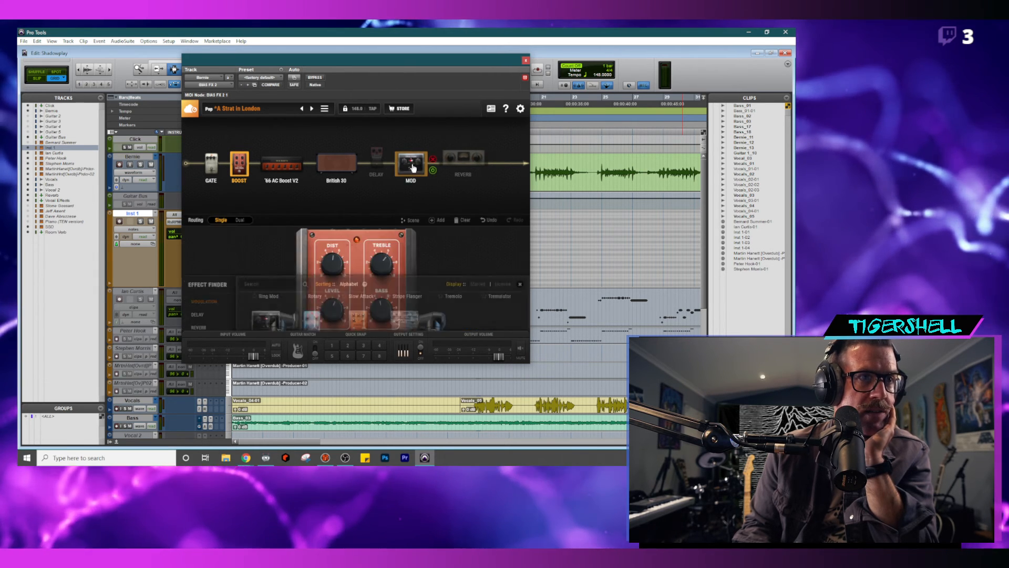
- Raise the Uni-Vibe's speed slightly and adjust its intensity while auditioning the guitar, and close the plug-in
click(410, 166)
click(410, 167)
scroll(416, 236, down, 3)
click(412, 168)
drag(414, 294, 415, 323)
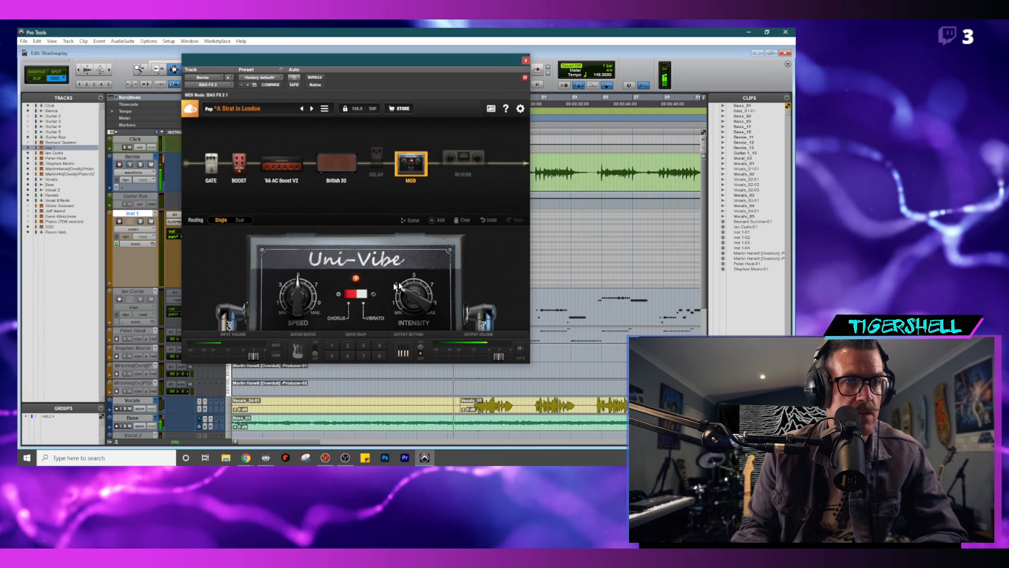
drag(414, 296, 413, 311)
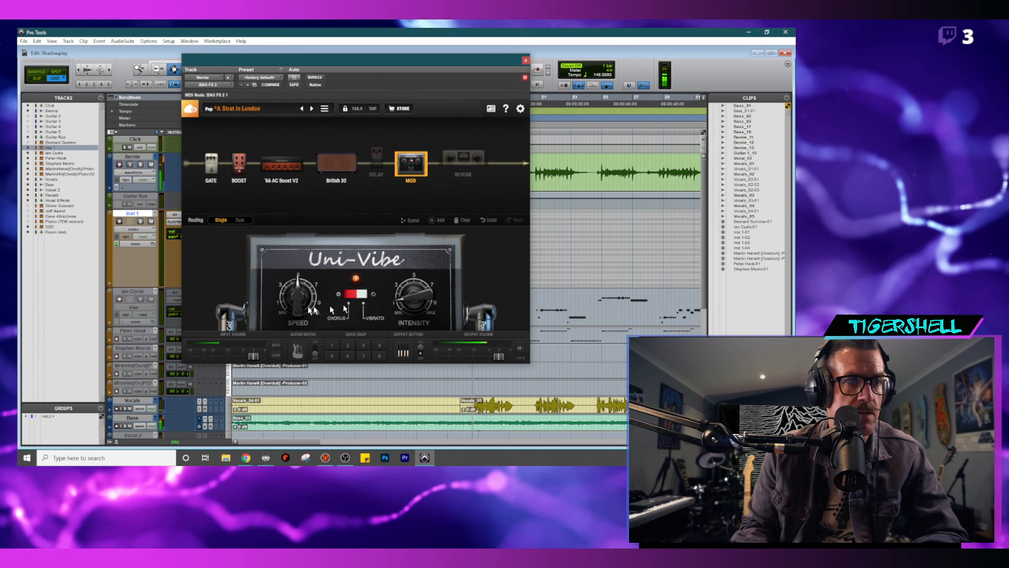
drag(300, 313, 307, 305)
drag(416, 304, 417, 304)
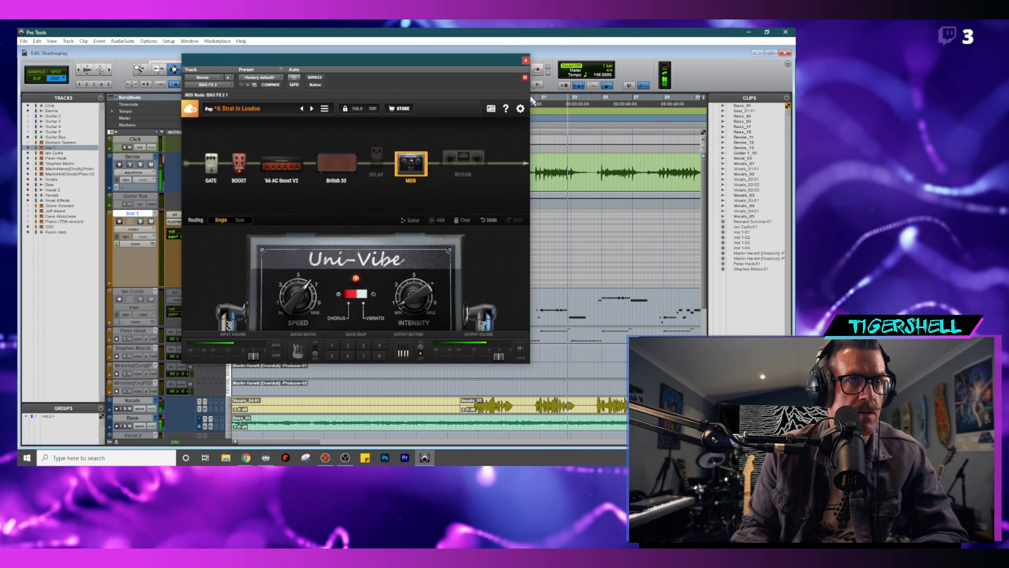
click(525, 60)
- Raise the Vocals fader to about -9.1 dB while listening to the full mix
key(ctrl+equal)
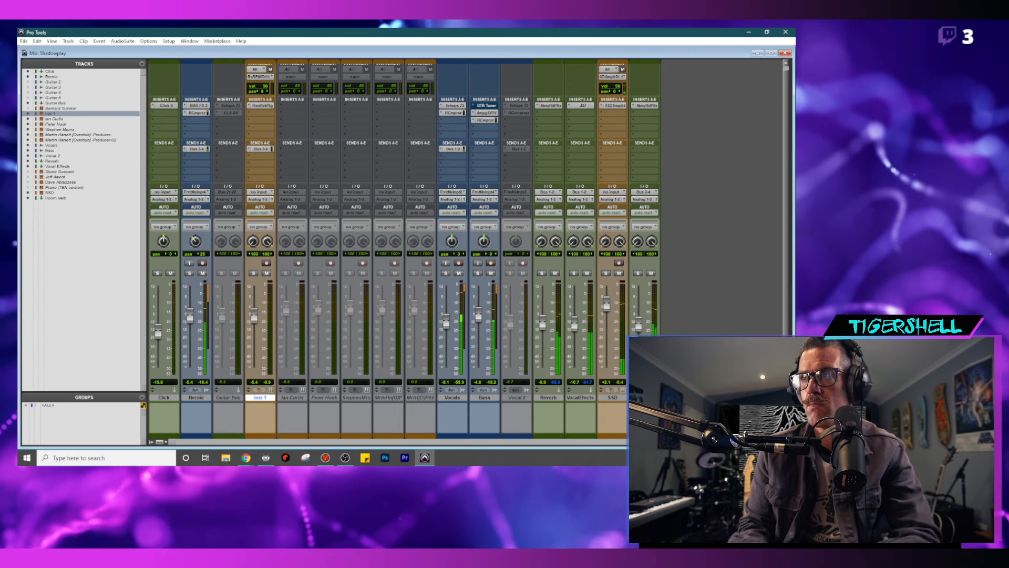
key(alt+Tab)
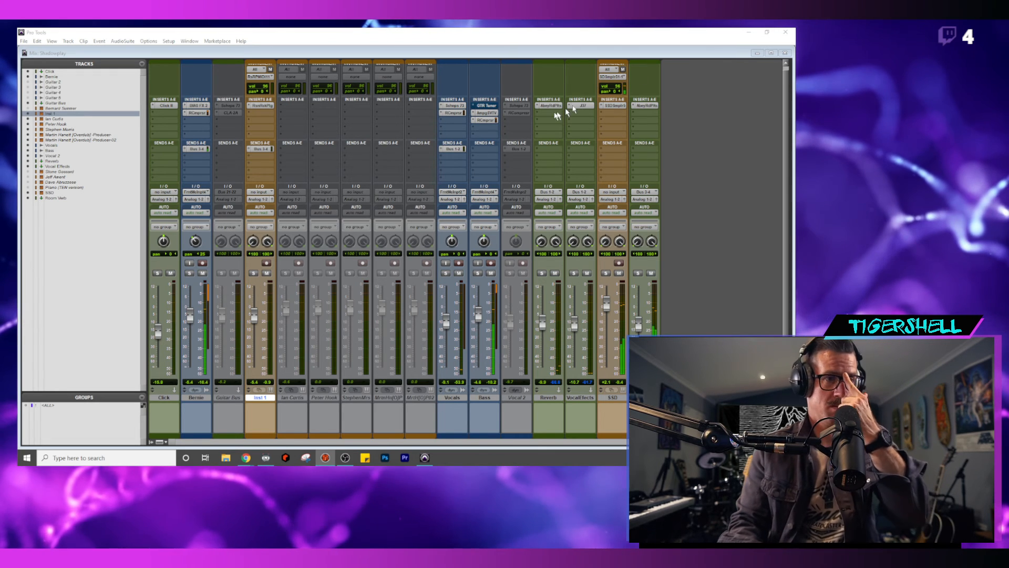
click(704, 203)
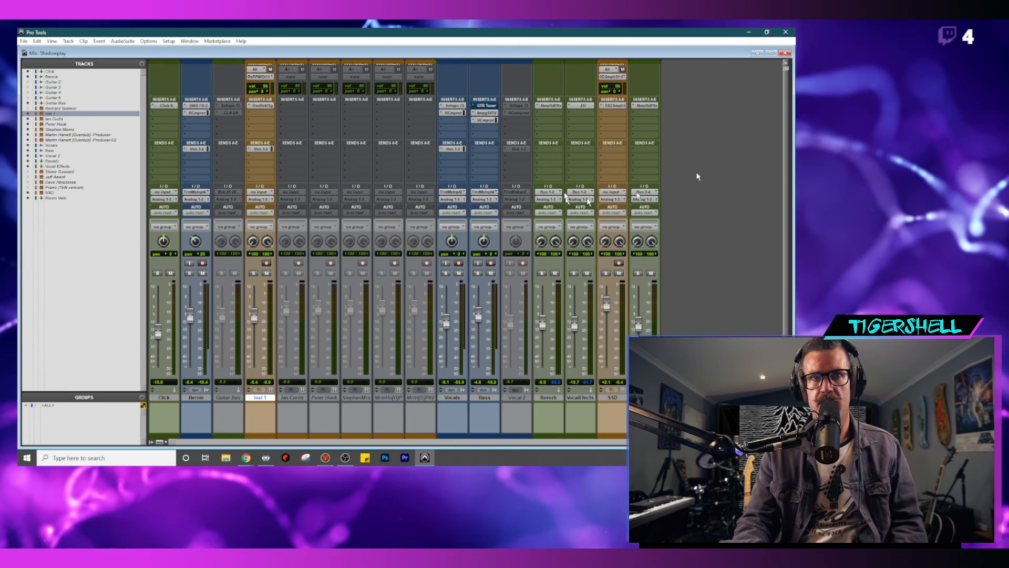
- Open the SSD5 drum sampler on the SSD track and show its Grooves library
click(612, 105)
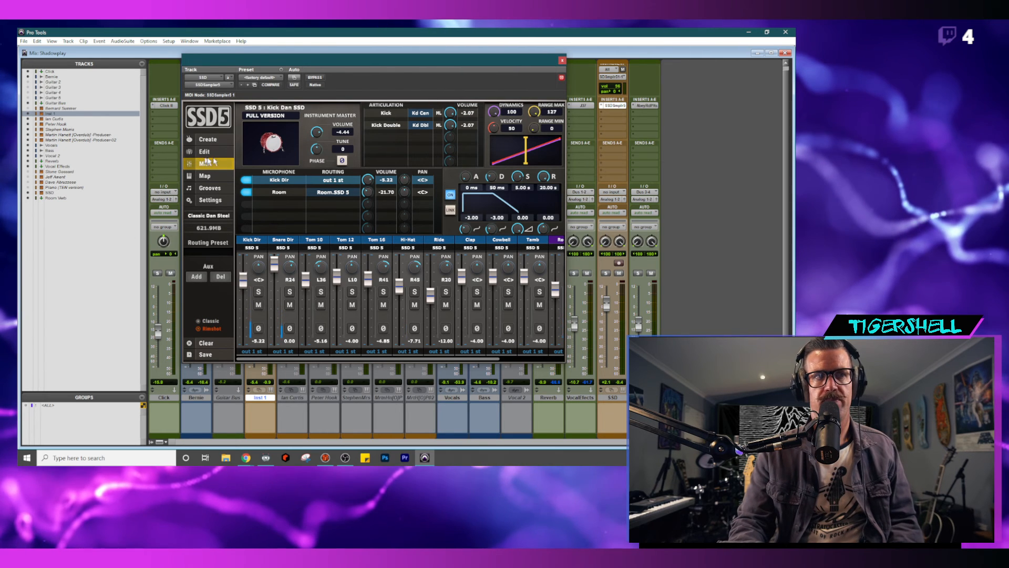
click(224, 191)
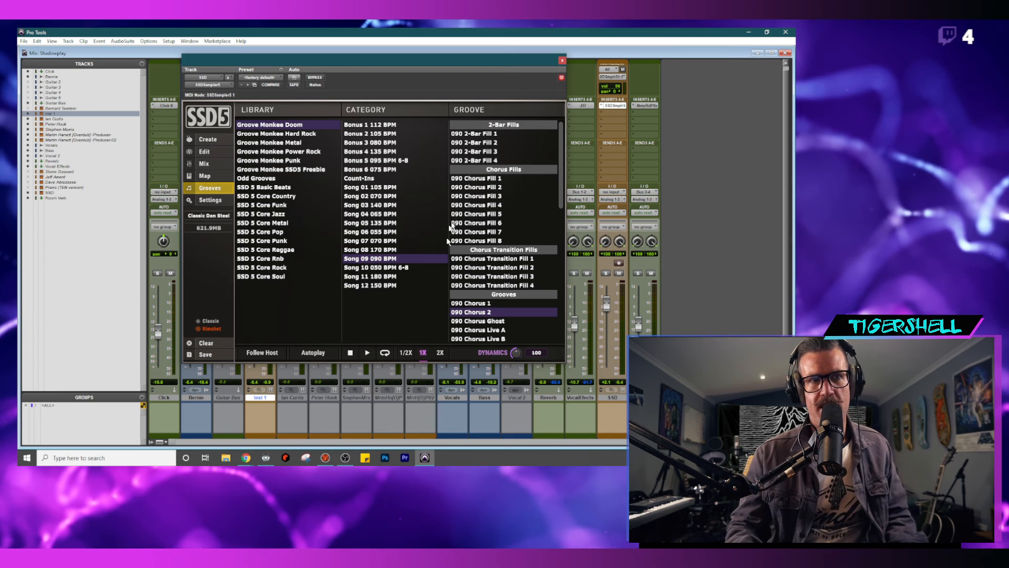
- Select the 090 Chorus Fill 1 groove, and audition the 090 Chorus 1 groove from the Groove Monkee Doom library
click(488, 179)
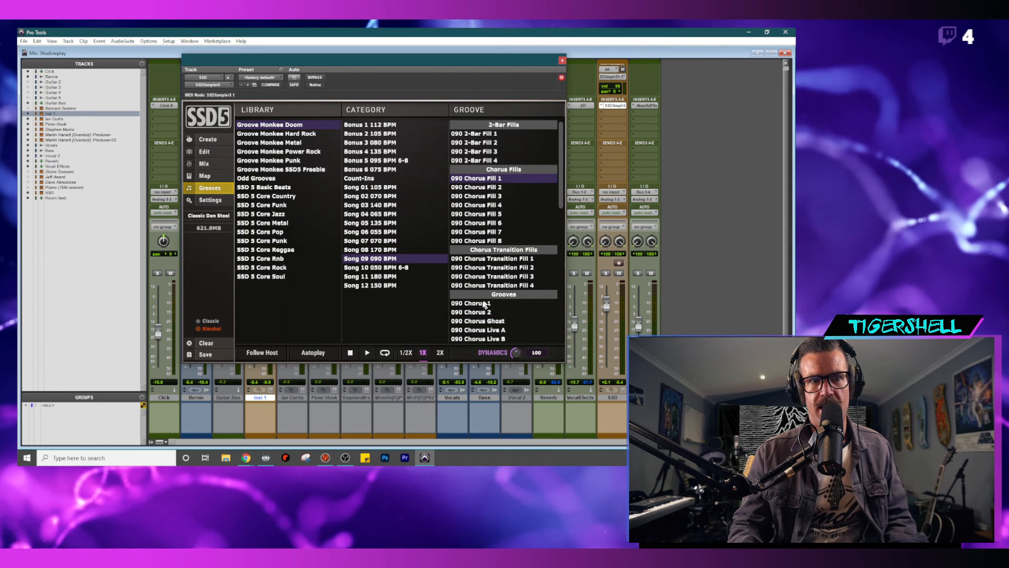
click(489, 303)
click(369, 352)
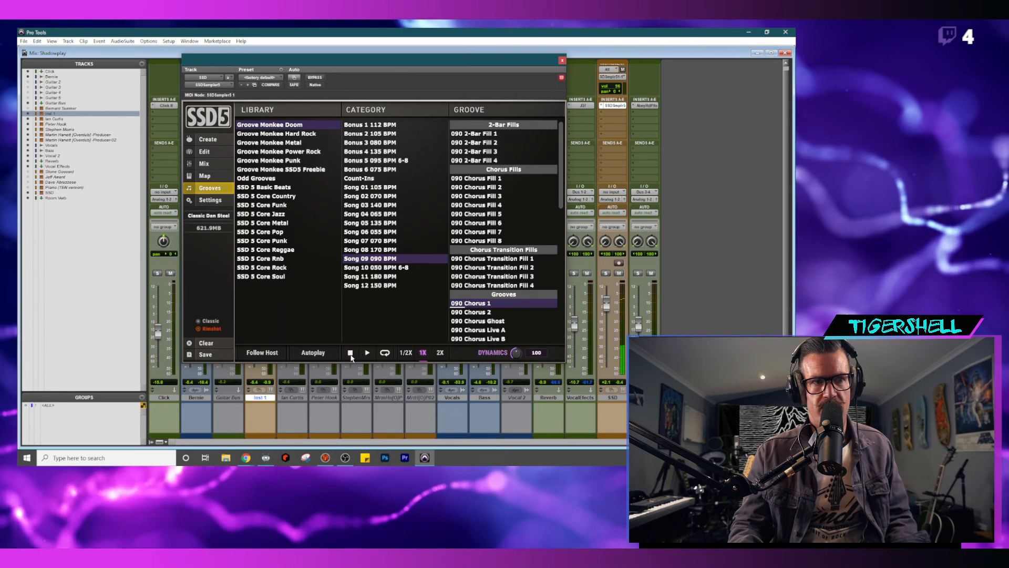
- Audition the Fill 01 - Toms - 1 Bar groove from the SSD 5 Core Punk library and close the drum sampler
click(280, 241)
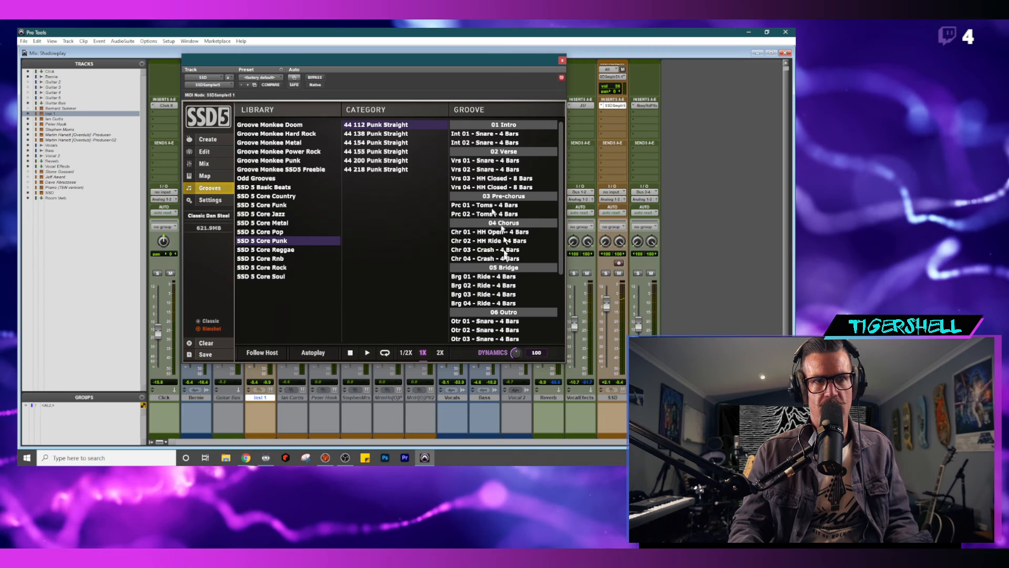
scroll(501, 254, down, 3)
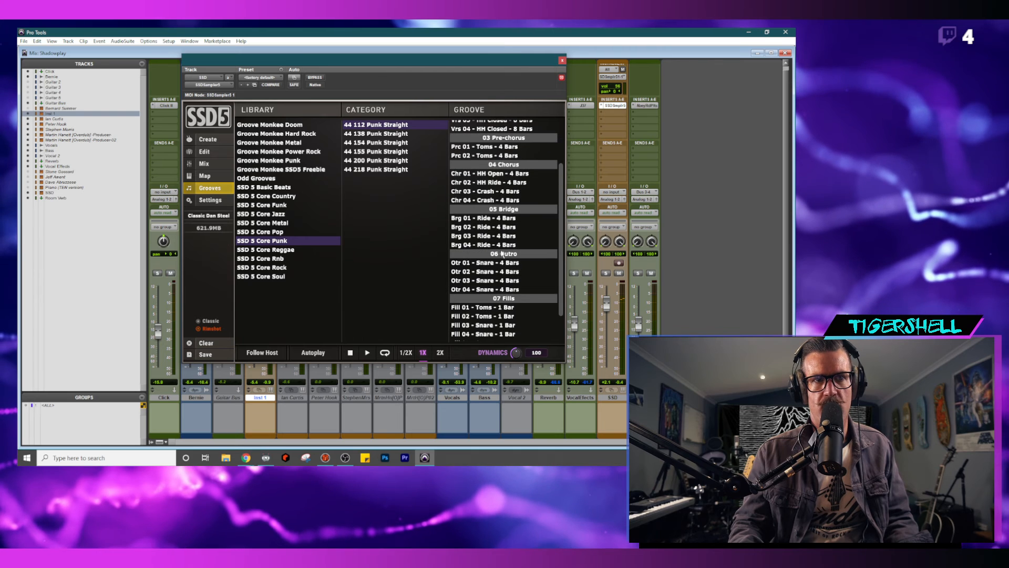
click(490, 308)
click(367, 353)
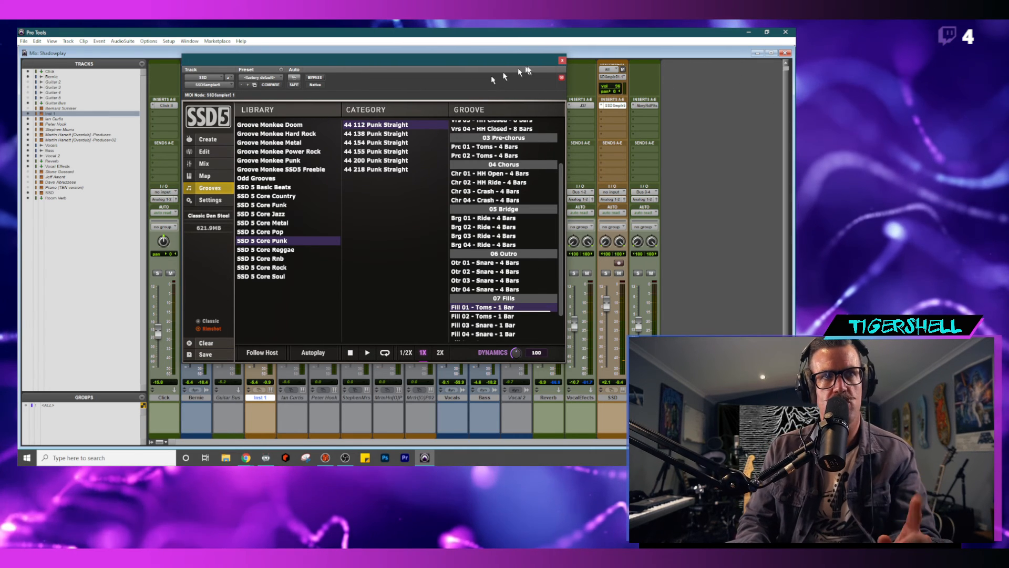
click(562, 61)
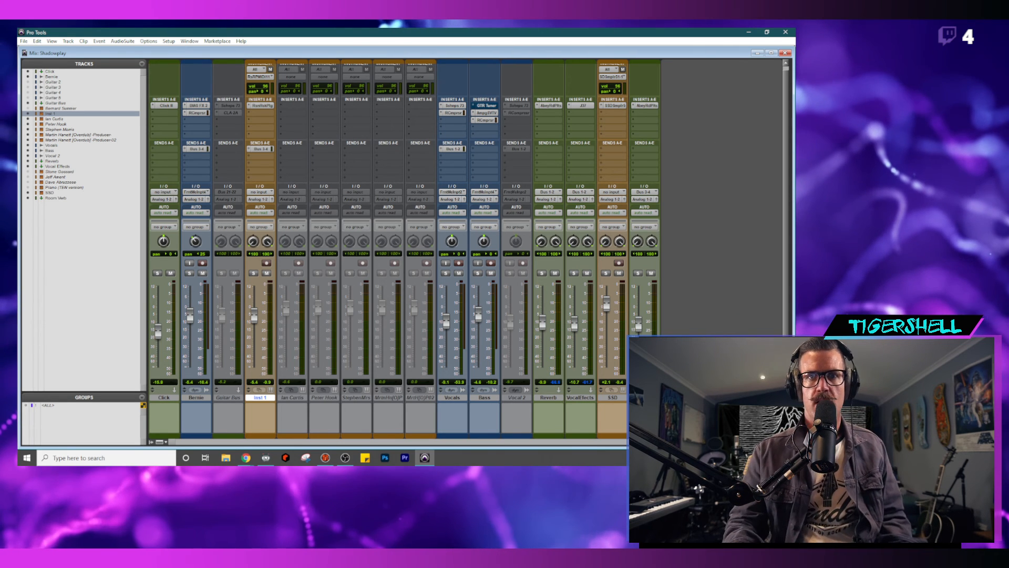
- Save the Shadowplay session and switch from the mixer to the Edit window
click(23, 41)
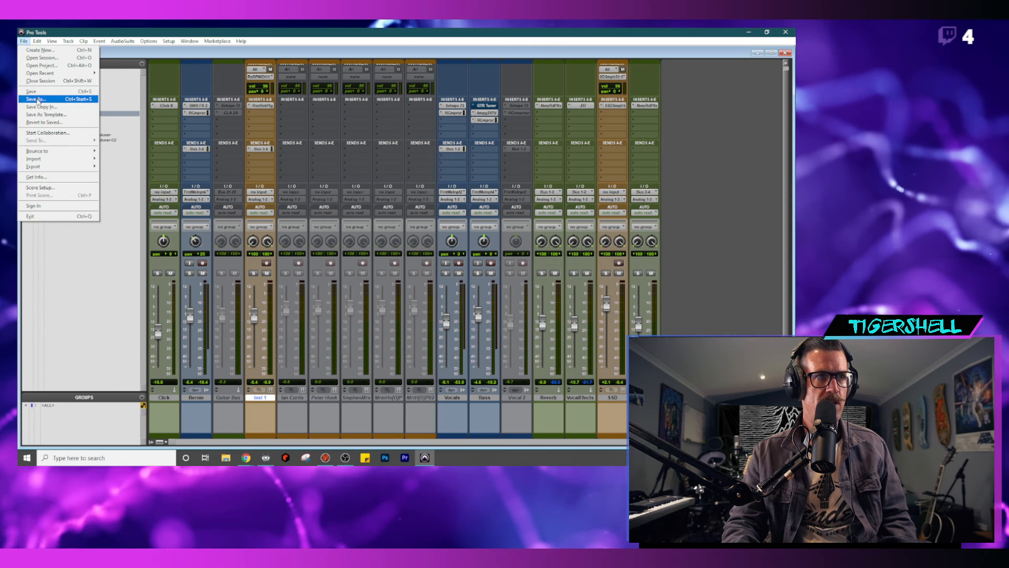
click(40, 92)
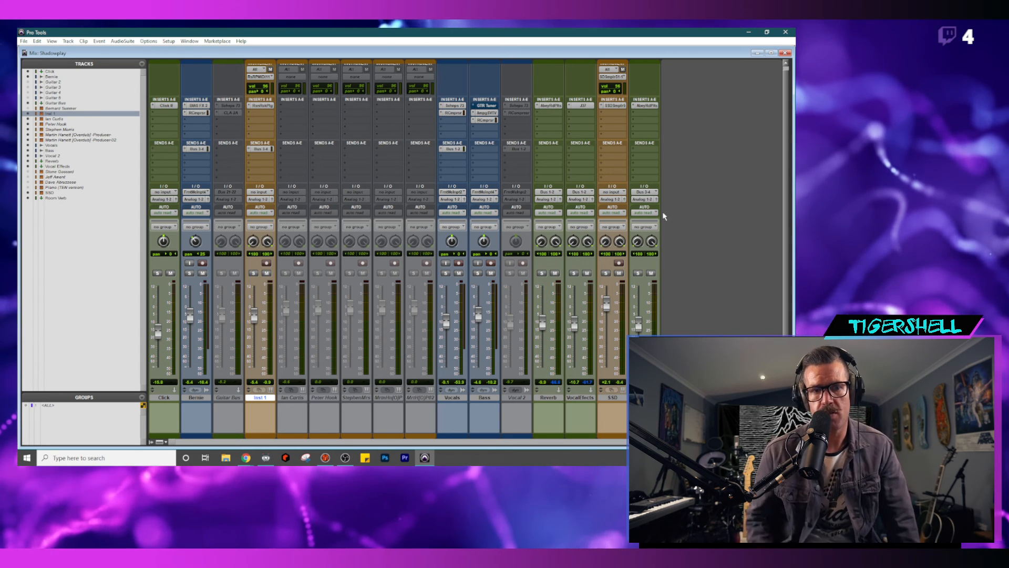
click(24, 41)
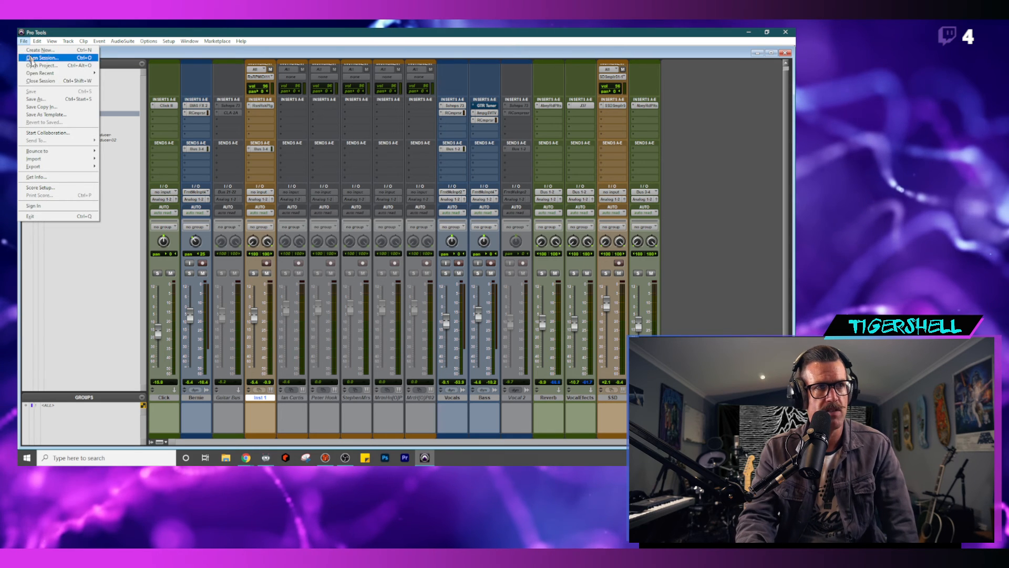
click(397, 51)
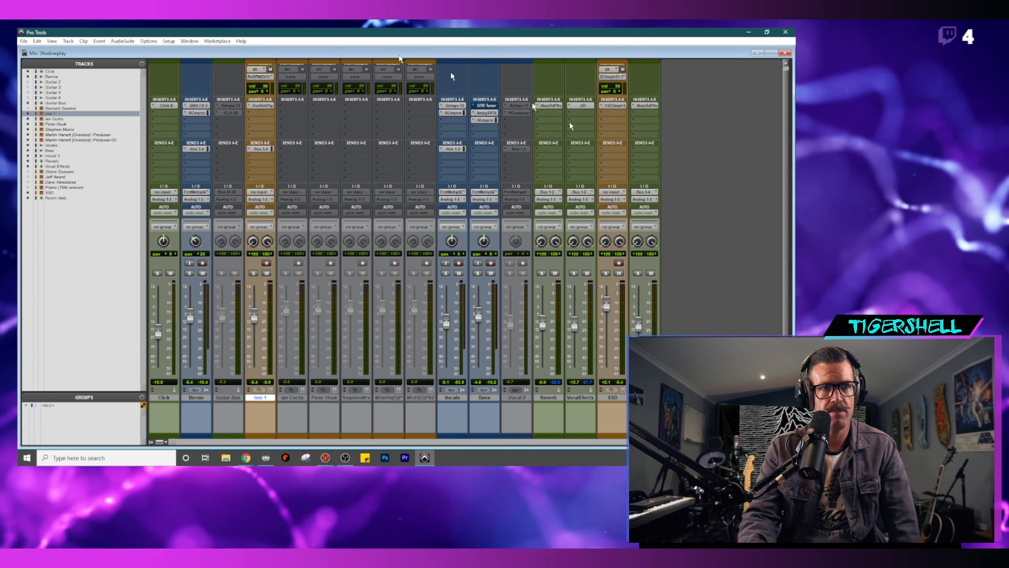
key(ctrl+equal)
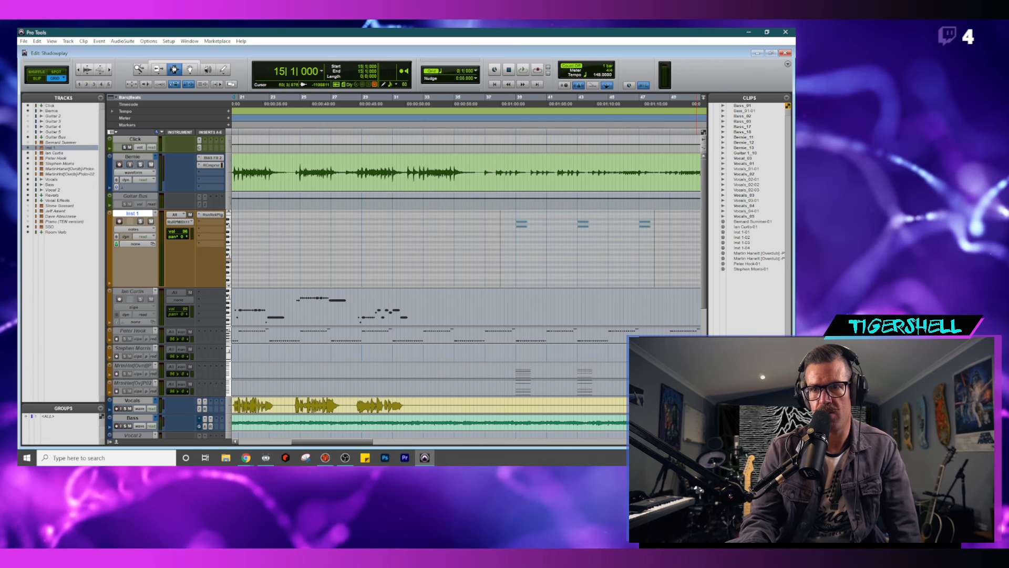
key(alt+Tab)
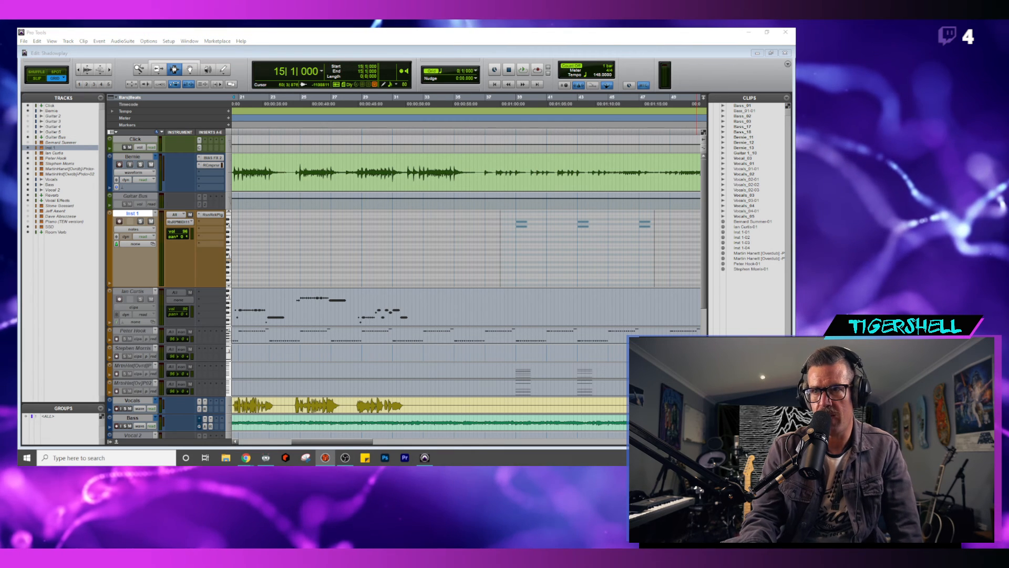